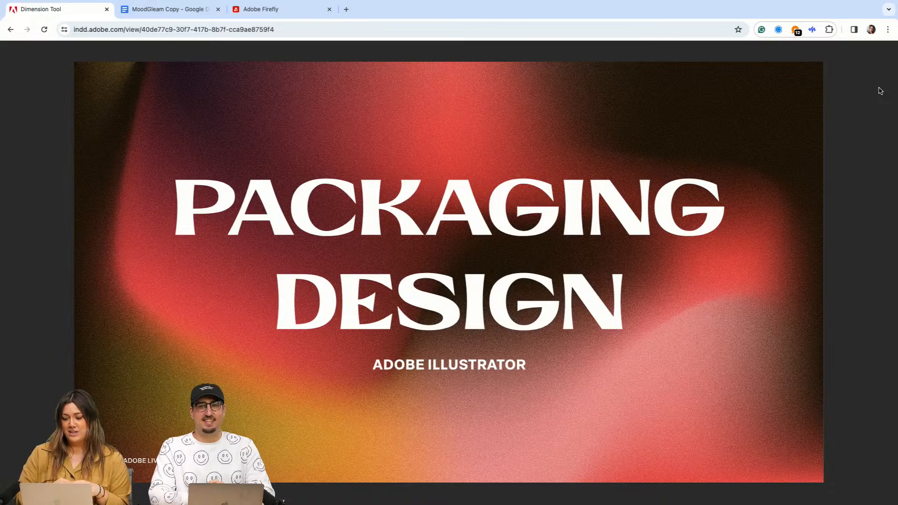
Step: Page through the opening slides of the Packaging Design presentation, including the MoodGleam Candles concept
key("Right")
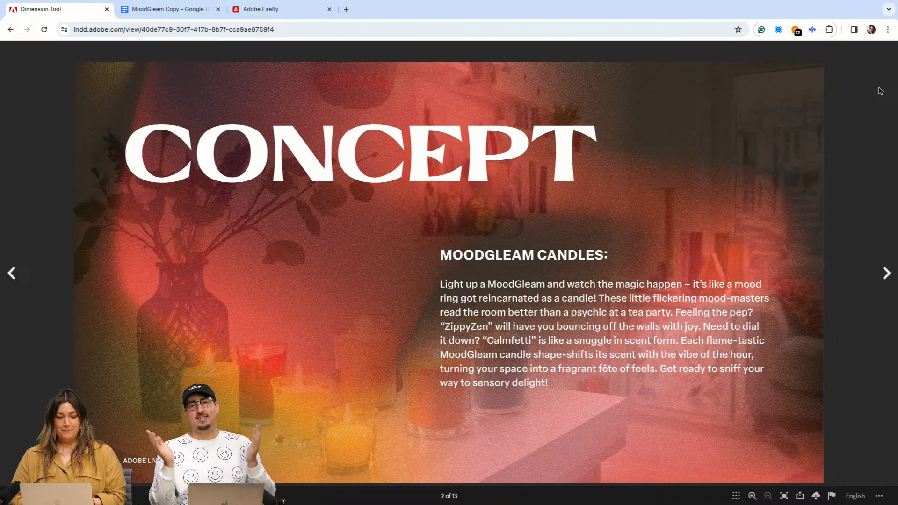
key("Left")
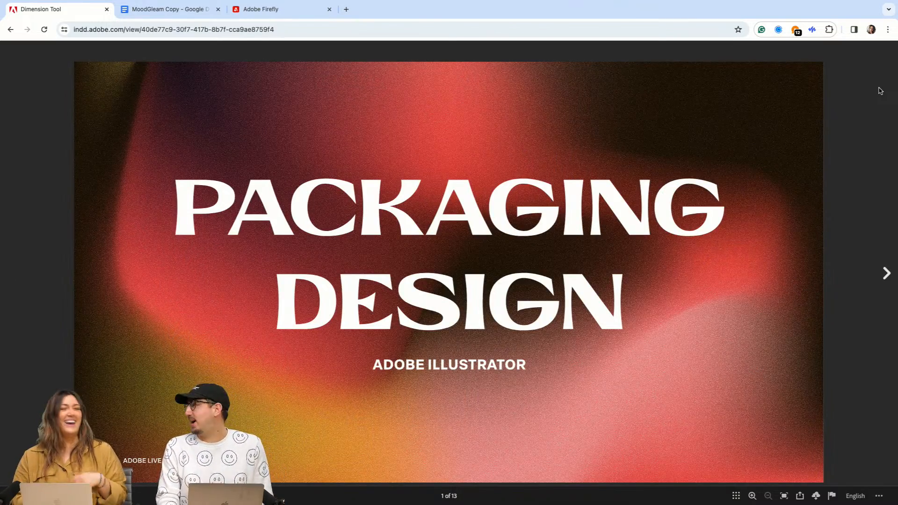
key("Right")
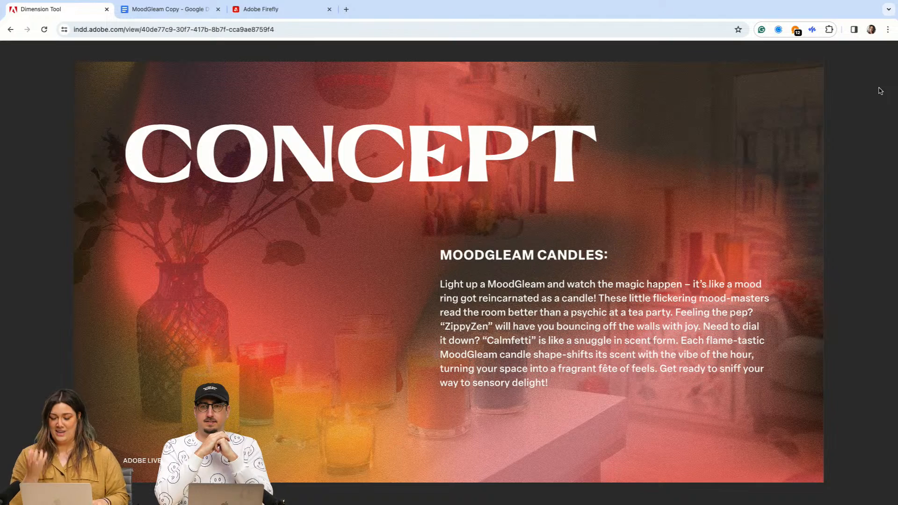
key("Left")
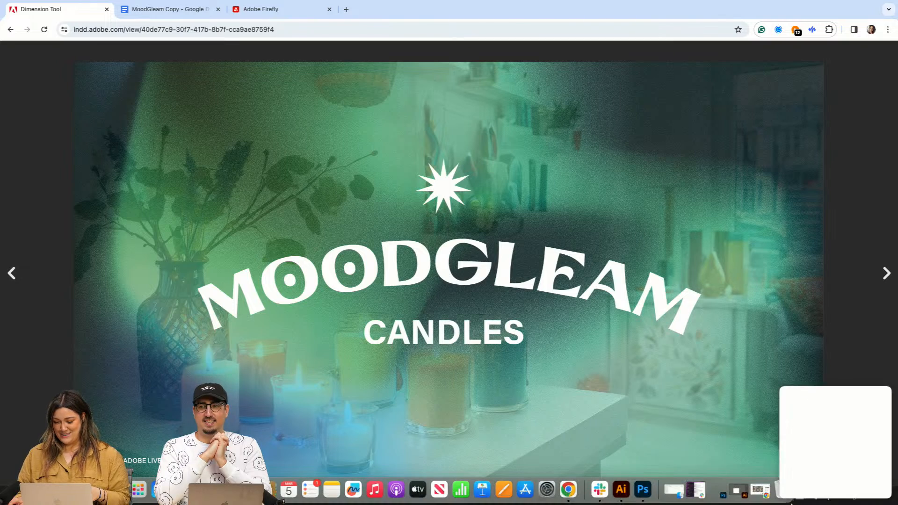
Step: Switch to Adobe Illustrator, expand its window to fill the screen and look over the flat box outline on its artboard
left_click(620, 490)
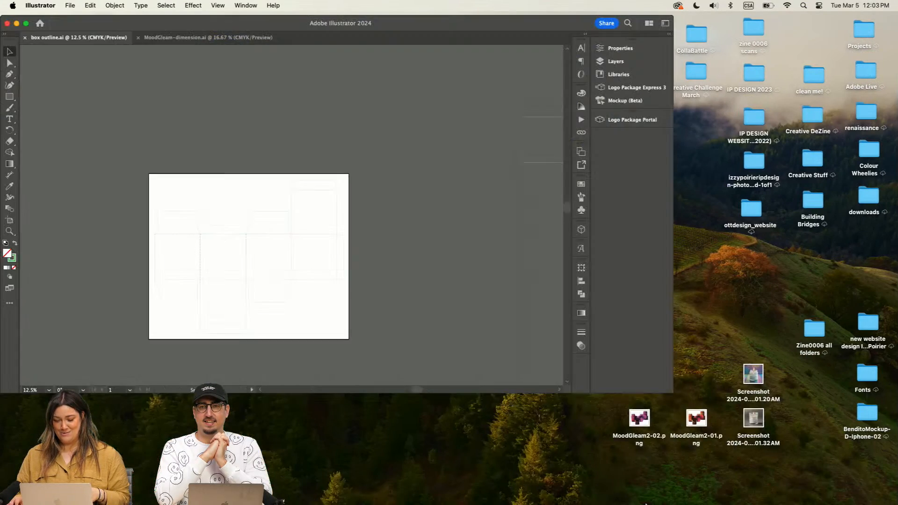
left_click(26, 24)
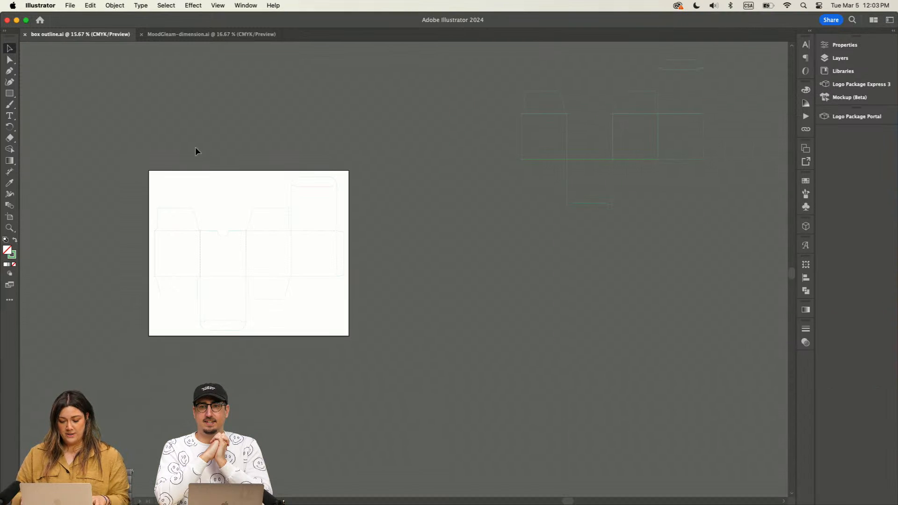
key("super+equal")
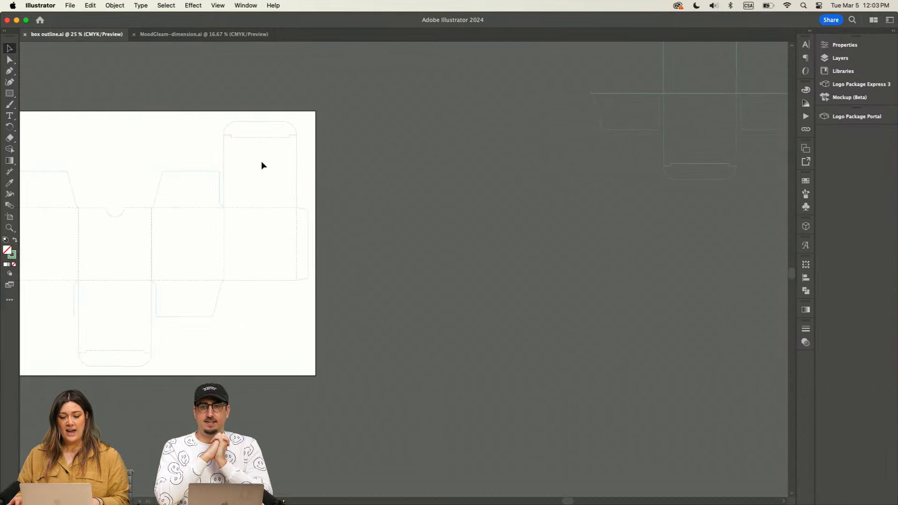
key("super+equal")
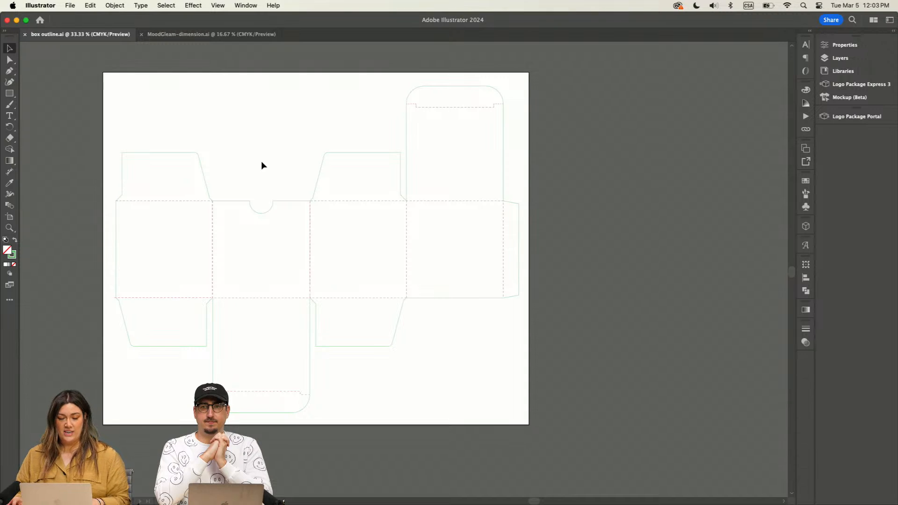
scroll(261, 161, "up", 1)
scroll(261, 161, "left", 1)
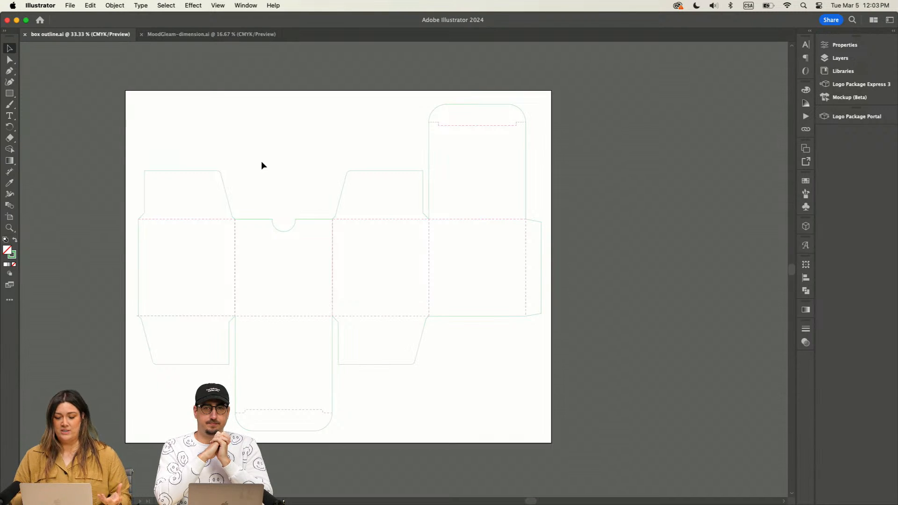
scroll(261, 165, "left", 3)
scroll(261, 165, "down", 1)
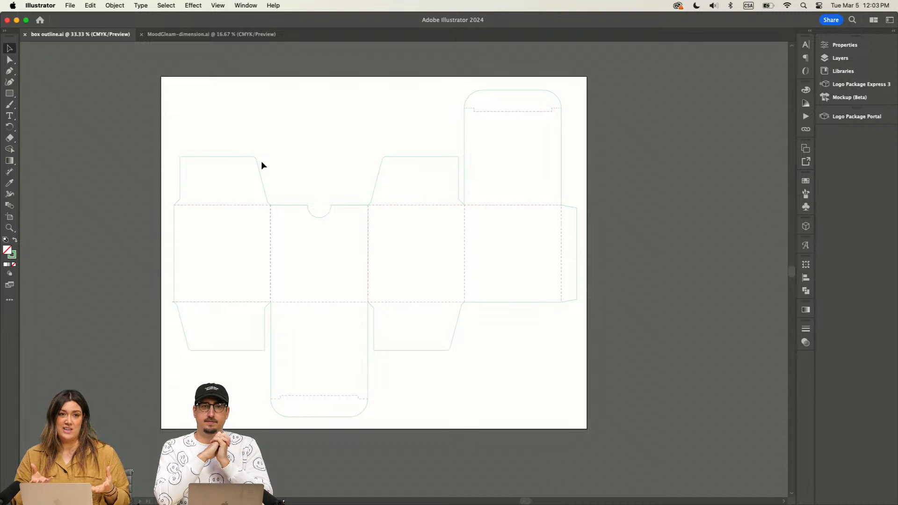
scroll(261, 161, "left", 3)
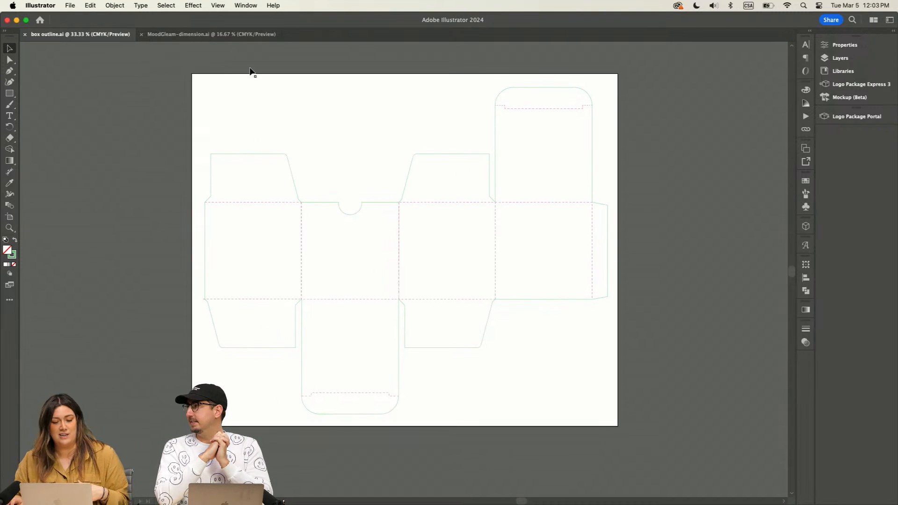
Step: Draw a second, nearly square artboard on the empty canvas to the left of the box outline's artboard
left_click(10, 116)
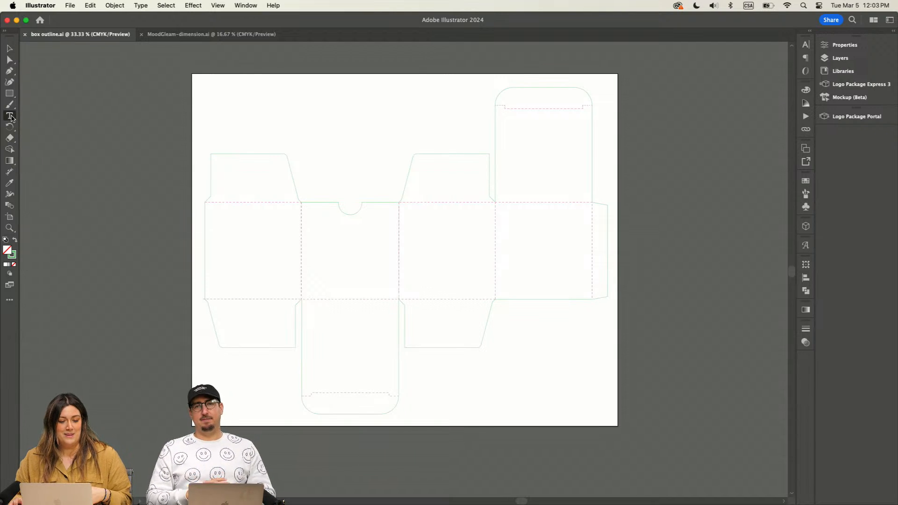
mouse_move(472, 500)
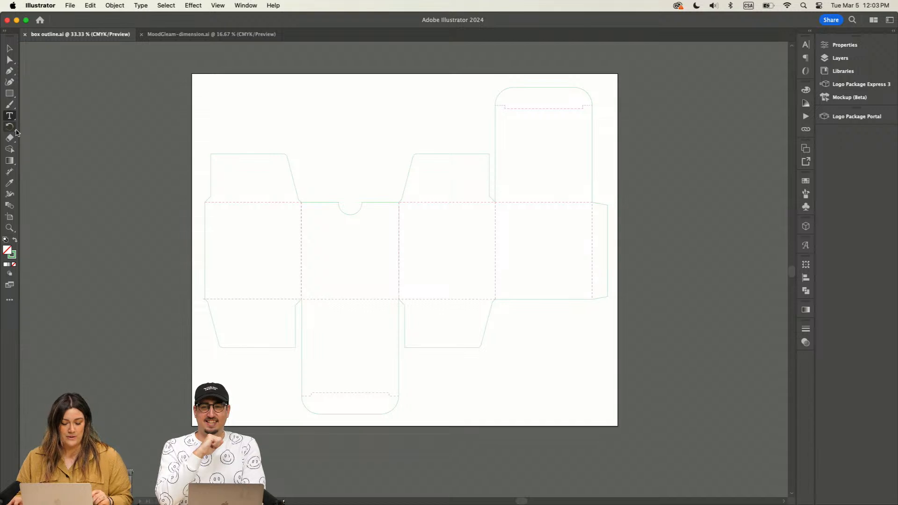
key("super+equal")
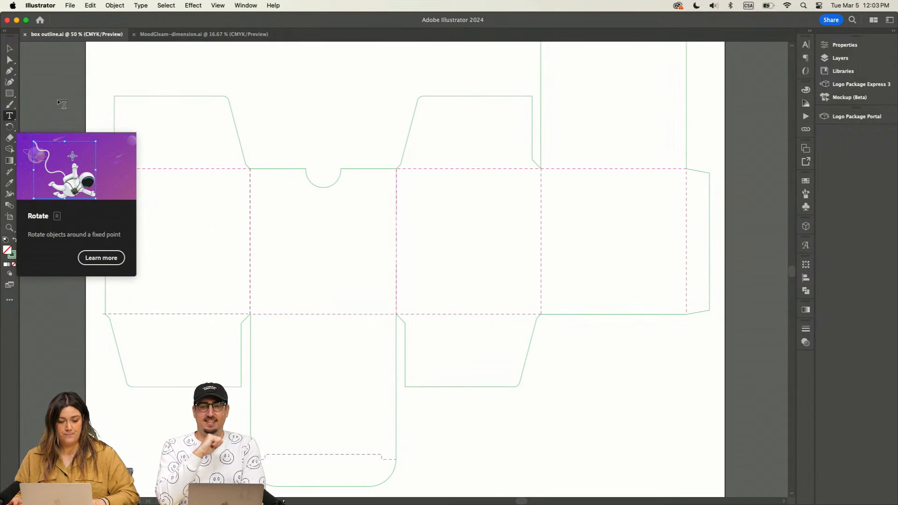
scroll(63, 105, "left", 4)
left_click(9, 216)
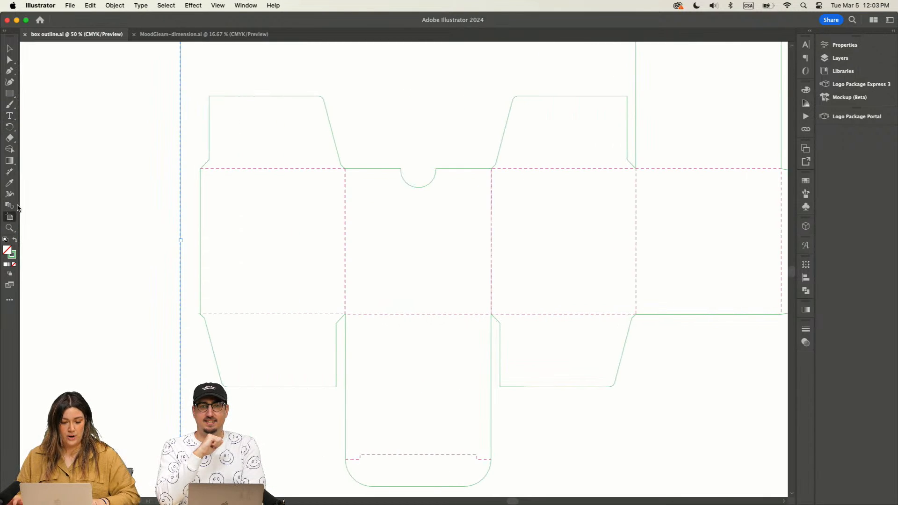
key("super+minus")
key("super+minus")
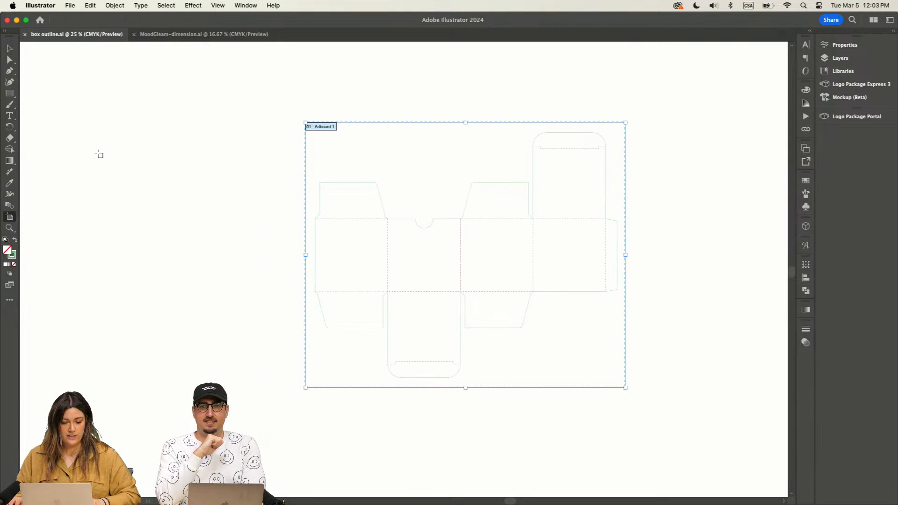
left_click_drag(100, 155, 246, 296)
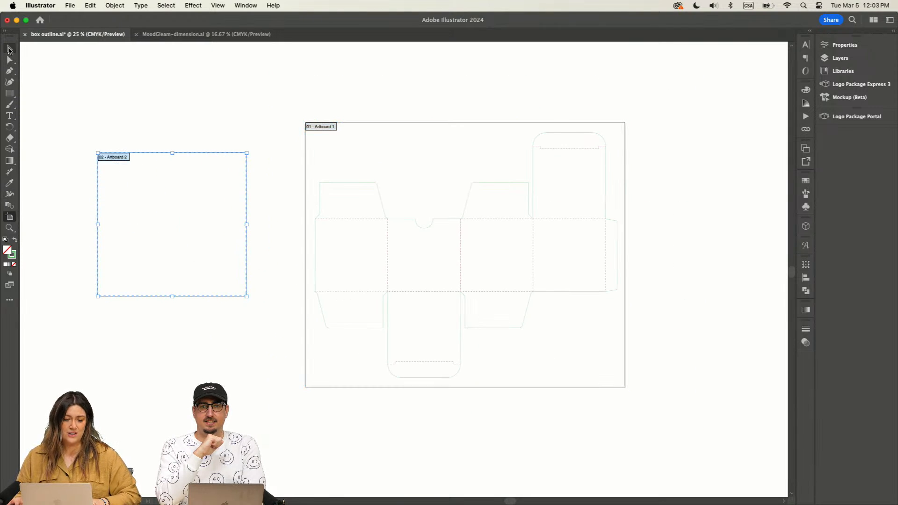
left_click(10, 48)
Step: Draw a wide ellipse about 493 × 273 pt on the upper half of the new artboard
key("super+equal")
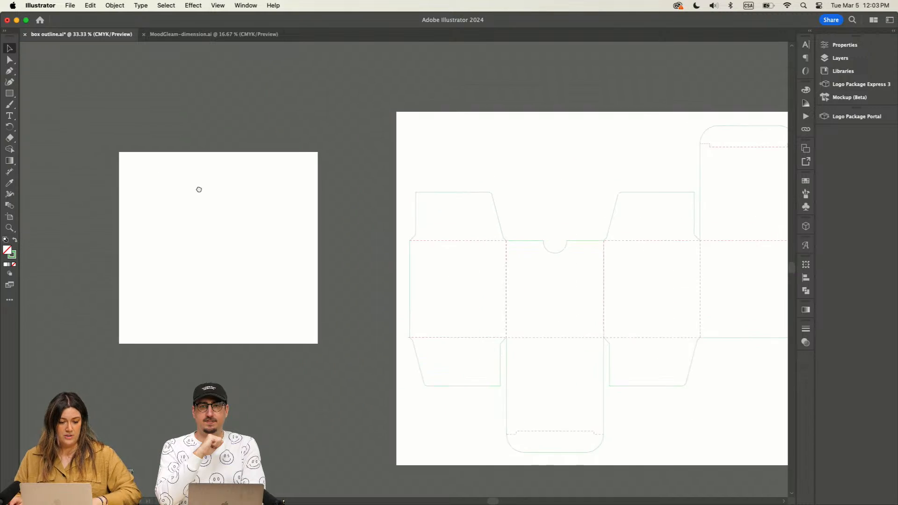
left_click_drag(198, 189, 166, 147)
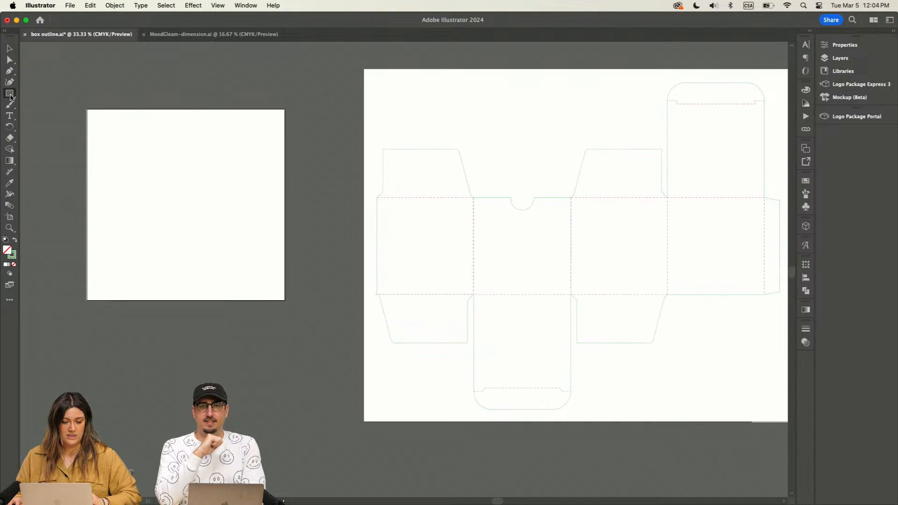
left_click_drag(10, 97, 37, 104)
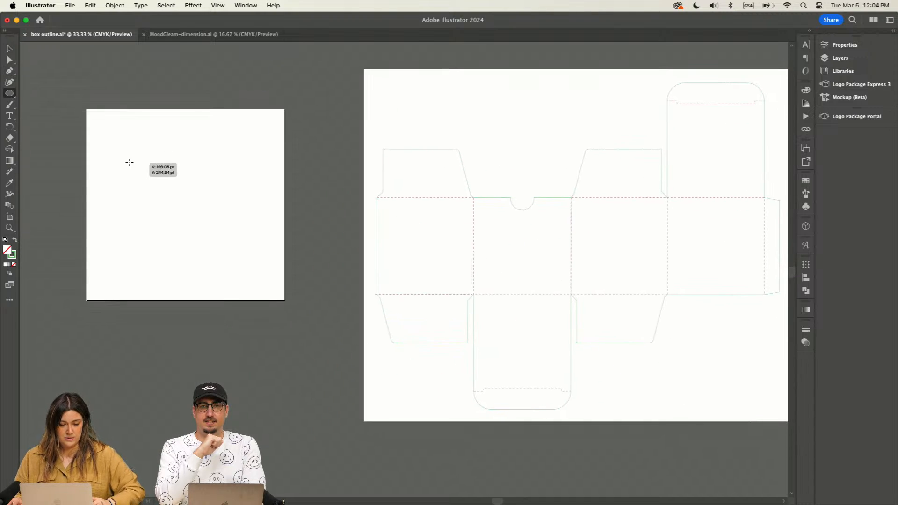
left_click_drag(129, 162, 239, 223)
Step: Draw a horizontal line about 703 pt long across the ellipse's upper half, extending past both of its sides
left_click_drag(9, 95, 47, 138)
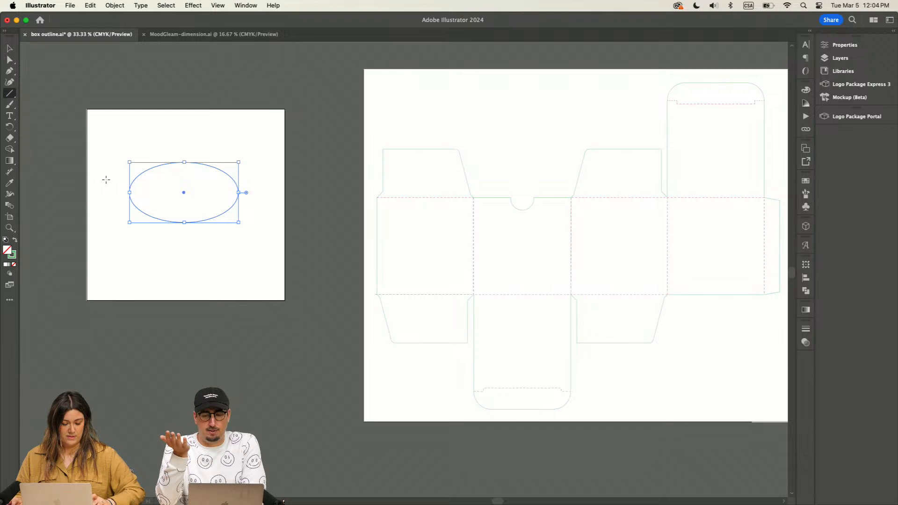
left_click_drag(106, 180, 247, 184)
left_click(10, 47)
left_click(158, 145)
Step: Split the ellipse along the horizontal line with the Pathfinder Divide operation
key("super+equal")
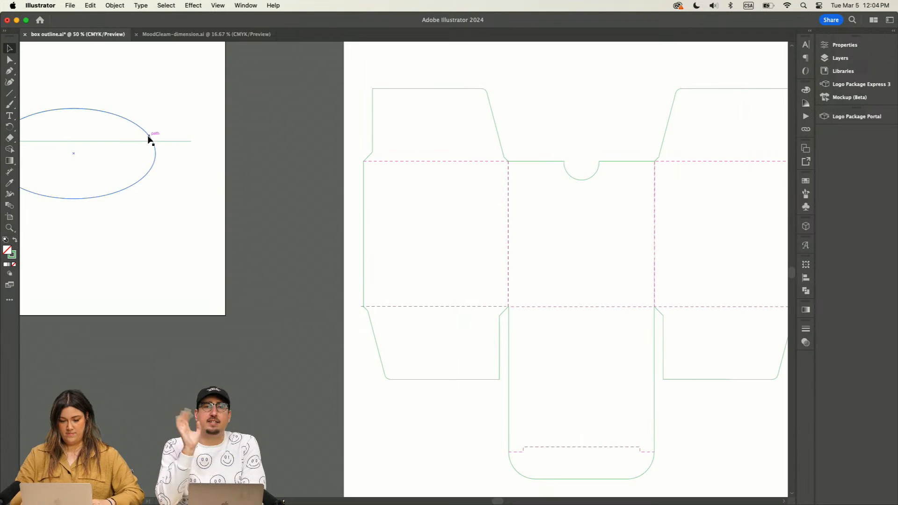
left_click_drag(114, 90, 217, 101)
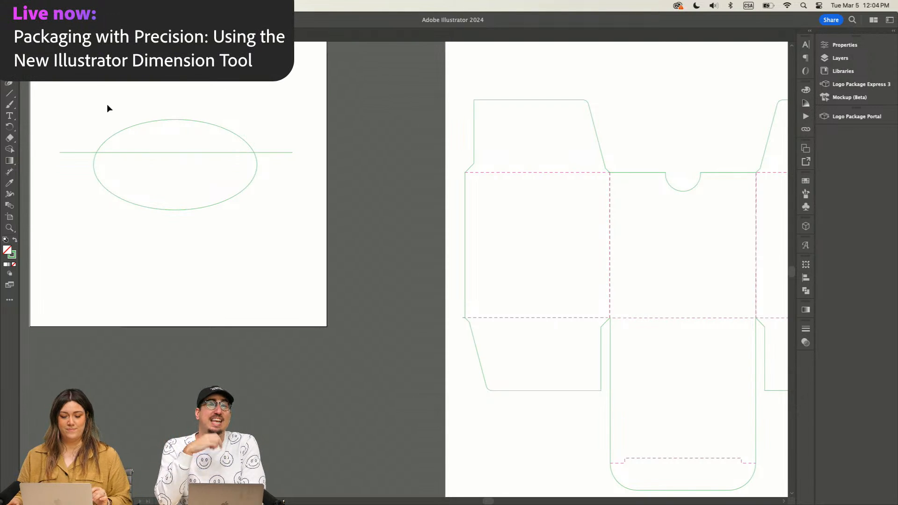
left_click_drag(107, 108, 271, 327)
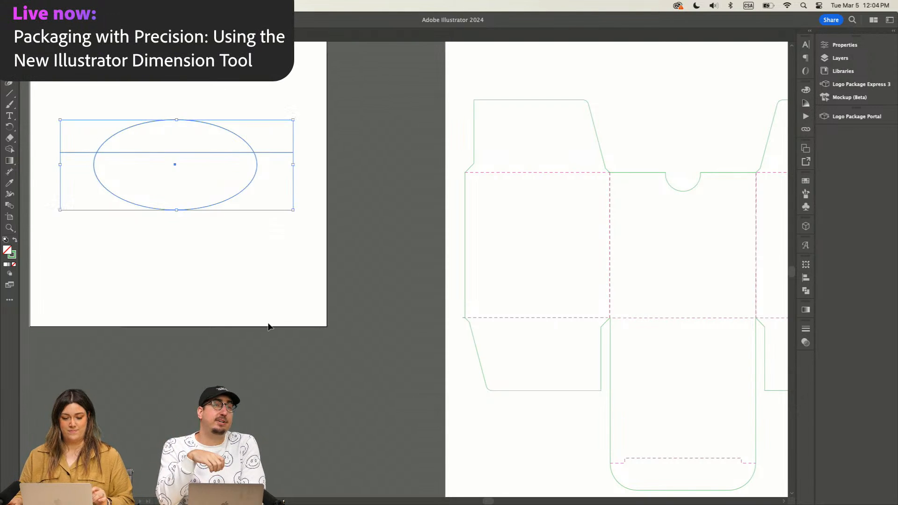
left_click(865, 46)
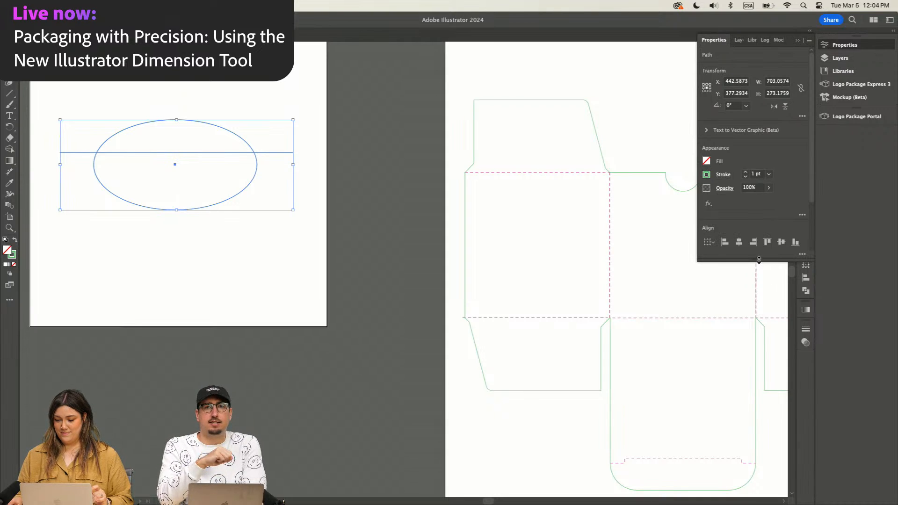
left_click_drag(759, 260, 762, 369)
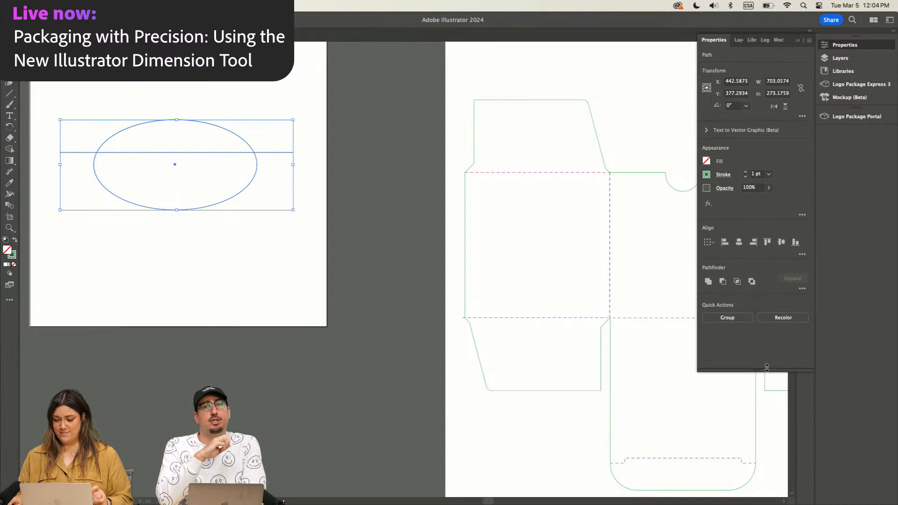
left_click(802, 289)
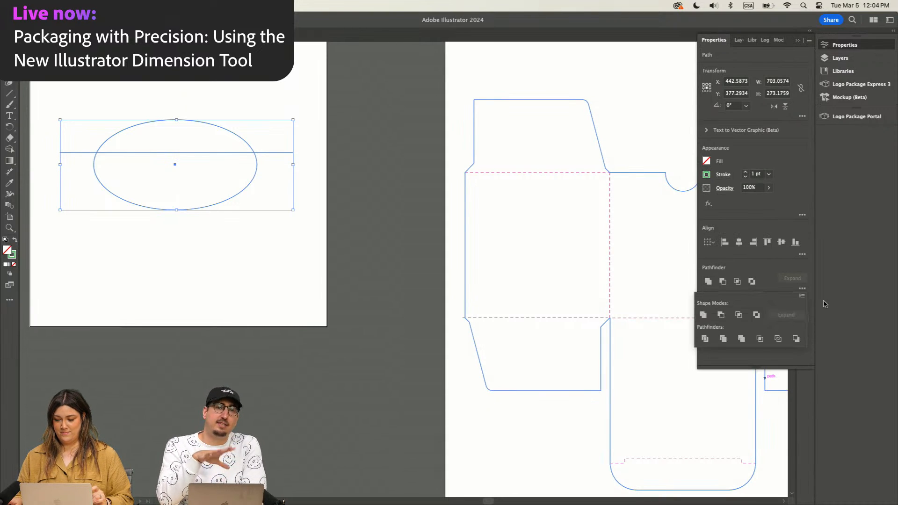
left_click(705, 339)
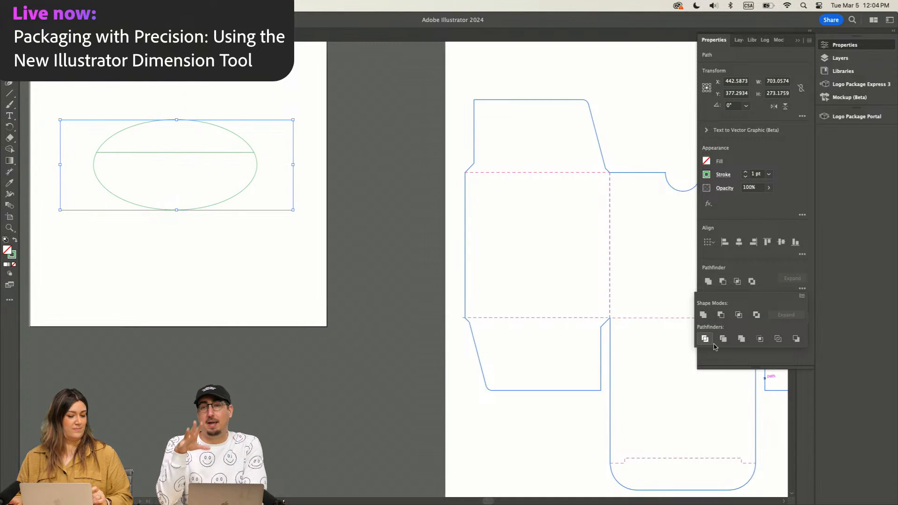
left_click(251, 94)
Step: Ungroup the divided ellipse and pull its pieces apart, moving the lower piece down and the upper piece up
left_click(224, 200)
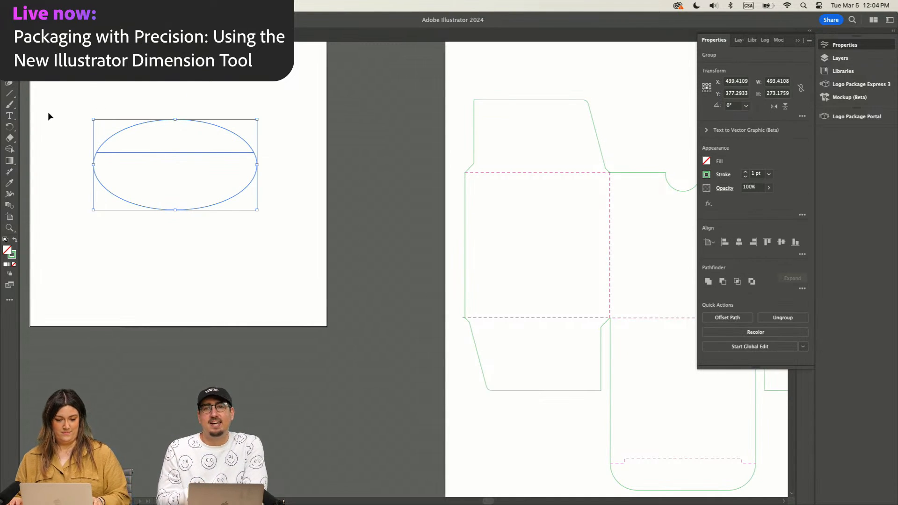
left_click(92, 99)
left_click(158, 209)
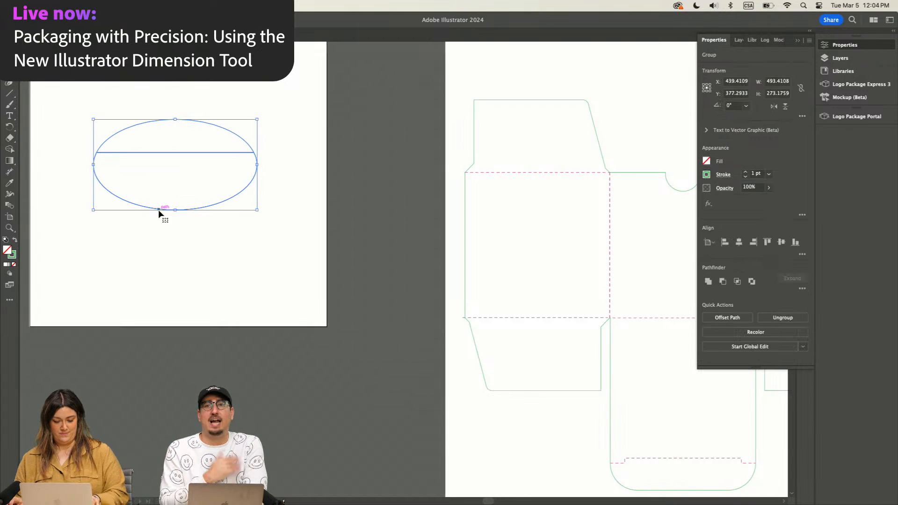
left_click(171, 267)
left_click_drag(194, 211, 195, 245)
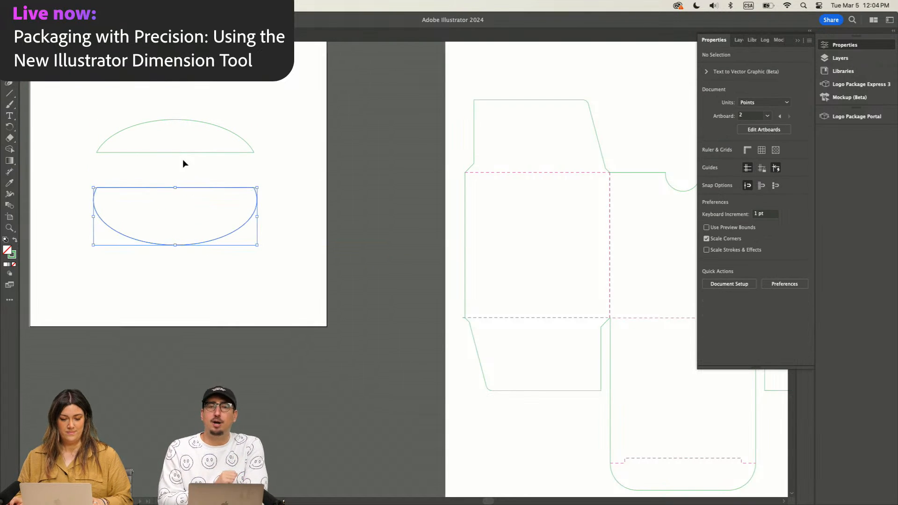
left_click(156, 93)
scroll(156, 92, "up", 2)
scroll(157, 93, "left", 2)
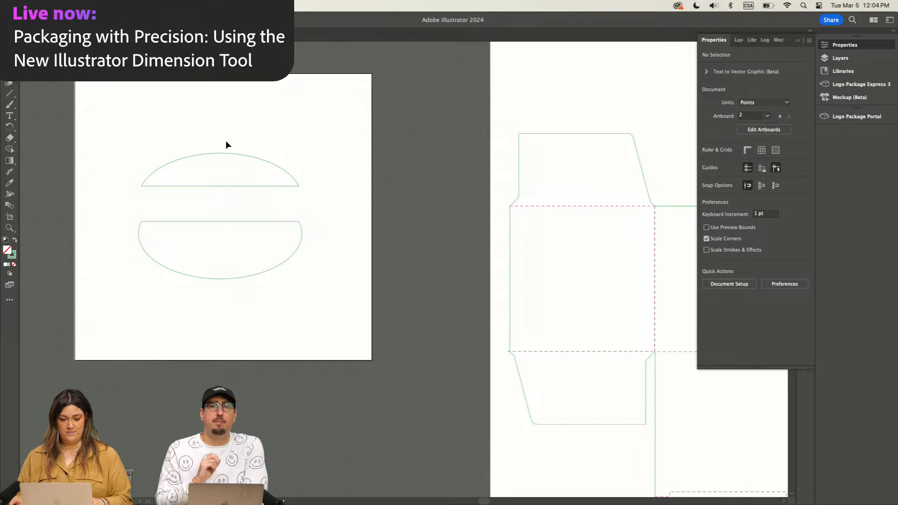
left_click_drag(235, 154, 244, 133)
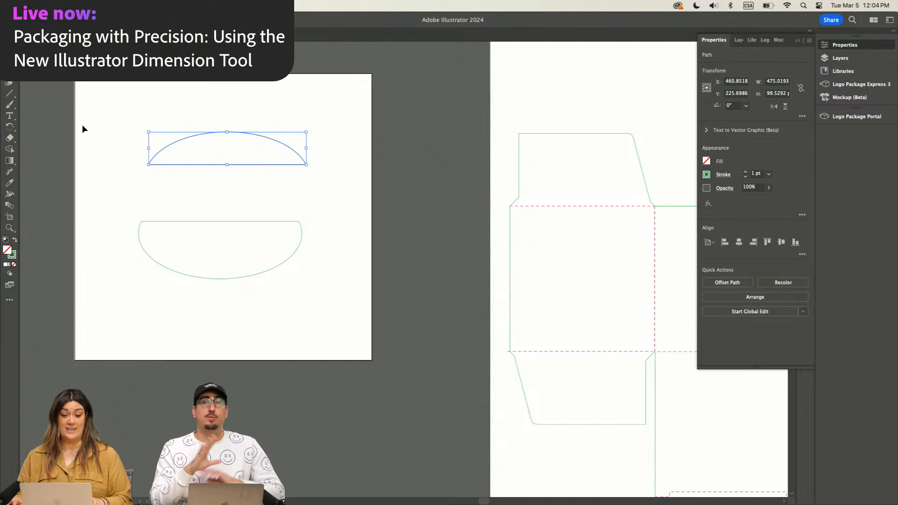
left_click(114, 130)
left_click(175, 142)
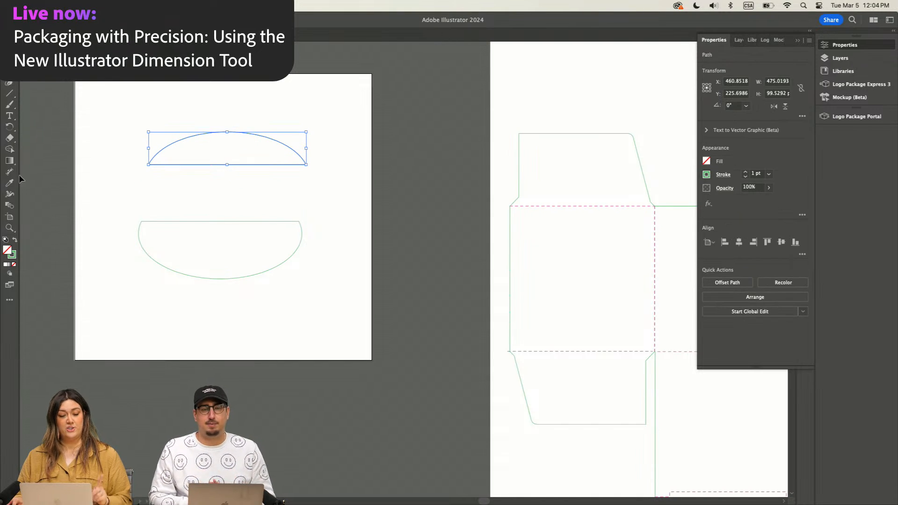
left_click(9, 115)
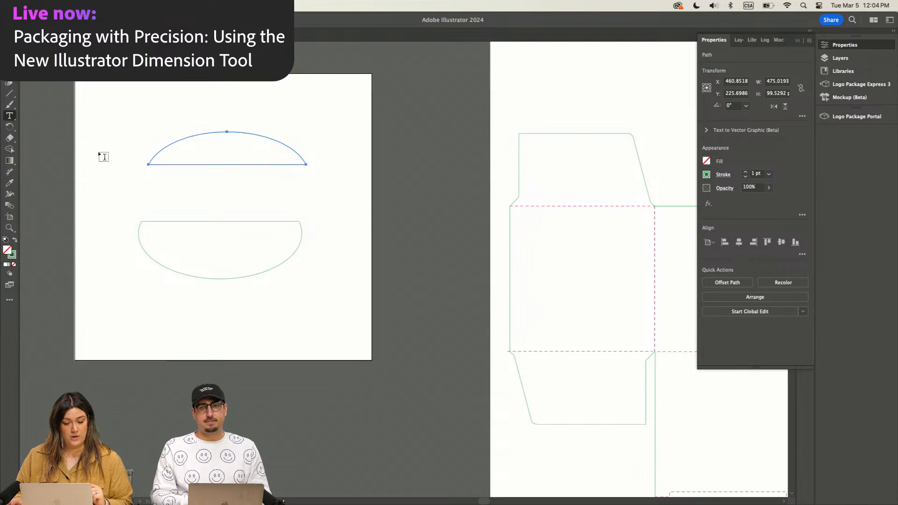
left_click(148, 164)
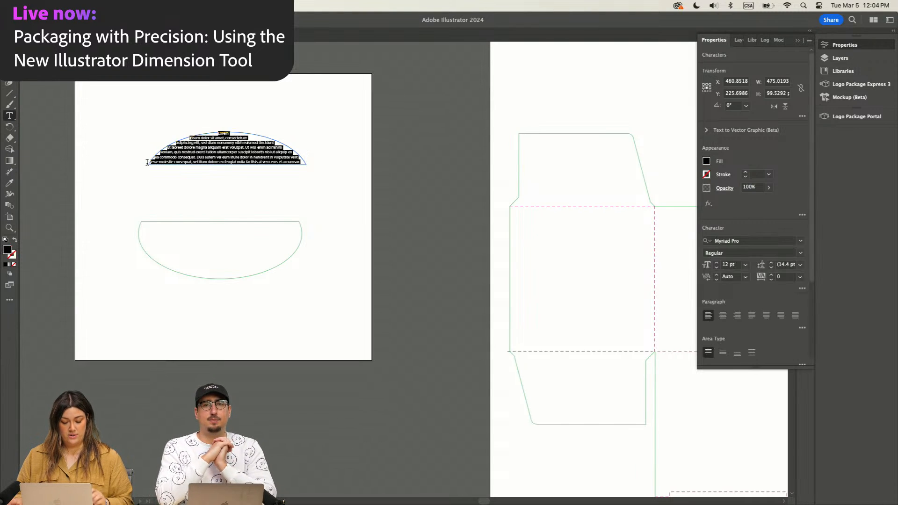
key("super+z")
mouse_move(9, 116)
left_mouse_down()
mouse_move(44, 126)
mouse_move(10, 139)
mouse_move(45, 154)
left_mouse_up()
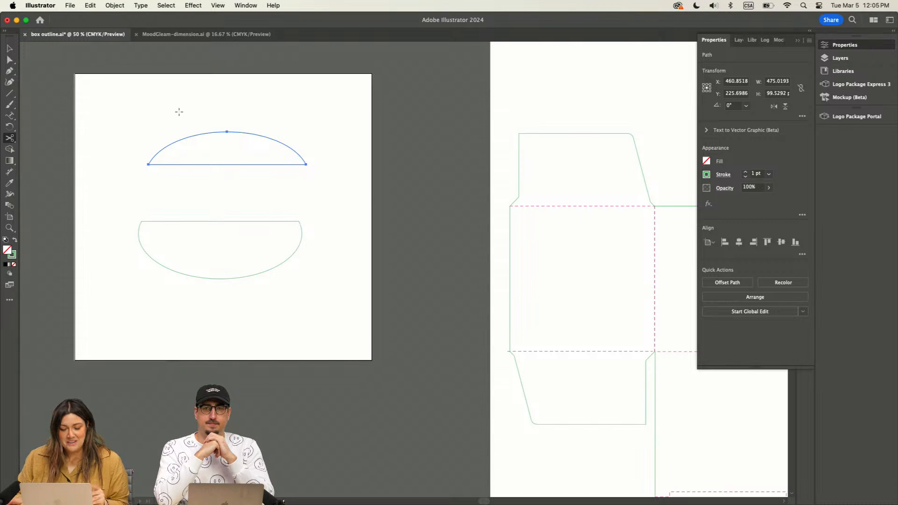
Step: Cut the upper ellipse piece at both corner anchor points with the Scissors tool and delete its straight bottom edge
left_click(149, 165)
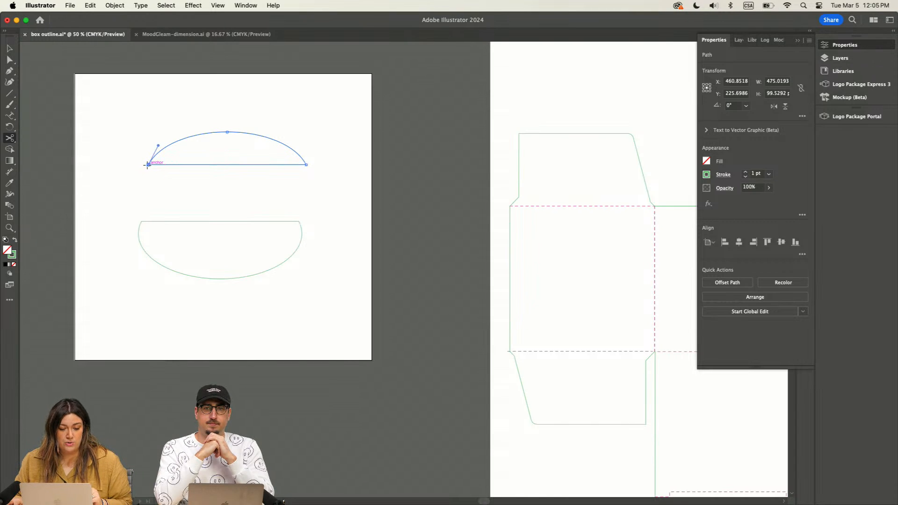
left_click(306, 164)
left_click(14, 48)
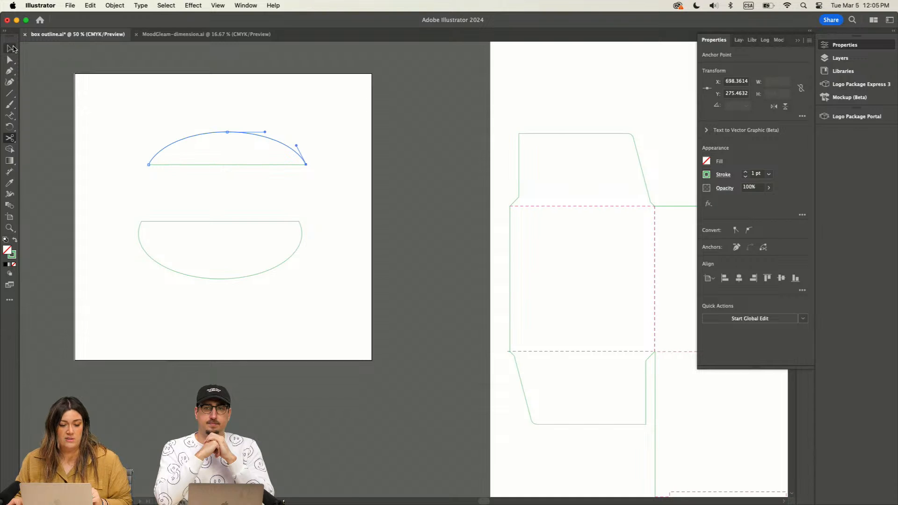
left_click(173, 89)
left_click(219, 164)
key("Delete")
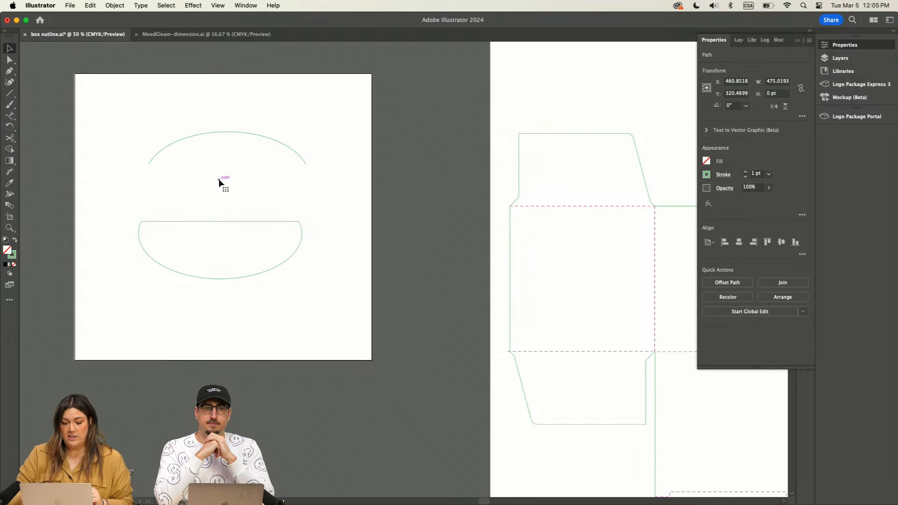
Step: Convert the remaining open arc into a text path with the Type on a Path tool
left_click_drag(9, 120, 52, 124)
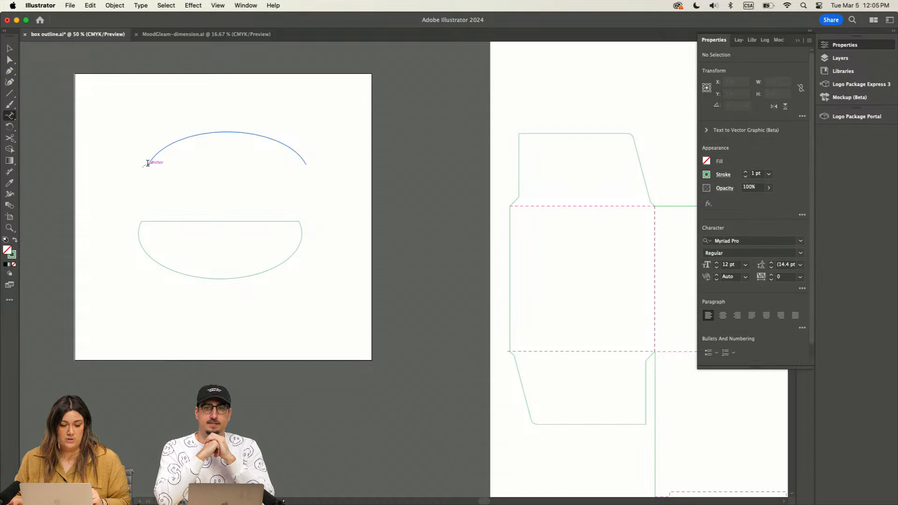
left_click(148, 163)
Step: Switch to Chrome and copy the word "MoodGleam" from the heading of the MoodGleam Copy document
mouse_move(597, 503)
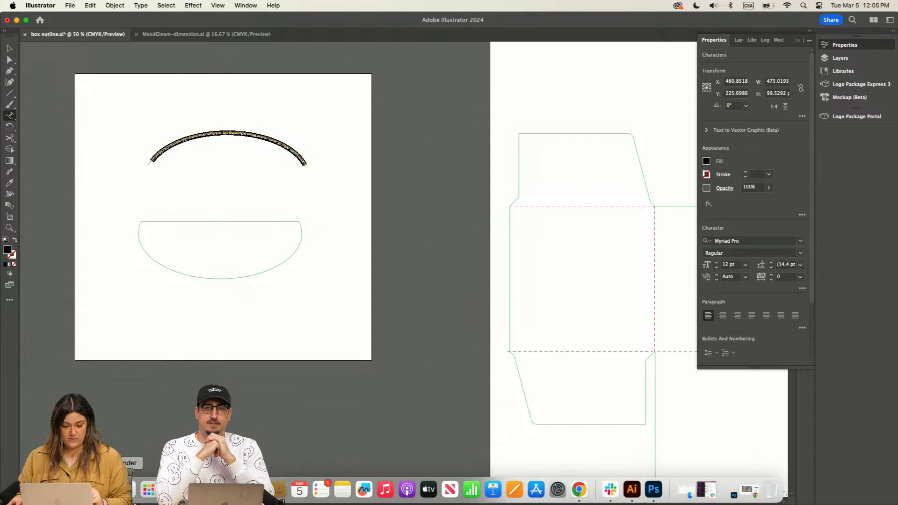
left_click(575, 493)
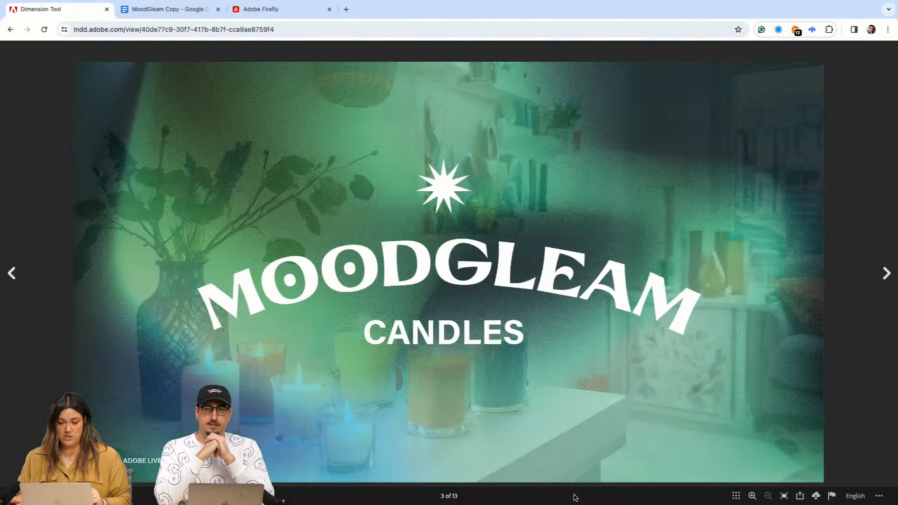
left_click(172, 10)
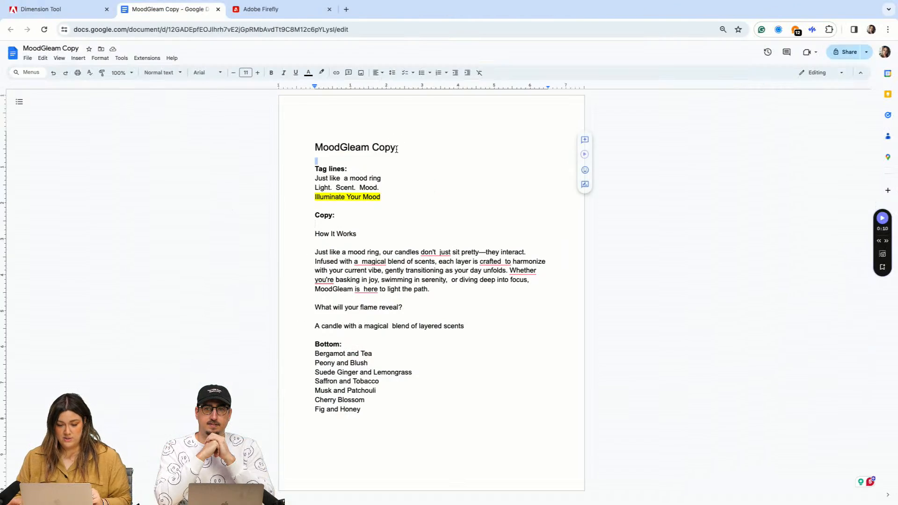
left_click_drag(369, 148, 311, 146)
key("super+c")
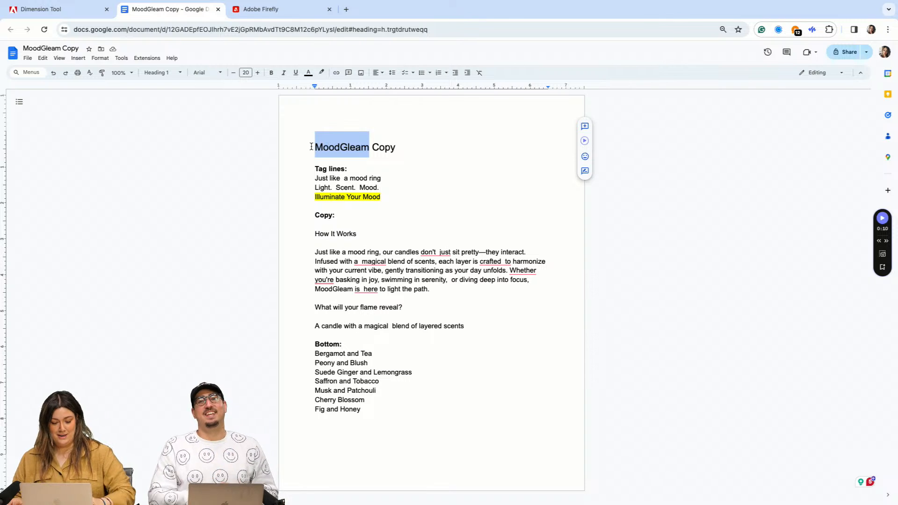
key("super+plus")
key("super+plus")
key("super+plus")
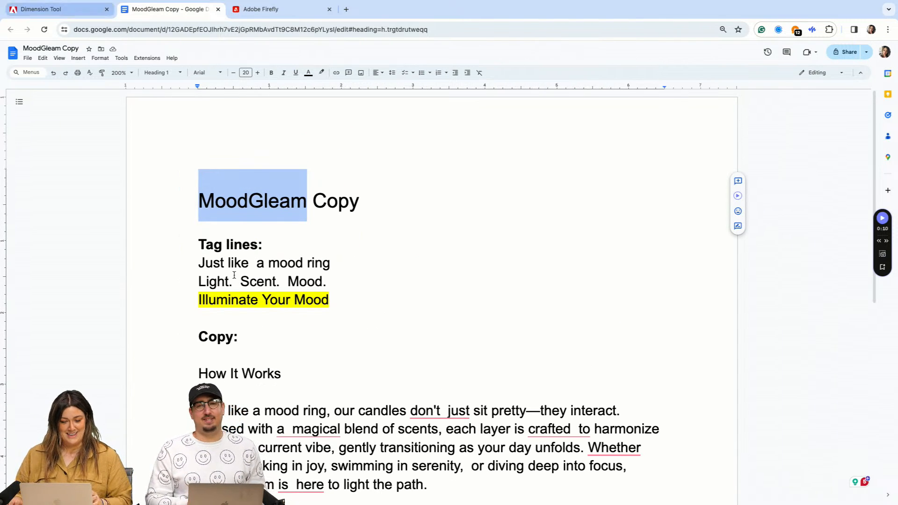
Step: Return to Illustrator and replace the placeholder text on the arc with the copied word "MoodGleam"
mouse_move(580, 496)
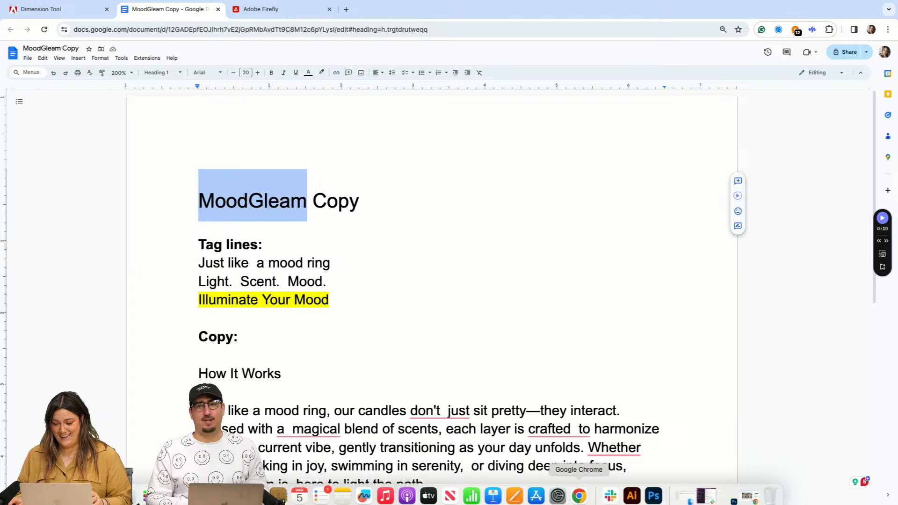
left_click(632, 489)
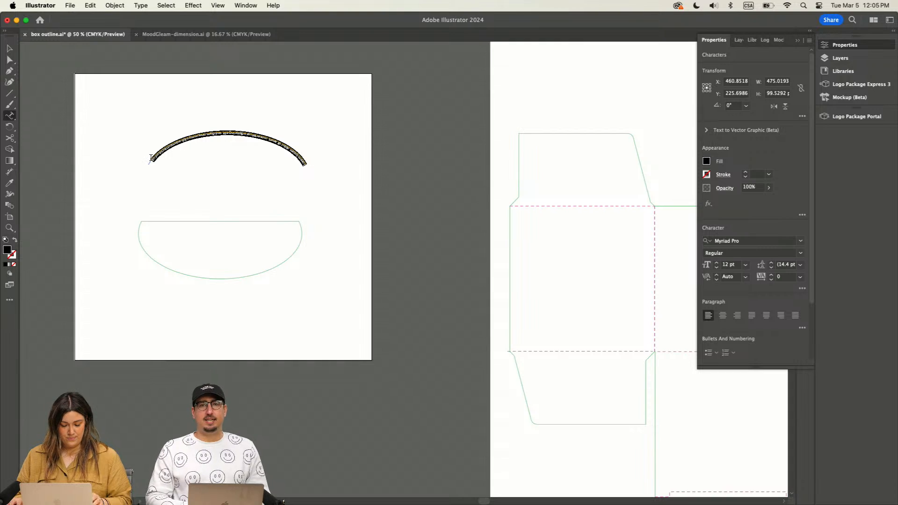
key("super+equal")
key("super+equal")
key("super+equal")
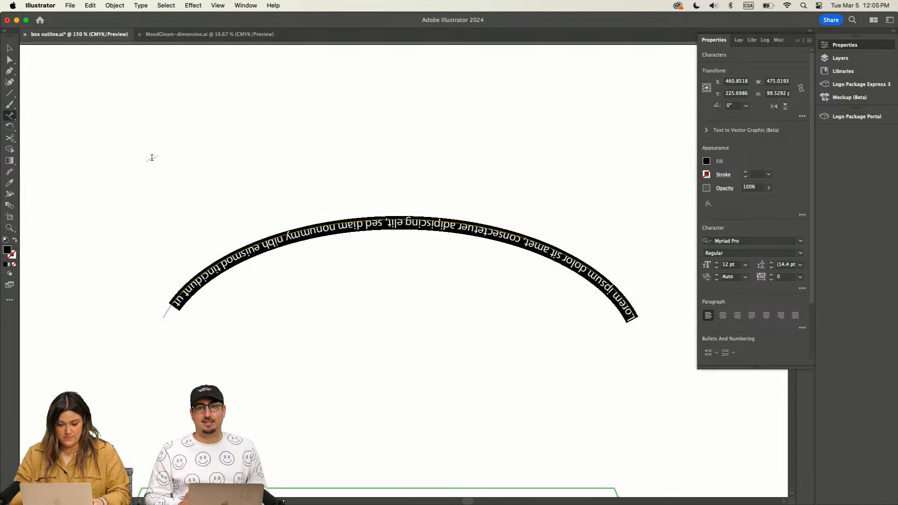
key("super+v")
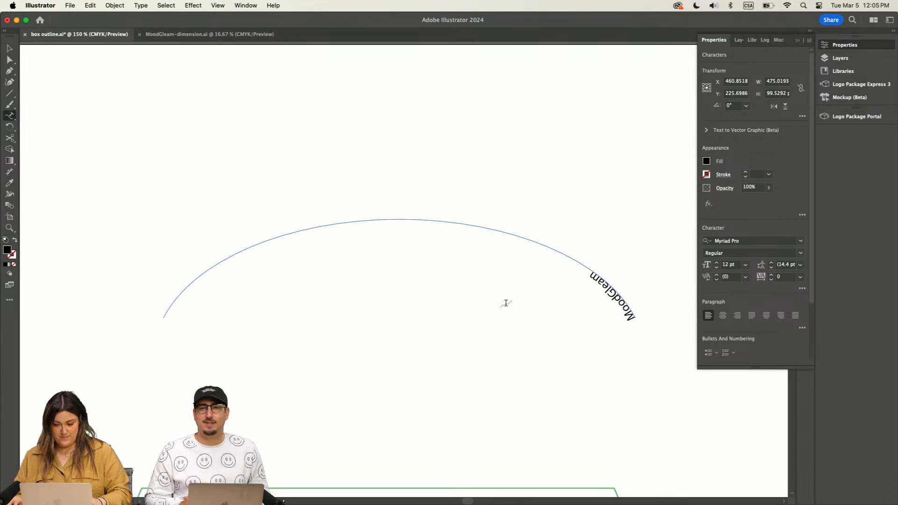
Step: Center "MoodGleam" on the arc and flip it upright onto the outer side of the path
left_click_drag(630, 318, 587, 267)
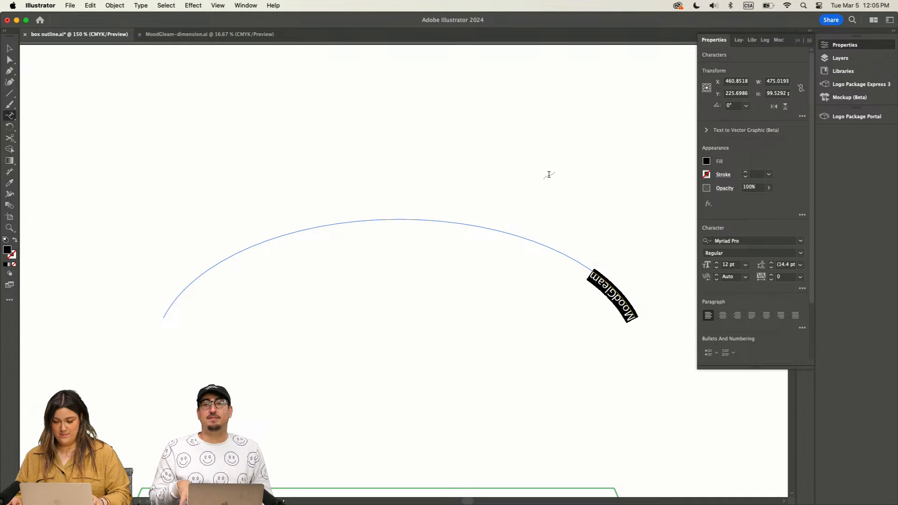
left_click(723, 317)
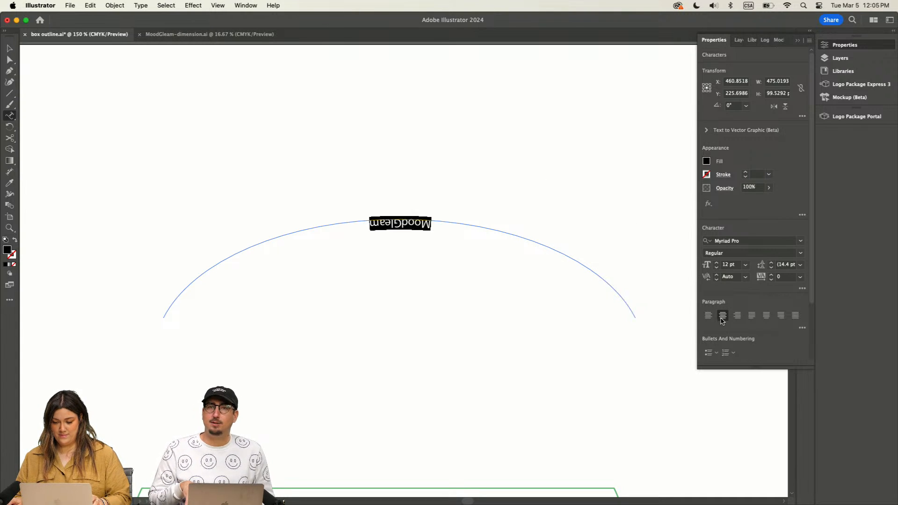
left_click(9, 59)
left_click(400, 219)
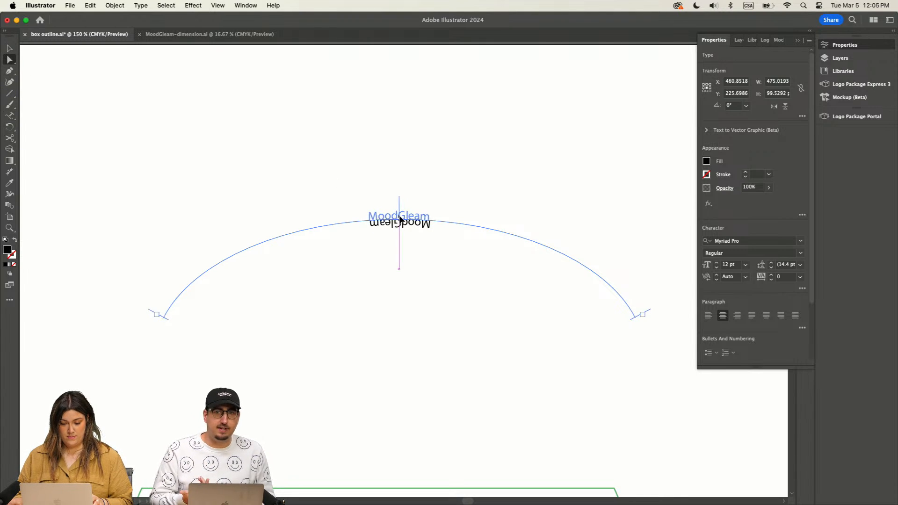
left_click_drag(401, 214, 400, 214)
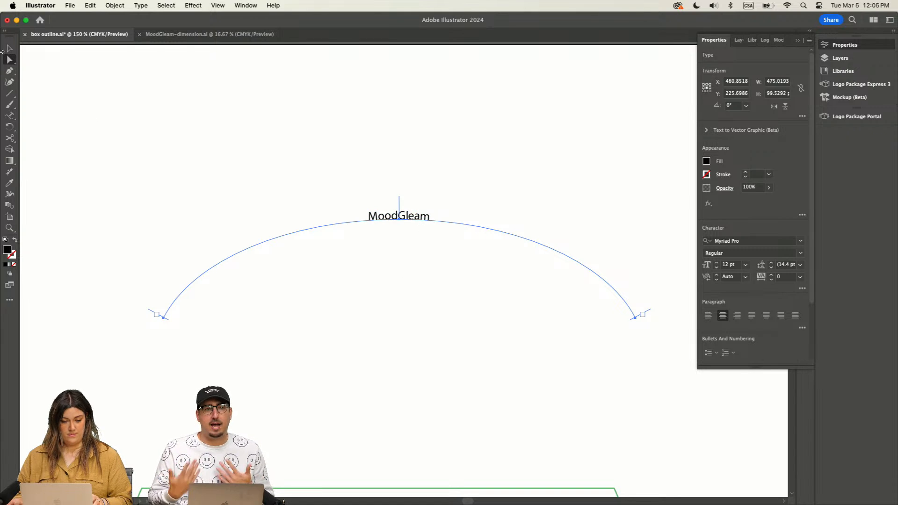
Step: Set the font of the arched "MoodGleam" text to Evidance Regular
left_click(9, 116)
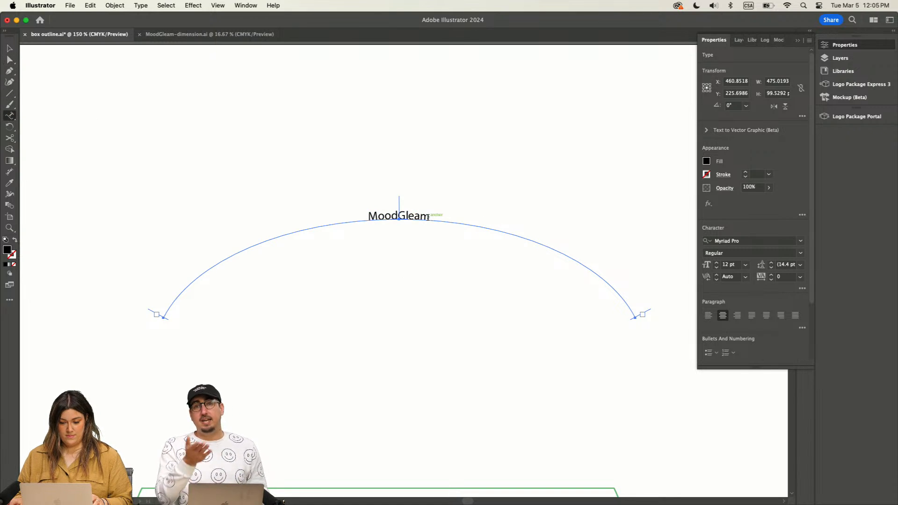
left_click_drag(430, 217, 357, 213)
left_click(800, 240)
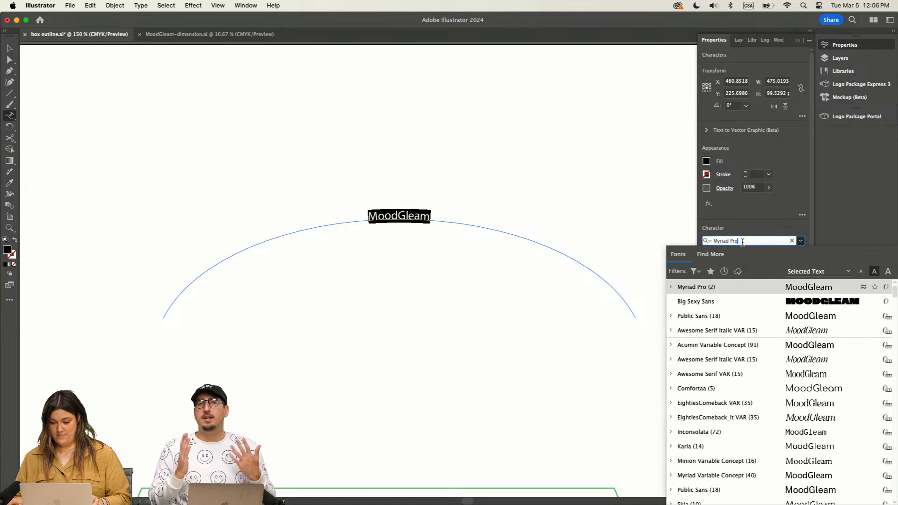
left_click_drag(743, 241, 697, 238)
type("evi")
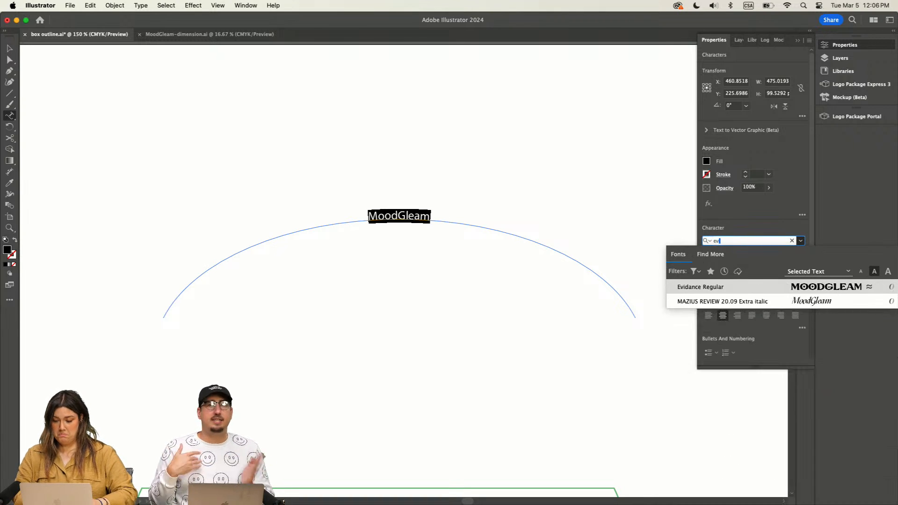
left_click(729, 287)
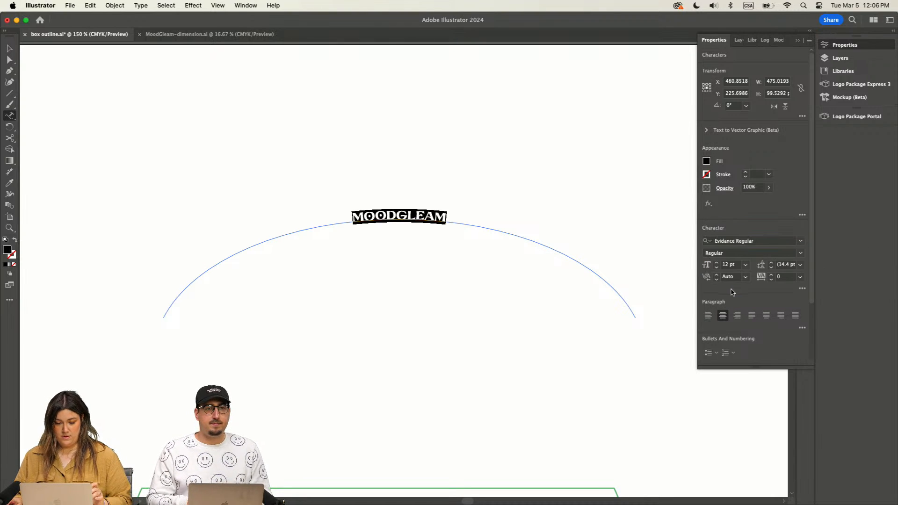
Step: Enlarge the arched MoodGleam text to 60 pt so it spans most of the curve
left_click(717, 262)
left_click(717, 263)
left_click(716, 262)
left_click(717, 263)
left_click(717, 263)
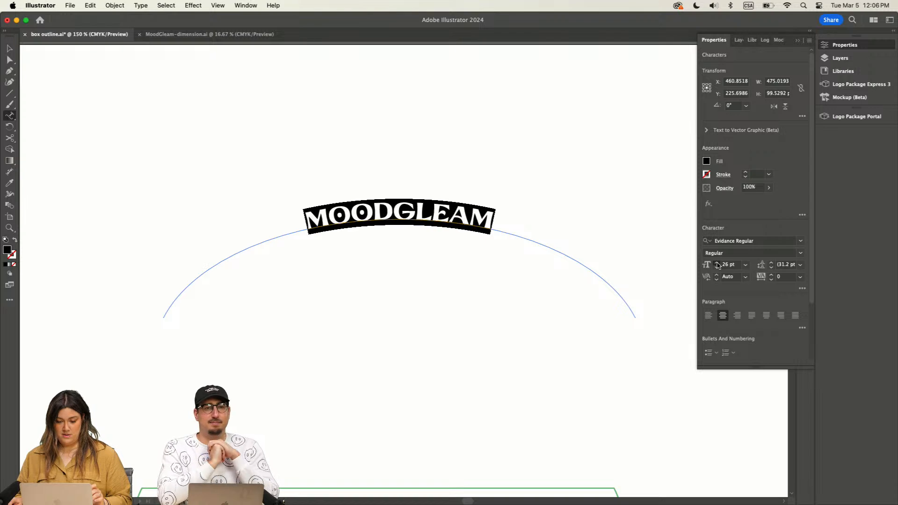
left_click(717, 263)
left_click(717, 263)
left_click(717, 263)
left_click(717, 263)
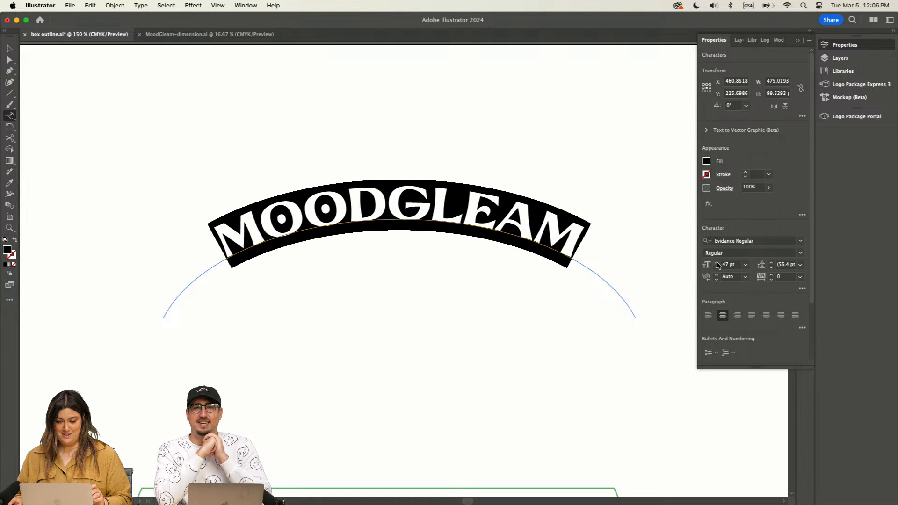
left_click(717, 263)
left_click(716, 263)
left_click(717, 263)
left_click(717, 263)
left_click(717, 263)
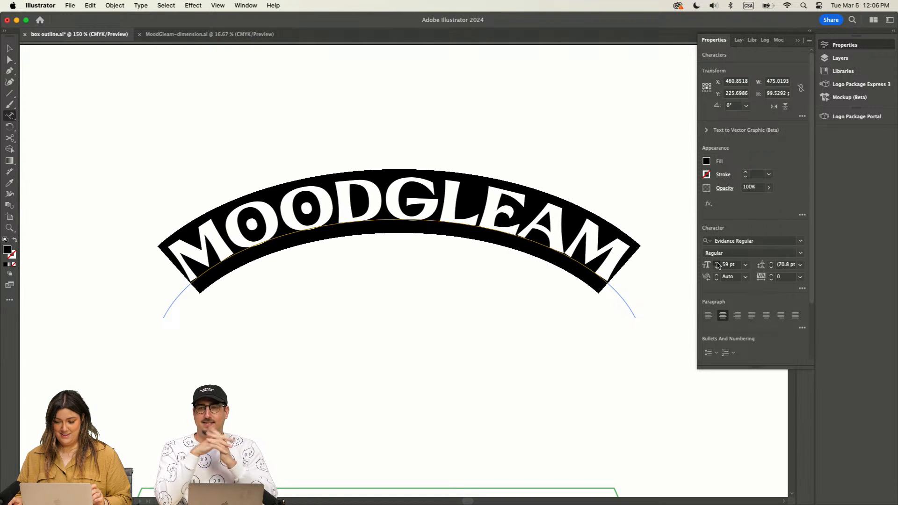
left_click(717, 262)
Step: Move the arched MoodGleam text up and slightly left on the practice artboard, leaving it deselected
left_click(10, 48)
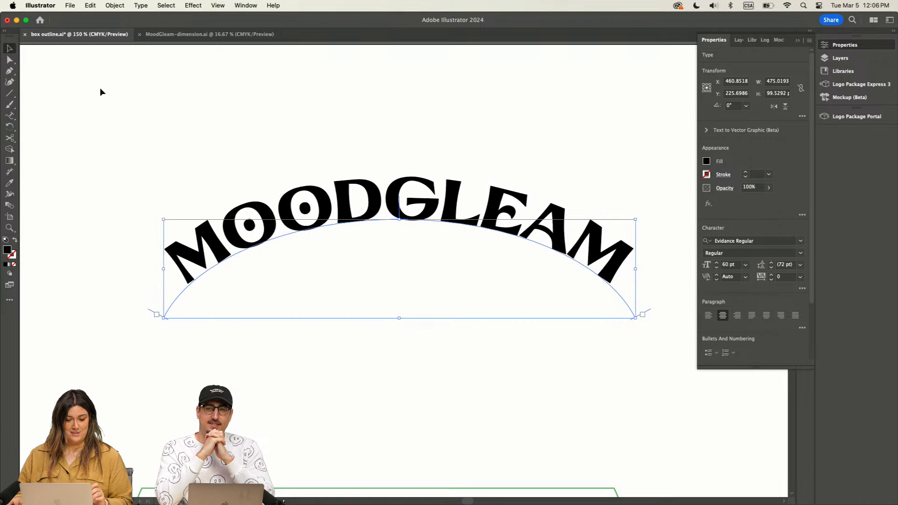
left_click(329, 165)
left_click_drag(446, 220, 430, 158)
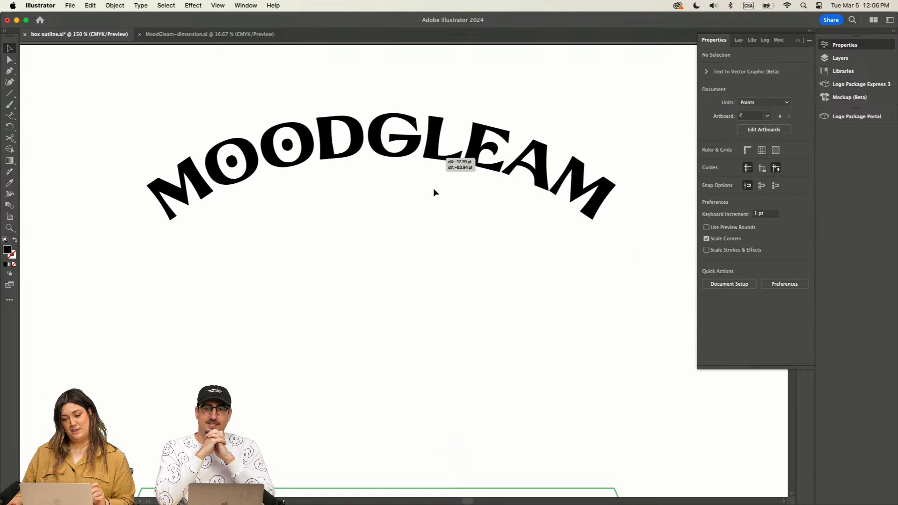
left_click(409, 360)
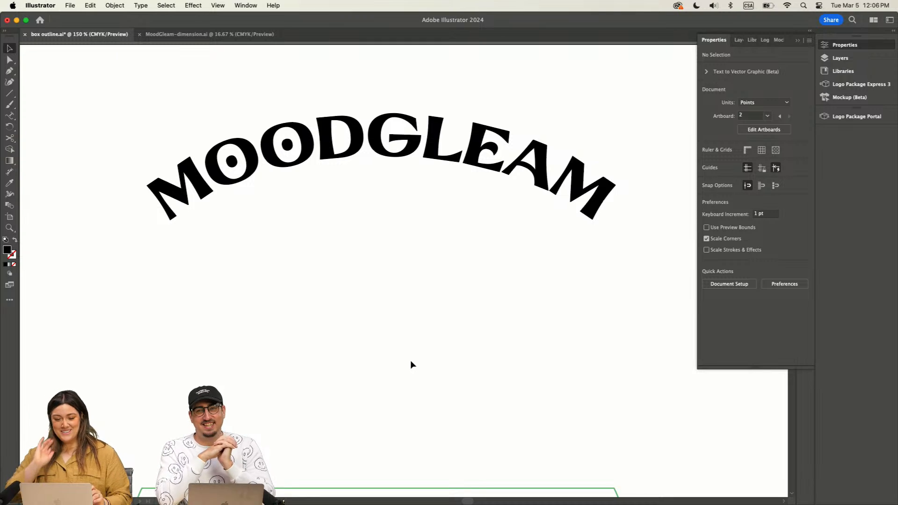
left_click_drag(480, 136, 469, 139)
left_click(501, 96)
Step: Add a straight line of placeholder text with the Type tool and place it centered beneath the arched MoodGleam
left_click(9, 116)
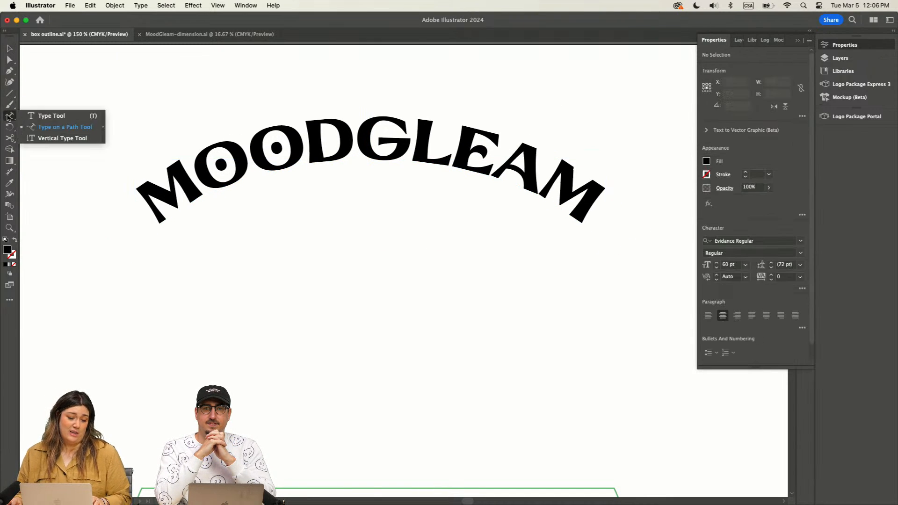
left_click(50, 115)
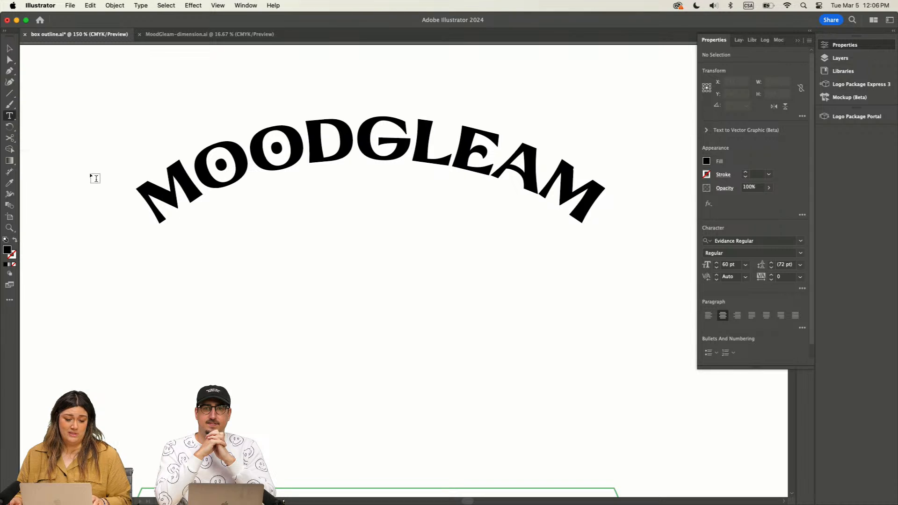
left_click(269, 229)
key("Escape")
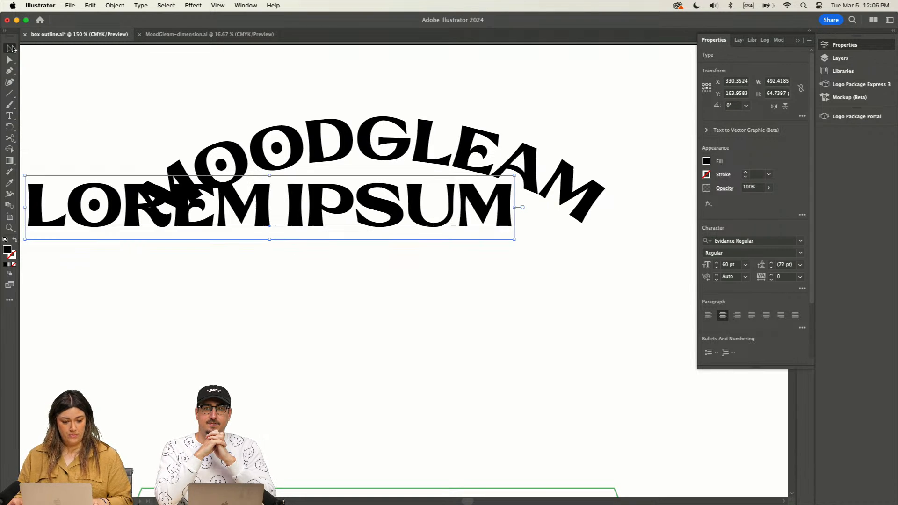
left_click_drag(326, 223, 422, 308)
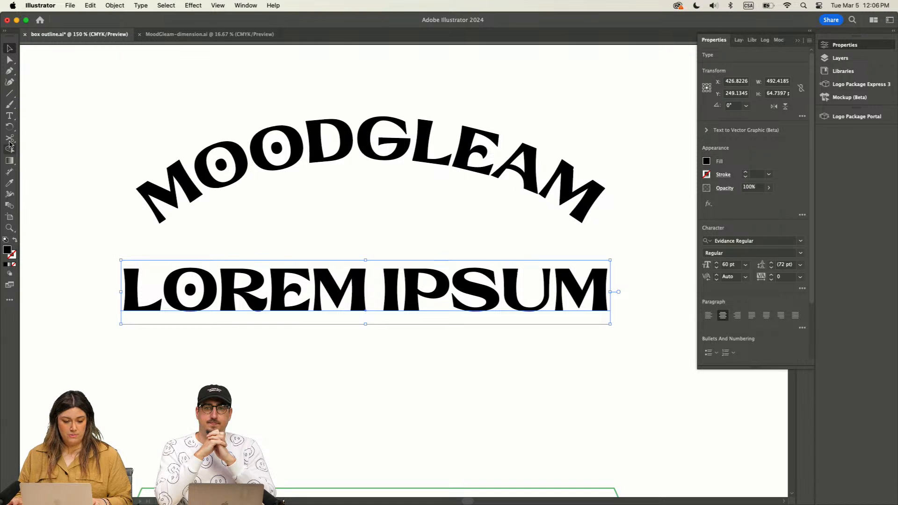
Step: Replace the placeholder text beneath the arched MoodGleam with "CANDLES"
left_click(9, 115)
left_click_drag(607, 294, 131, 275)
type("CANDLES")
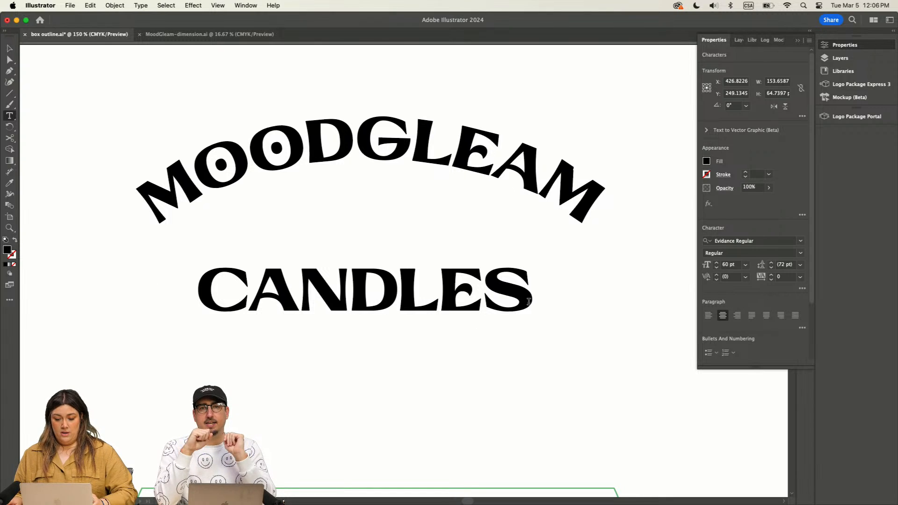
Step: Set the font of the CANDLES text to Public Sans
left_click_drag(528, 302, 101, 273)
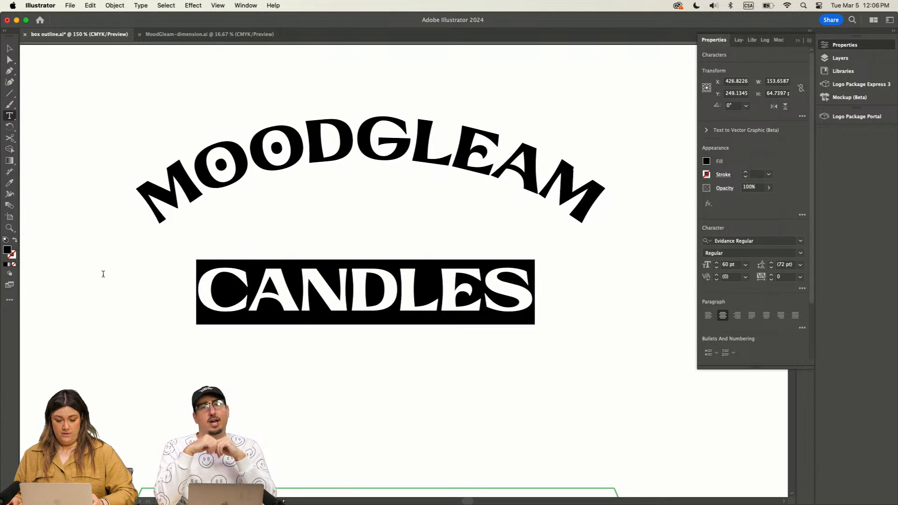
left_click(801, 241)
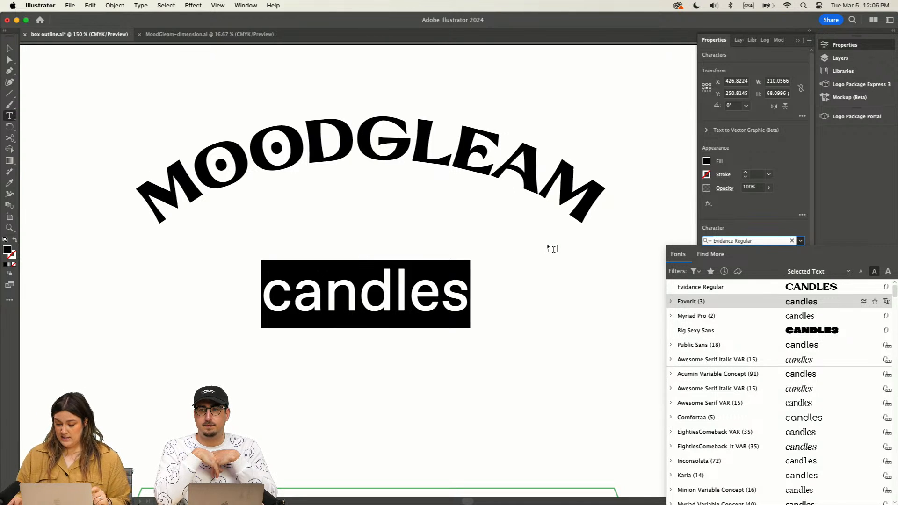
key("Escape")
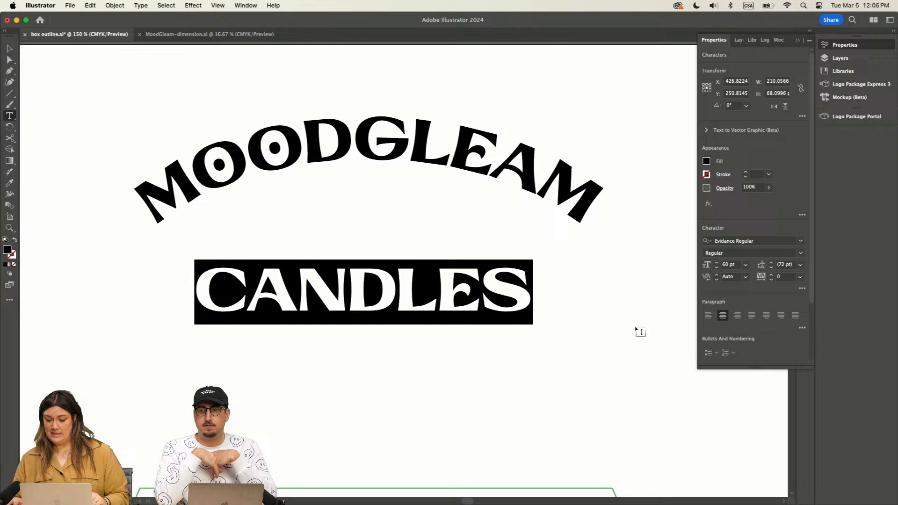
left_click(800, 254)
left_click(801, 253)
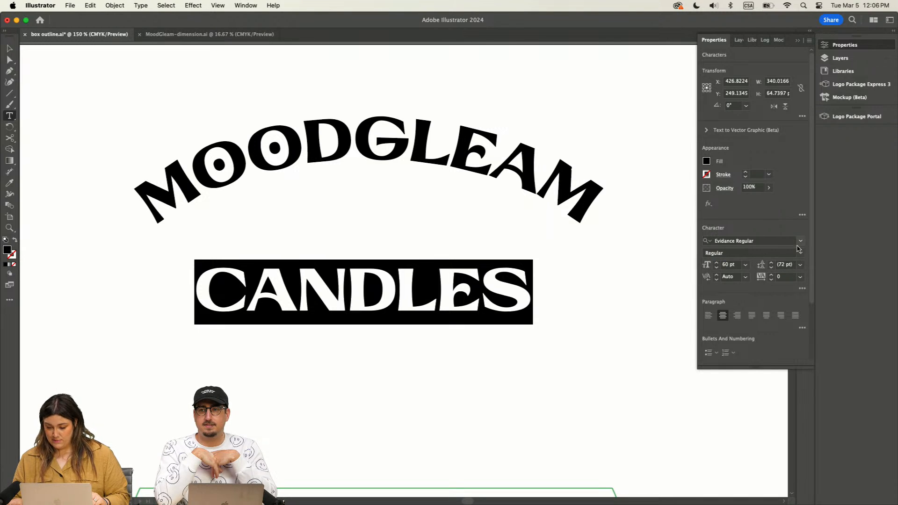
left_click(801, 240)
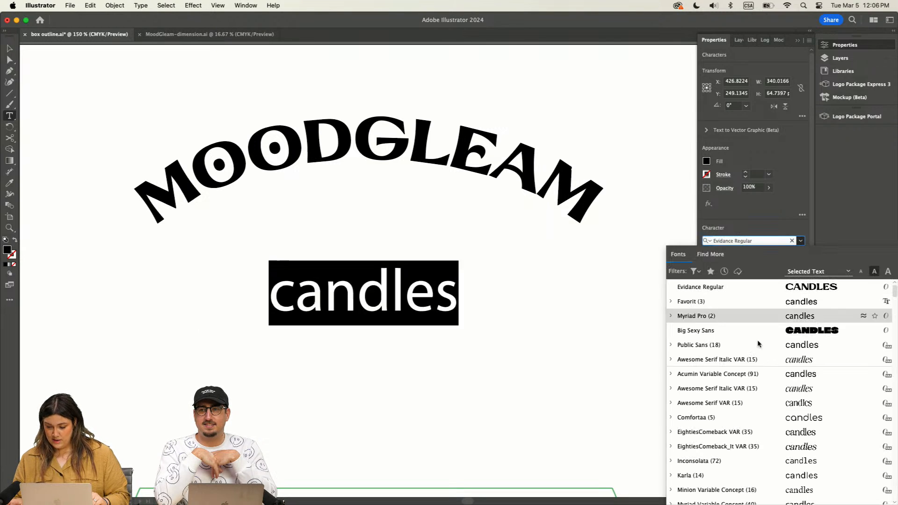
left_click(805, 349)
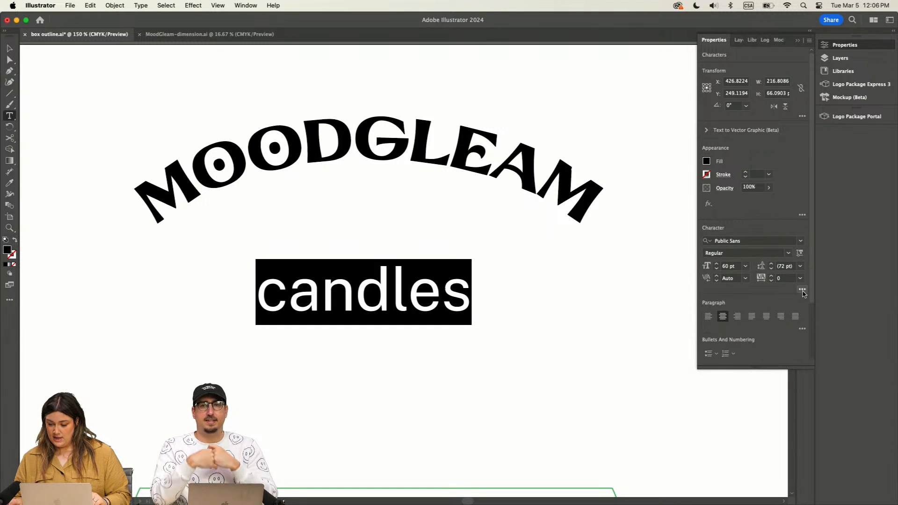
Step: Format the CANDLES text as all caps in the Bold style
left_click(802, 289)
left_click(703, 387)
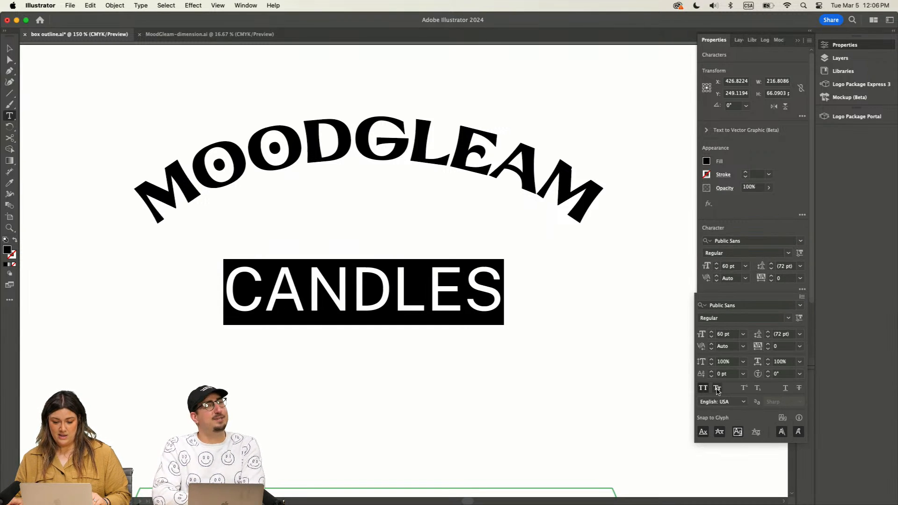
left_click(788, 318)
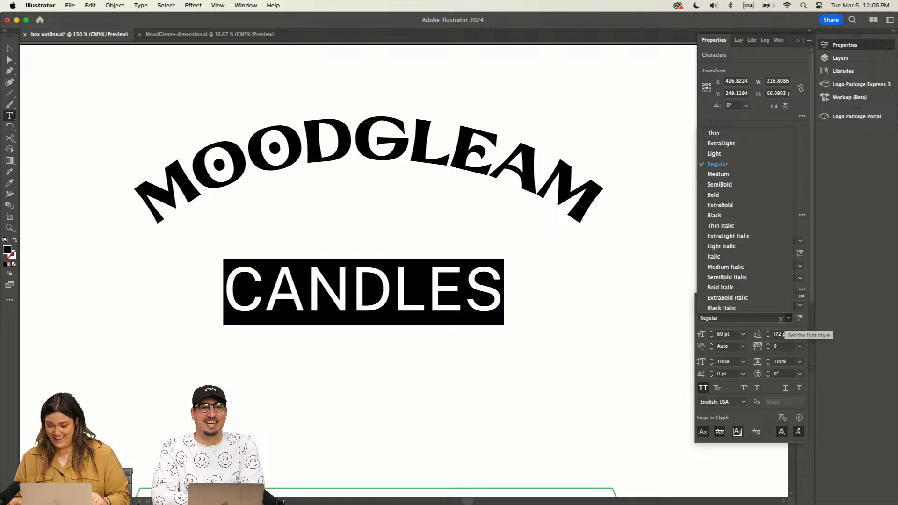
left_click(729, 196)
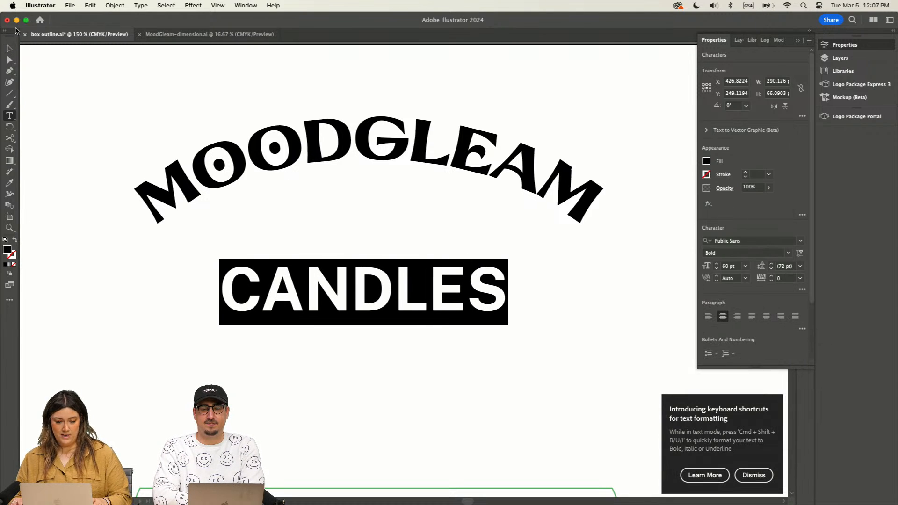
Step: Scale the CANDLES text down to about 33 pt and place it centered under the curve of MoodGleam
left_click(9, 48)
left_click_drag(509, 261, 439, 290)
left_click(479, 297)
left_click_drag(334, 305, 403, 210)
left_click(428, 274)
left_click_drag(256, 83, 485, 367)
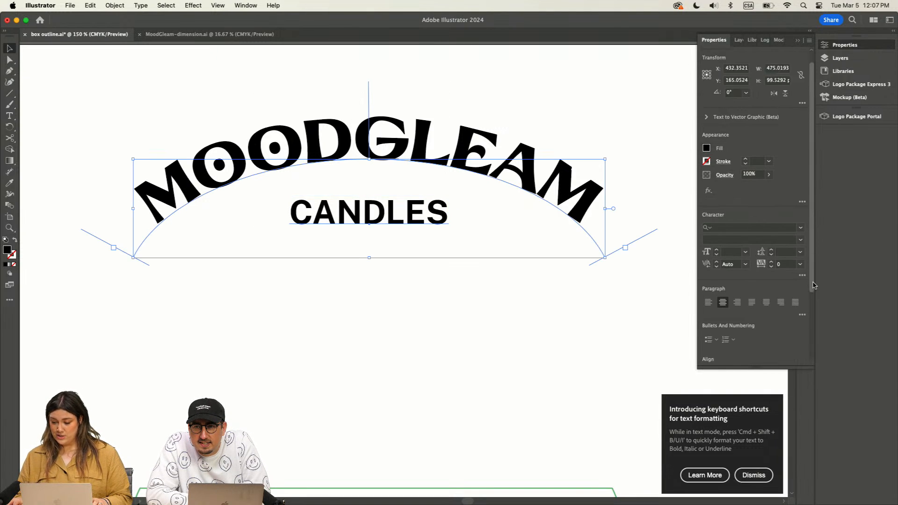
scroll(810, 283, "down", 3)
left_click(451, 323)
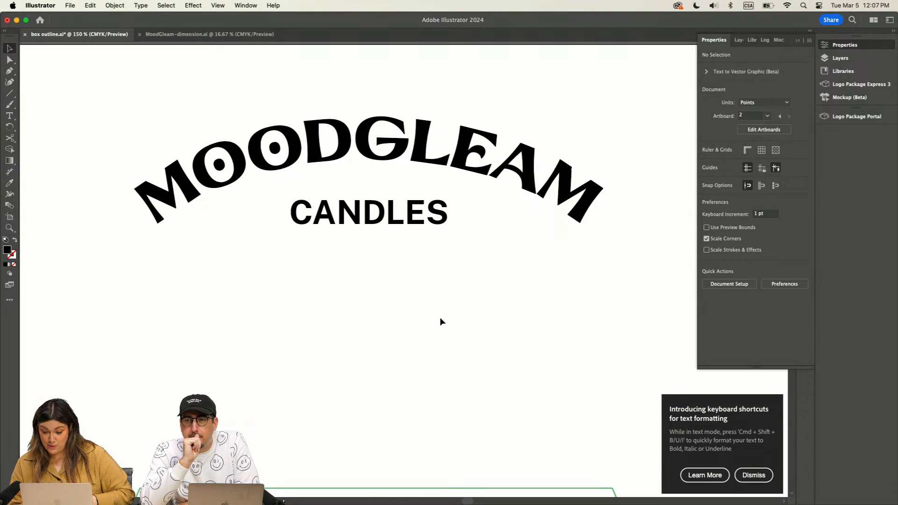
Step: Move the CANDLES text straight down, about 42 pt further from the arched MoodGleam
left_click(393, 222)
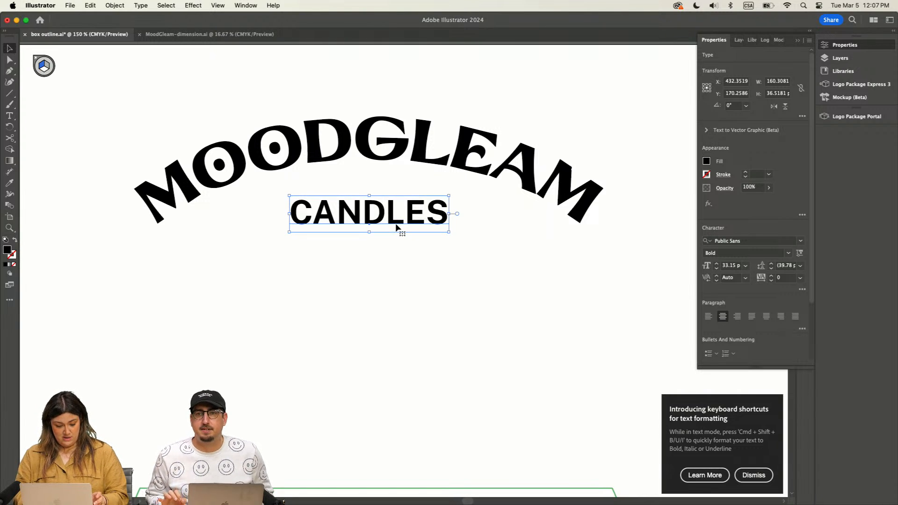
left_click(402, 220)
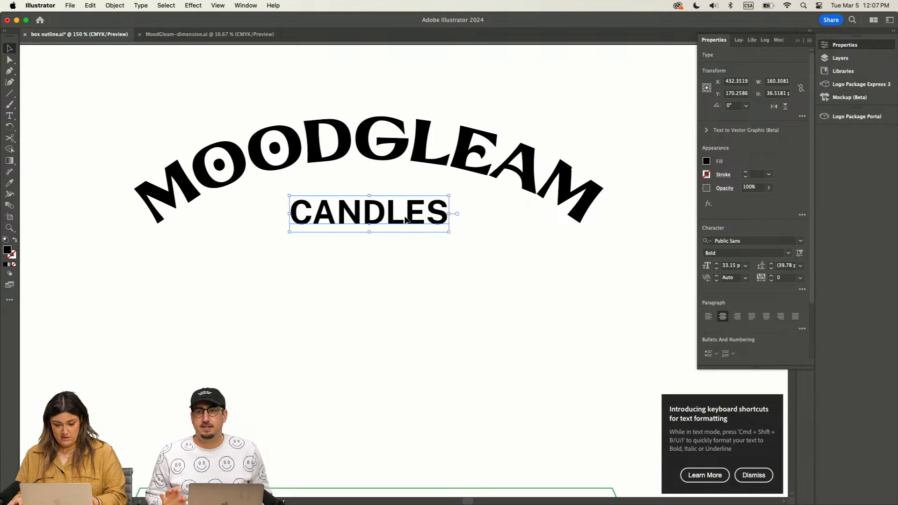
left_click_drag(400, 223, 400, 266)
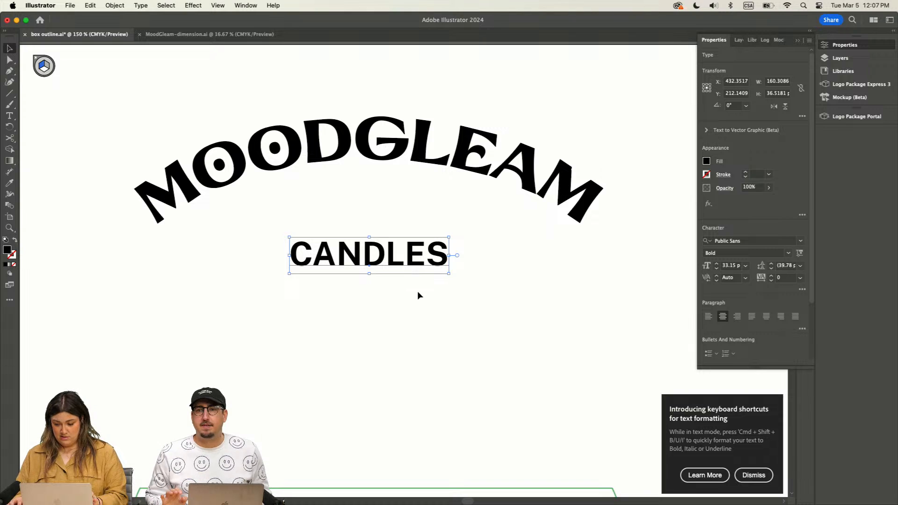
left_click(421, 307)
Step: Try the Bold Italic and Italic styles on the CANDLES text, set it back to Bold and deselect it
left_click(423, 264)
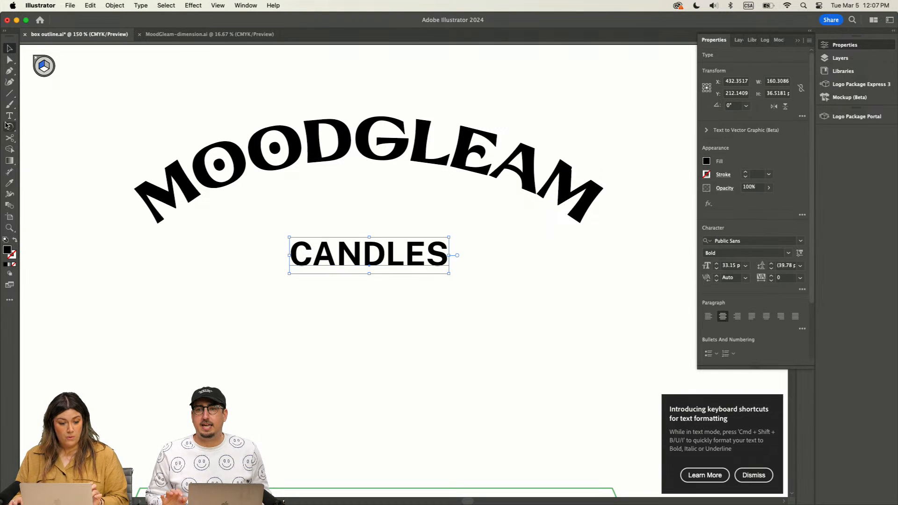
key("t")
left_click_drag(442, 252, 239, 250)
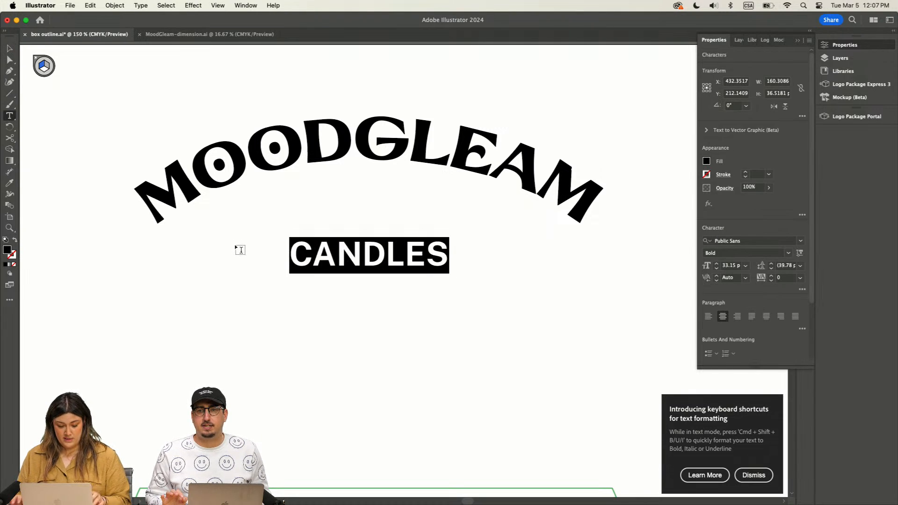
key("super+shift+i")
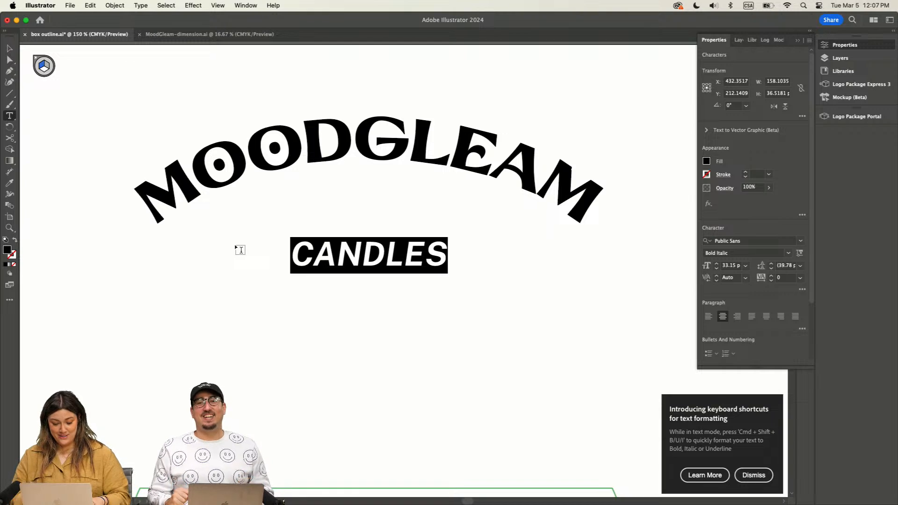
key("super+shift+b")
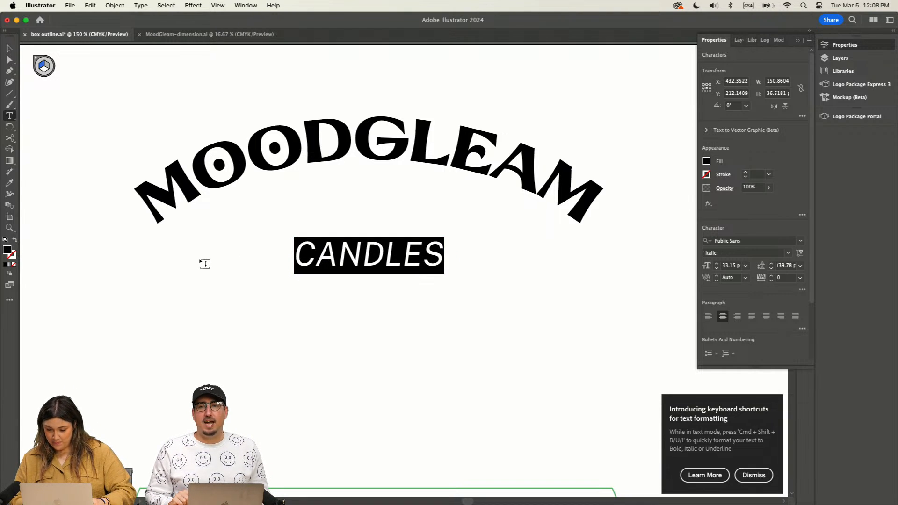
key("super+shift+b")
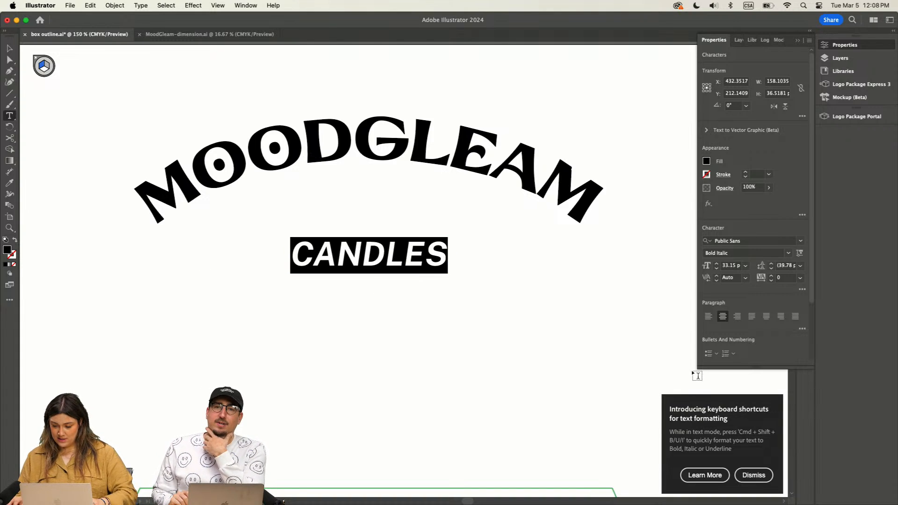
left_click(788, 253)
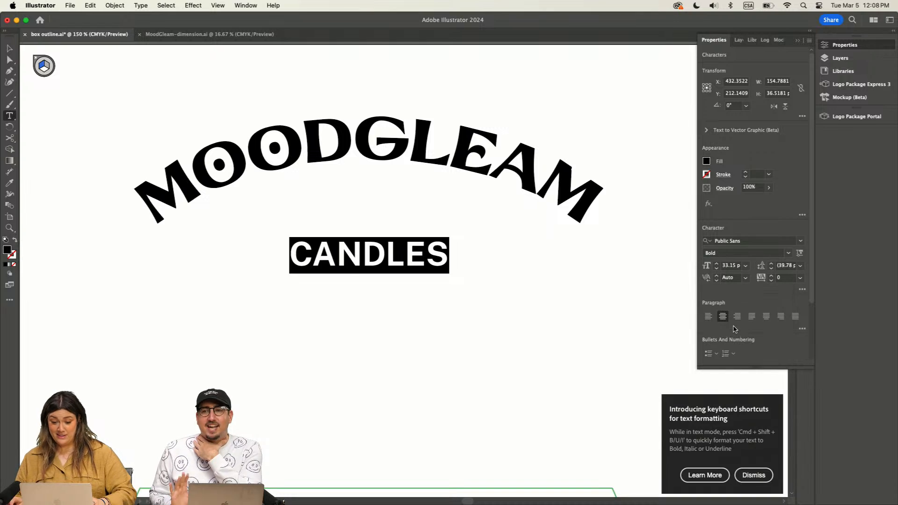
left_click(718, 325)
left_click(10, 48)
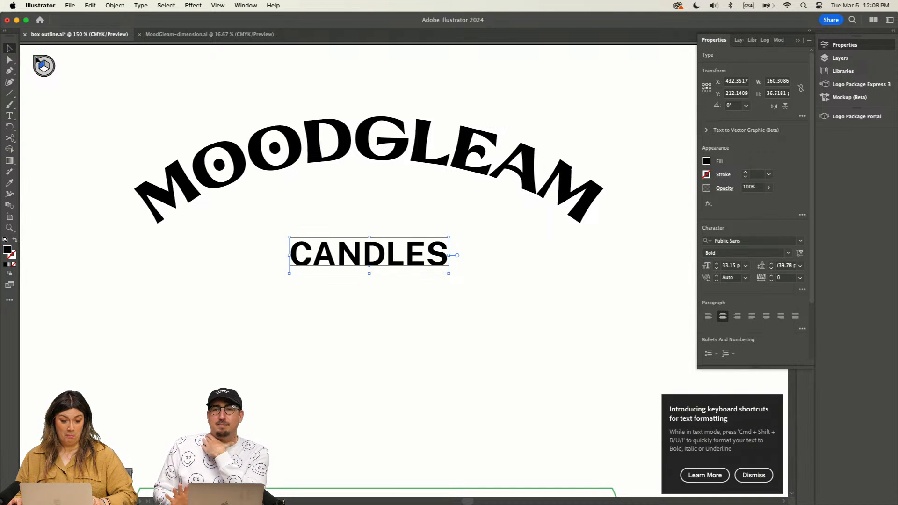
left_click(77, 62)
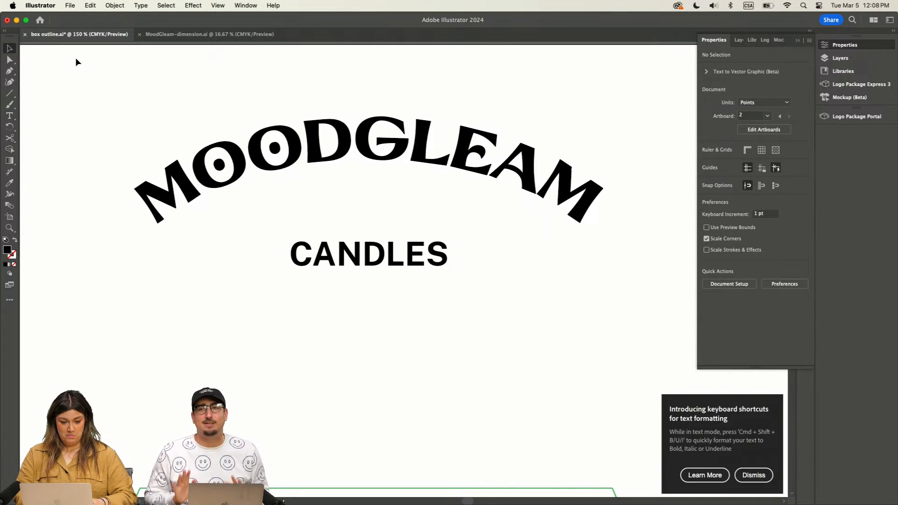
Step: Move the CANDLES text back up close beneath the arch and check its alignment with MoodGleam
scroll(78, 61, "up", 4)
left_click_drag(355, 336, 355, 294)
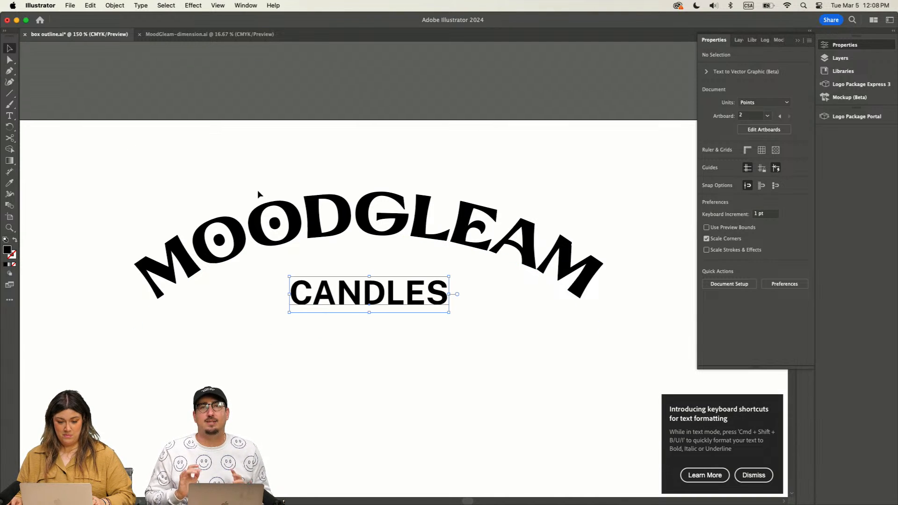
key("super+minus")
key("super+minus")
left_click_drag(277, 209, 460, 308)
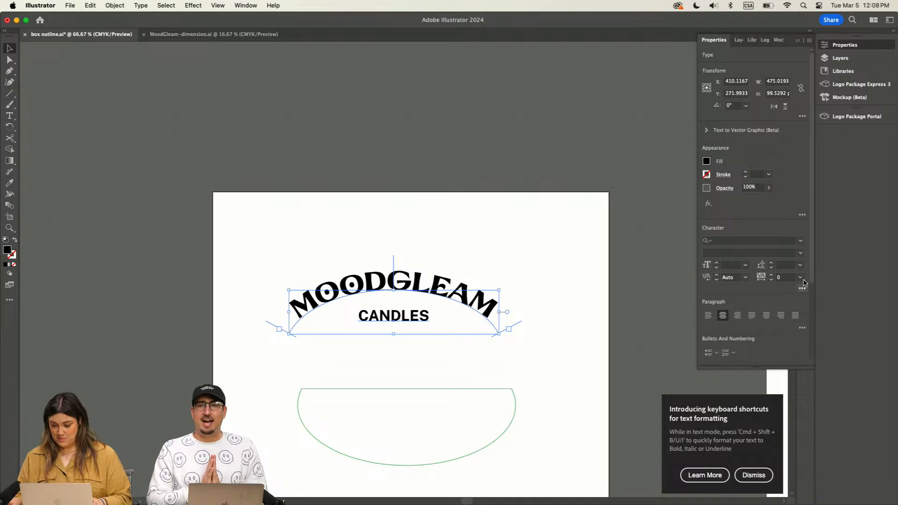
scroll(803, 285, "down", 4)
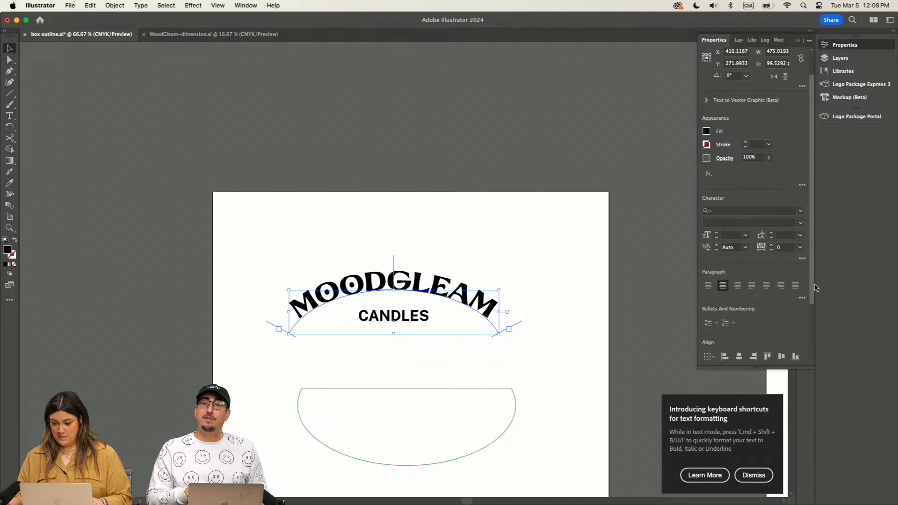
left_click(410, 216)
Step: Nudge the CANDLES text slightly up, keeping it centered under the arched MoodGleam, and leave both texts deselected
mouse_move(395, 319)
left_mouse_down()
mouse_move(409, 313)
mouse_move(406, 321)
left_mouse_up()
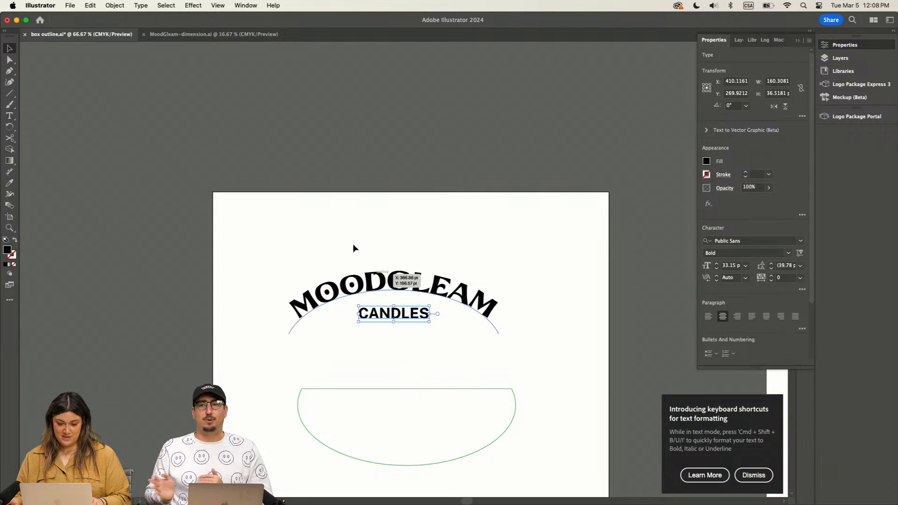
left_click_drag(355, 246, 501, 381)
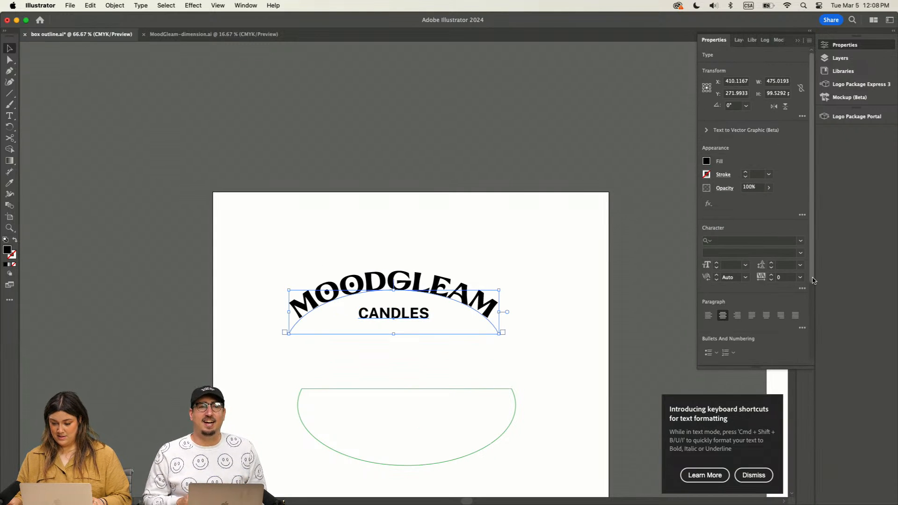
scroll(733, 347, "down", 3)
left_click_drag(355, 223, 397, 240)
left_click(521, 355)
left_click(396, 240)
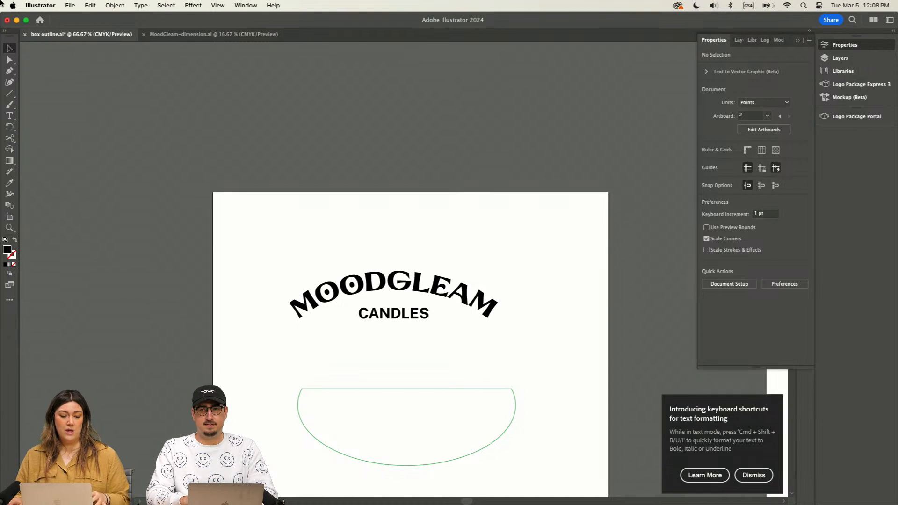
Step: Draw a black five-pointed star about 128 by 121 pt above the MoodGleam wordmark with the Star tool
key("super+equal")
key("super+equal")
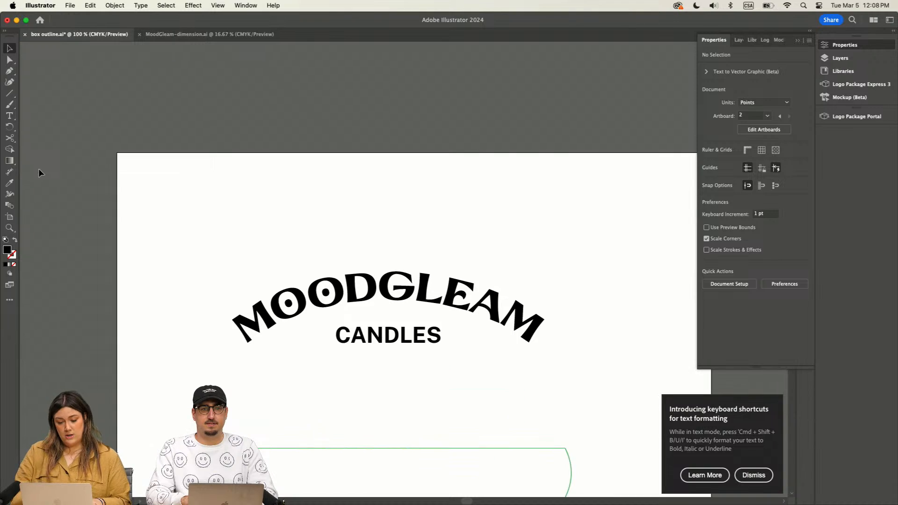
left_click(15, 93)
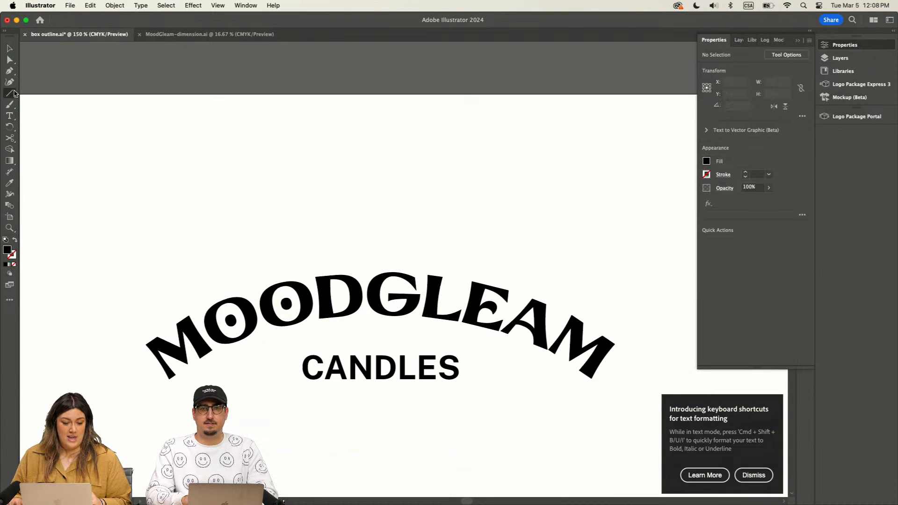
left_click_drag(9, 97, 56, 128)
key("super+equal")
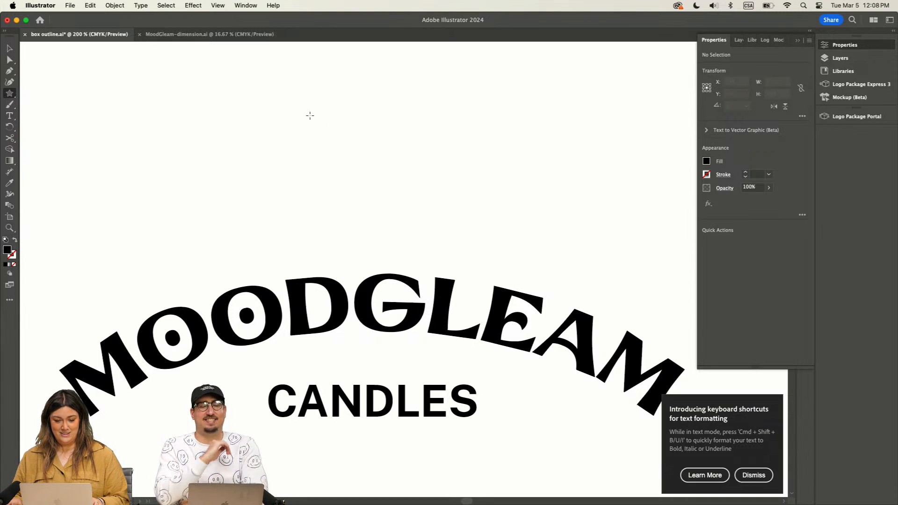
left_click_drag(310, 115, 356, 192)
scroll(355, 192, "up", 2)
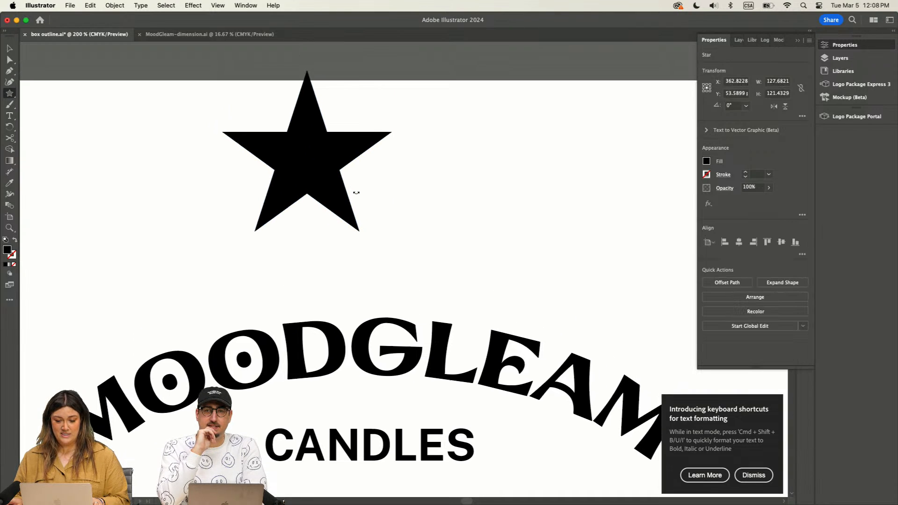
Step: Move the star down and slightly left above the wordmark and increase it to 11 points
key("v")
left_click_drag(278, 134, 245, 184)
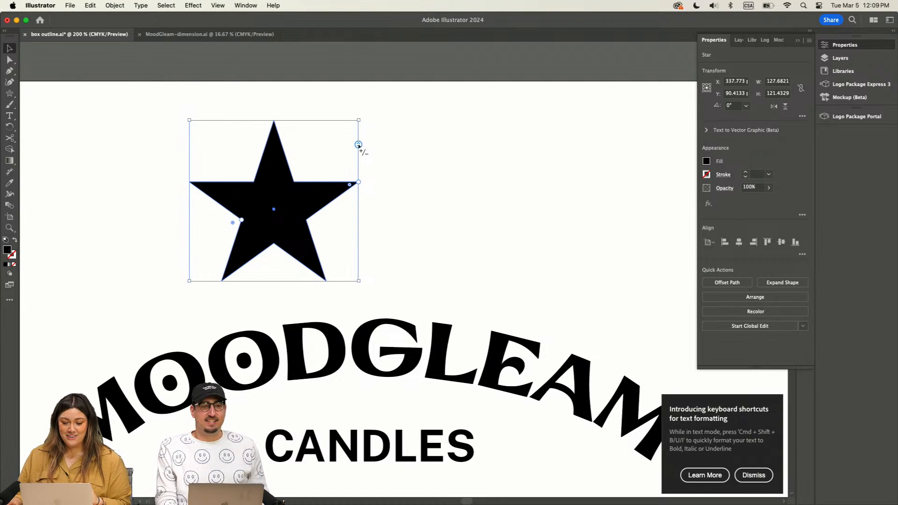
left_click_drag(358, 145, 354, 197)
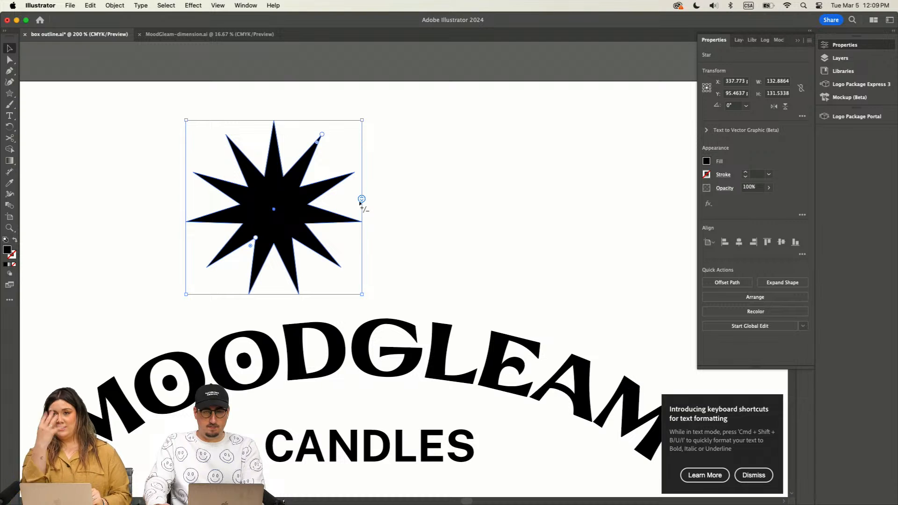
Step: Scale the 11-point star down to about 94 by 93 pt and center it above the MoodGleam arch
left_click(543, 232)
left_click_drag(280, 203, 393, 204)
left_click_drag(477, 122, 443, 181)
left_click(445, 185)
left_click_drag(370, 239, 387, 236)
key("super+1")
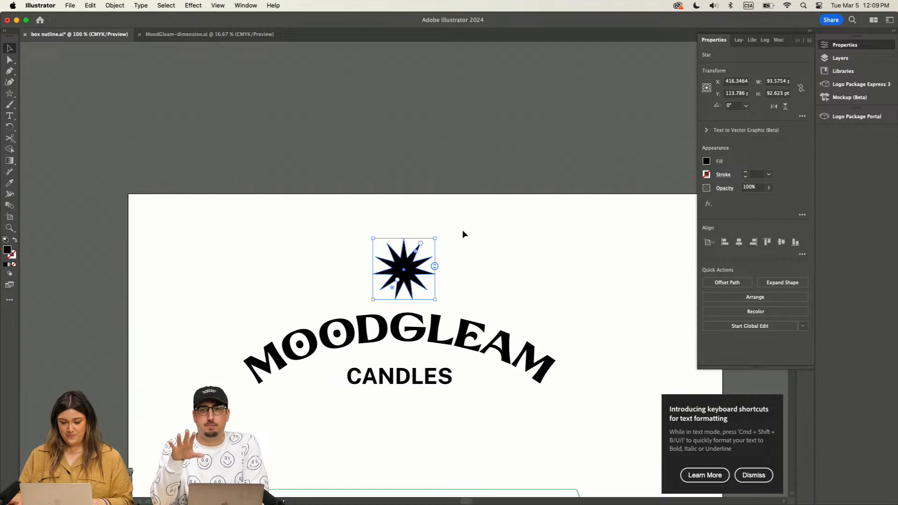
left_click(438, 242)
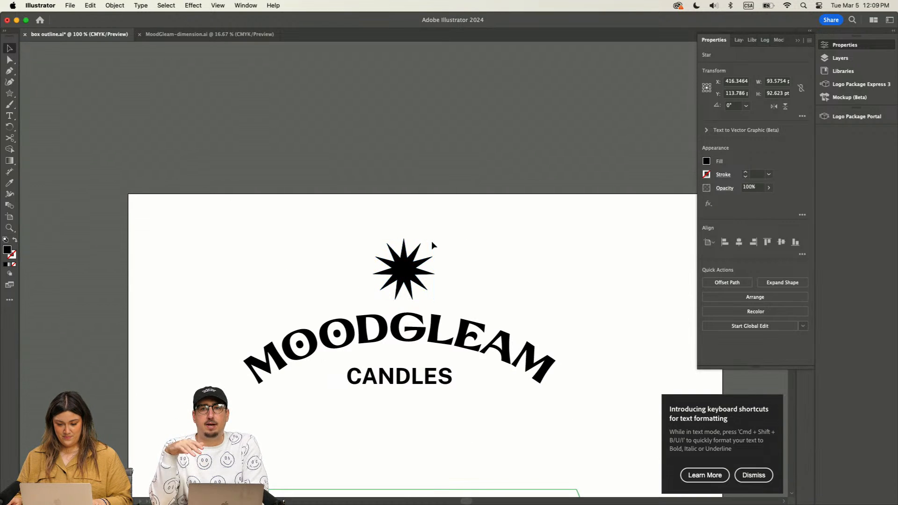
Step: Lengthen the starburst's outer points into sharper spikes and group it with the MoodGleam and CANDLES texts
left_click(412, 258)
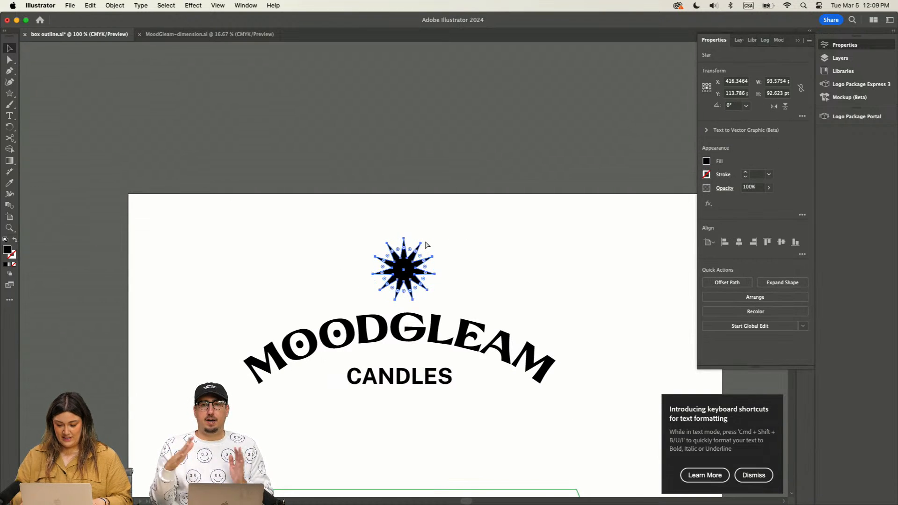
key("super+equal")
key("super+equal")
key("super+equal")
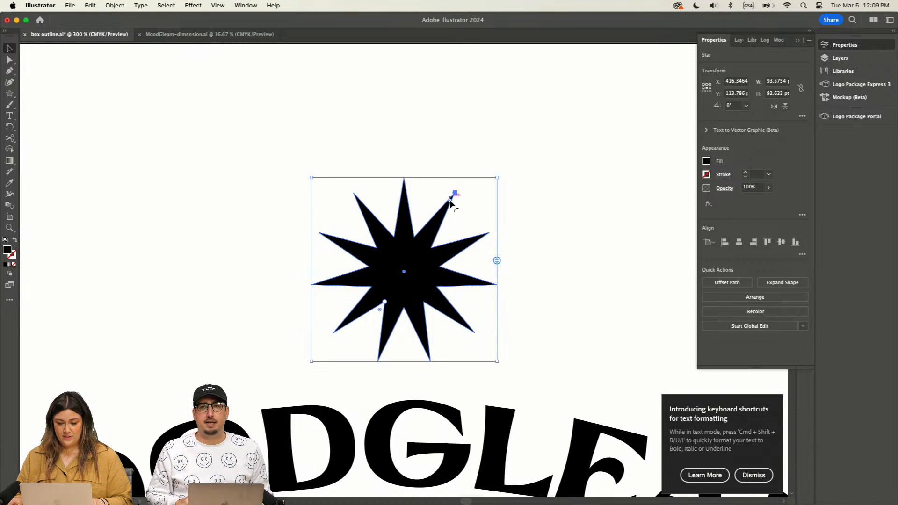
left_click_drag(450, 201, 491, 183)
left_click(540, 167)
left_click(421, 256)
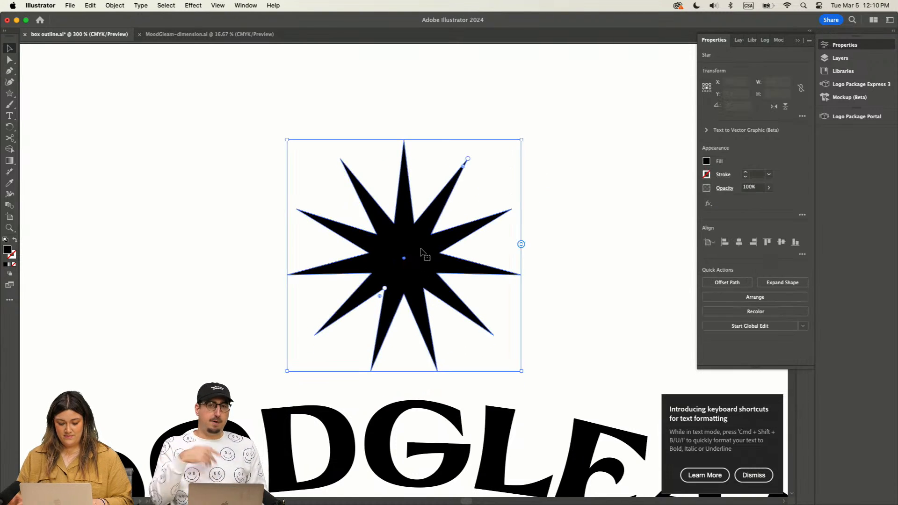
key("super+1")
left_click_drag(277, 220, 491, 435)
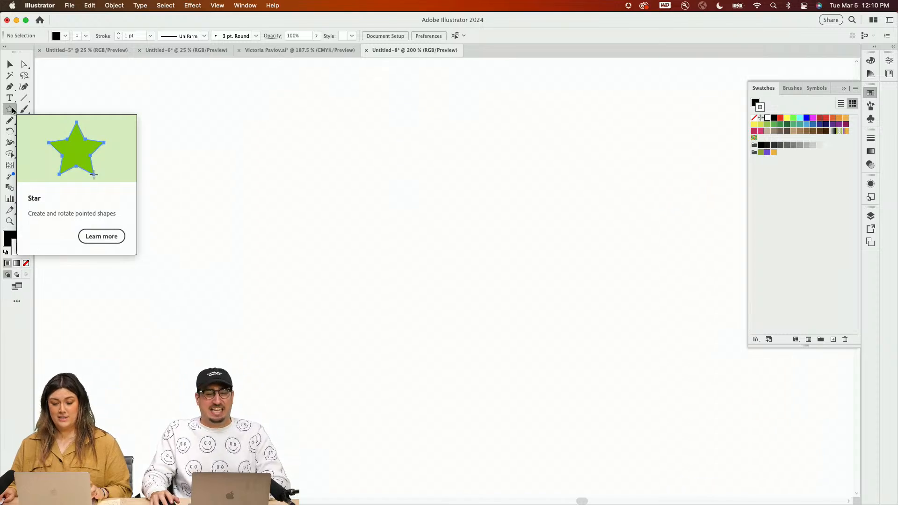
Step: Switch to the blank Untitled-8 document and draw a black star, varying its size and number of points while drawing
left_click_drag(420, 260, 297, 165)
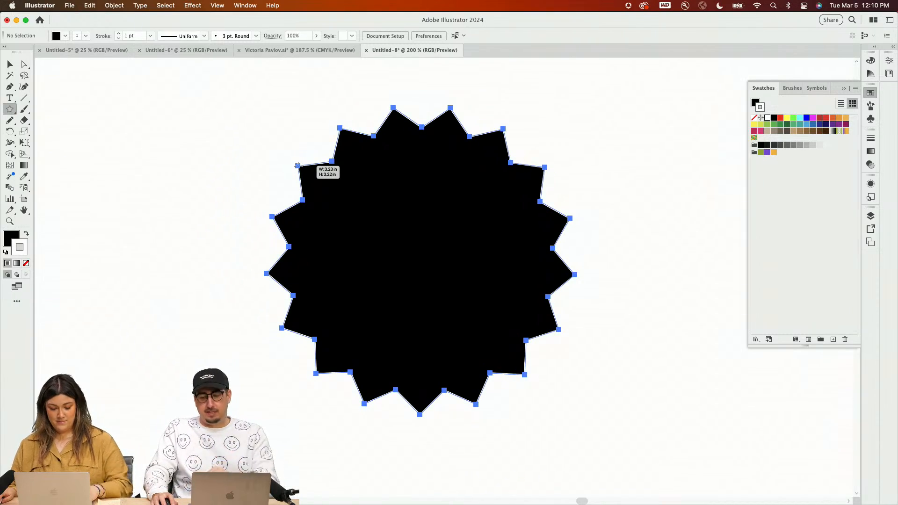
key("Down")
key("Down")
key("Down")
key("Down")
key("Down")
key("Down")
key("Down")
key("Down")
key("Down")
key("Down")
left_click_drag(298, 166, 354, 243)
key("Down")
key("Up")
key("Up")
key("Down")
key("Down")
key("Up")
key("Up")
key("Up")
key("Up")
key("Up")
key("Up")
key("Up")
key("Up")
key("Up")
key("Down")
key("Down")
key("Down")
key("Down")
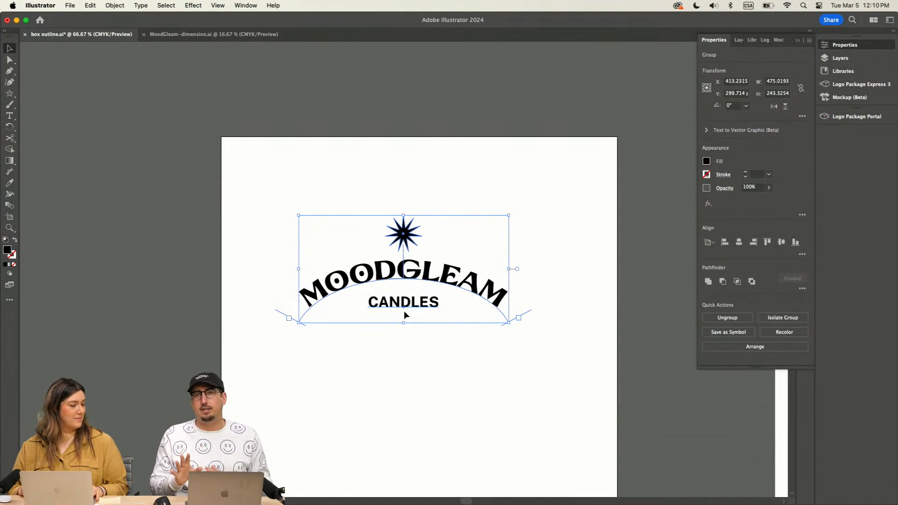
Step: Return to the box outline document and move the grouped logo off its artboard into the empty space above
left_click(477, 190)
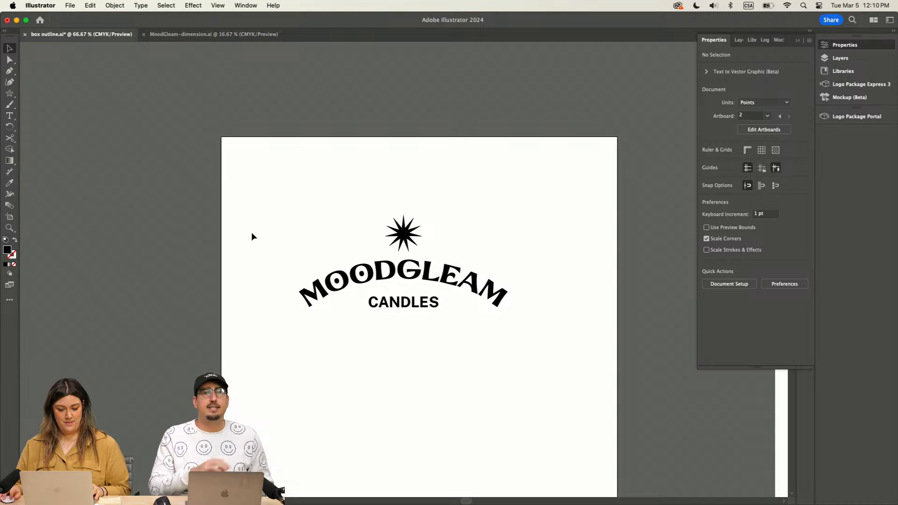
left_click_drag(295, 209, 503, 380)
key("super+minus")
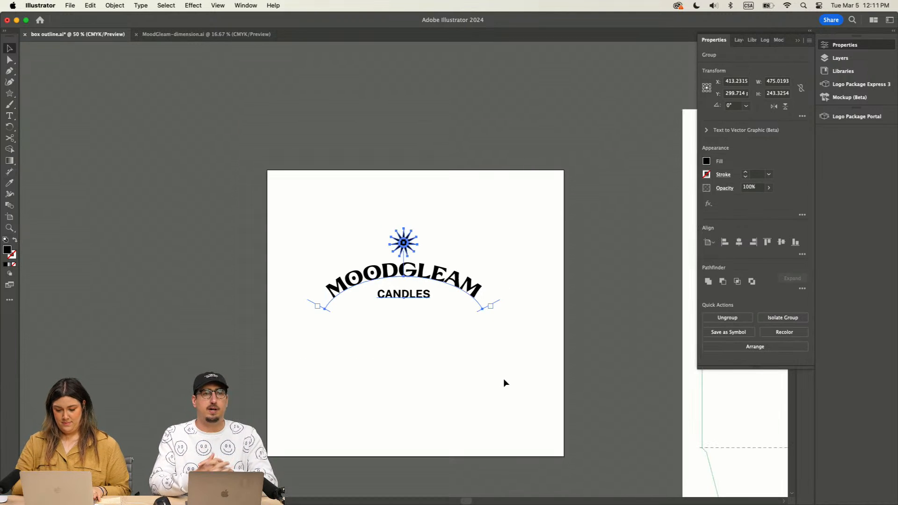
left_click_drag(468, 276, 450, 115)
scroll(425, 281, "up", 5)
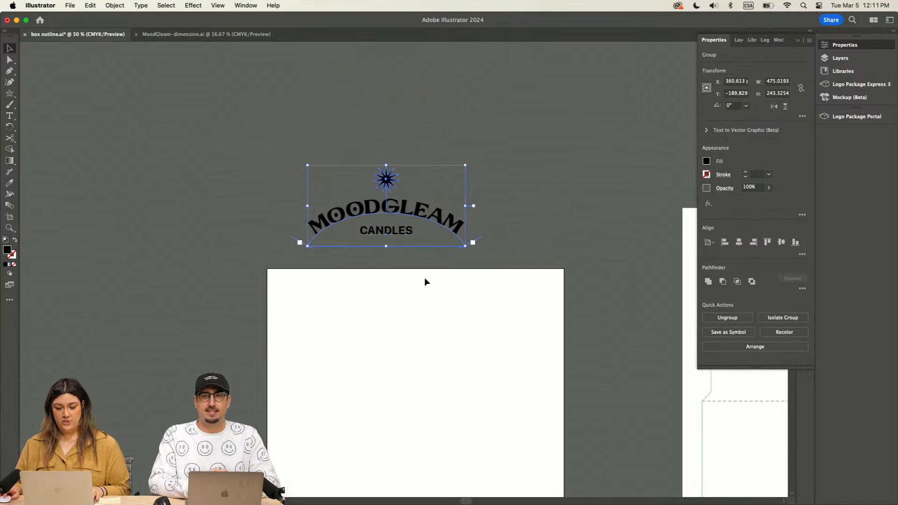
left_click_drag(456, 216, 461, 160)
Step: Create a new artboard of 493.86 by 243.33 pt fitted around the logo and leave the logo deselected
left_click(9, 217)
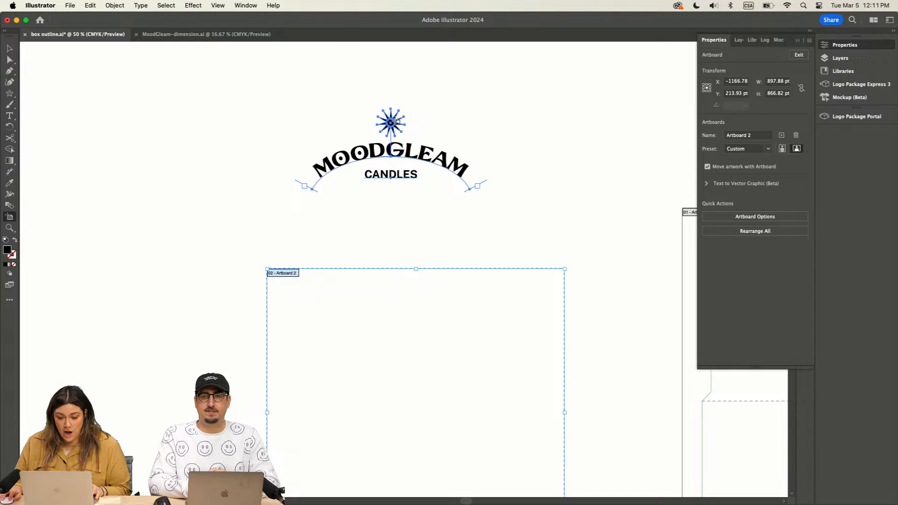
left_click(396, 123)
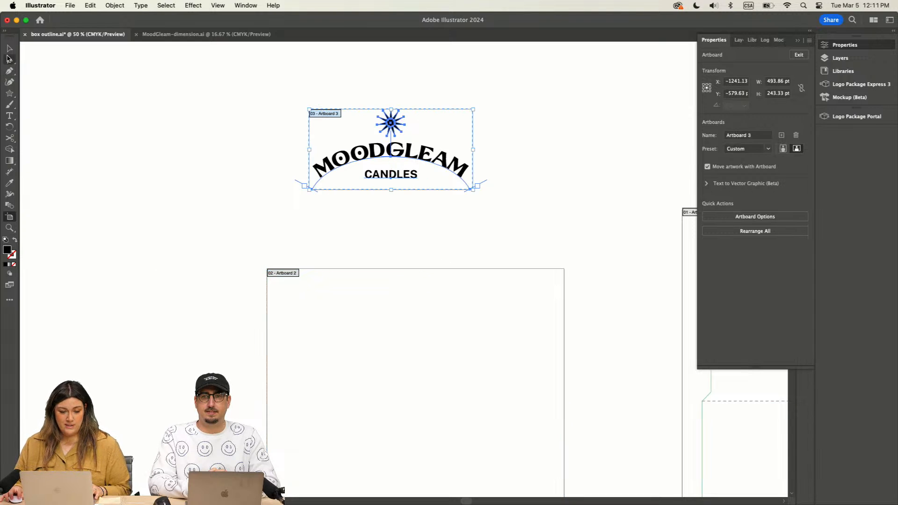
left_click(9, 48)
left_click(514, 172)
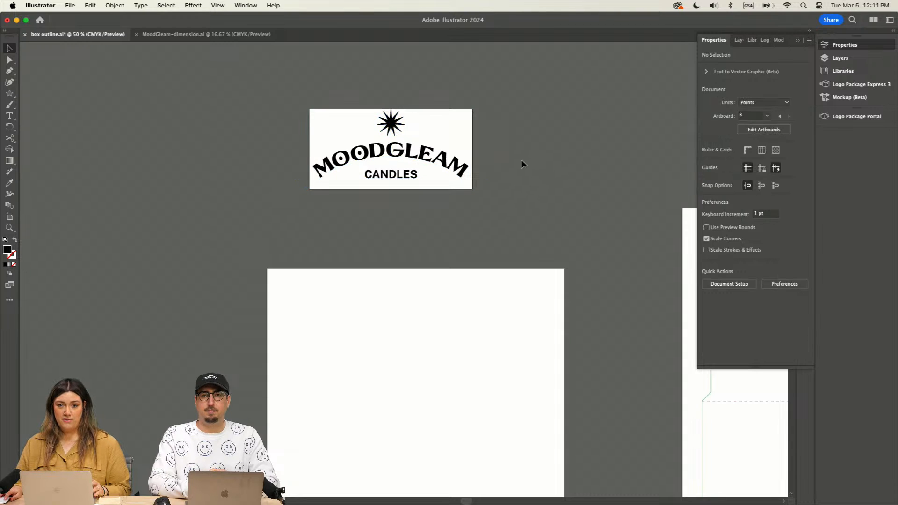
Step: Delete the empty Artboard 2 below the logo and leave artboard editing
left_click(9, 217)
left_click(405, 331)
key("Delete")
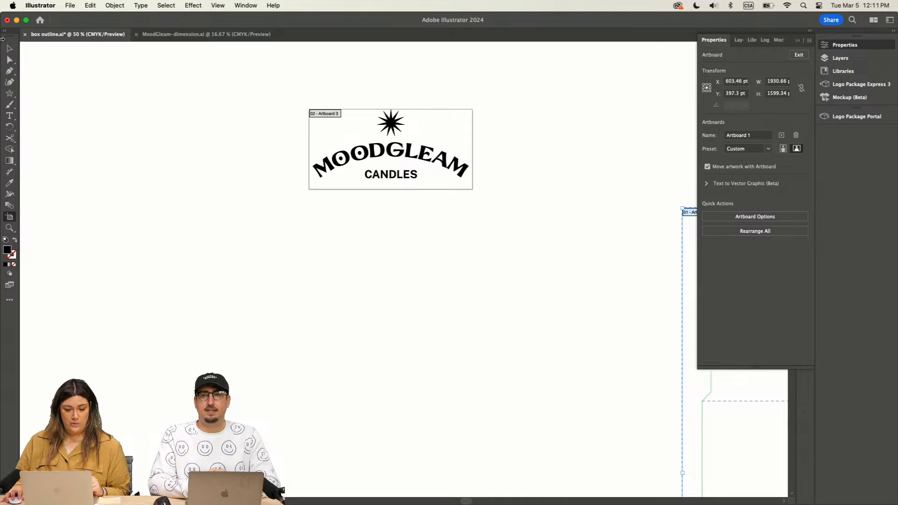
left_click(9, 49)
Step: Examine the grouped logo and how it fits within its new artboard
scroll(171, 189, "left", 1)
key("super+equal")
key("super+equal")
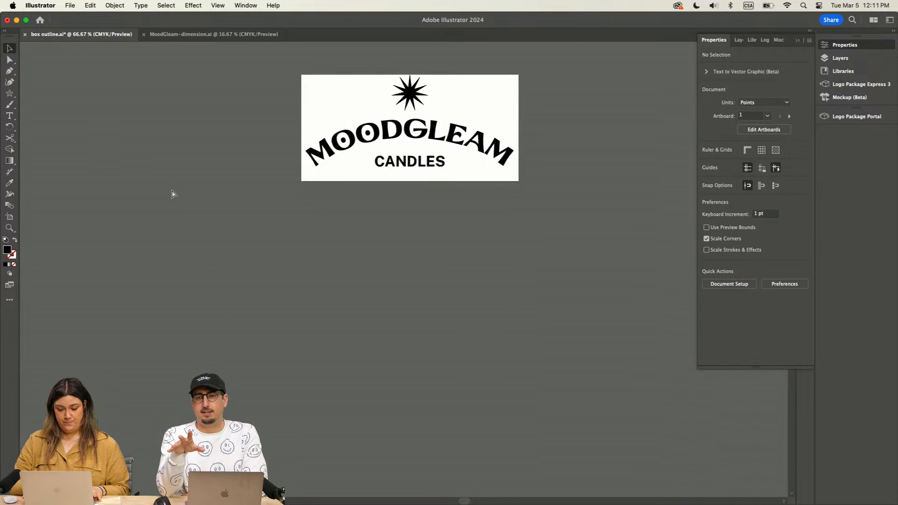
scroll(184, 191, "up", 5)
left_click(410, 110)
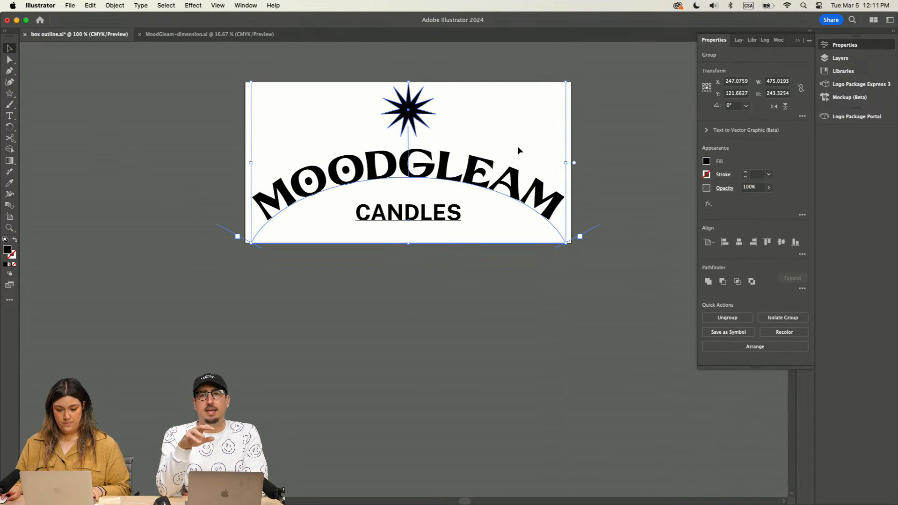
key("super+equal")
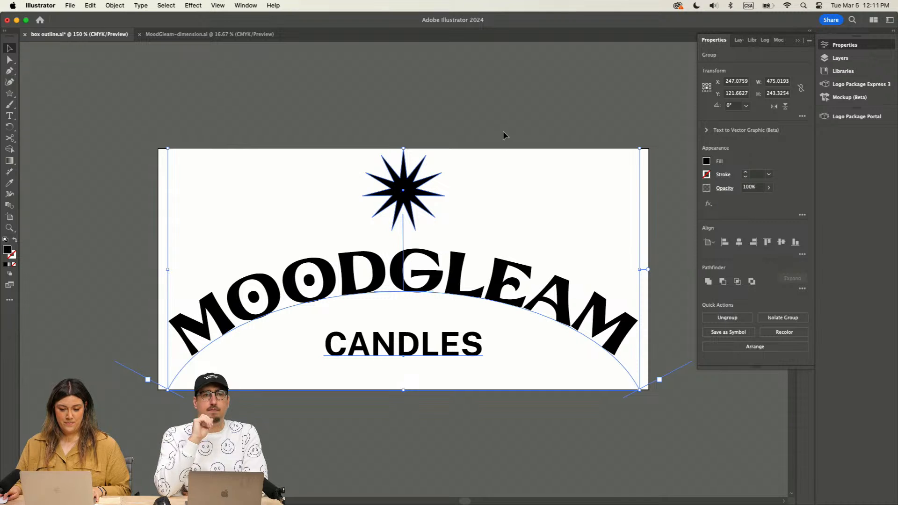
key("super+minus")
key("super+minus")
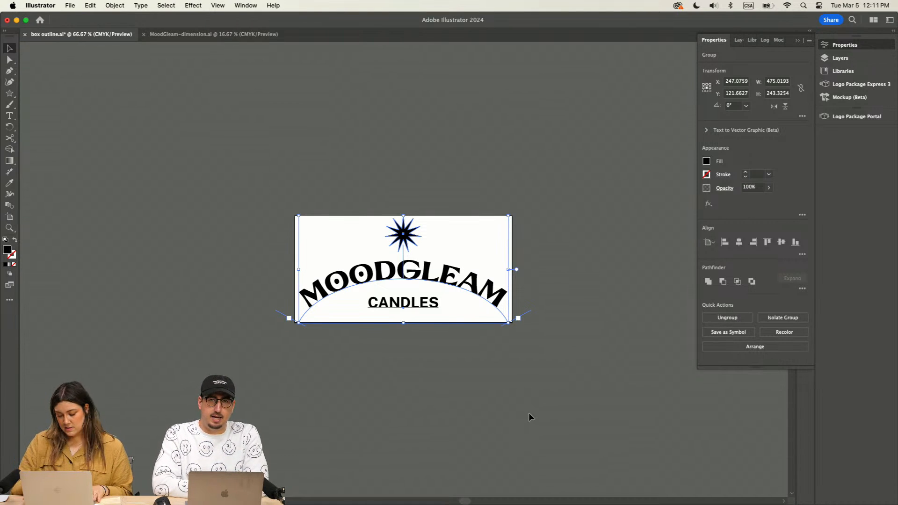
Step: Change the fill of the whole logo from black to cream, hex efead5, and deselect it
left_click(537, 270)
left_click_drag(277, 188, 491, 277)
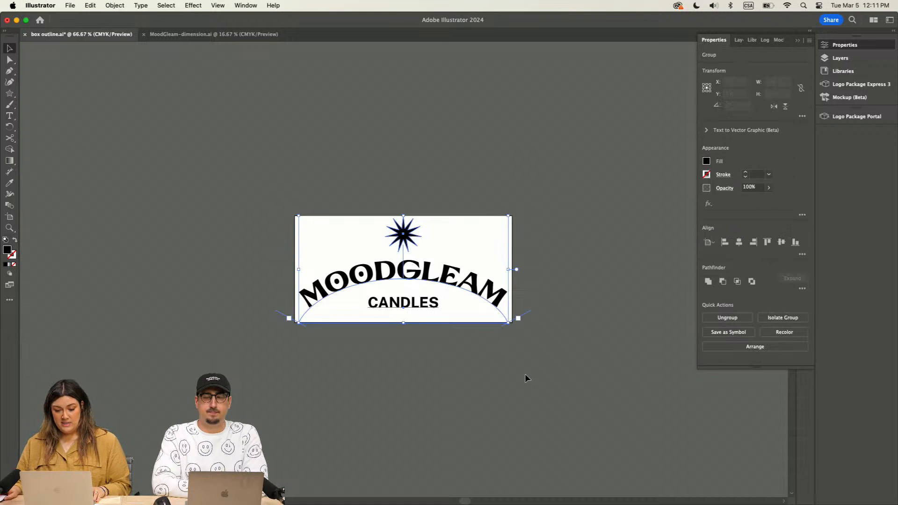
double_click(8, 251)
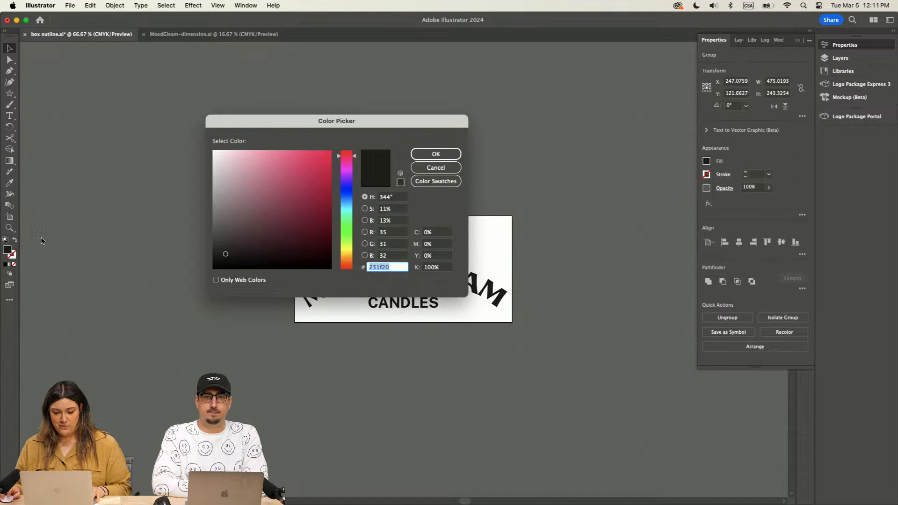
left_click_drag(220, 172, 215, 168)
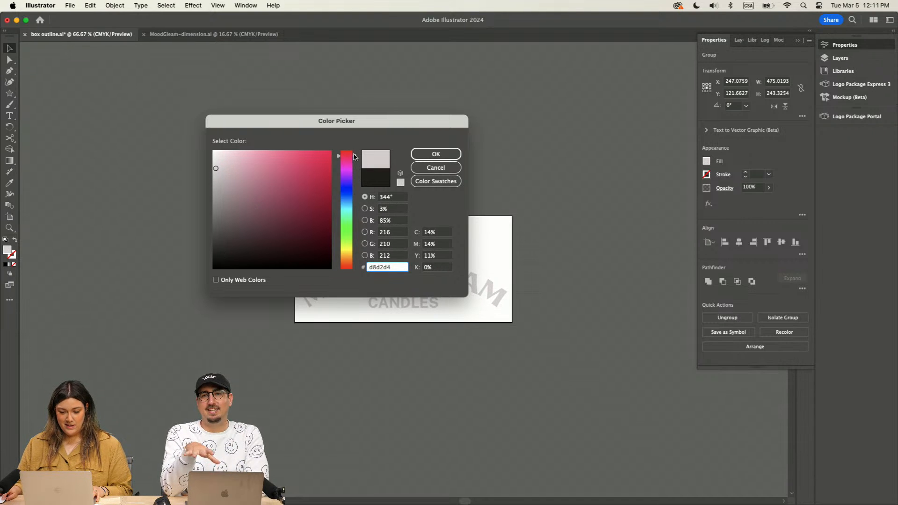
left_click_drag(354, 158, 354, 253)
left_click(232, 159)
left_click_drag(232, 160, 226, 157)
left_click(443, 151)
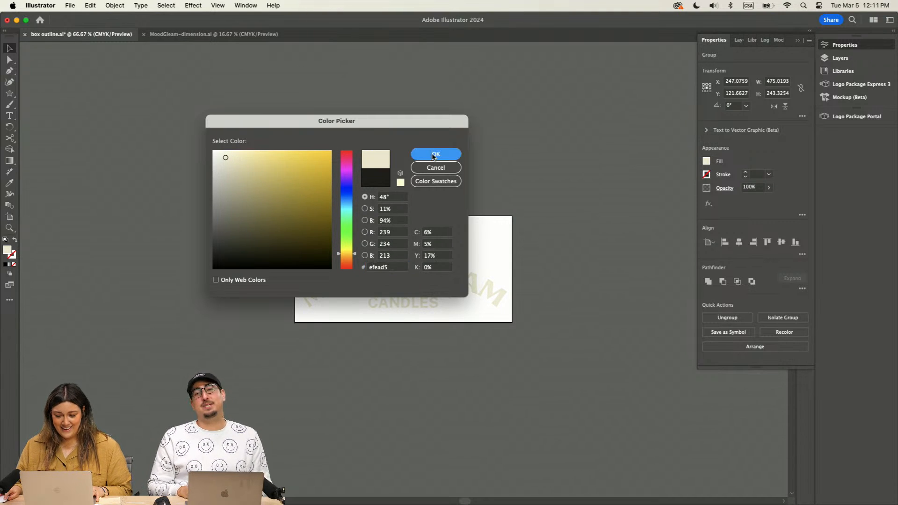
left_click(546, 195)
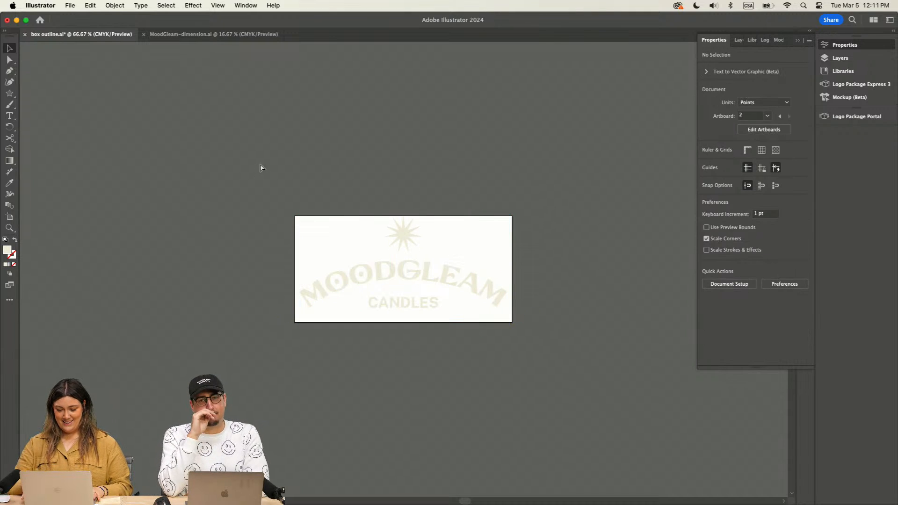
Step: Inspect the cream logo up close, and review the full box dieline with its panels, flaps and fold lines
key("super+1")
key("super+equal")
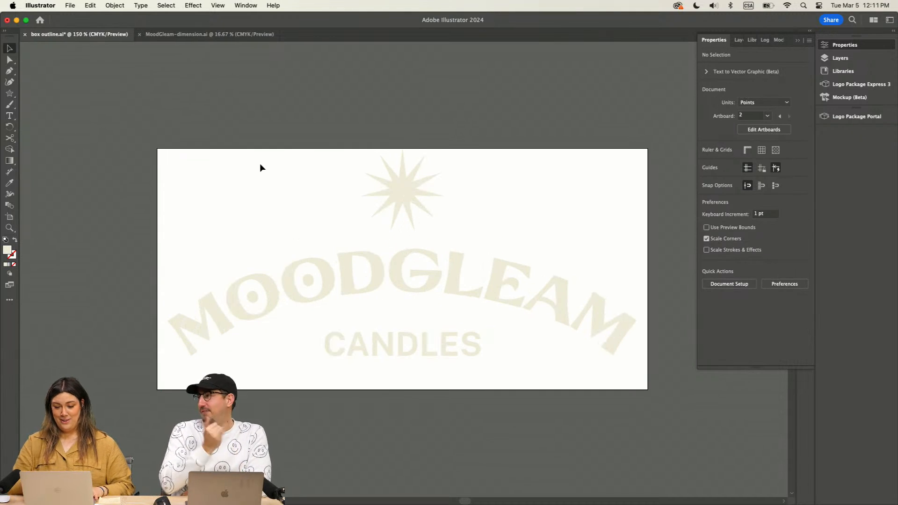
left_click_drag(529, 171, 477, 151)
key("super+minus")
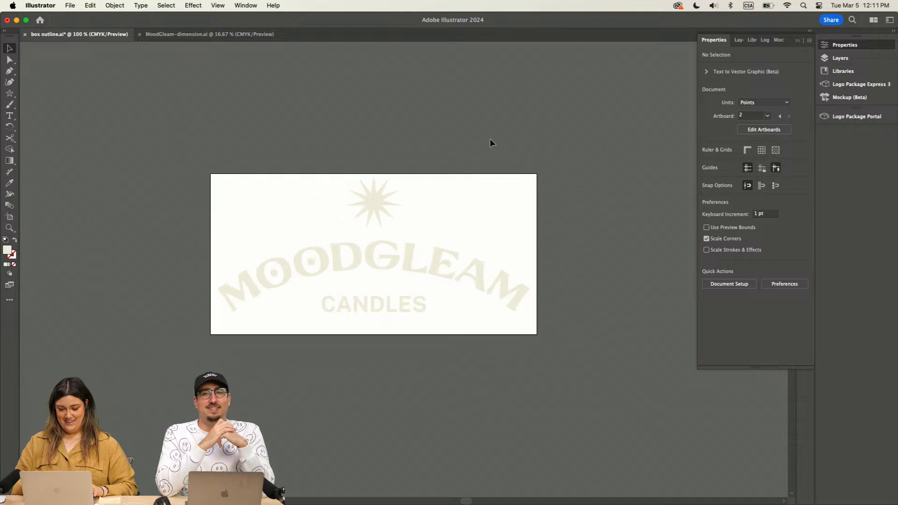
scroll(560, 167, "right", 5)
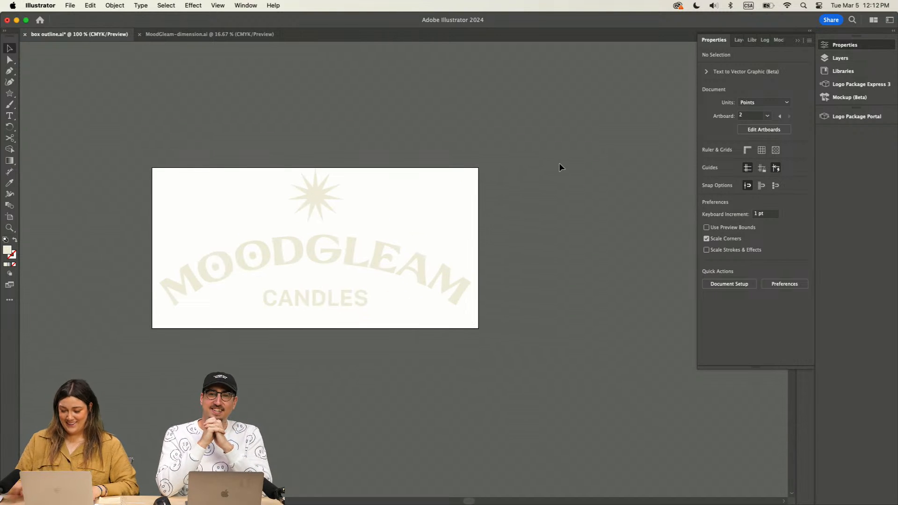
key("super+minus")
scroll(521, 185, "right", 10)
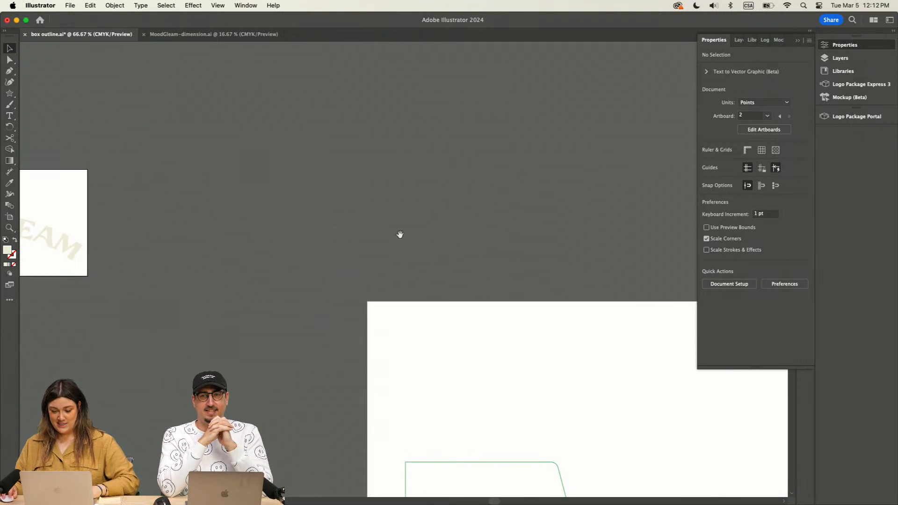
left_click_drag(463, 280, 300, 98)
key("super+minus")
left_click_drag(377, 276, 244, 198)
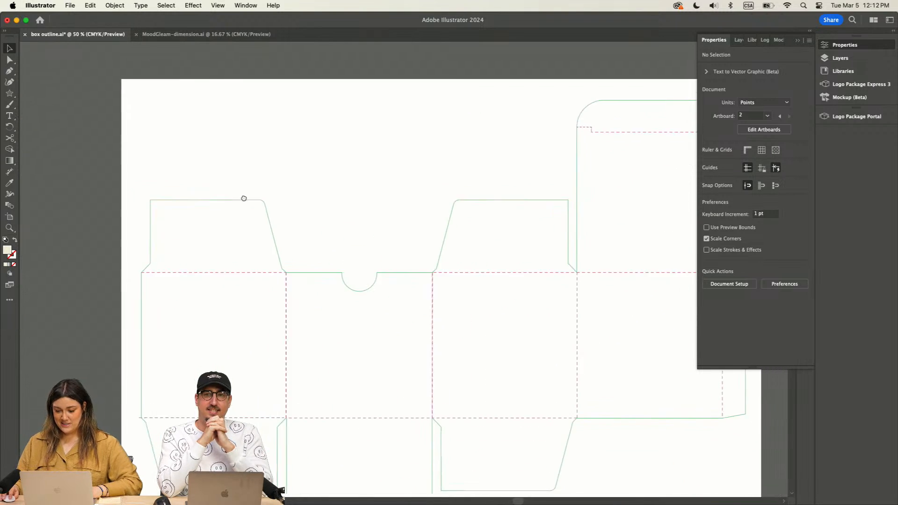
key("super+minus")
scroll(189, 189, "left", 5)
scroll(189, 189, "up", 3)
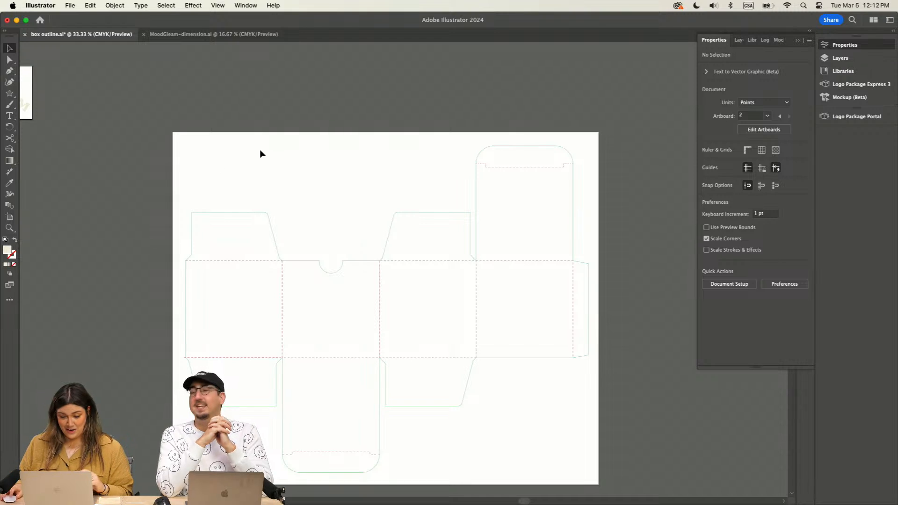
left_click(274, 166)
scroll(308, 180, "down", 2)
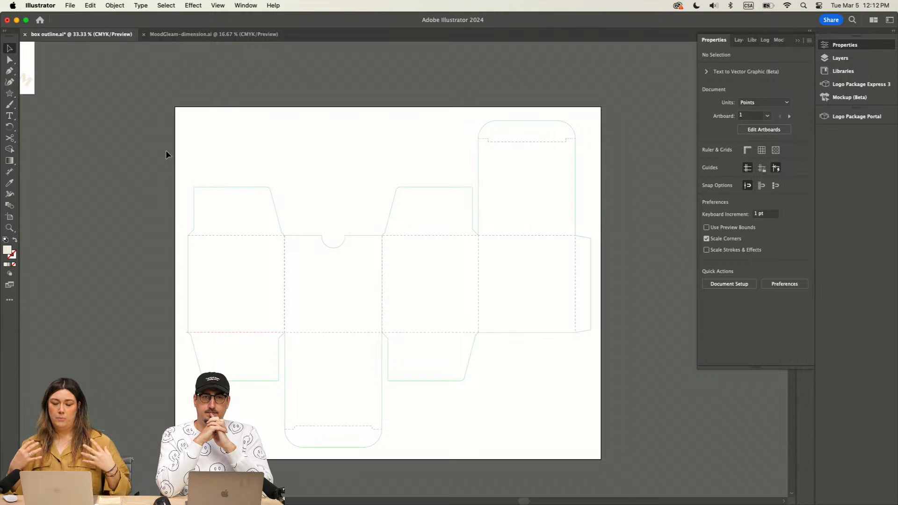
key("super+minus")
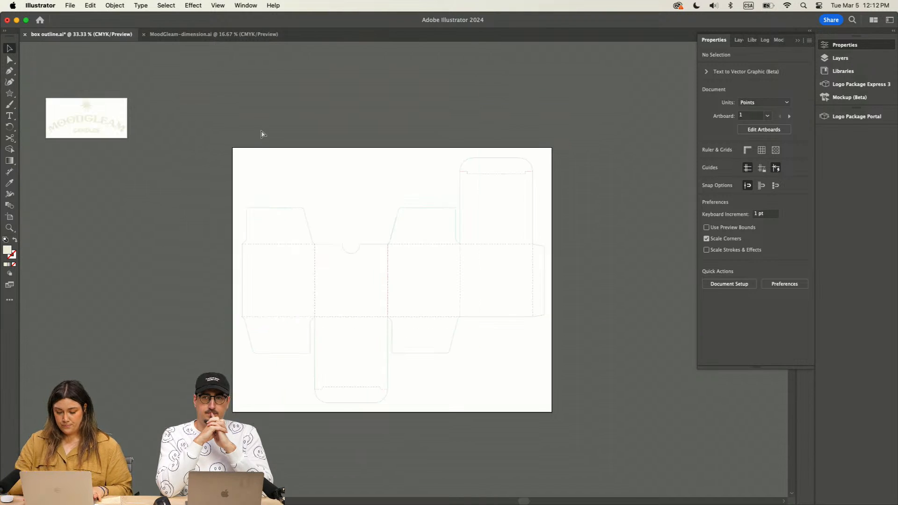
key("super+minus")
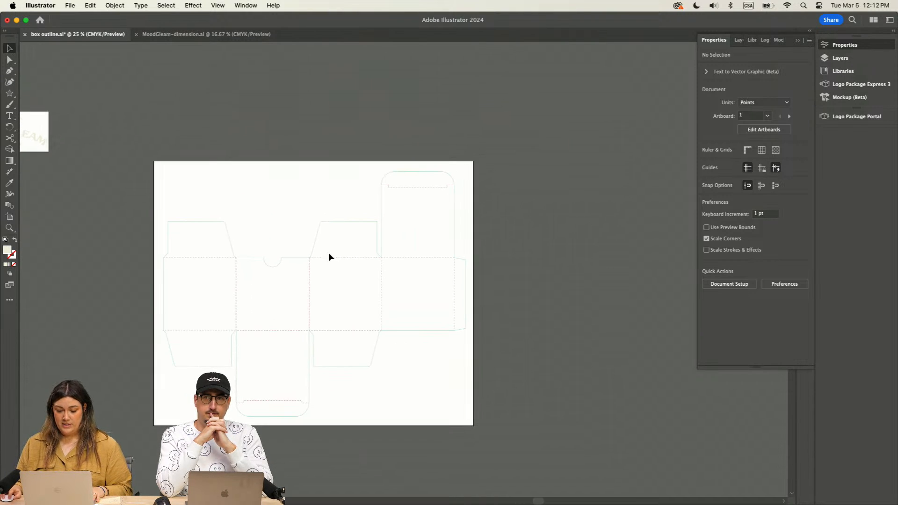
Step: Show the document's layers and add a new layer above Layer 1
left_click(796, 41)
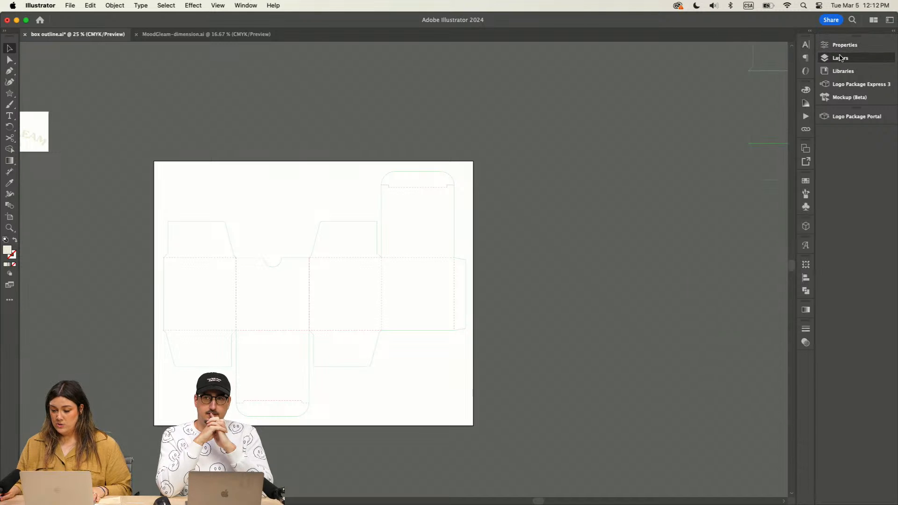
left_click(841, 58)
left_click(787, 120)
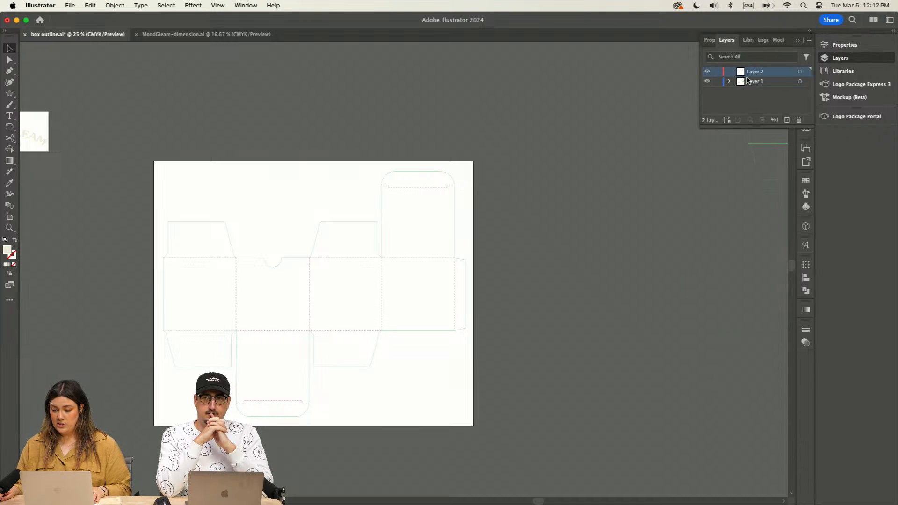
Step: Move Layer 2 beneath Layer 1 and rename it "design"
left_click_drag(761, 74, 748, 93)
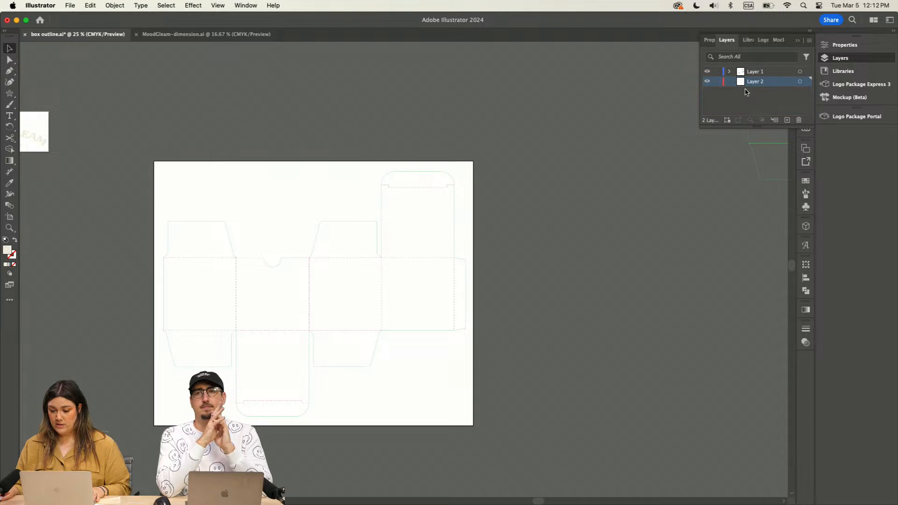
double_click(754, 83)
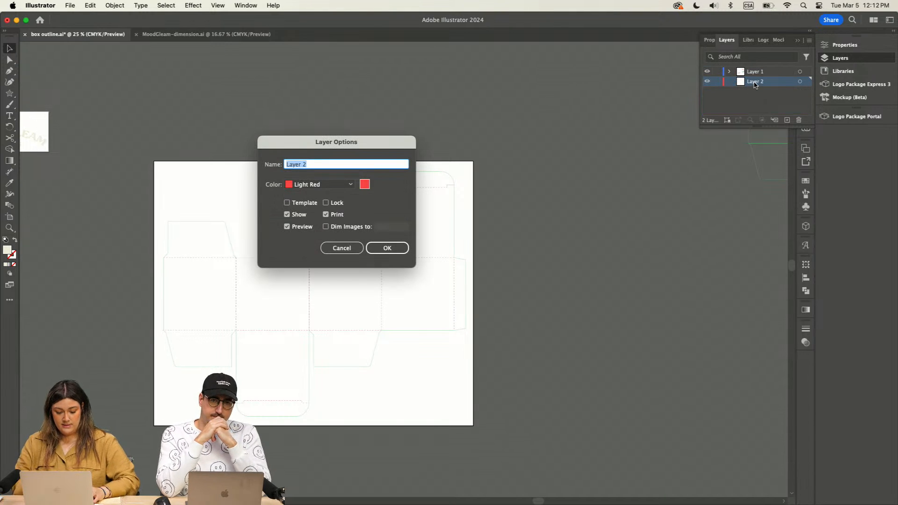
type("design")
left_click(395, 252)
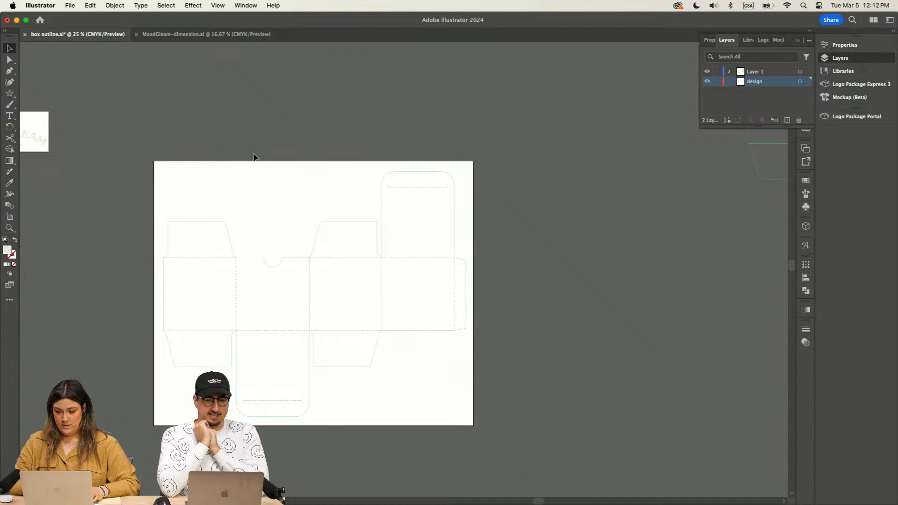
Step: Move the spare box dieline outside the artboard closer to the artboard
key("super+minus")
scroll(262, 171, "right", 5)
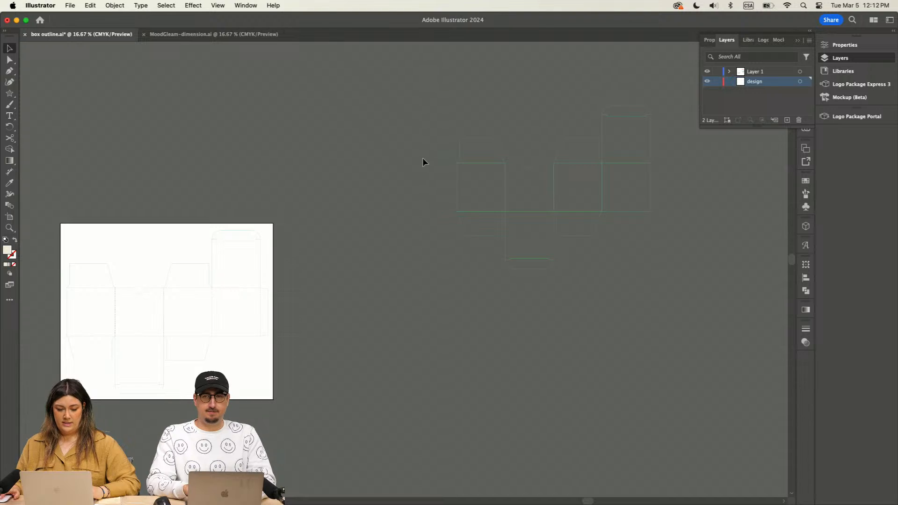
scroll(440, 154, "left", 2)
left_click(498, 183)
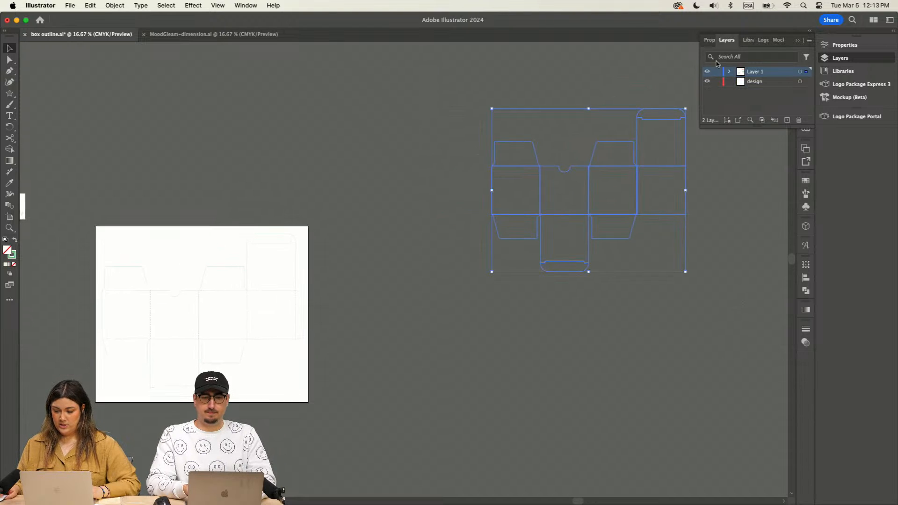
mouse_move(636, 151)
left_mouse_down()
mouse_move(588, 136)
mouse_move(519, 192)
mouse_move(515, 176)
left_mouse_up()
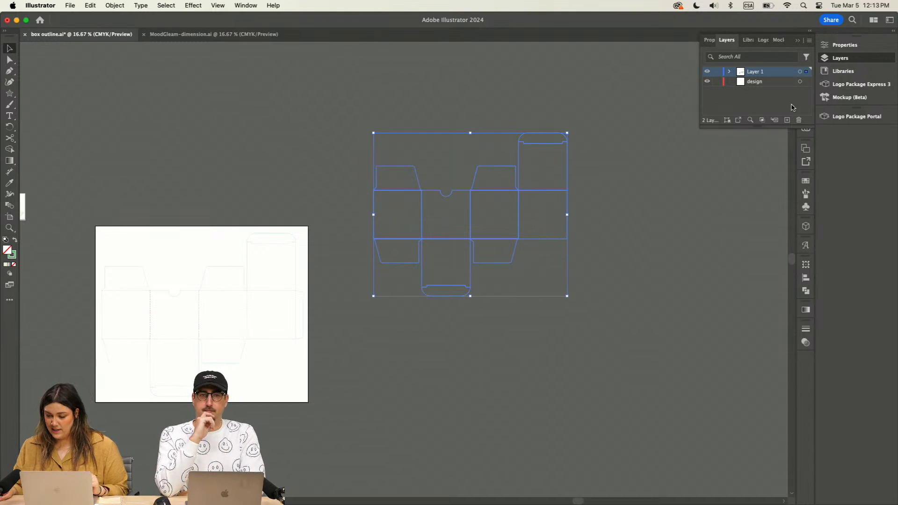
Step: Unite the spare dieline's grouped shapes into a single outline and select the merged path
left_click(845, 45)
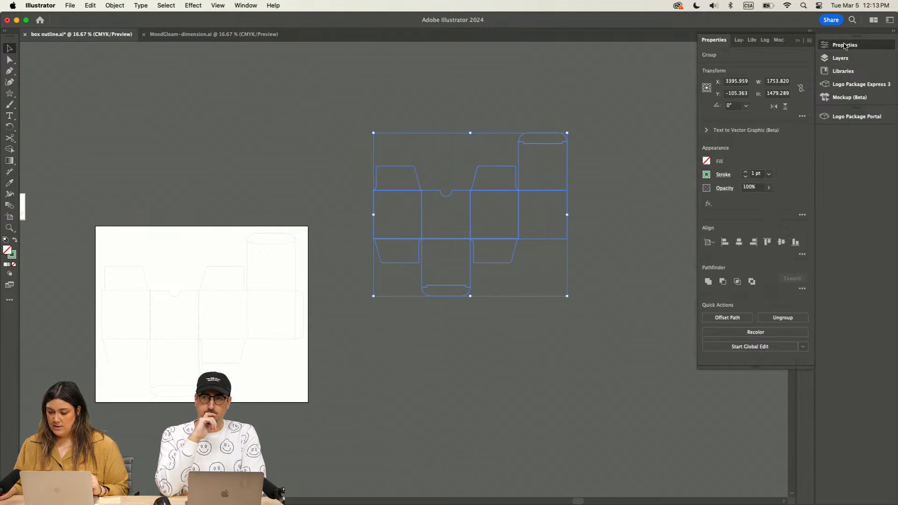
left_click(708, 282)
left_click(458, 102)
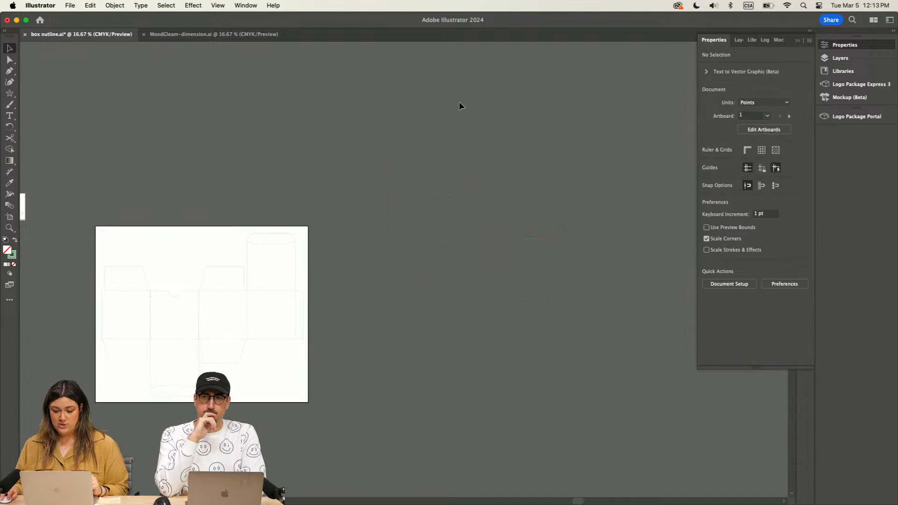
left_click(485, 262)
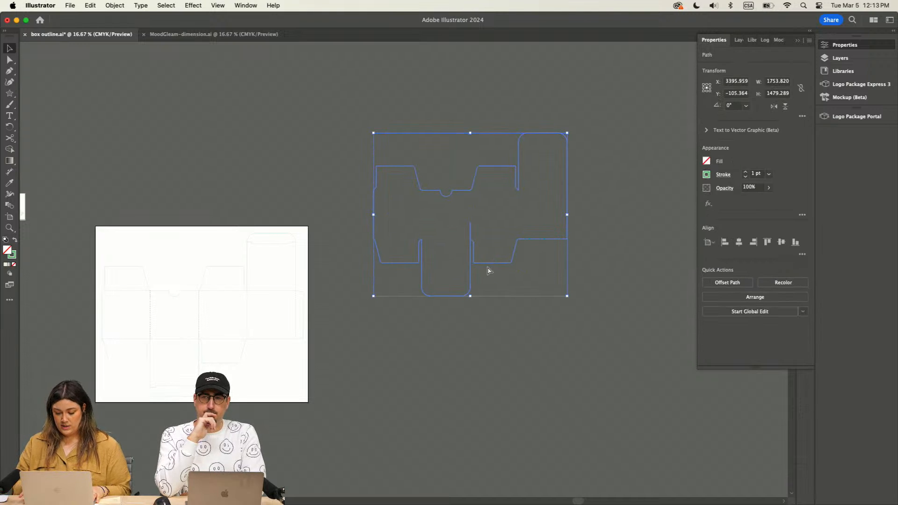
Step: Delete the stray anchor point inside the merged outline above the bottom panel with the Pen tool, and deselect the outline
key("super+equal")
key("super+equal")
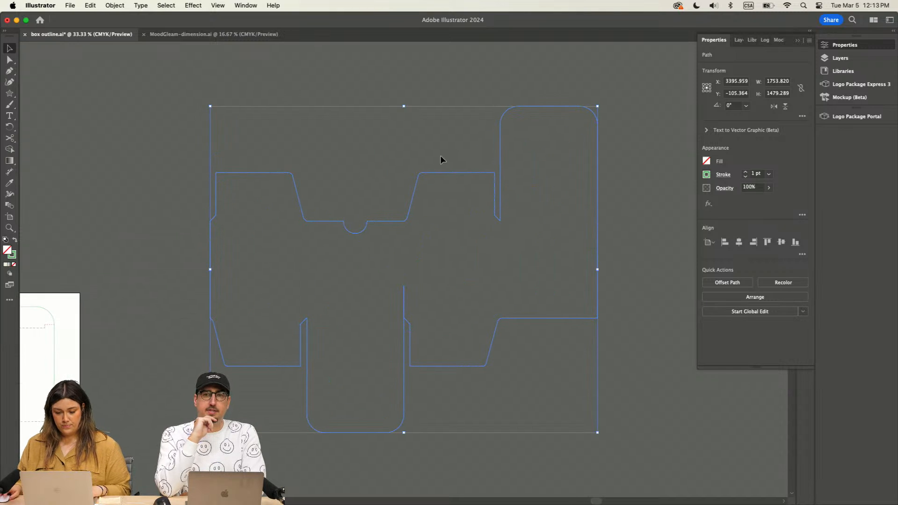
left_click(9, 59)
key("i")
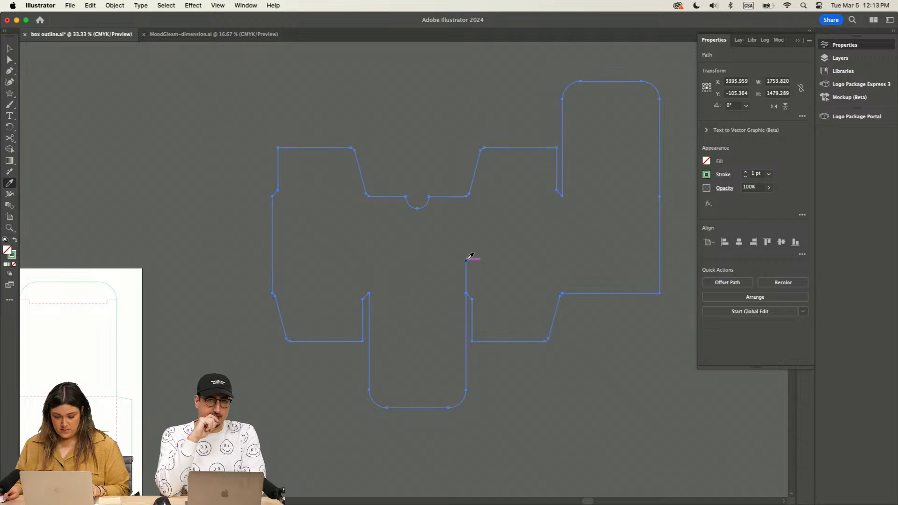
key("p")
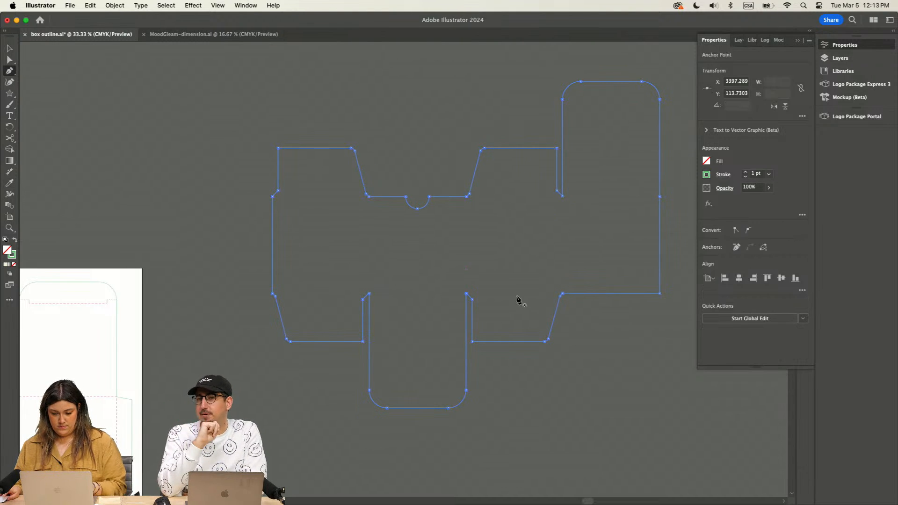
key("v")
left_click(119, 107)
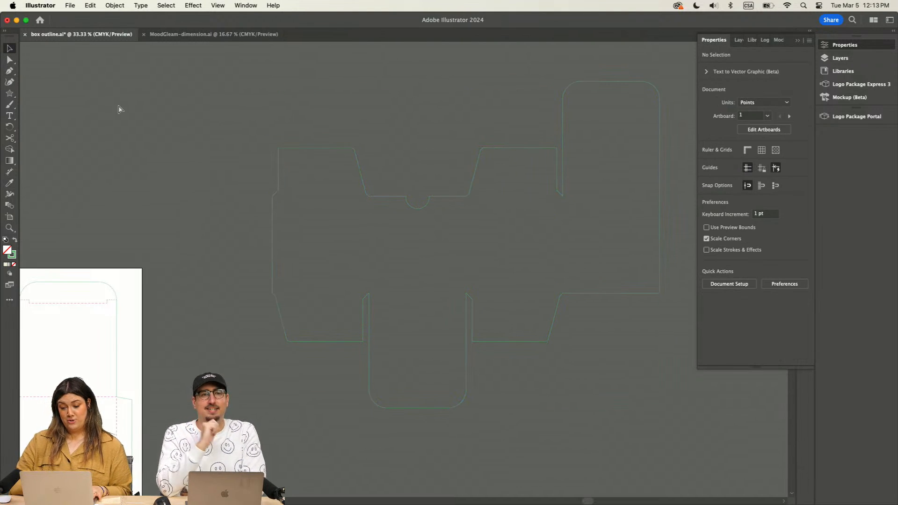
Step: Switch to Photoshop, enlarge its window to view the blue-mesh.jpg gradient, and return to Illustrator
key("super+minus")
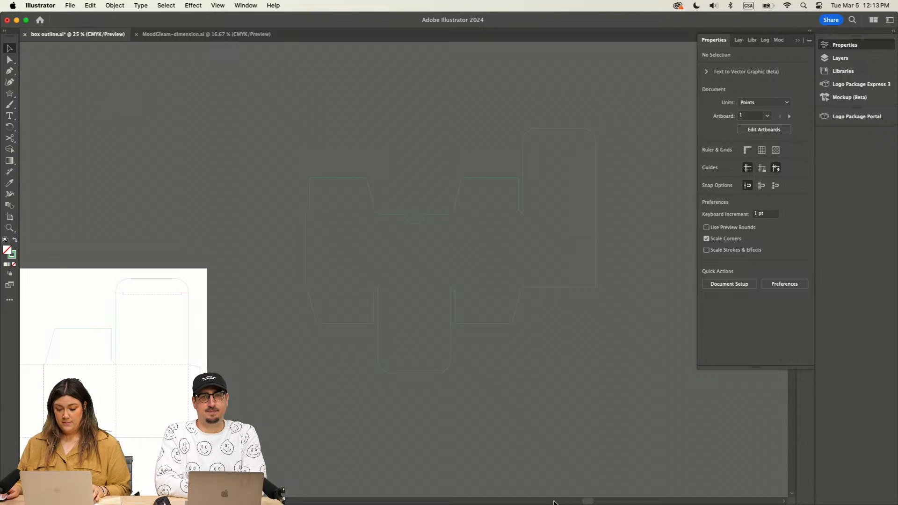
left_click(655, 491)
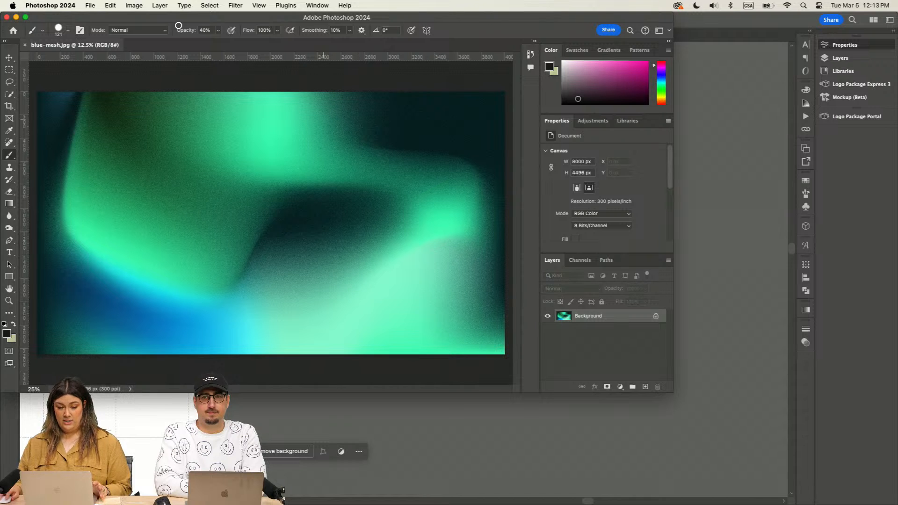
left_click(25, 18)
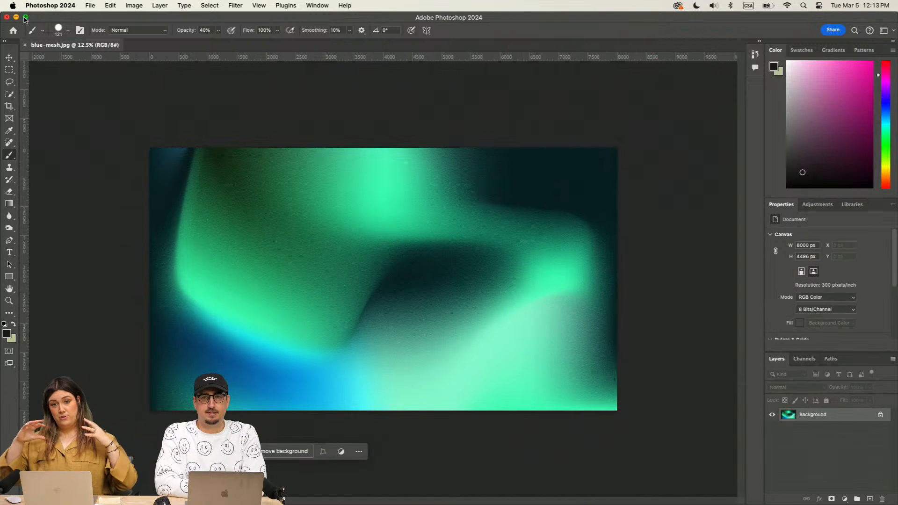
mouse_move(25, 18)
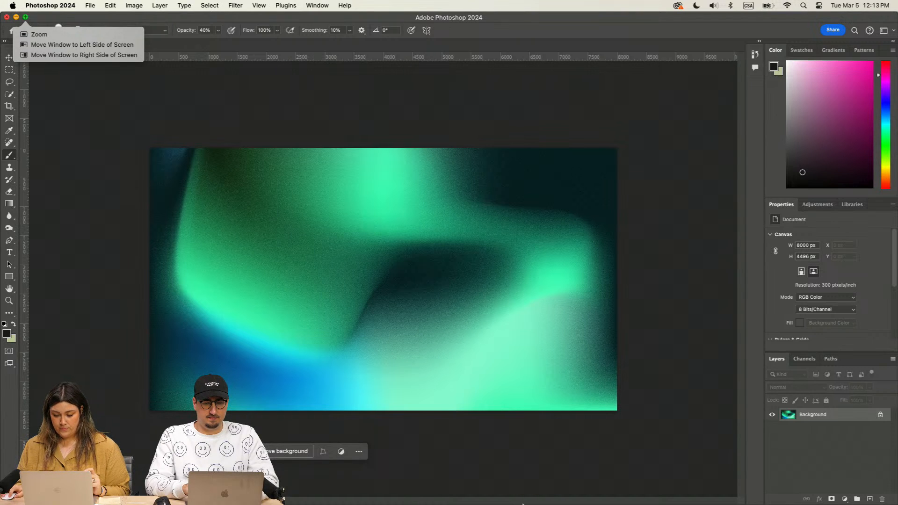
left_click(642, 492)
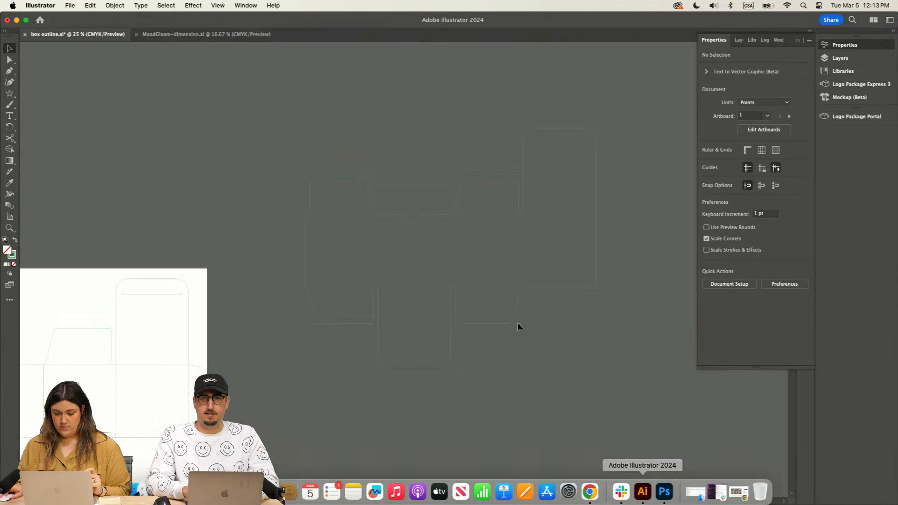
Step: Place the blue-shutters gradient JPG from the Desktop's March 5th 2024 folder as a linked image over the merged outline
left_click(70, 5)
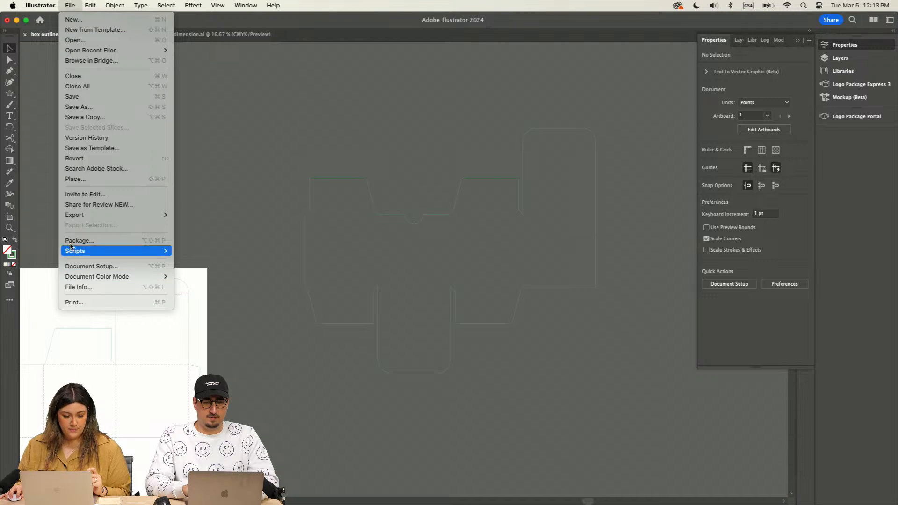
left_click(86, 181)
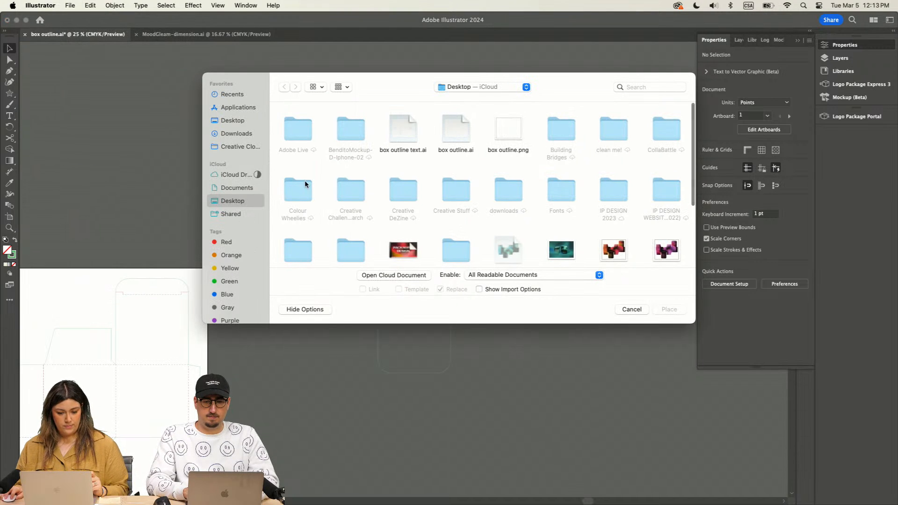
left_click(233, 120)
scroll(414, 229, "down", 2)
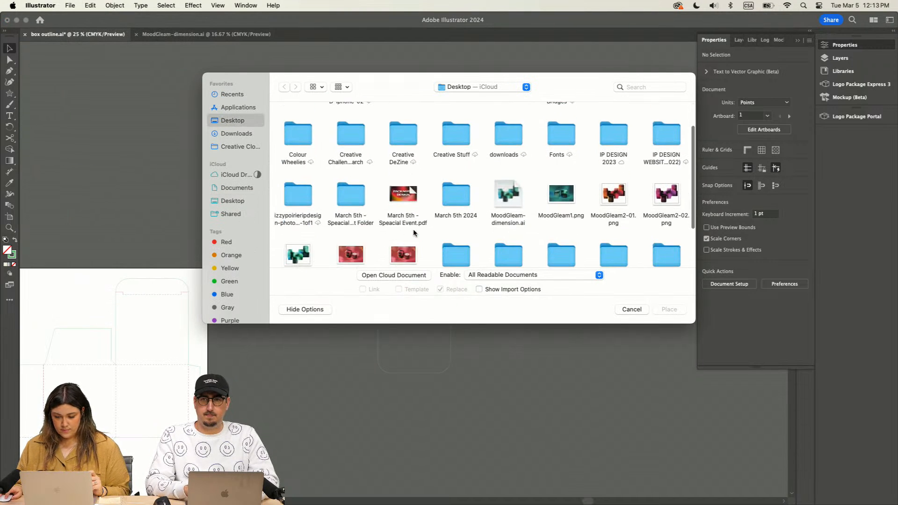
scroll(543, 223, "down", 3)
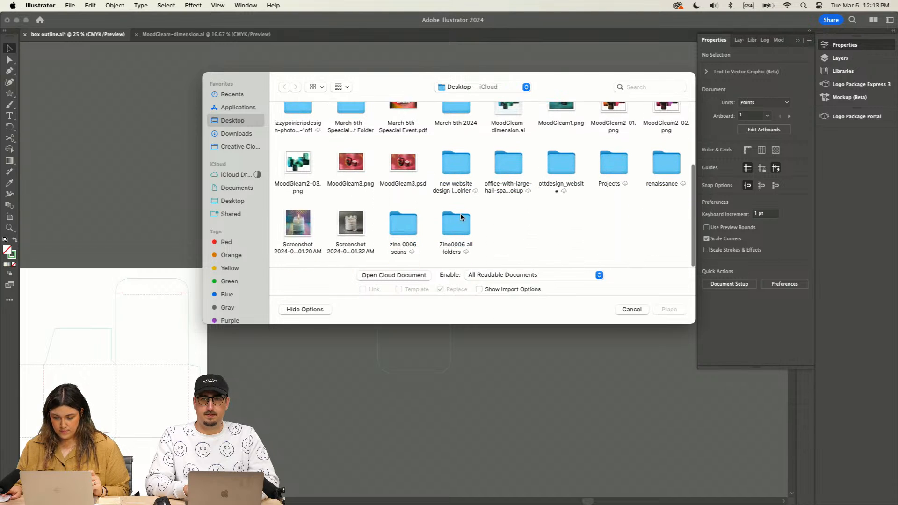
scroll(461, 217, "up", 2)
scroll(461, 217, "up", 3)
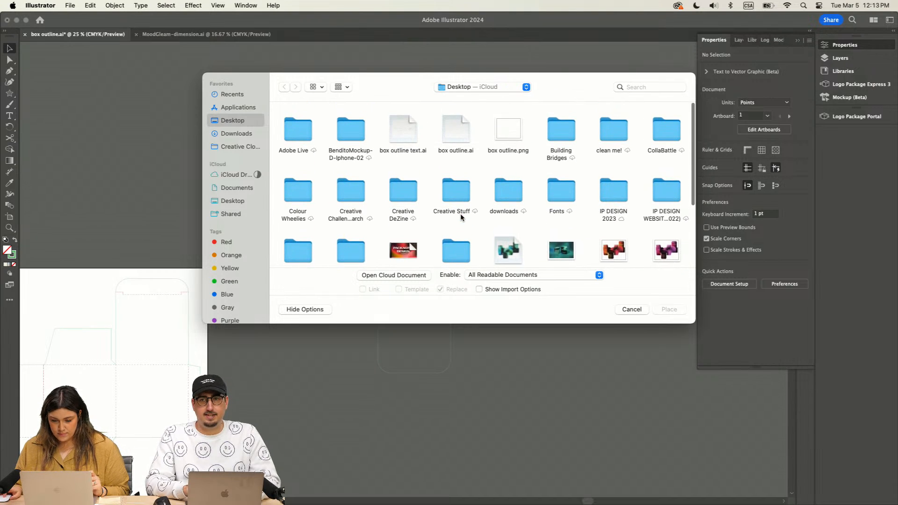
scroll(460, 217, "down", 3)
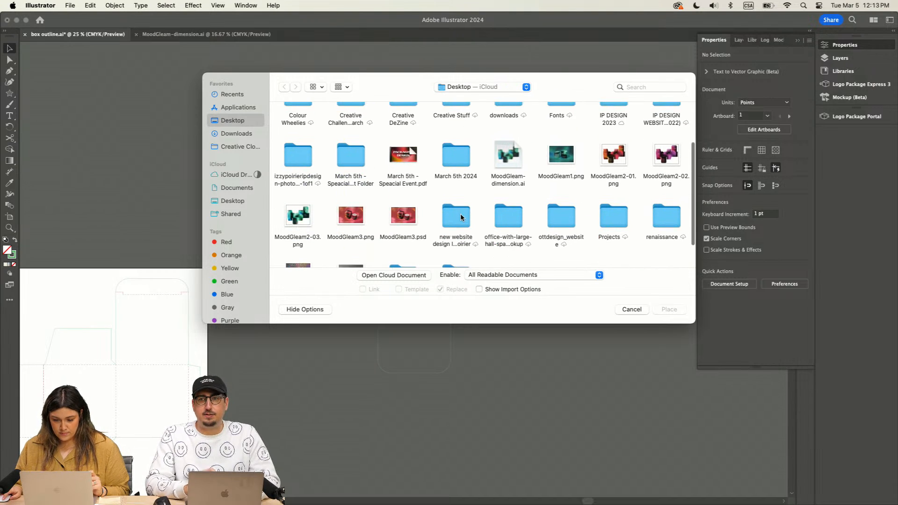
double_click(454, 151)
left_click(403, 130)
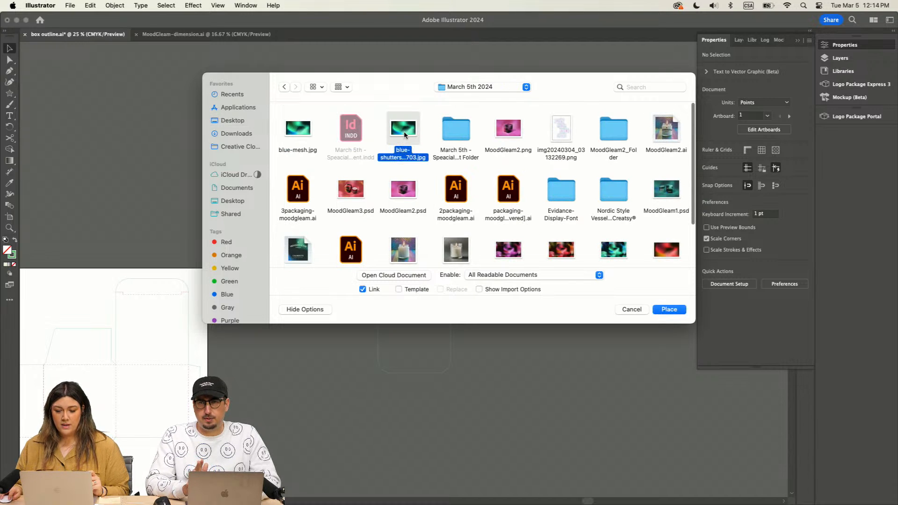
left_click(670, 309)
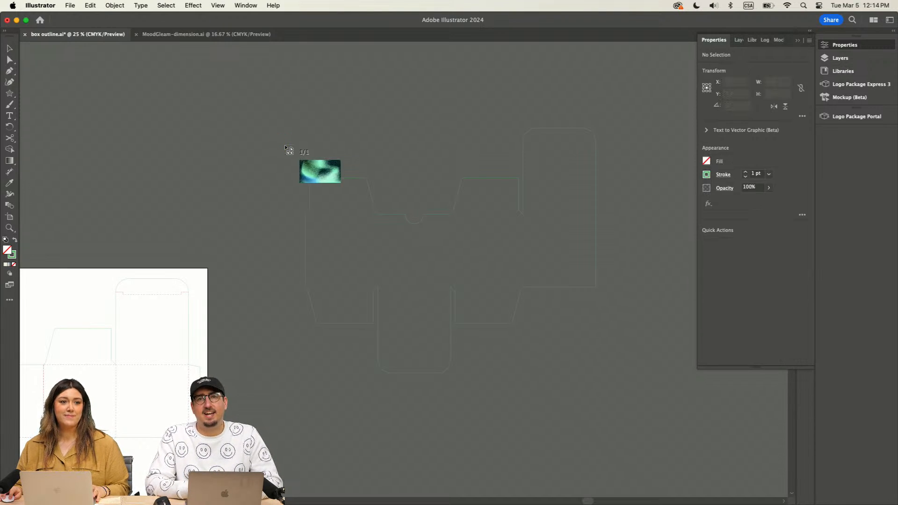
left_click(261, 123)
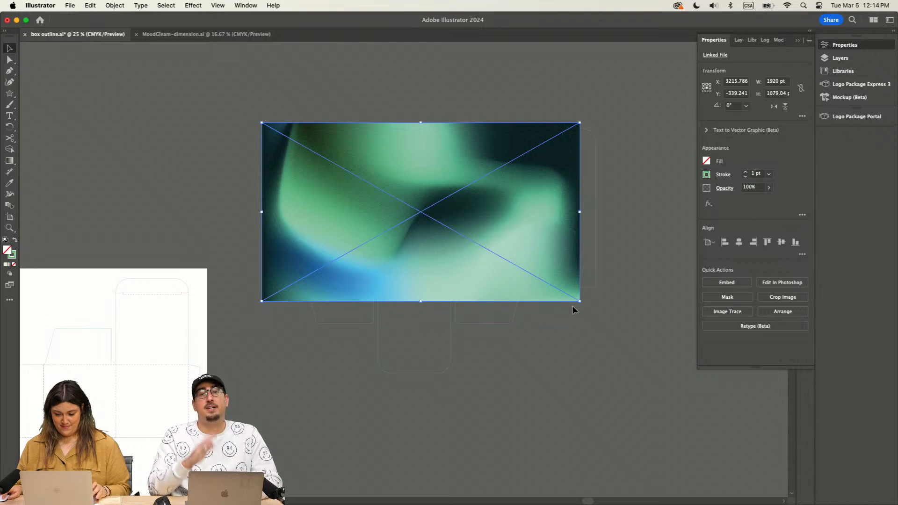
Step: Enlarge the gradient image to about 2778 by 1561 pt, position it over the whole outline, and send it to the back
left_click_drag(581, 301, 723, 422)
left_click_drag(504, 271, 471, 263)
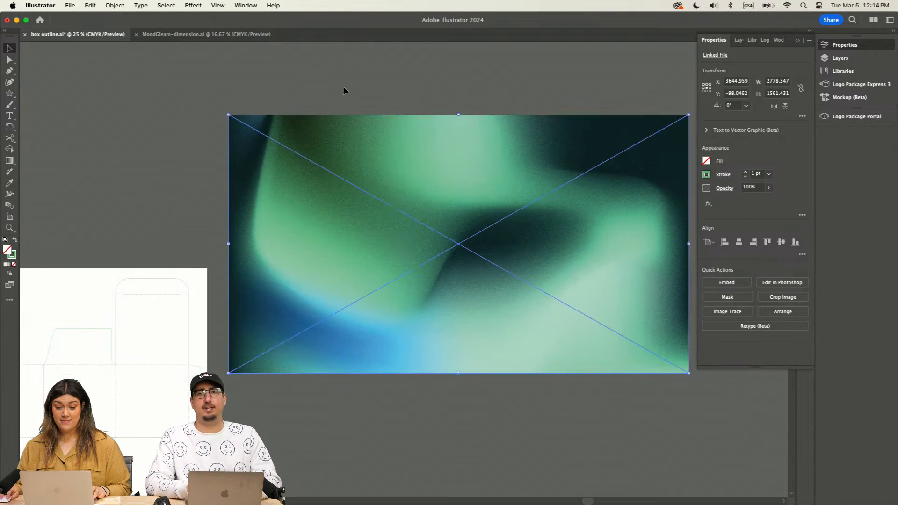
left_click(344, 86)
left_click(390, 147)
left_click(115, 5)
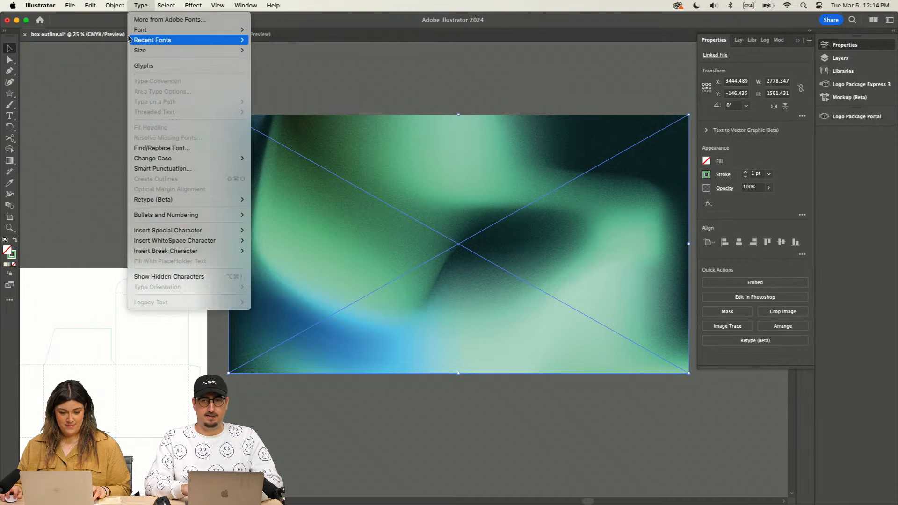
mouse_move(121, 30)
left_click(238, 60)
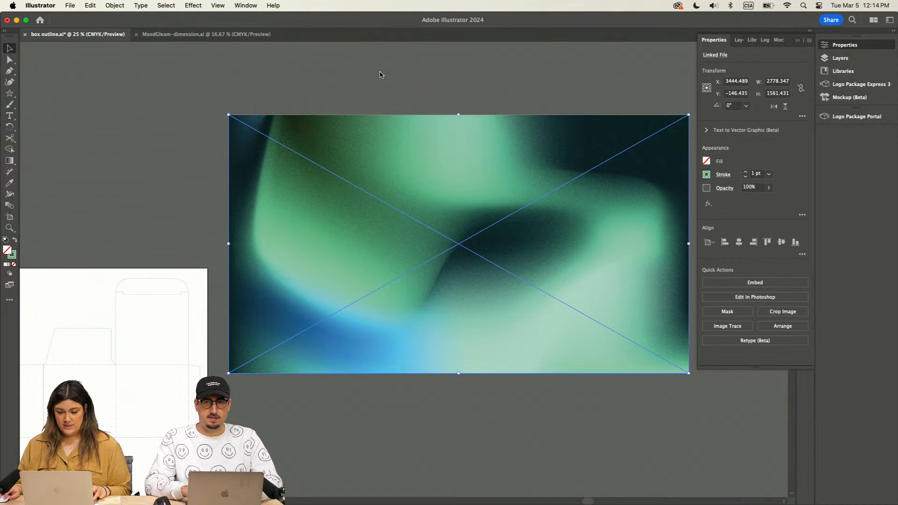
Step: Select the merged outline together with the gradient image and make a clipping mask from them
left_click(369, 70)
key("super+a")
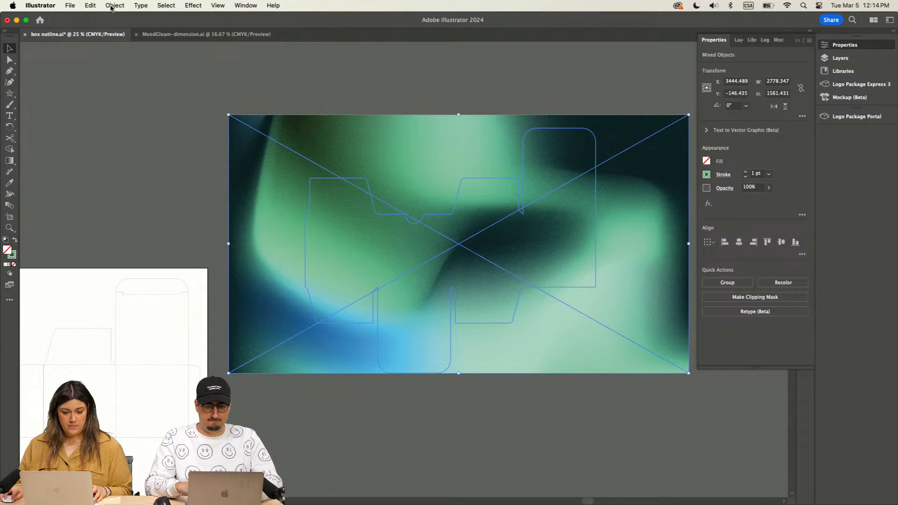
left_click(114, 5)
mouse_move(151, 382)
left_click(230, 379)
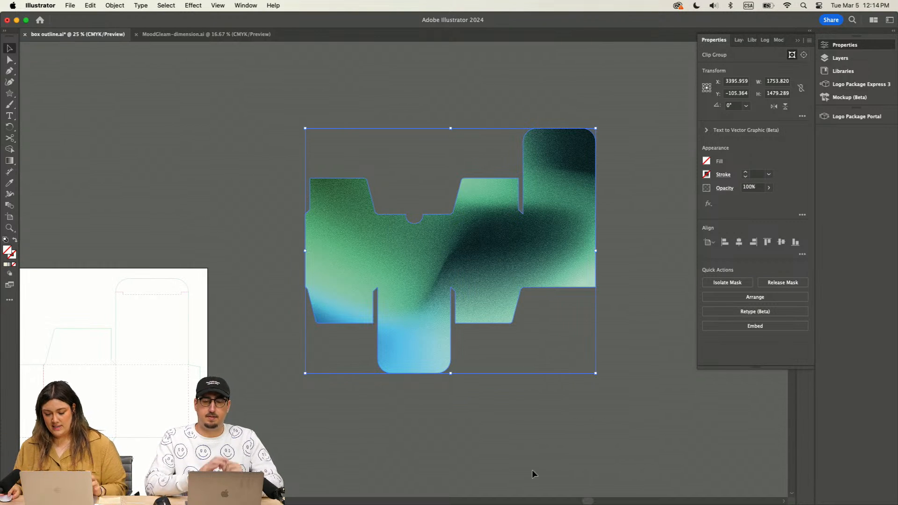
Step: Switch to Photoshop, choose the Crop tool for blue-mesh.jpg, and unlock its Background layer
left_click(668, 495)
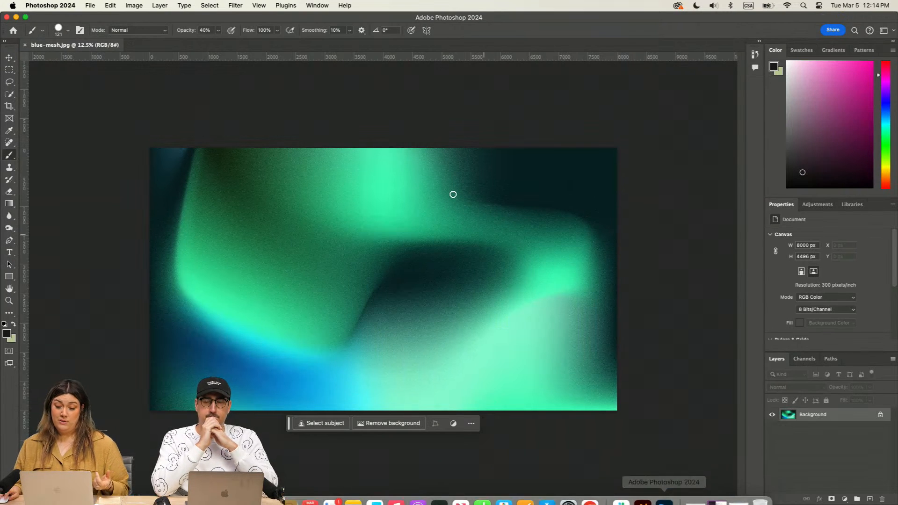
left_click(8, 57)
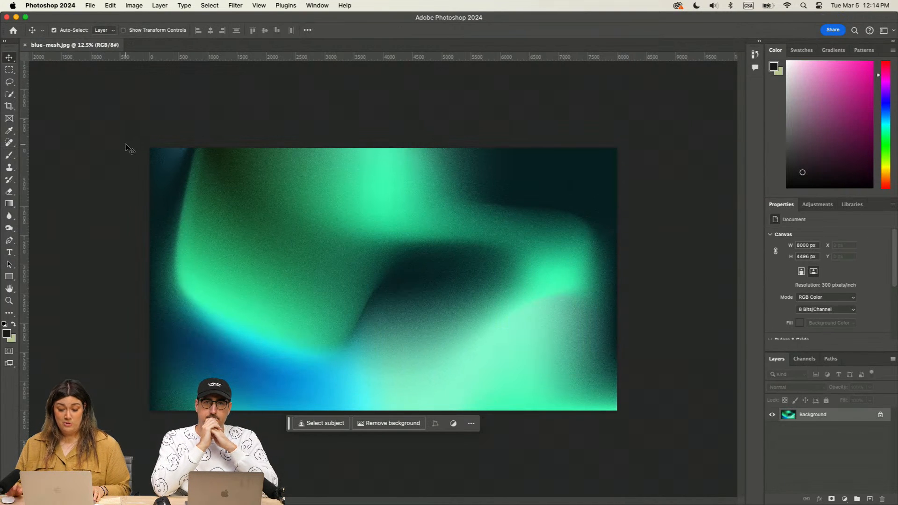
left_click(9, 106)
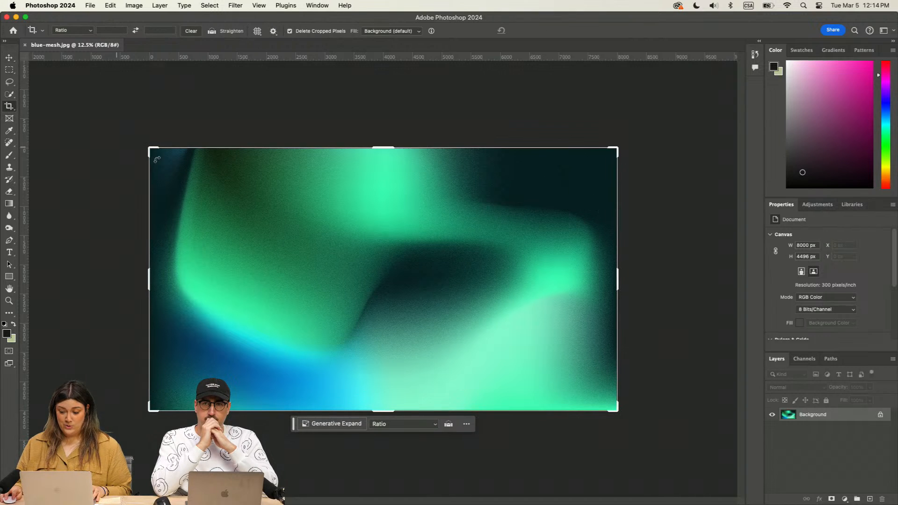
left_click(881, 416)
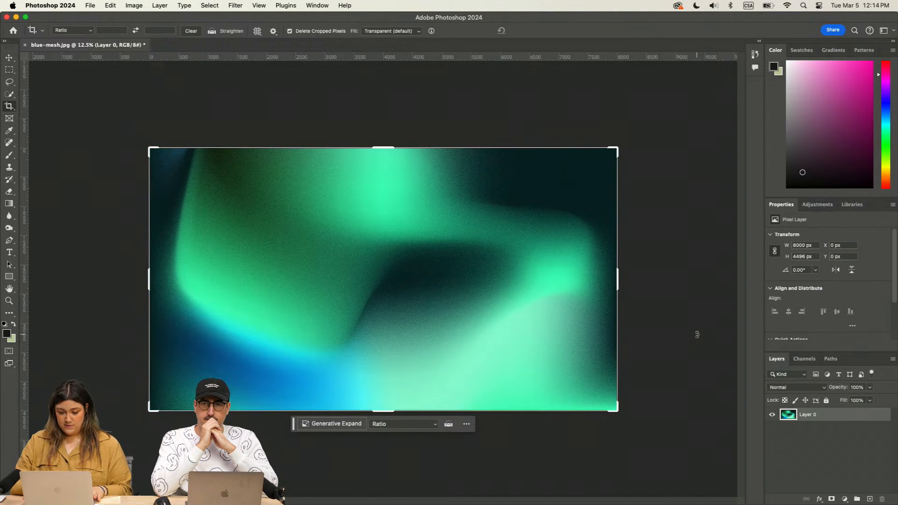
Step: Extend the canvas well beyond the gradient on all sides and fill it using Generative Expand without a prompt
key("super+minus")
left_click_drag(265, 213, 188, 153)
left_click_drag(578, 403, 664, 471)
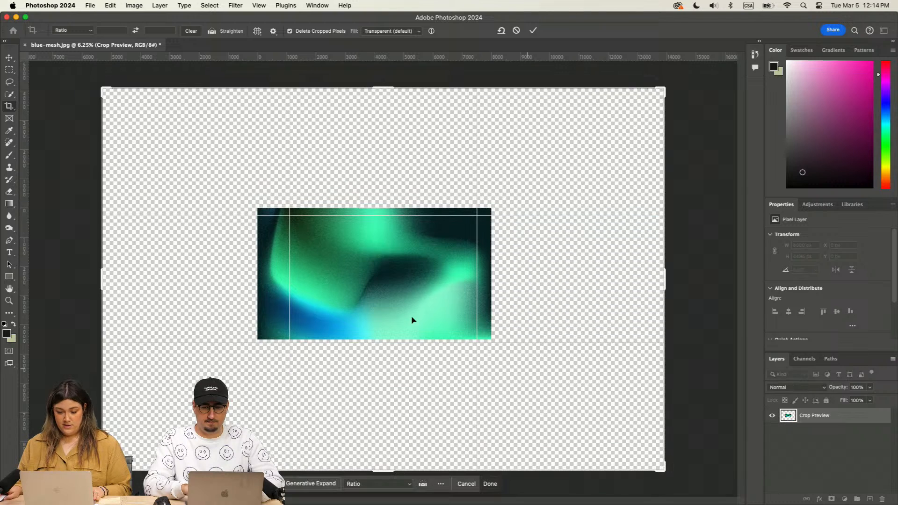
left_click(304, 484)
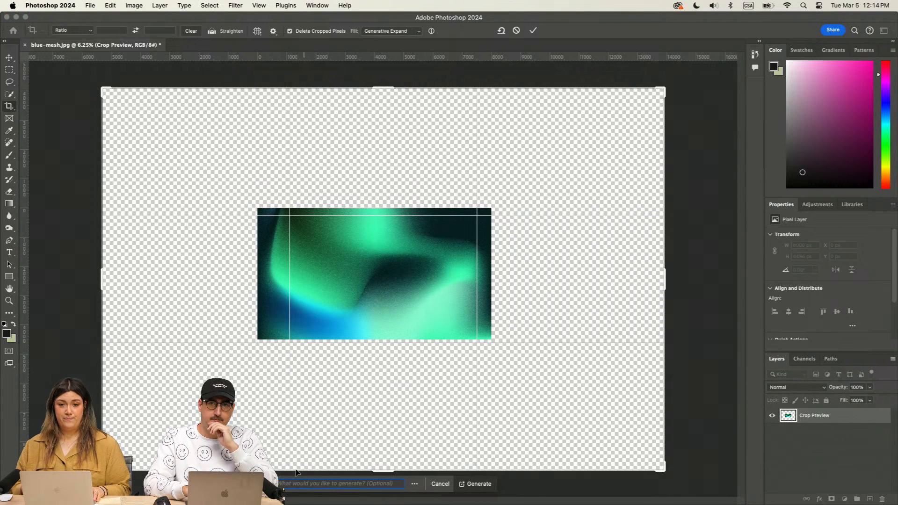
left_click(486, 483)
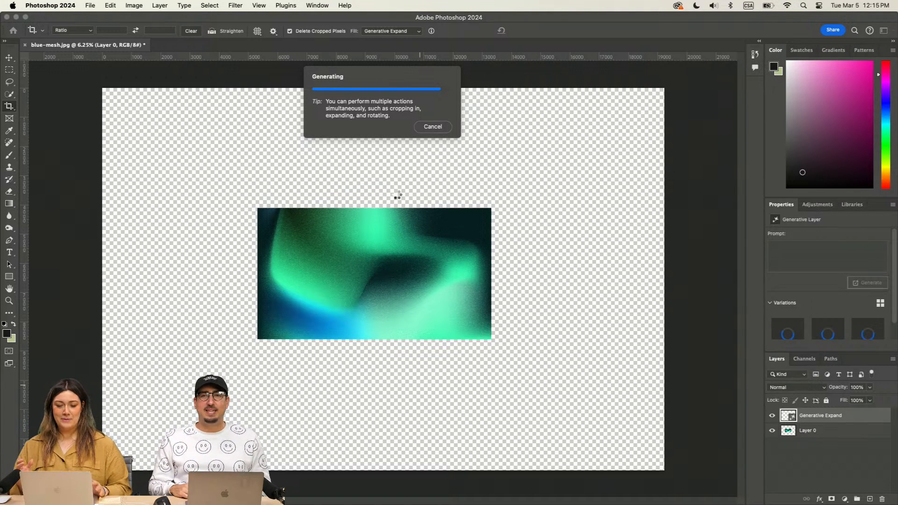
mouse_move(539, 502)
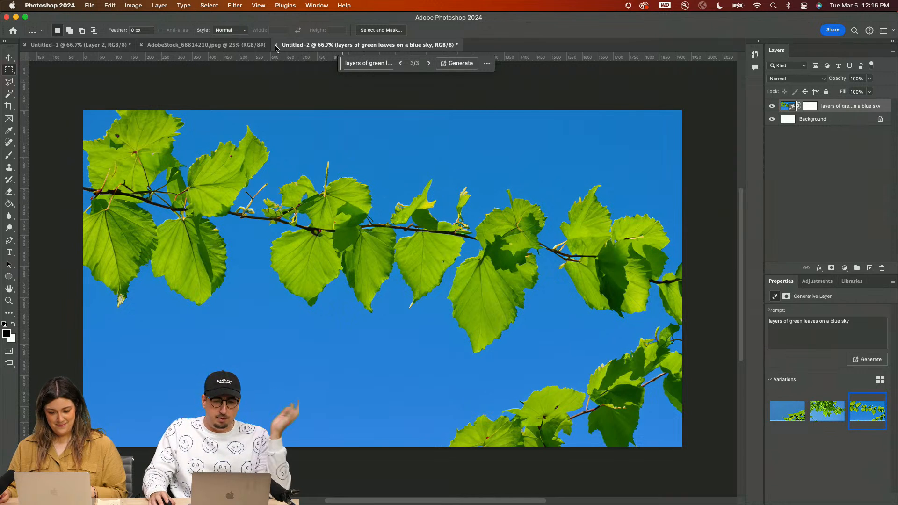
Step: Add an empty layer beneath the generated green leaves layer in Untitled-2 and merge the leaves layer into it
left_click(235, 5)
left_click(234, 6)
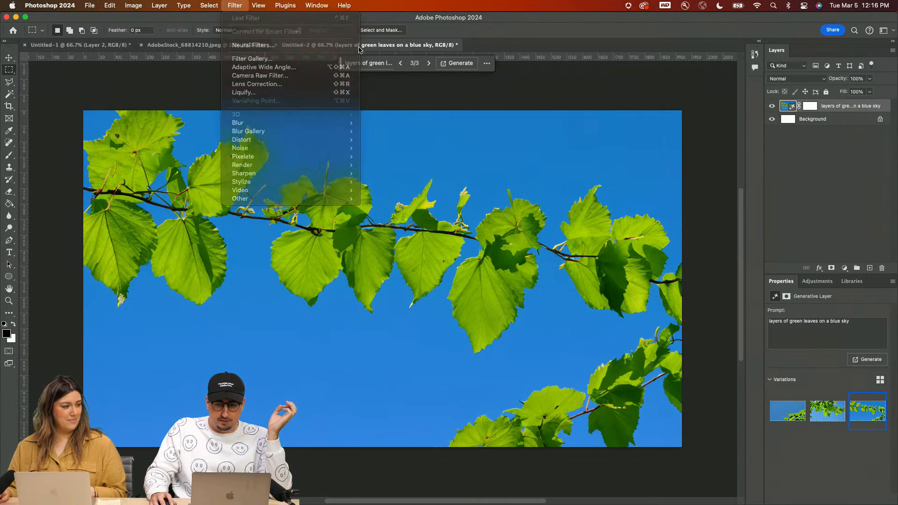
right_click(848, 113)
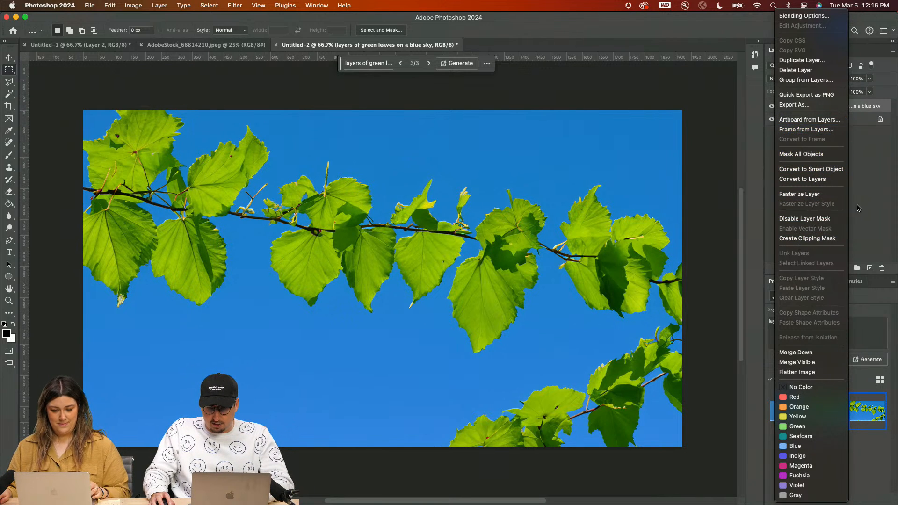
key("Escape")
left_click(838, 119)
key("super+shift+n")
key("Return")
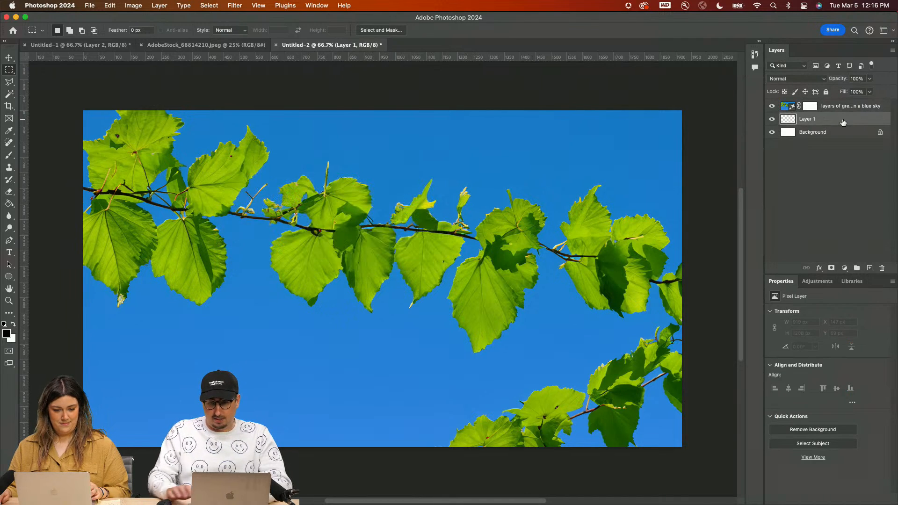
left_click(841, 106)
key("super+e")
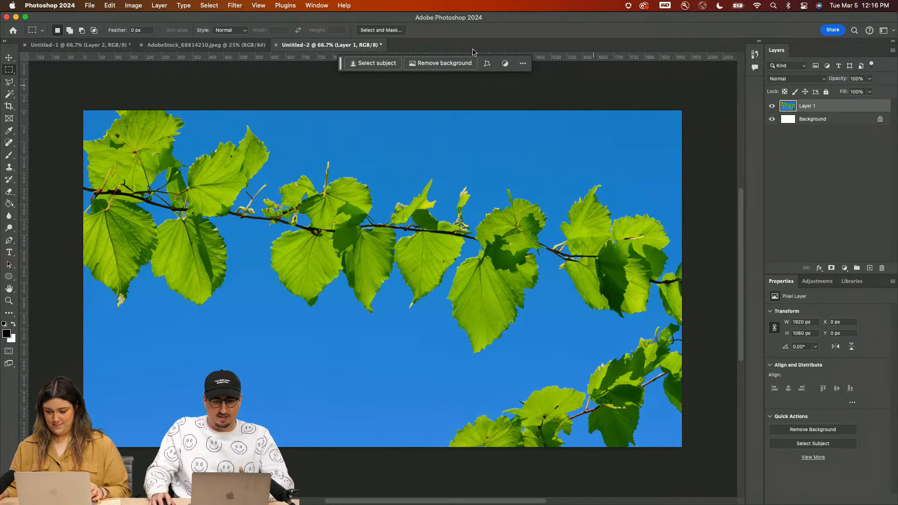
Step: Apply Liquify to the leaves layer, using Forward Warp strokes to smear the leaves and sky into sweeping waves
left_click(235, 6)
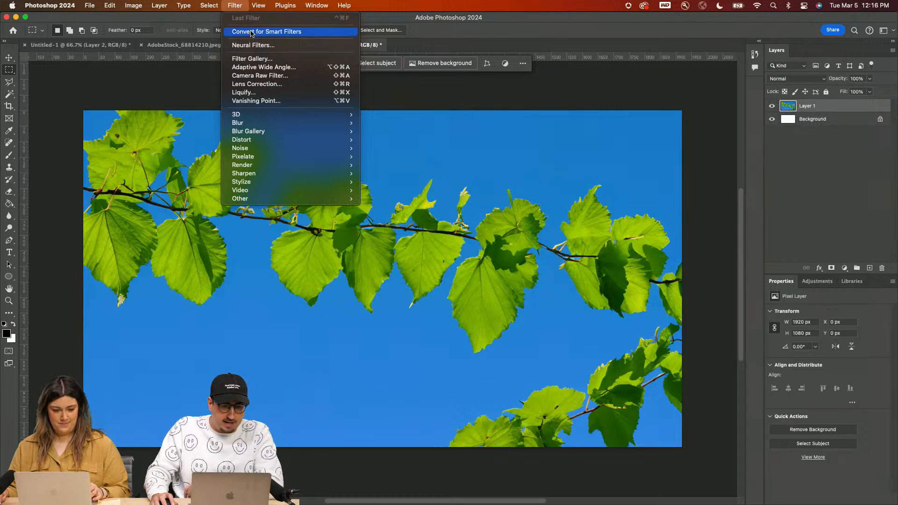
left_click(261, 92)
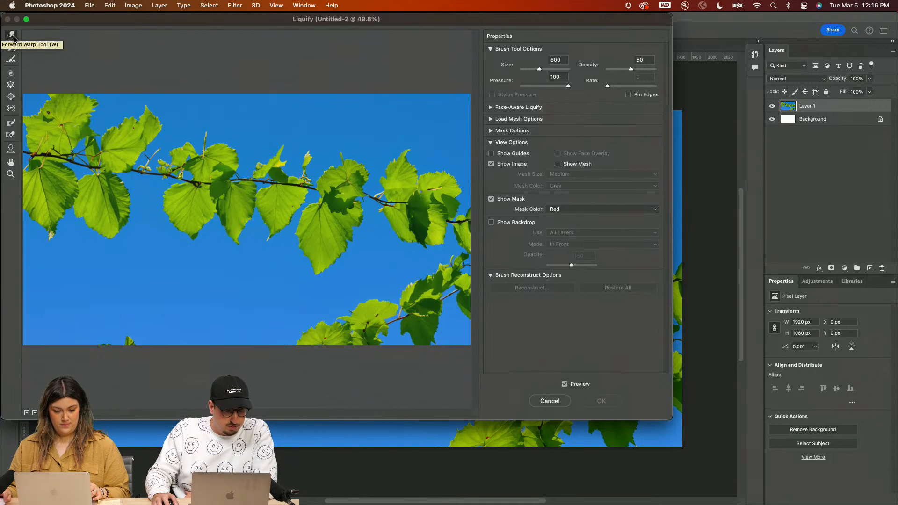
mouse_move(140, 108)
left_mouse_down()
mouse_move(80, 256)
mouse_move(100, 296)
mouse_move(291, 236)
mouse_move(206, 384)
mouse_move(90, 341)
mouse_move(330, 170)
mouse_move(425, 88)
mouse_move(431, 70)
mouse_move(351, 321)
left_mouse_up()
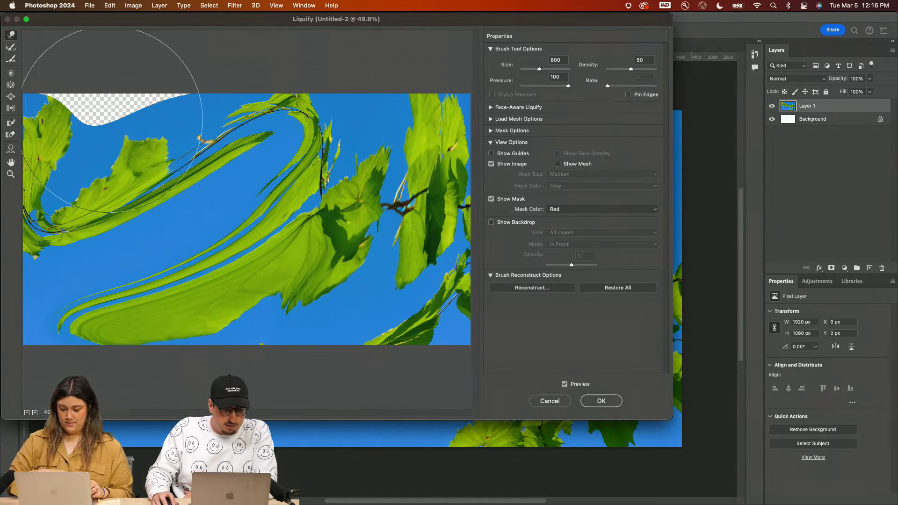
mouse_move(112, 121)
left_mouse_down()
mouse_move(98, 91)
mouse_move(151, 149)
mouse_move(231, 202)
mouse_move(281, 209)
mouse_move(228, 223)
mouse_move(244, 232)
mouse_move(93, 206)
left_mouse_up()
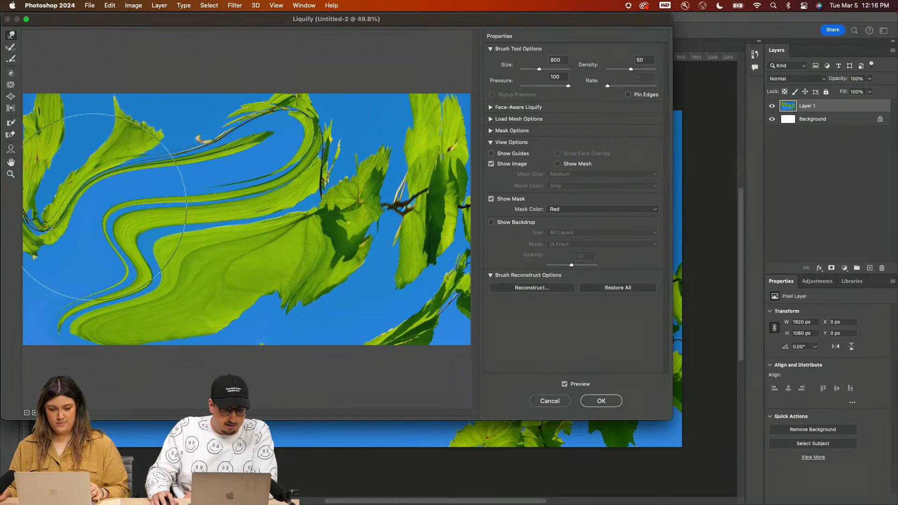
mouse_move(187, 262)
left_mouse_down()
mouse_move(351, 160)
mouse_move(370, 243)
mouse_move(220, 367)
mouse_move(391, 321)
mouse_move(230, 281)
mouse_move(116, 212)
left_mouse_up()
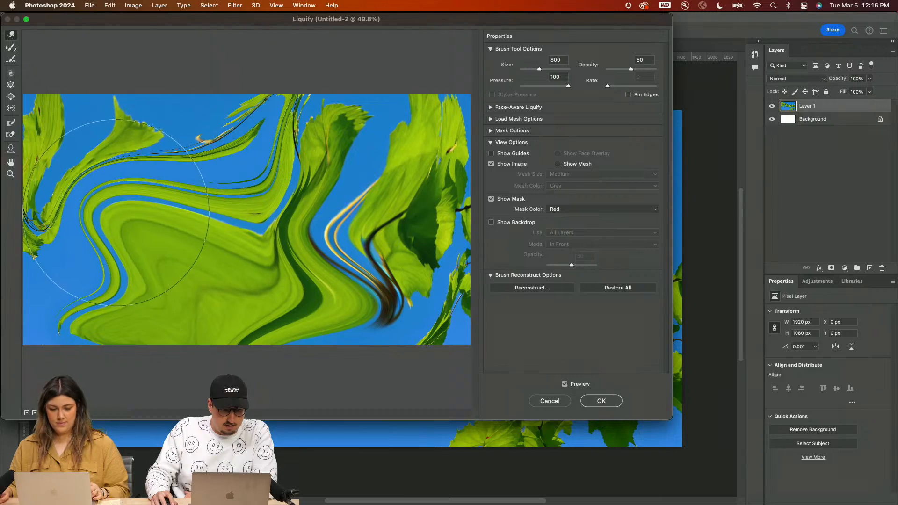
left_click(601, 401)
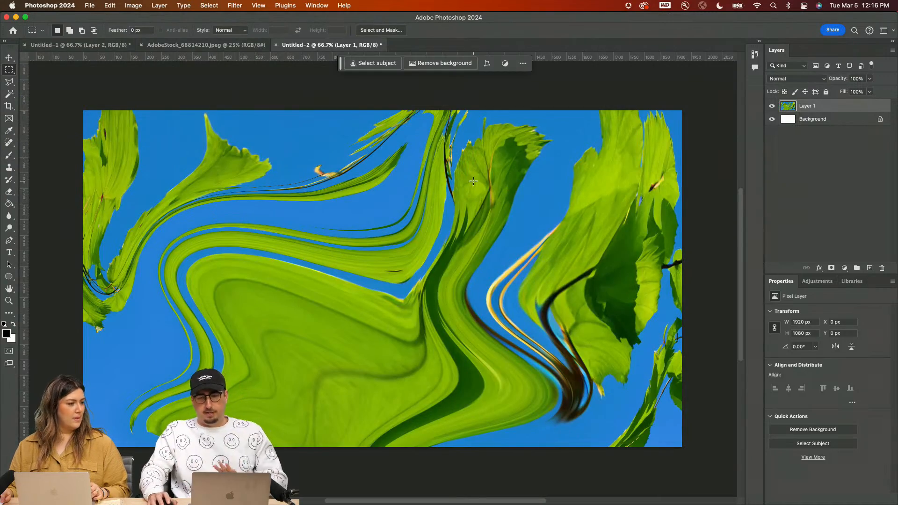
Step: Apply a Gaussian Blur with a radius of 34.6 pixels to the warped leaves layer
key("super+Tab")
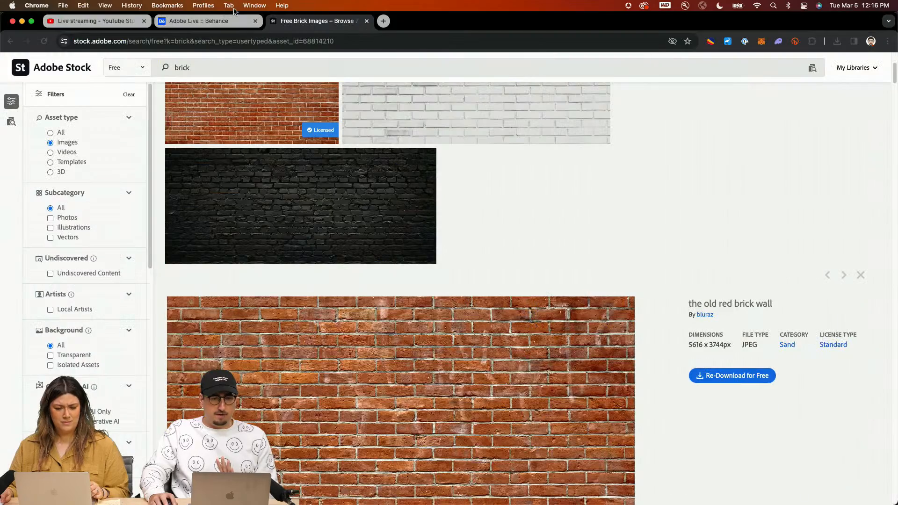
key("super+Tab")
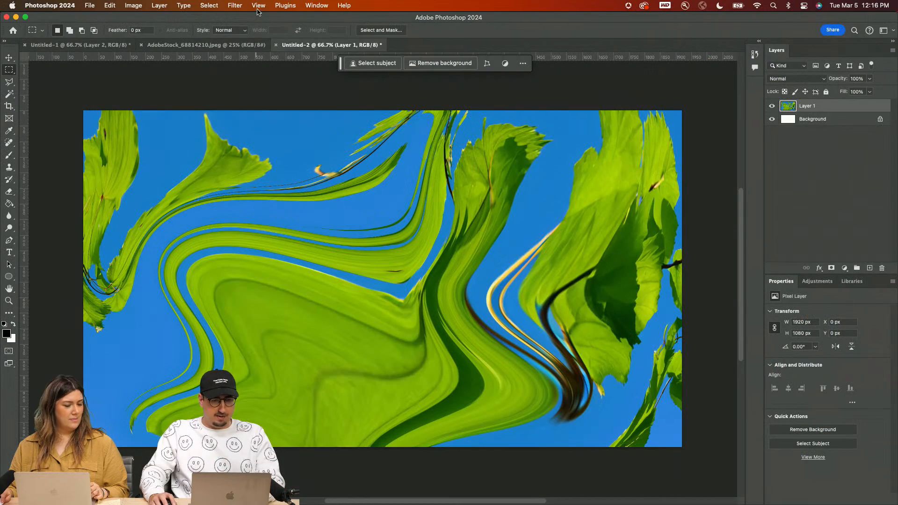
left_click(257, 6)
mouse_move(243, 4)
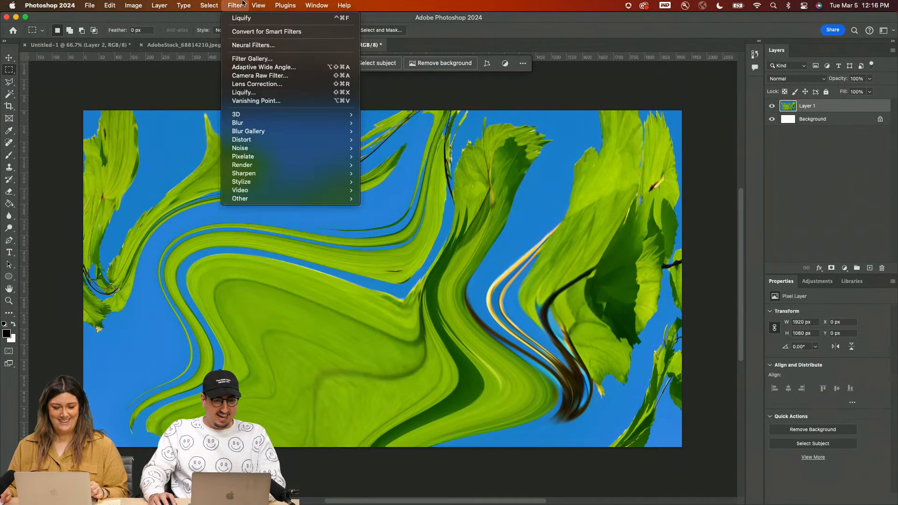
mouse_move(275, 125)
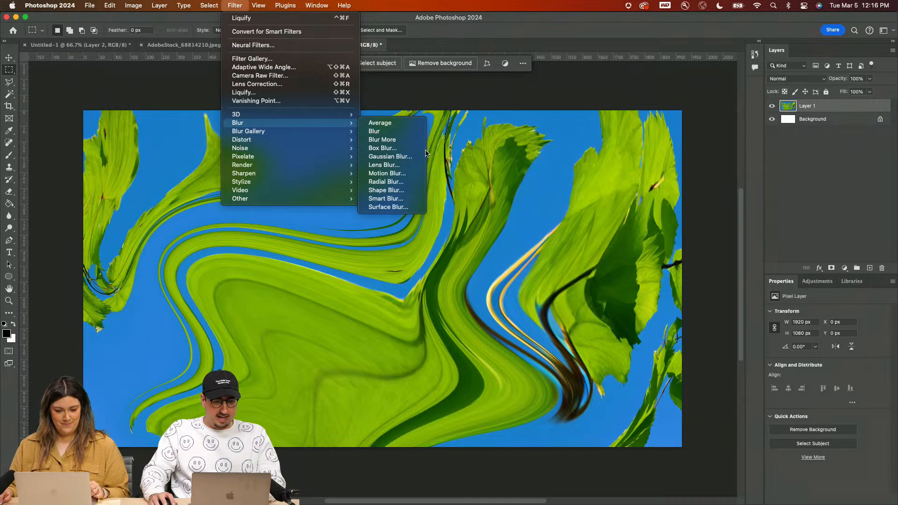
left_click(390, 156)
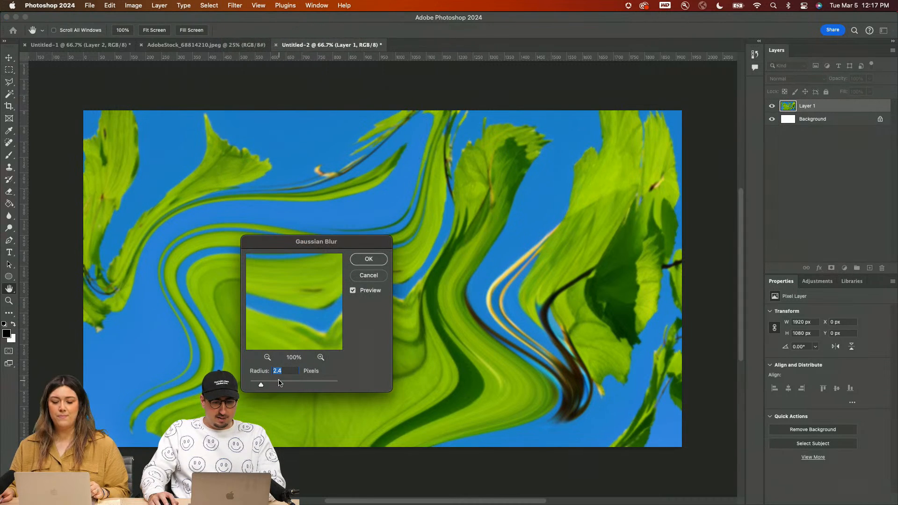
left_click_drag(280, 382, 293, 383)
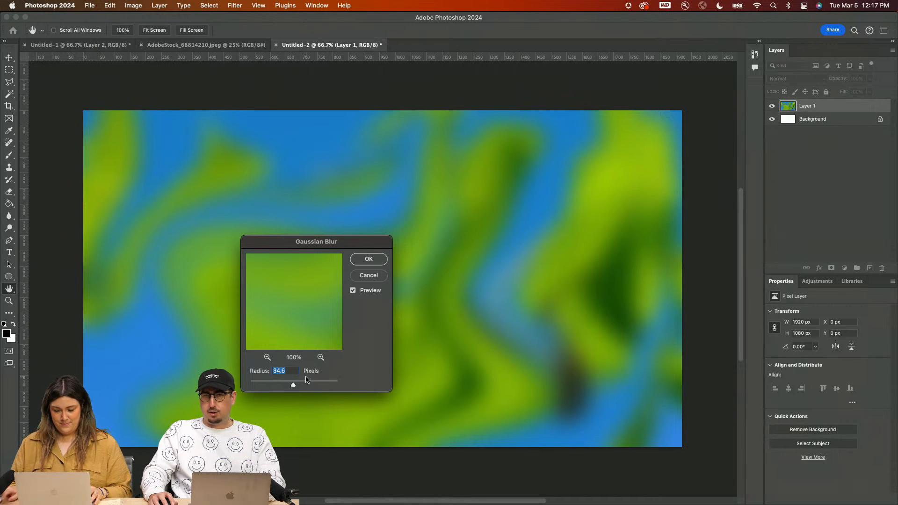
left_click(369, 259)
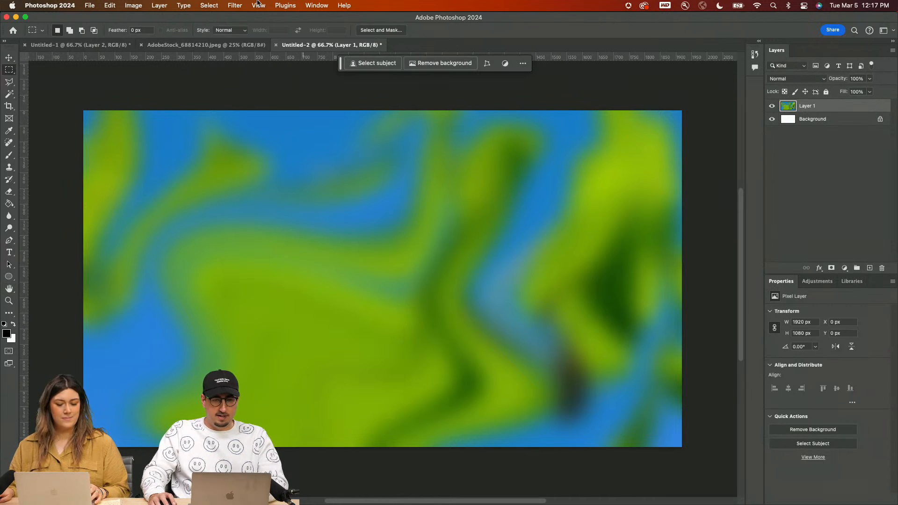
Step: Add 10% monochromatic noise with Gaussian distribution to the blurred layer
left_click(234, 5)
mouse_move(275, 150)
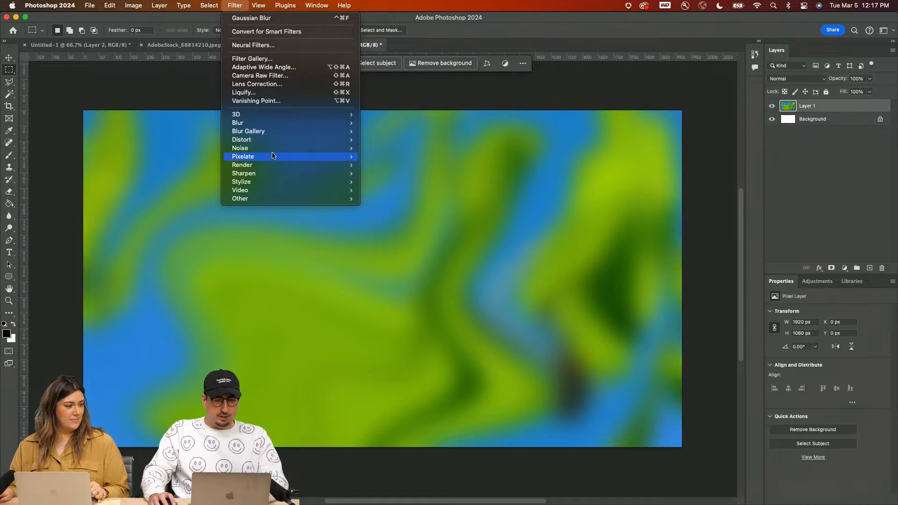
left_click(385, 148)
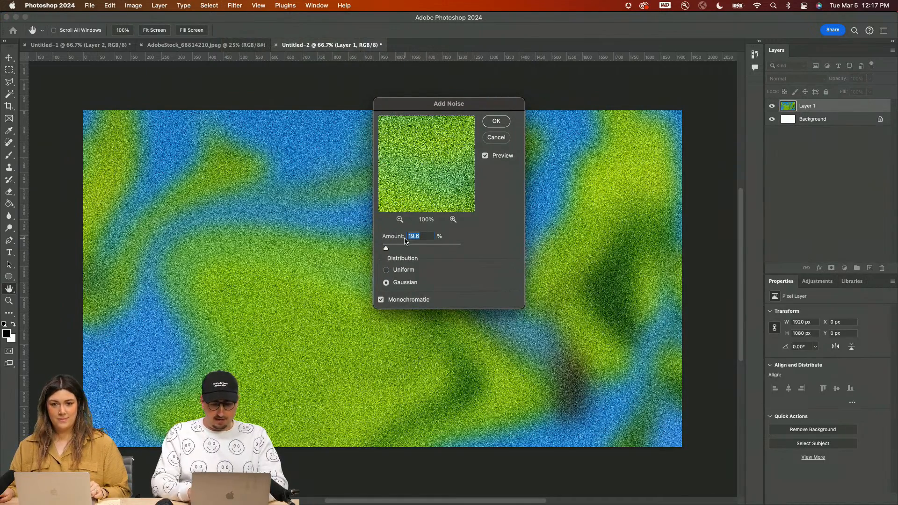
type("10")
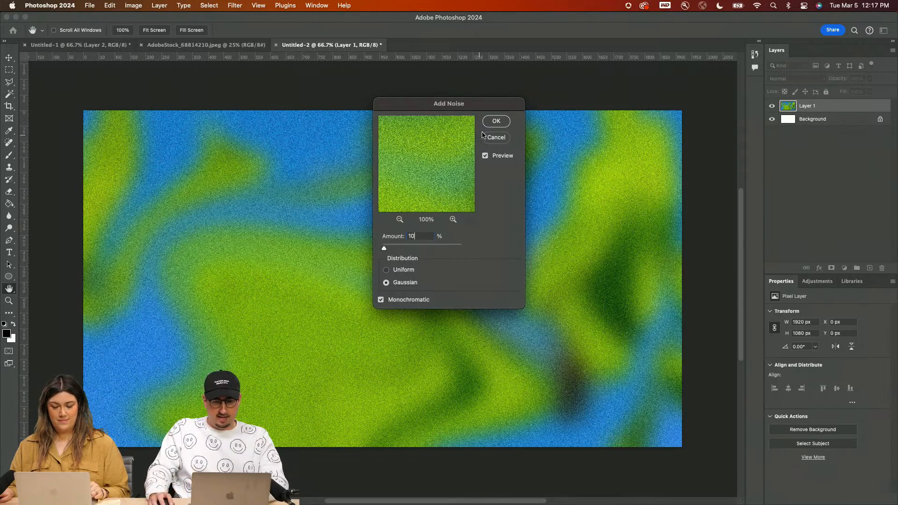
left_click(495, 121)
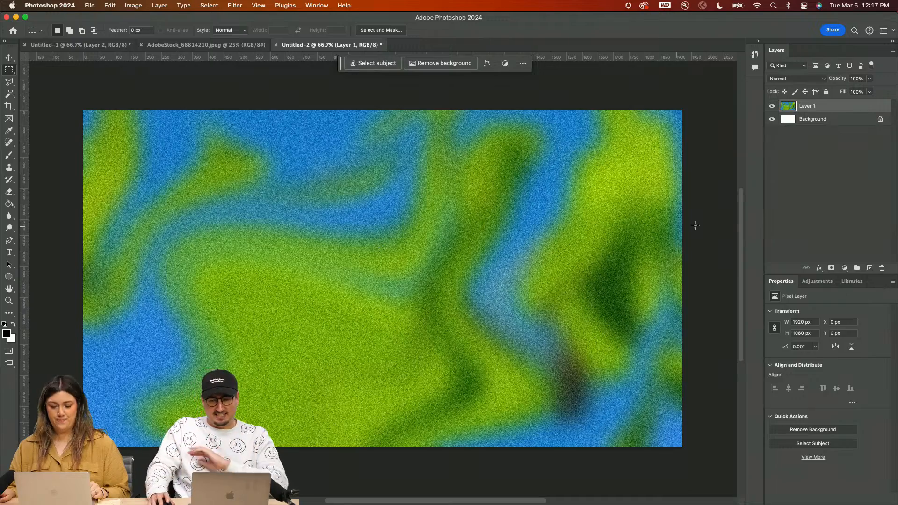
Step: Add a Gradient Map adjustment layer above Layer 1 and set its black starting stop to red, ff0000
left_click(843, 268)
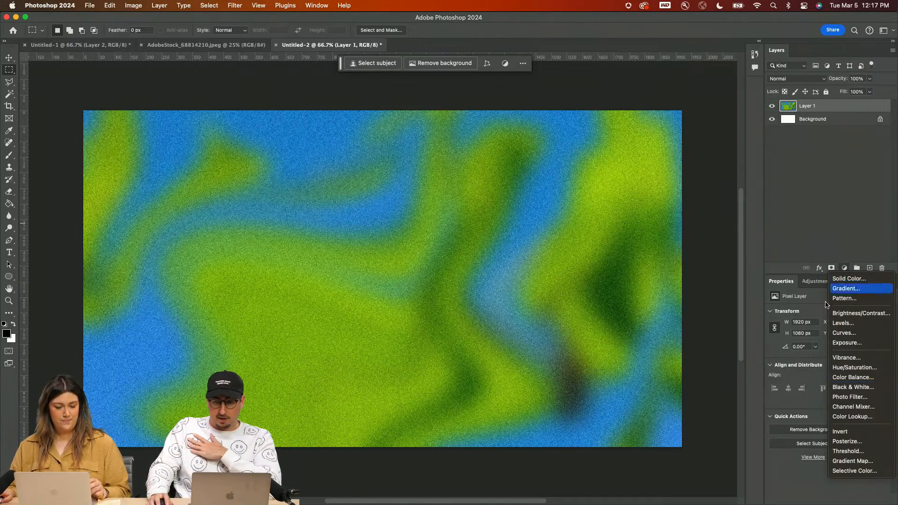
left_click(842, 462)
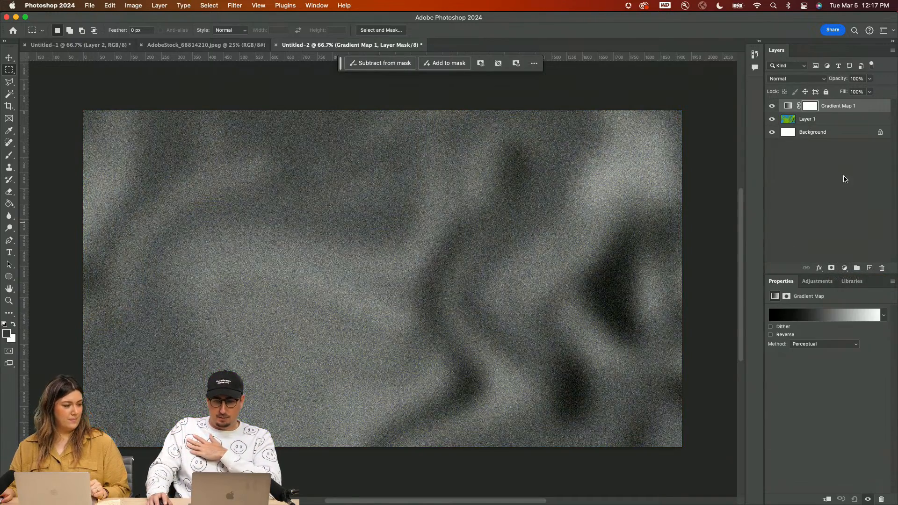
left_click(788, 106)
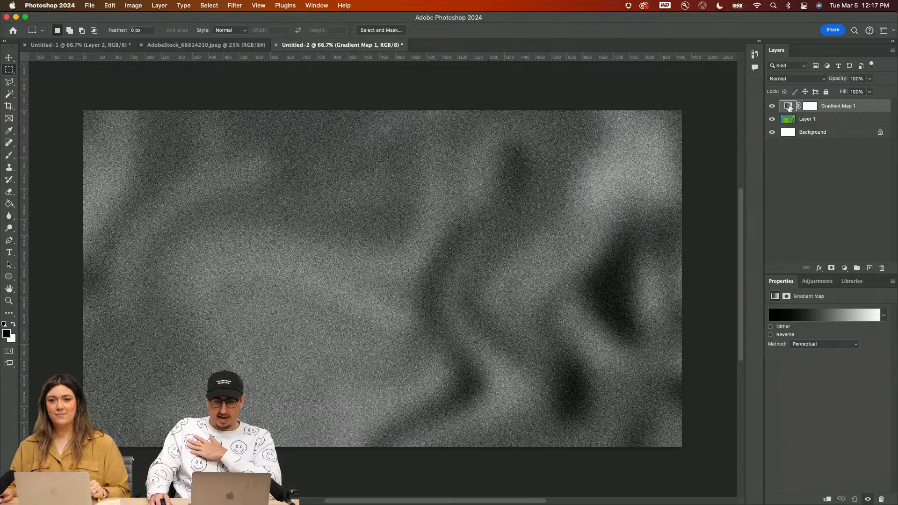
left_click(791, 320)
double_click(477, 293)
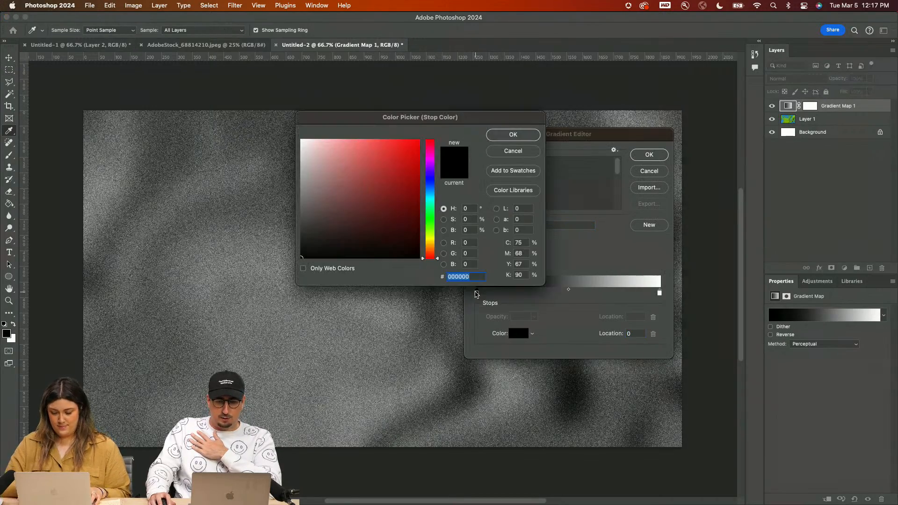
left_click_drag(396, 202, 413, 149)
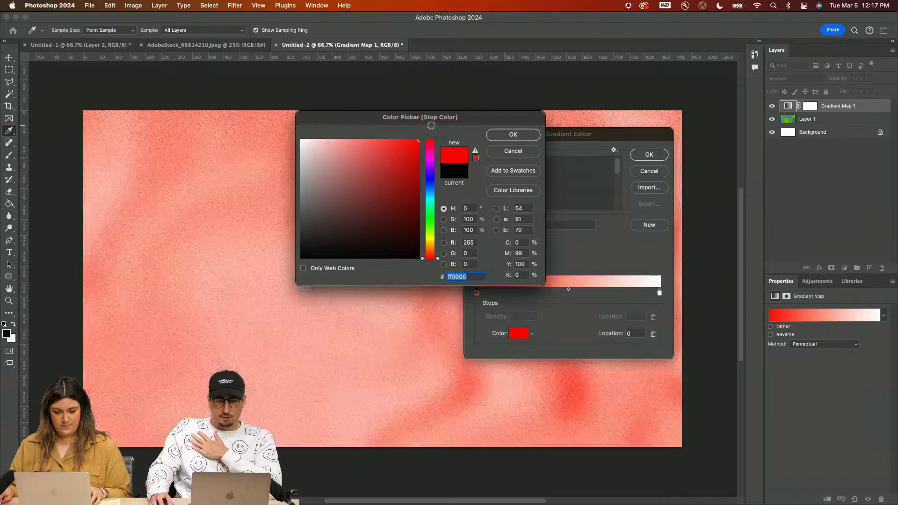
left_click(513, 134)
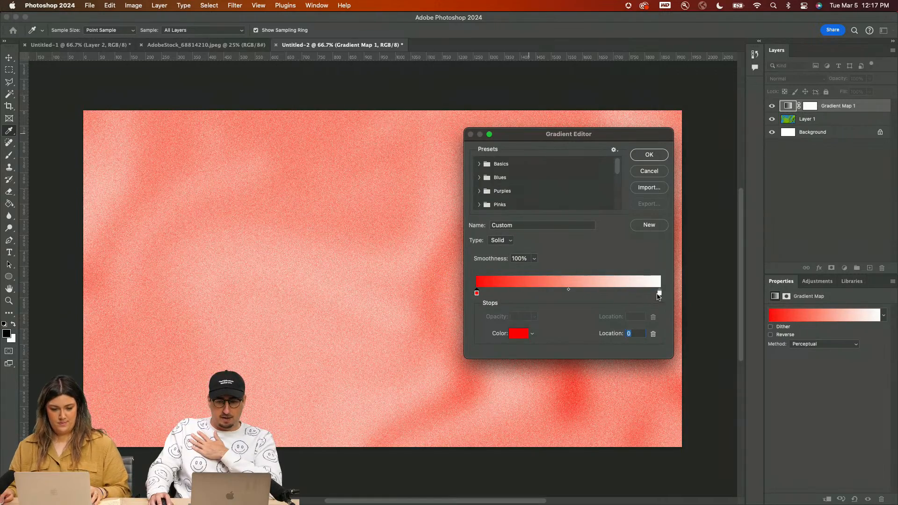
Step: Set the gradient map's white end stop to green, 1eff00, and shift the red stop to location 63 and the green stop inward
double_click(659, 294)
mouse_move(370, 202)
left_mouse_down()
mouse_move(419, 223)
mouse_move(420, 235)
mouse_move(394, 235)
mouse_move(430, 238)
mouse_move(429, 220)
mouse_move(404, 221)
mouse_move(420, 140)
left_mouse_up()
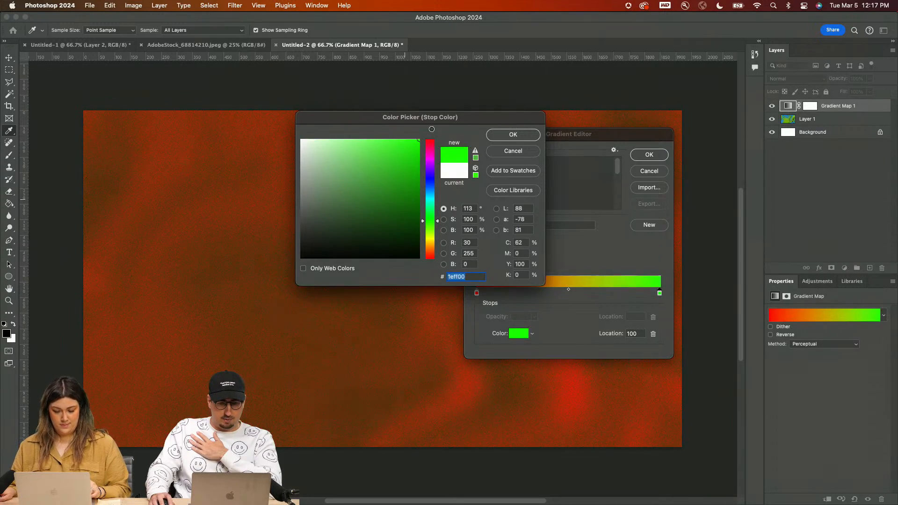
left_click(513, 135)
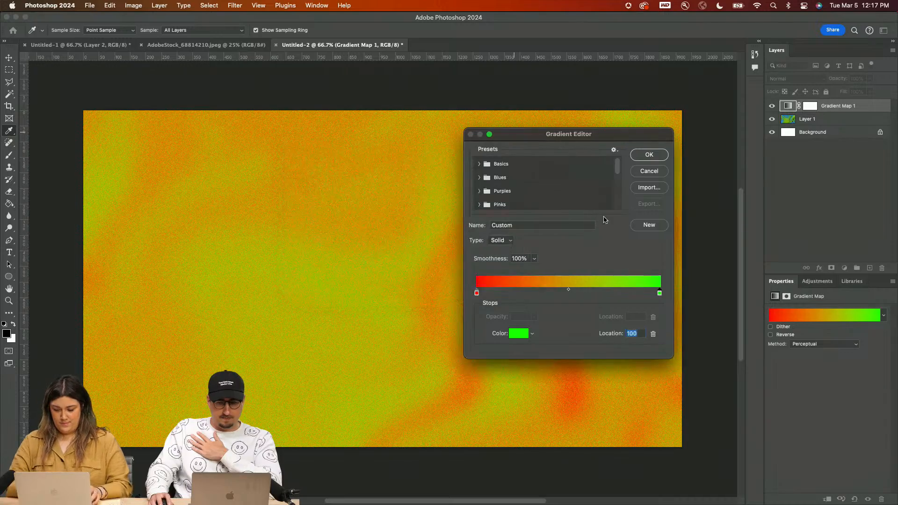
left_click_drag(477, 294, 592, 293)
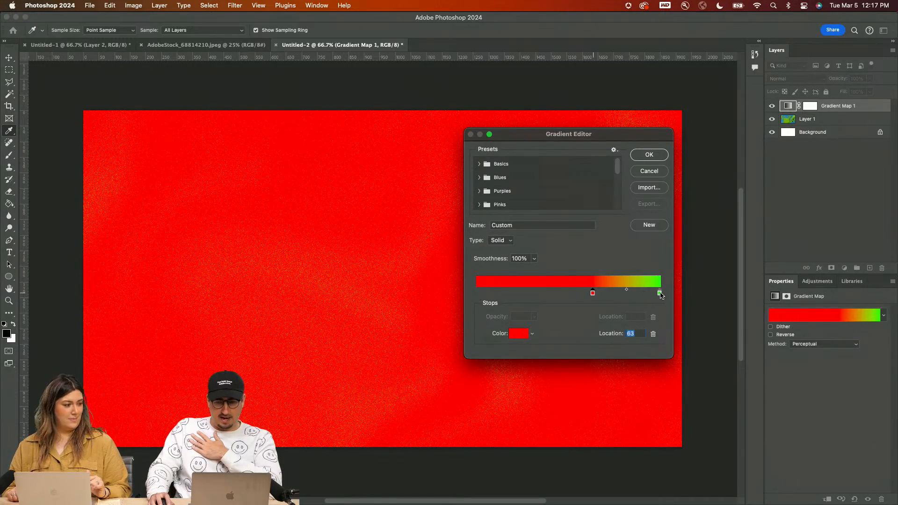
left_click_drag(659, 292, 540, 299)
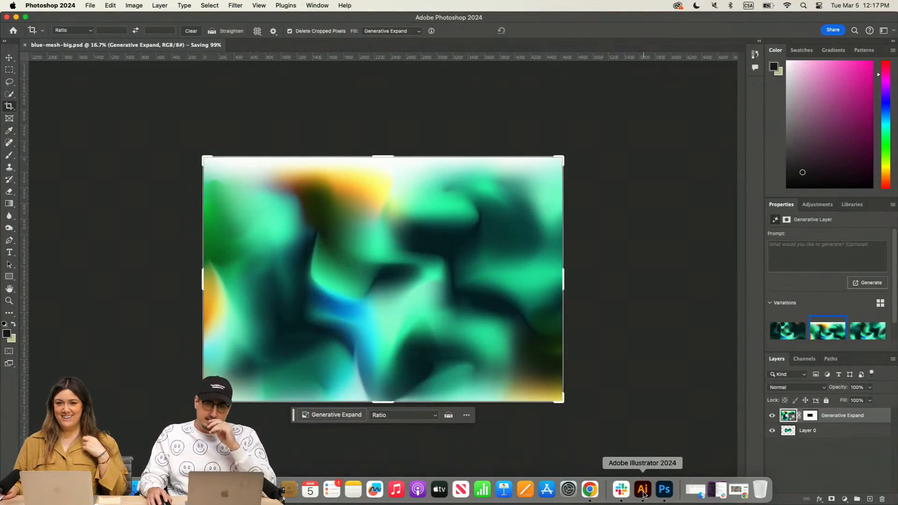
Step: Switch to Illustrator and relink the clipped box artwork's image to blue-mesh-big.psd from the March 5th 2024 folder
key("super+plus")
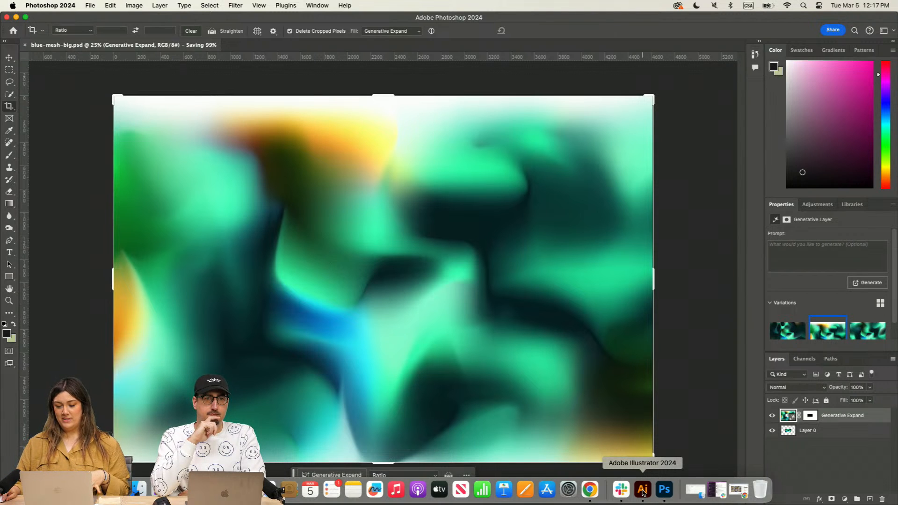
left_click(643, 490)
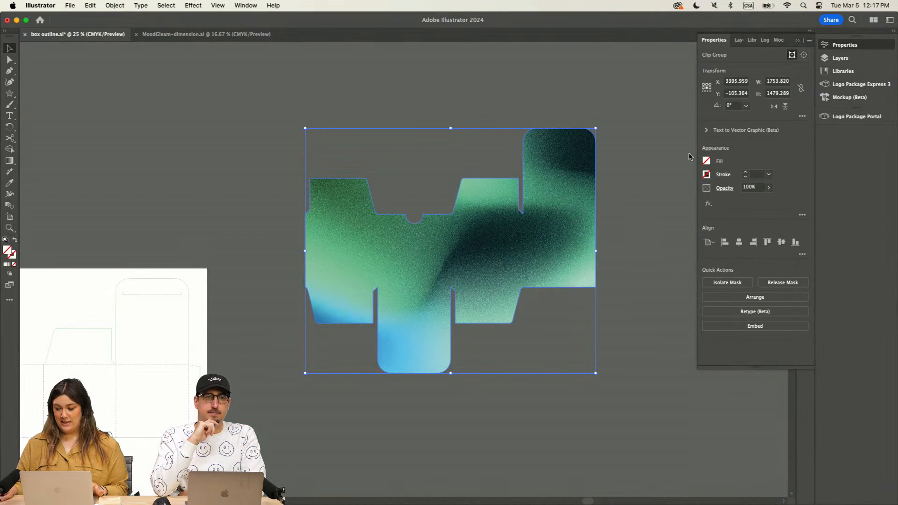
left_click(798, 40)
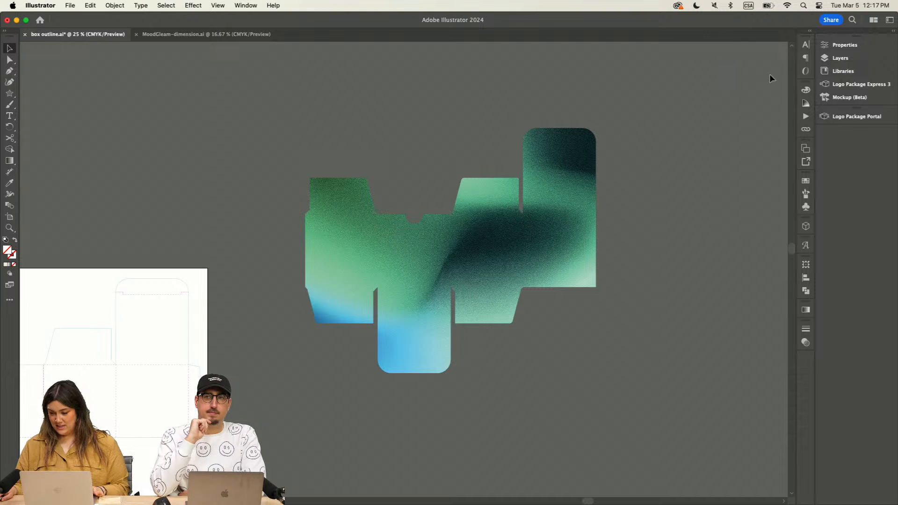
left_click(589, 201)
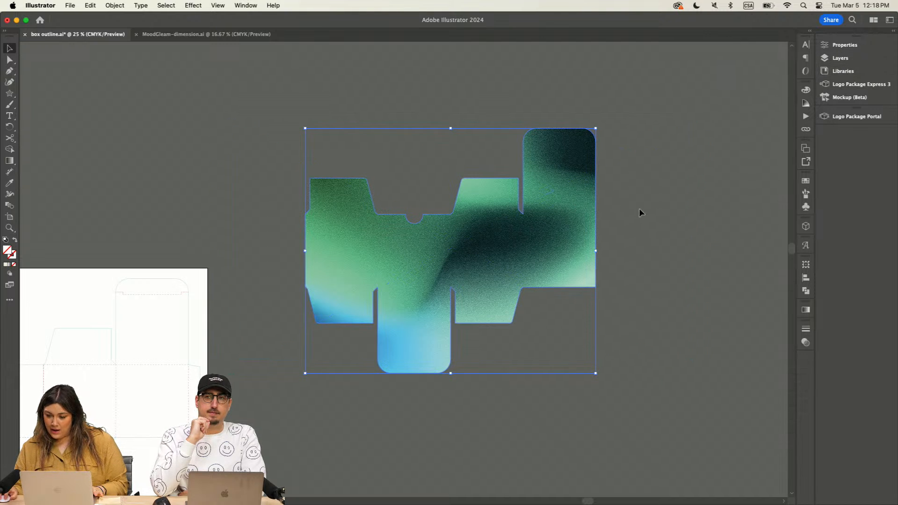
left_click(806, 129)
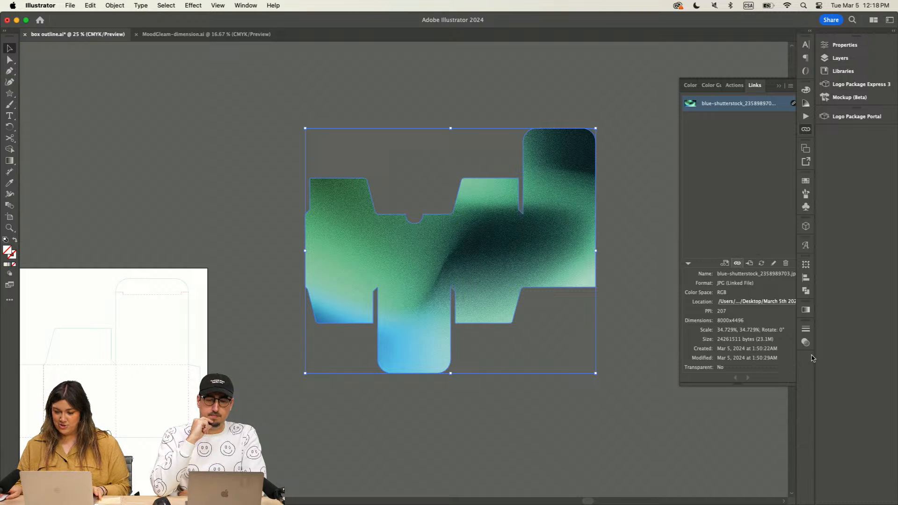
left_click(737, 263)
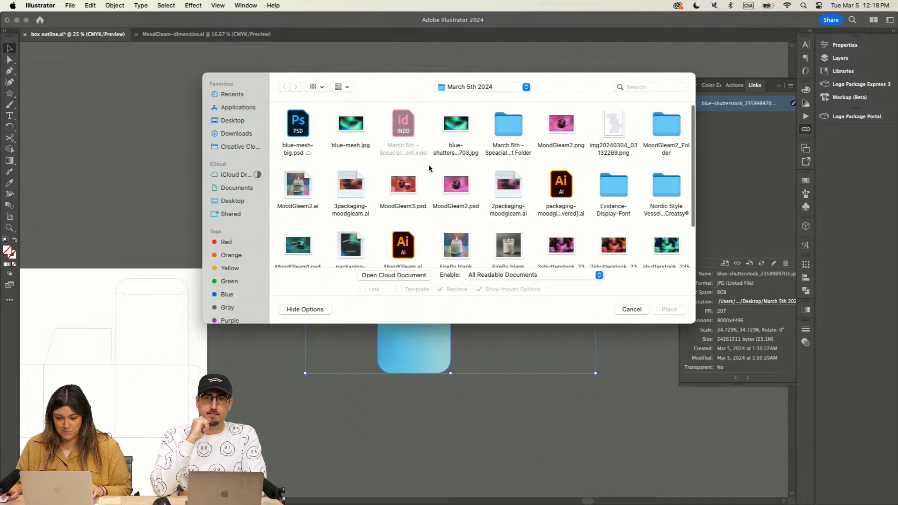
scroll(430, 168, "down", 2)
scroll(429, 168, "up", 2)
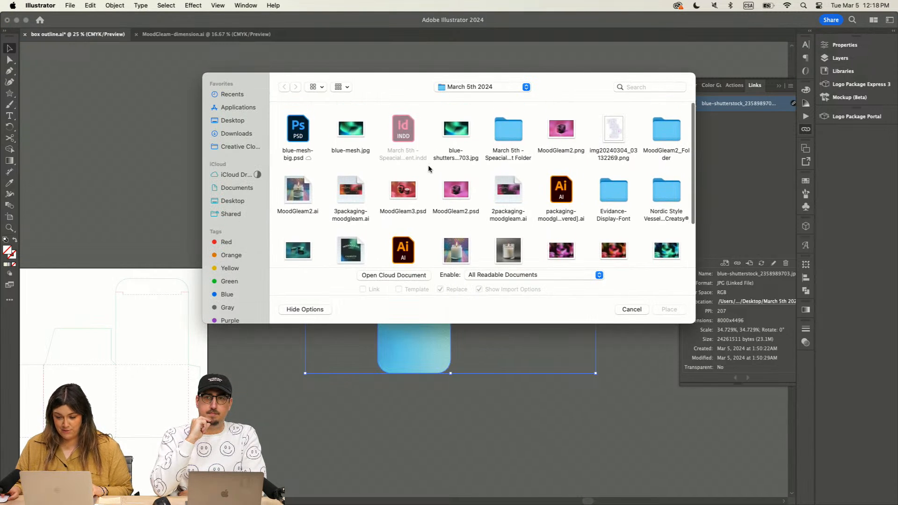
left_click(299, 128)
left_click(669, 309)
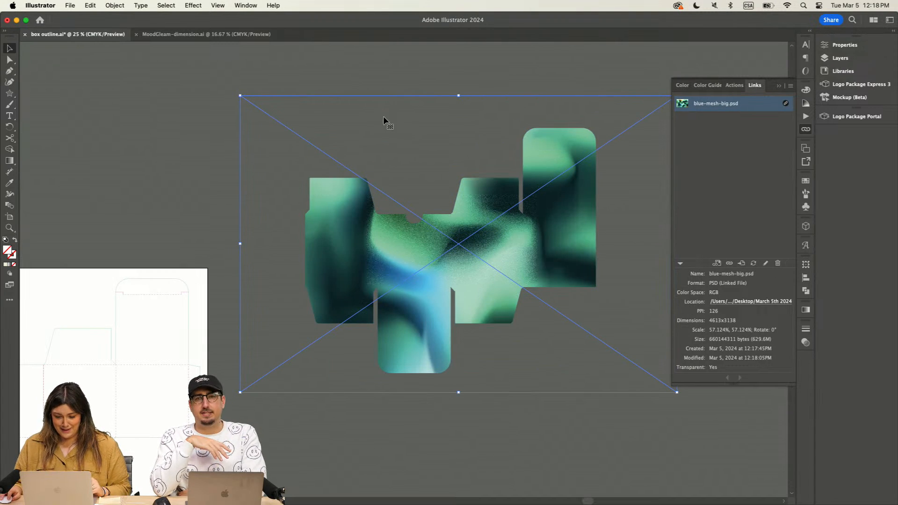
left_click(778, 86)
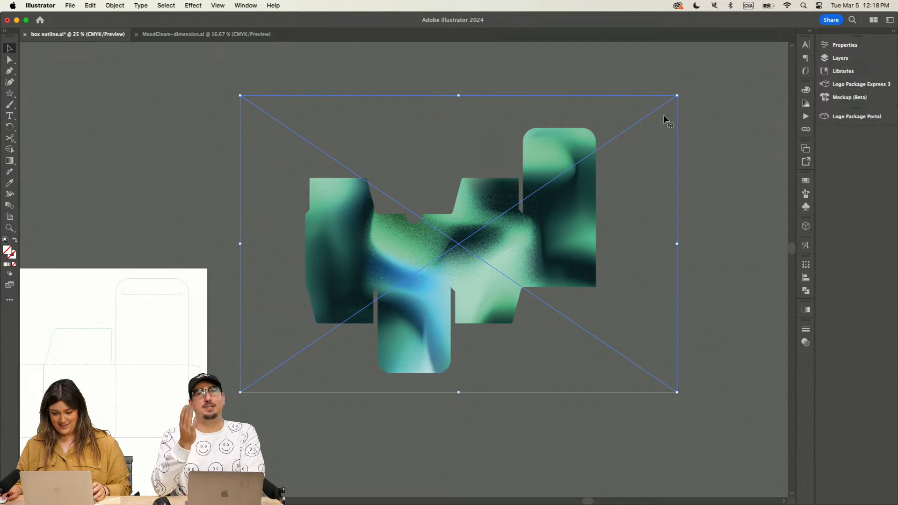
Step: Scale down the linked mesh image inside the box-shaped clipping mask and reposition it to span the box's full width
left_click_drag(676, 96, 556, 190)
key("a")
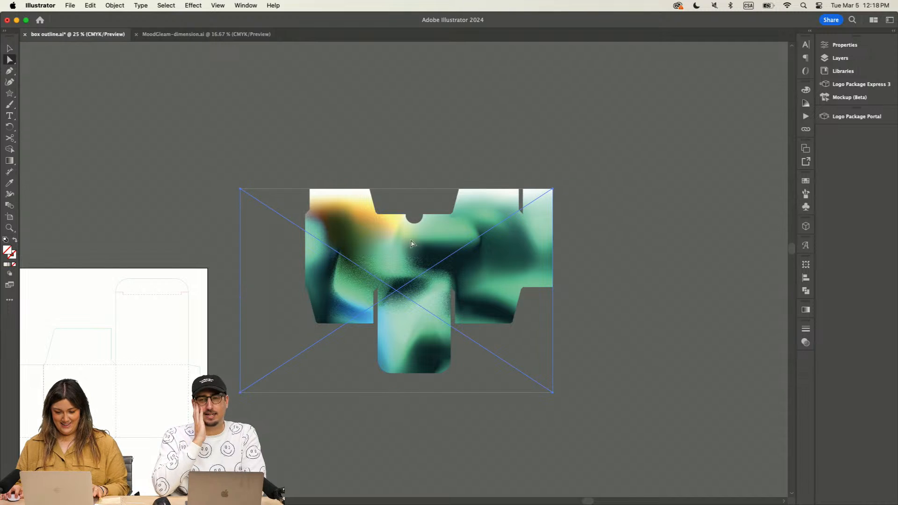
left_click_drag(414, 244, 481, 200)
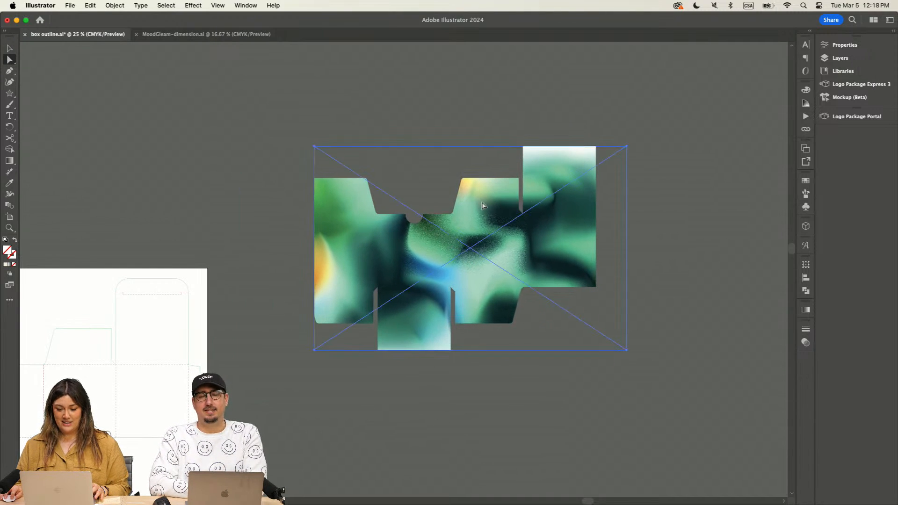
left_click(13, 49)
key("a")
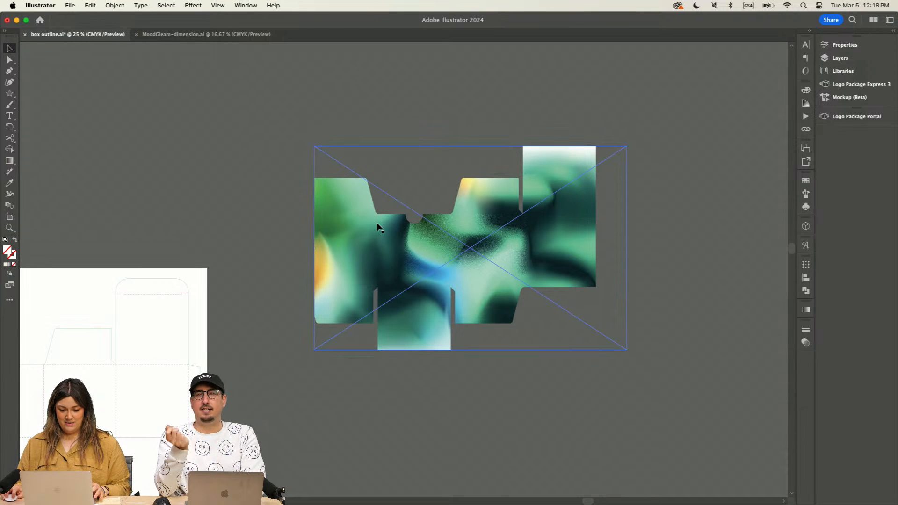
left_click_drag(455, 249, 430, 249)
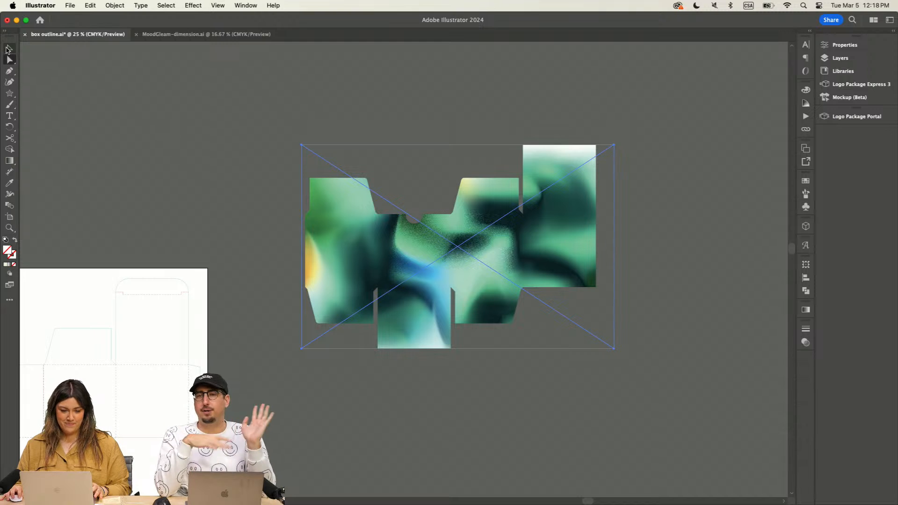
left_click(10, 49)
left_click(208, 116)
scroll(288, 98, "down", 1)
scroll(328, 136, "down", 3)
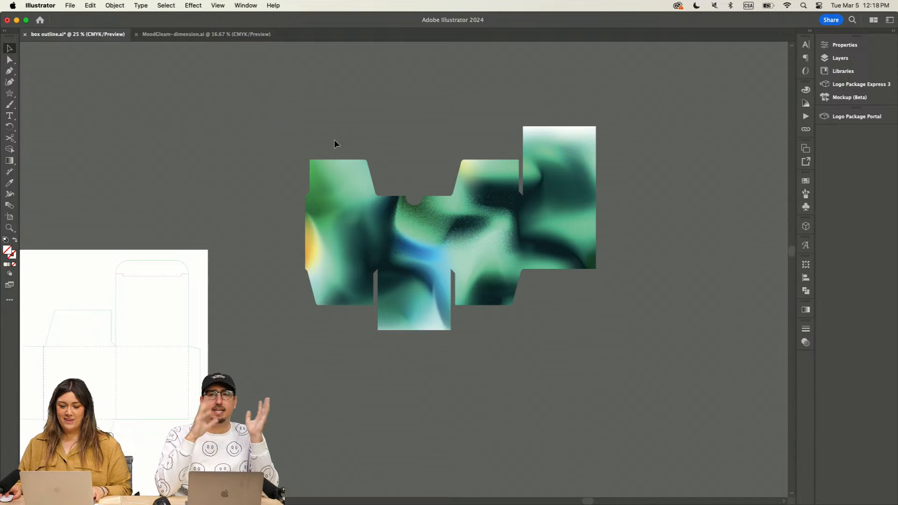
Step: Reposition the whole clipped box artwork on the empty canvas beside the dieline artboard
left_click_drag(491, 187, 443, 288)
key("a")
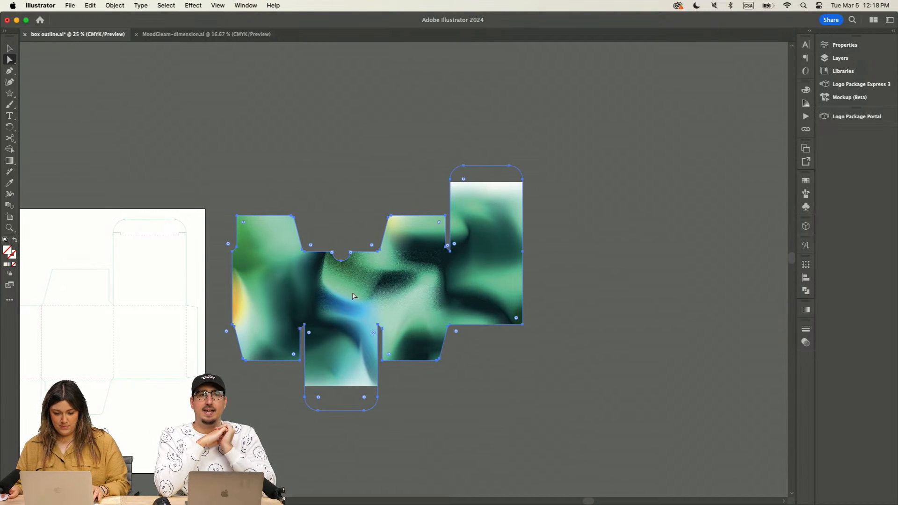
scroll(279, 175, "left", 3)
scroll(279, 175, "up", 2)
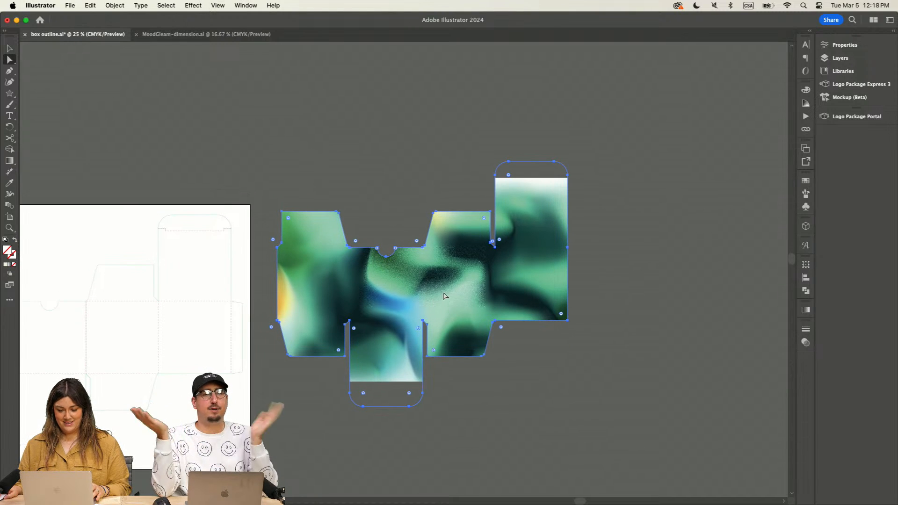
left_click_drag(444, 296, 467, 248)
Step: Enlarge the linked mesh image within the clipping mask so it fills the tall upper flap and the rounded lower flap
left_click(566, 177)
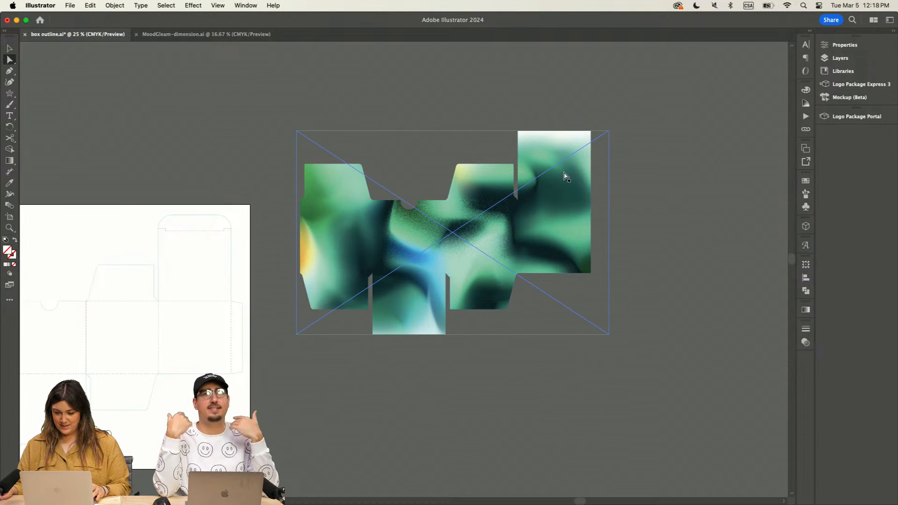
key("v")
left_click_drag(608, 131, 678, 112)
left_click_drag(295, 336, 253, 363)
left_click(677, 176)
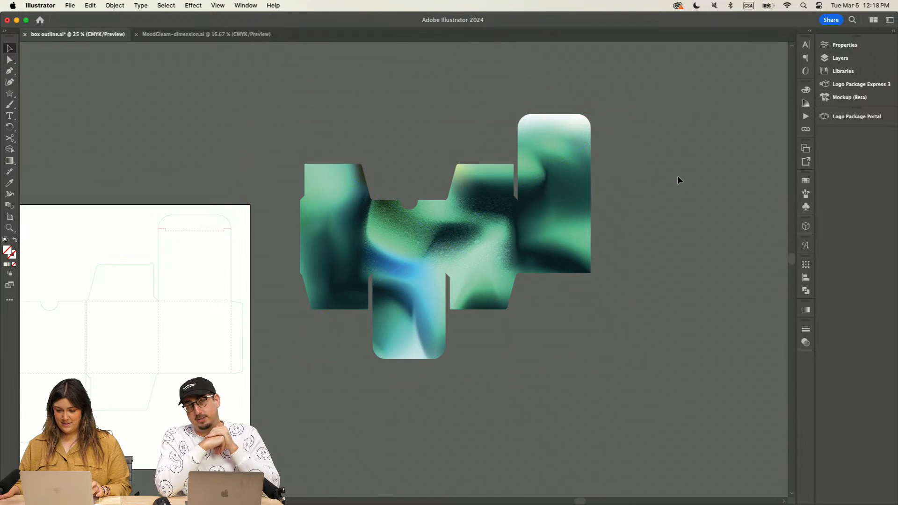
Step: Cut the clipped gradient artwork and make the design layer the active layer
left_click(562, 170)
key("Delete")
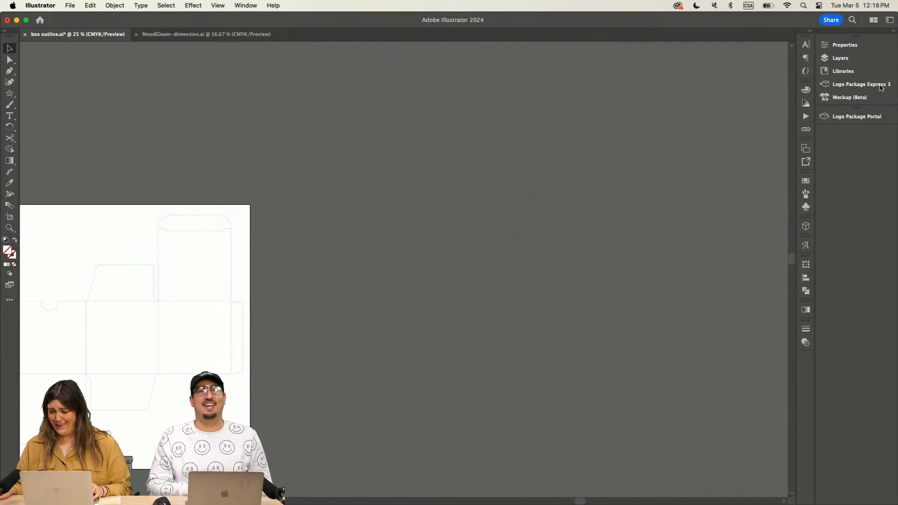
left_click(841, 58)
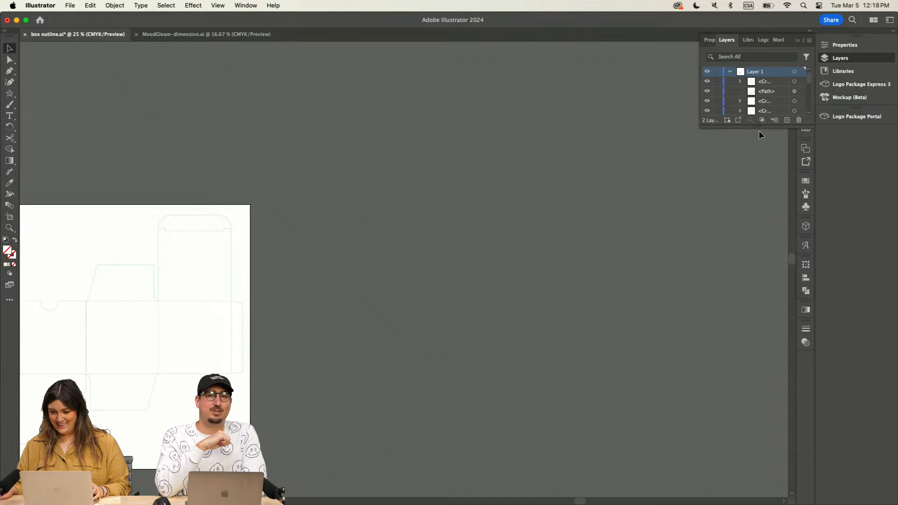
left_click_drag(758, 125, 751, 340)
left_click(730, 71)
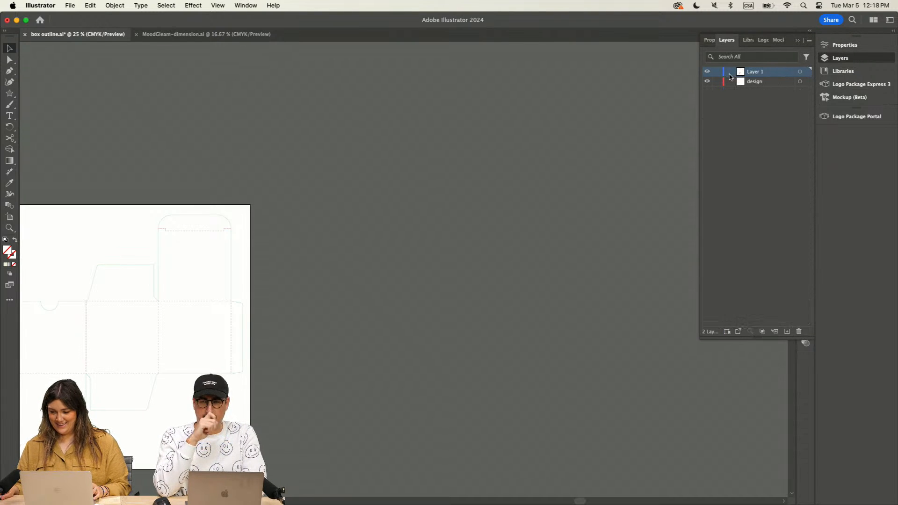
left_click(754, 83)
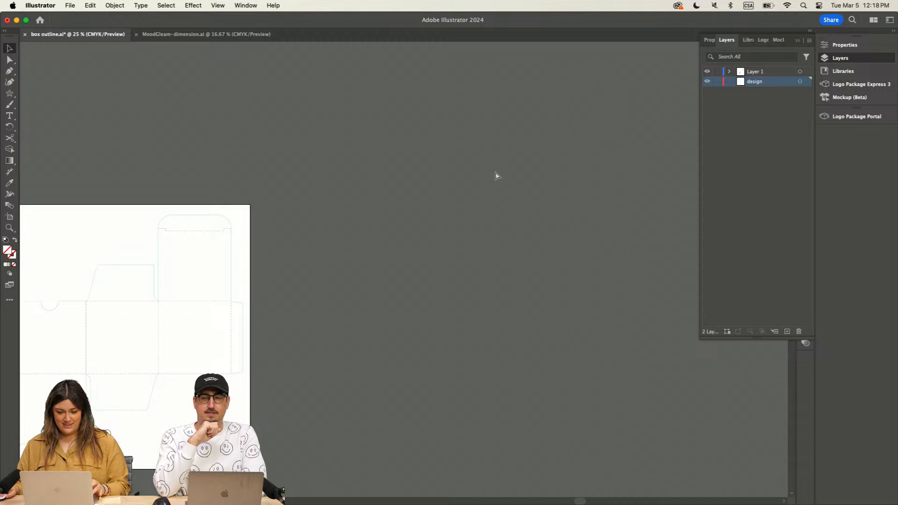
Step: Paste the gradient artwork into the design layer aligned with the box dieline on the artboard, and lock the layer
mouse_move(478, 253)
left_mouse_down()
mouse_move(293, 304)
mouse_move(200, 304)
left_mouse_up()
key("super+equal")
key("super+equal")
left_click_drag(415, 209, 341, 242)
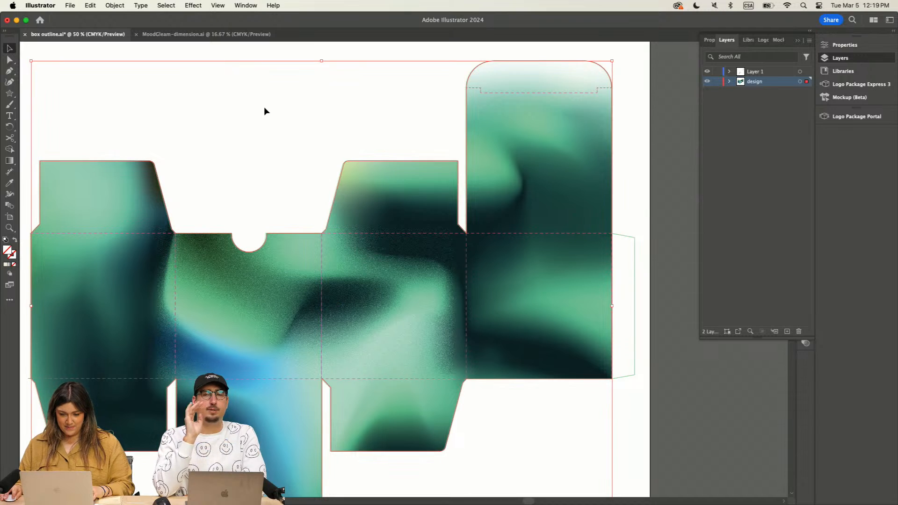
key("super+minus")
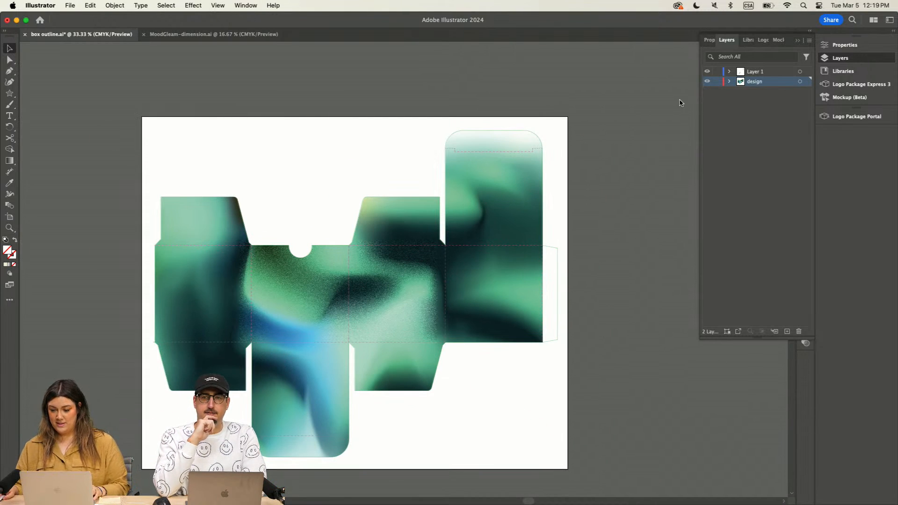
left_click(716, 83)
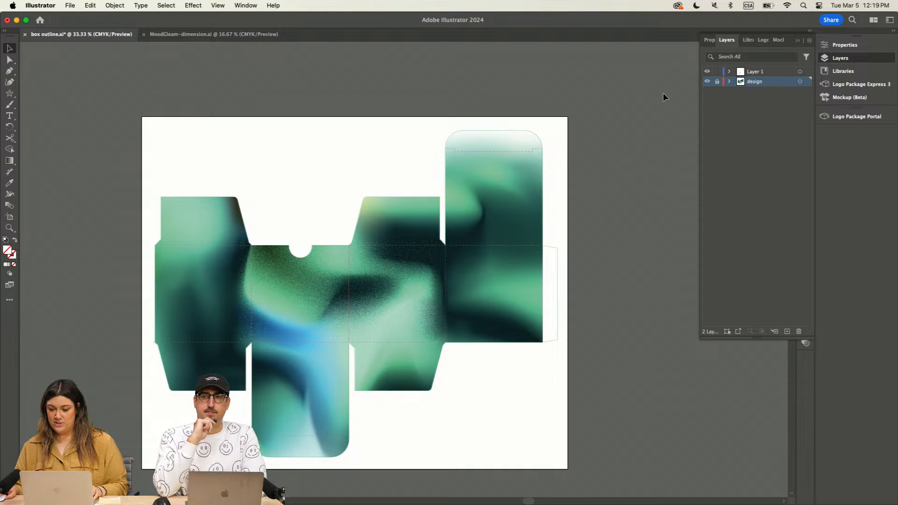
Step: Copy the MoodGleam Candles logo onto Layer 1, placing one on the panel below the semicircular notch and another in the blank area above
scroll(341, 96, "left", 10)
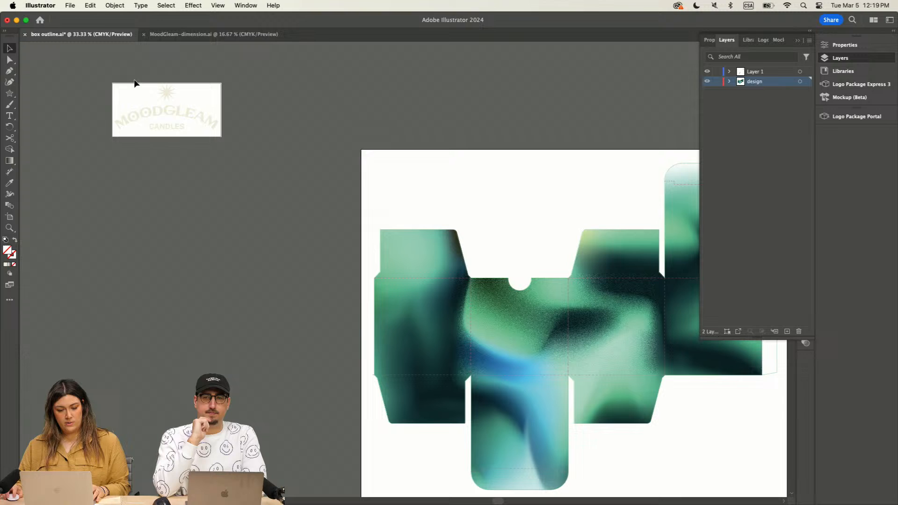
left_click_drag(119, 79, 246, 181)
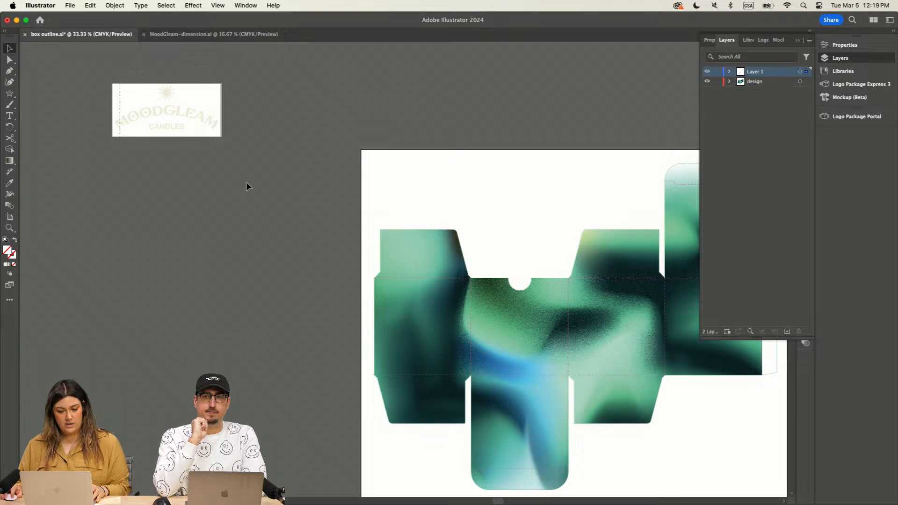
left_click(252, 182)
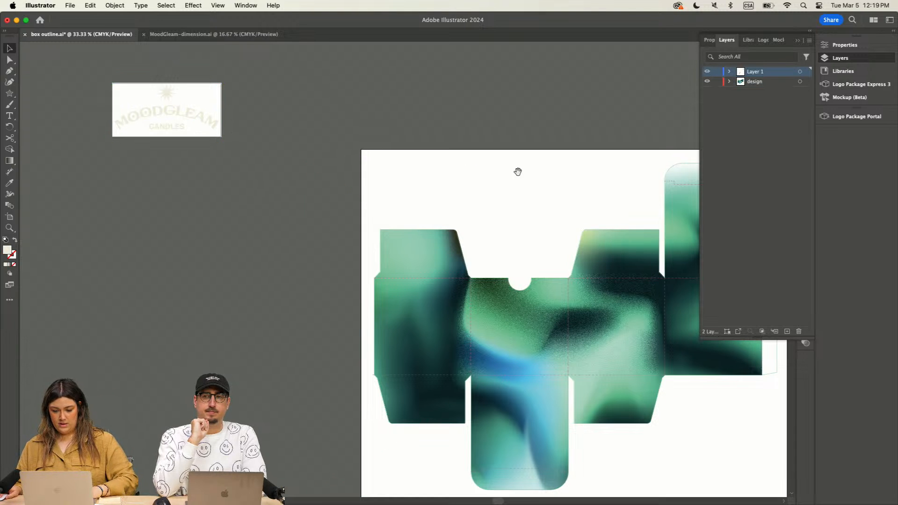
left_click_drag(518, 172, 300, 105)
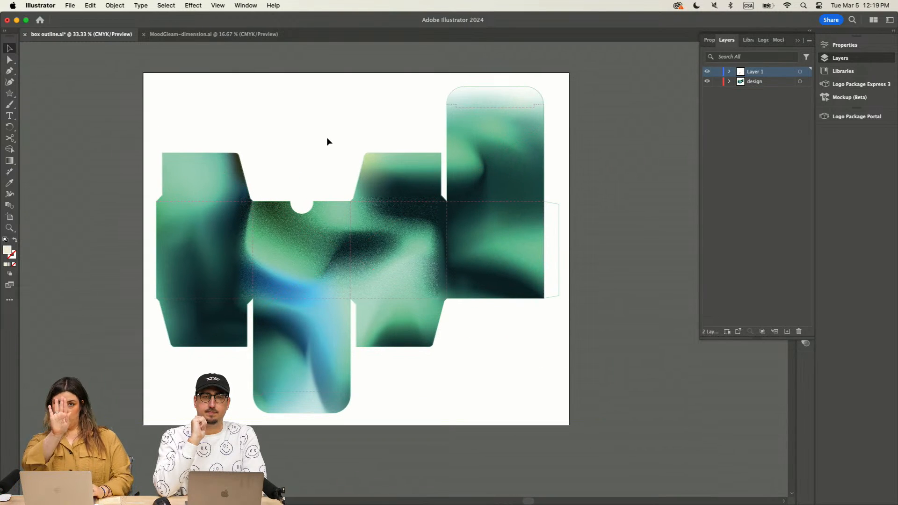
key("super+v")
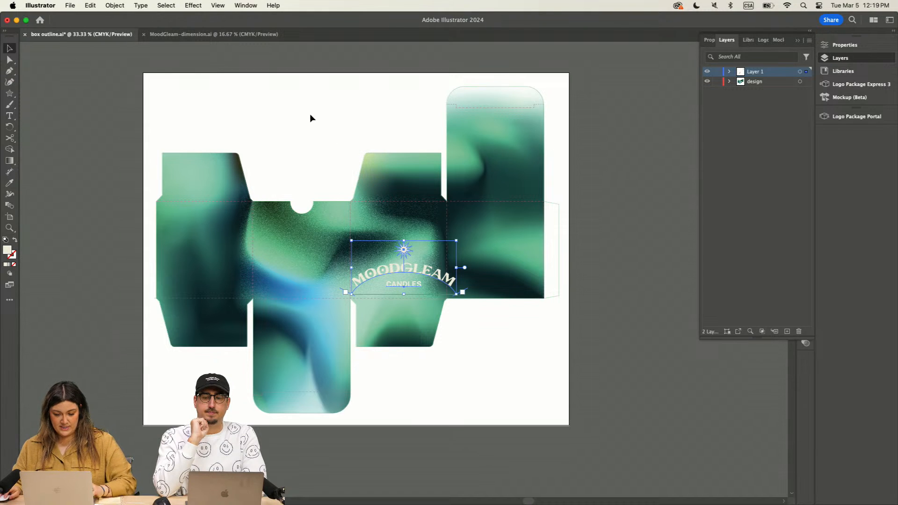
left_click_drag(437, 277, 346, 135)
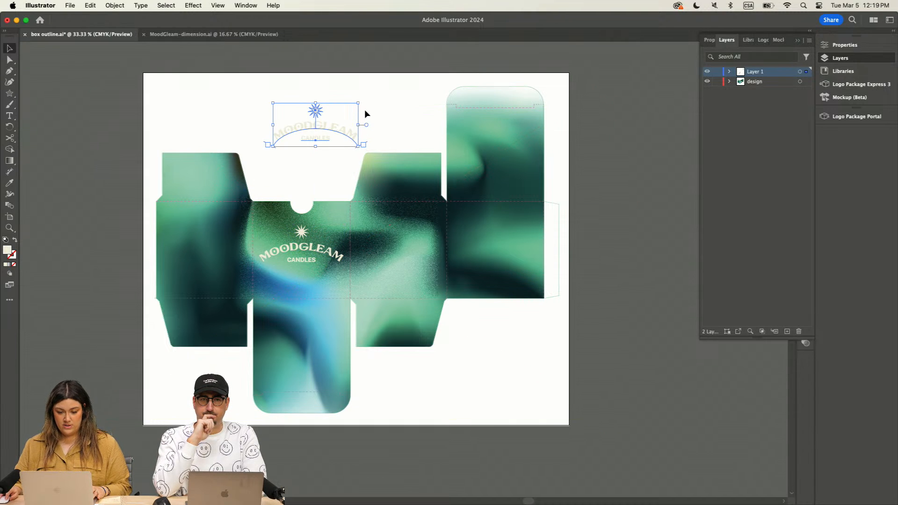
Step: Rotate the spare logo upside down and place it across the upper part of the tall panel below its rounded flap
left_click_drag(363, 103, 515, 149)
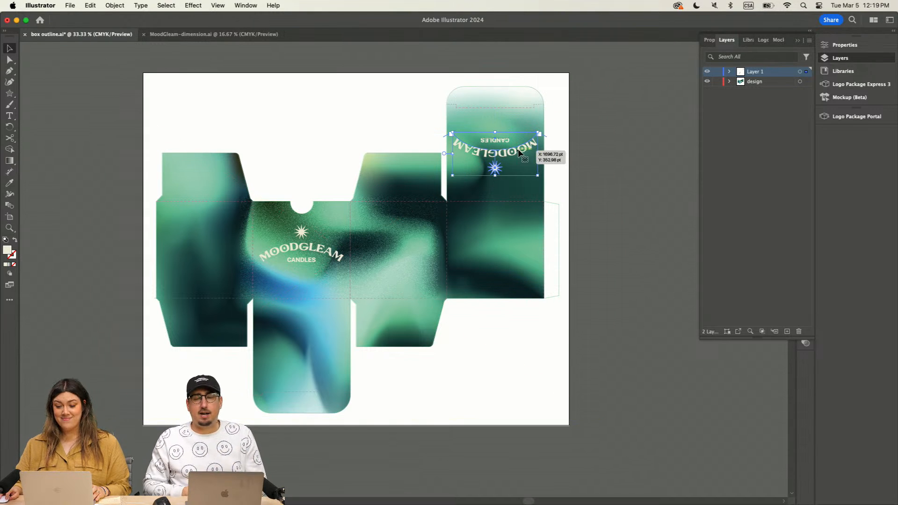
left_click(620, 158)
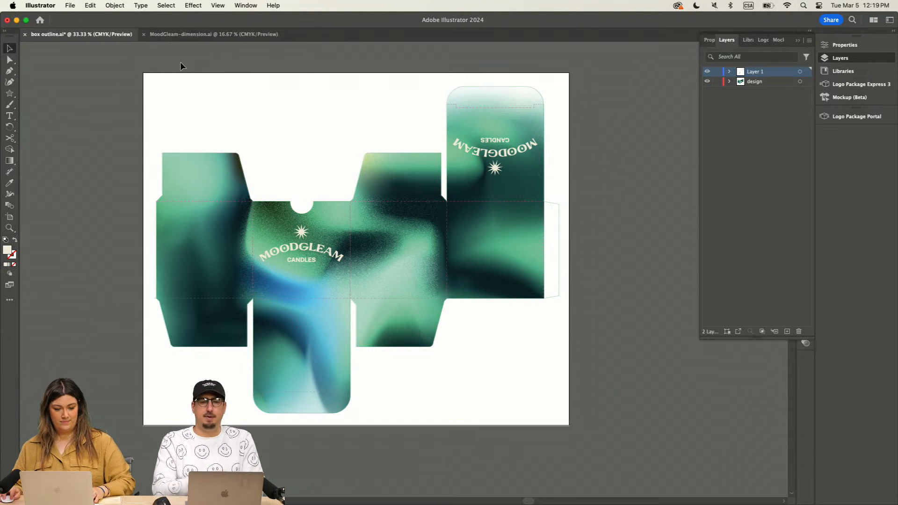
Step: Duplicate the original MoodGleam Candles logo from its small artboard into the empty canvas area just below it
scroll(227, 89, "left", 3)
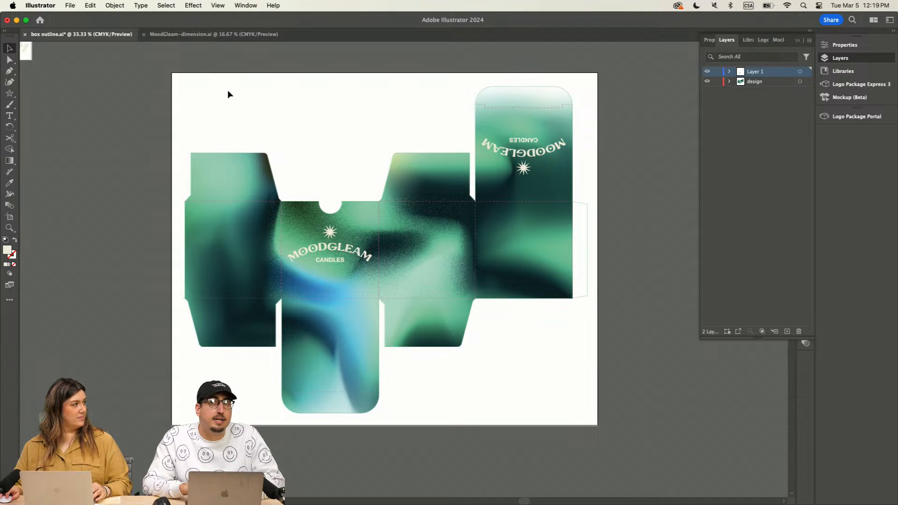
scroll(228, 90, "left", 10)
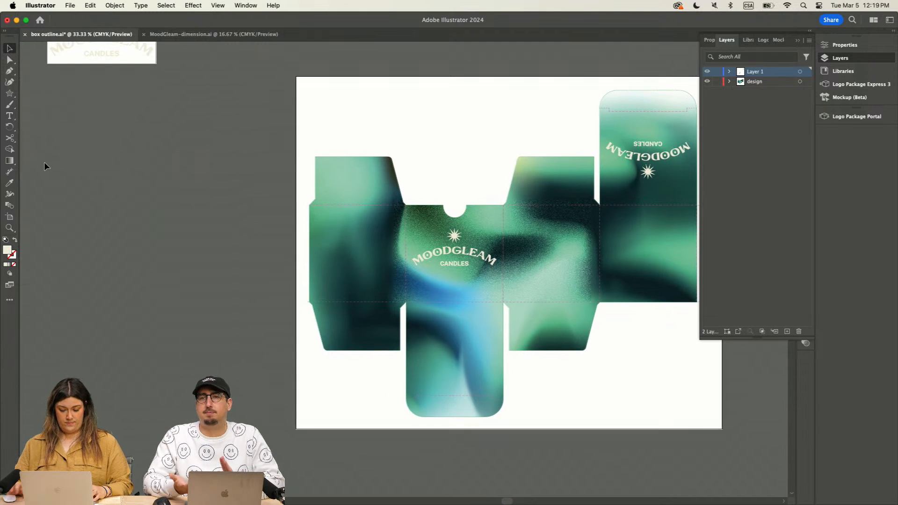
key("super+equal")
left_click_drag(99, 90, 79, 162)
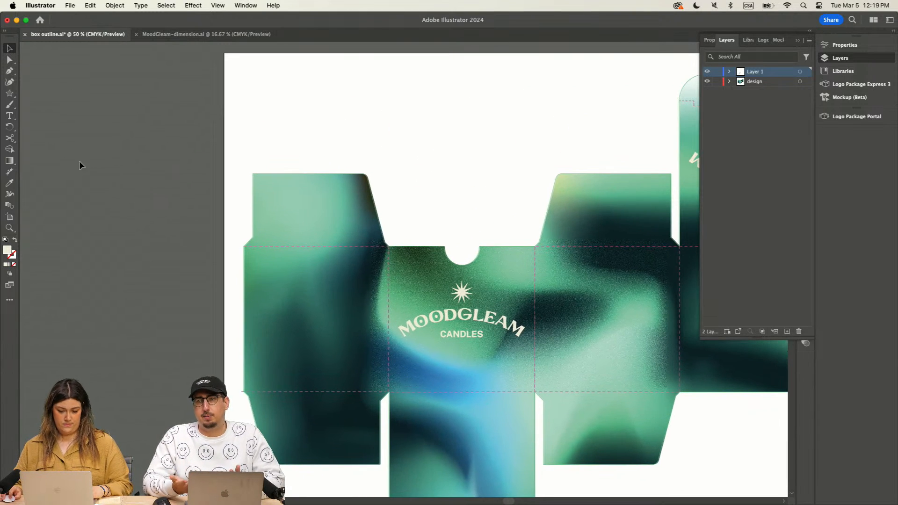
scroll(88, 230, "left", 3)
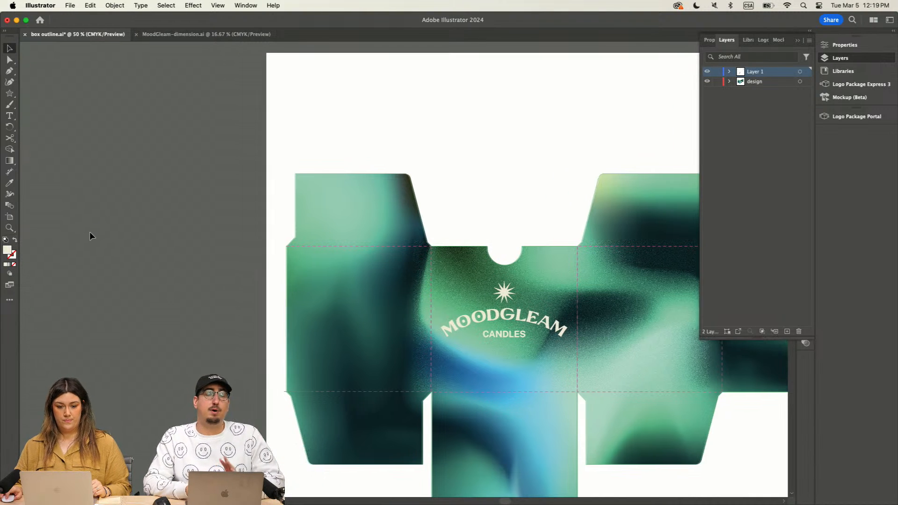
scroll(90, 233, "up", 3)
scroll(90, 233, "down", 2)
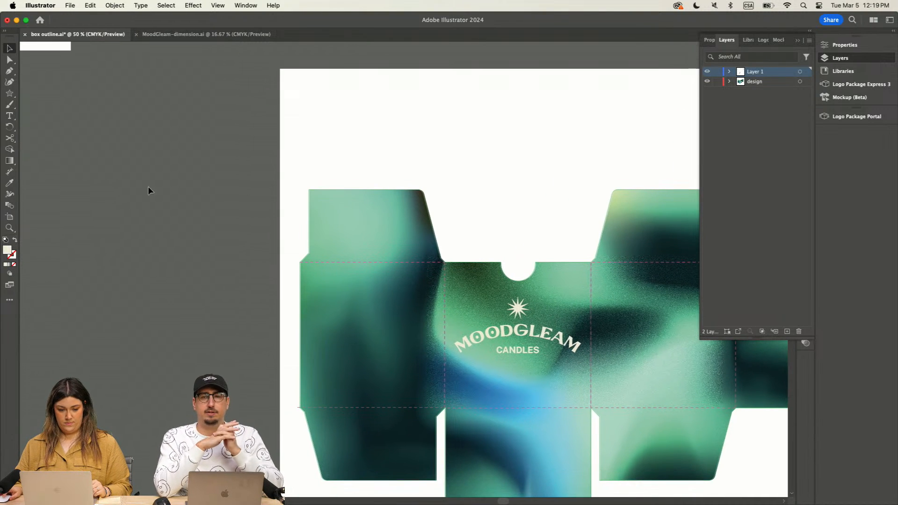
scroll(147, 189, "up", 10)
scroll(166, 206, "left", 5)
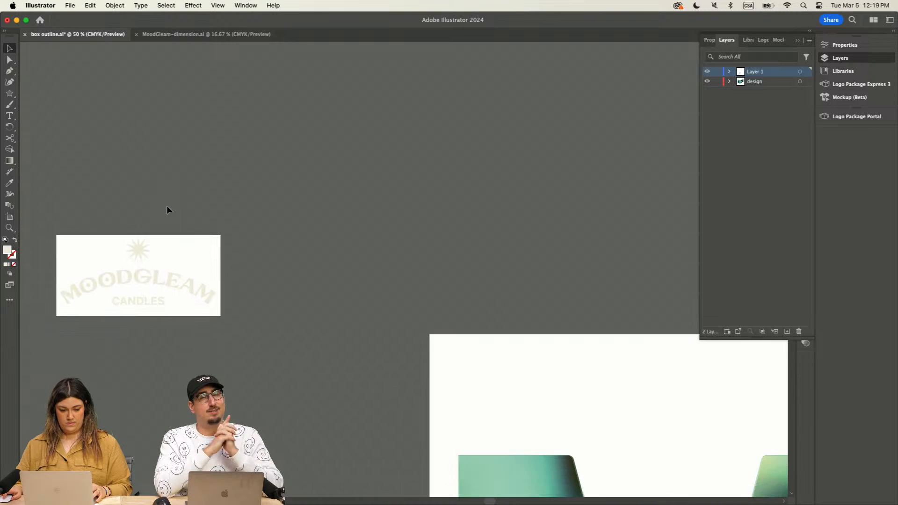
scroll(166, 205, "right", 1)
scroll(166, 205, "down", 1)
left_click_drag(137, 240, 187, 378)
scroll(345, 195, "down", 7)
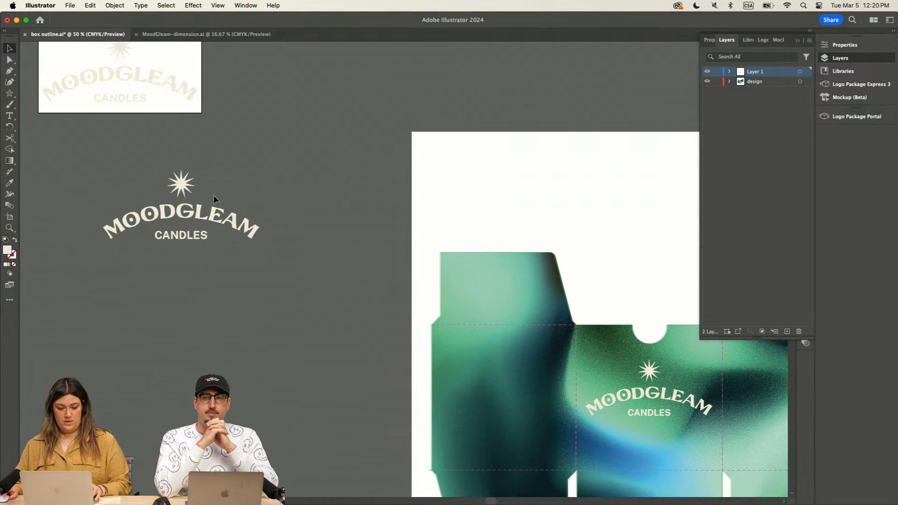
Step: Separate the star from the duplicated logo, move it below the wordmark and enlarge it to nearly the wordmark's width
left_click(183, 187)
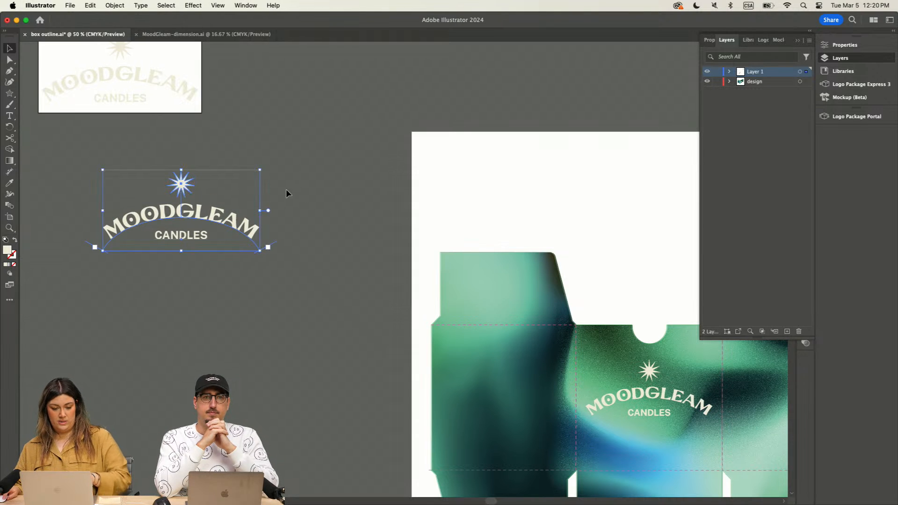
left_click(187, 187)
left_click_drag(187, 186, 358, 239)
left_click_drag(278, 304, 230, 352)
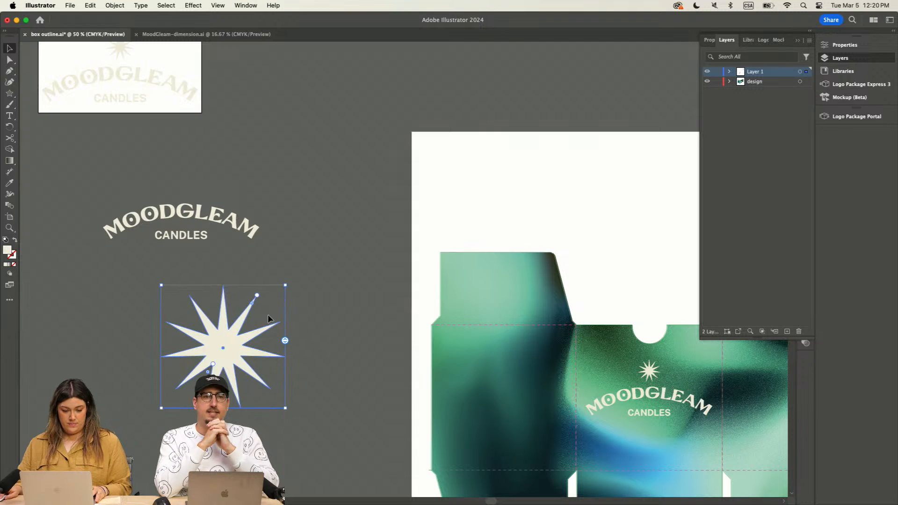
Step: Turn on Draw Inside for the enlarged star and place the linked blue-shutters…703.jpg gradient image inside it
left_click(10, 274)
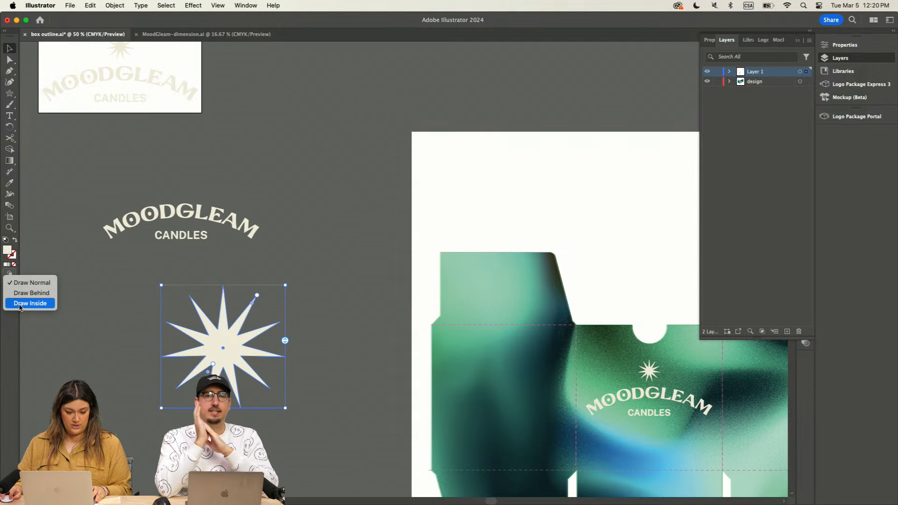
left_click(20, 305)
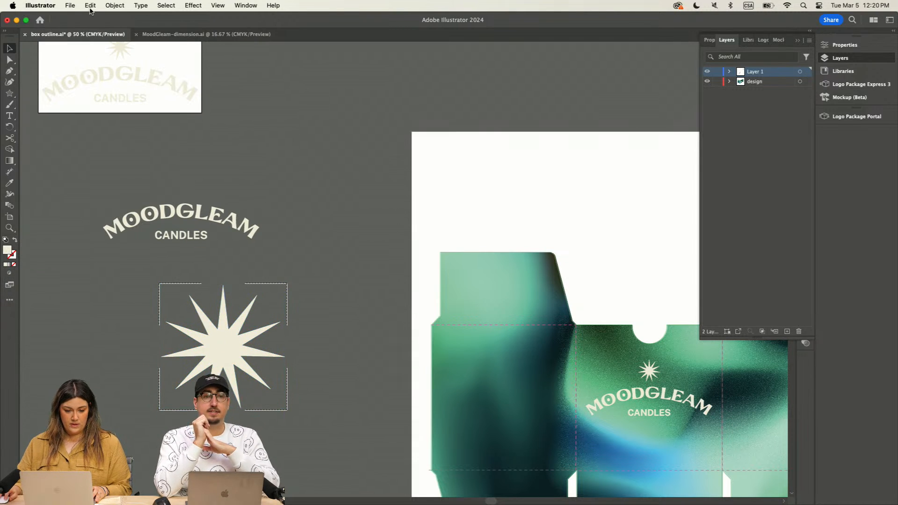
left_click(70, 6)
left_click(178, 137)
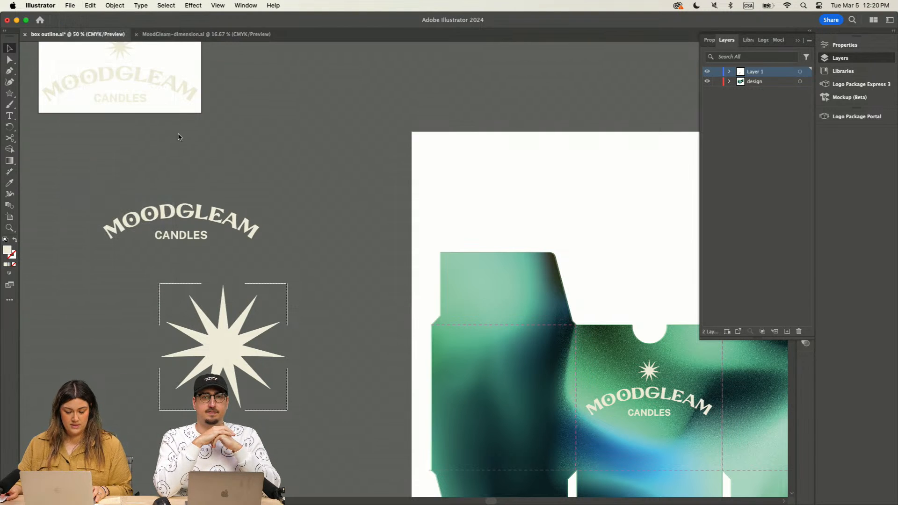
left_click(453, 133)
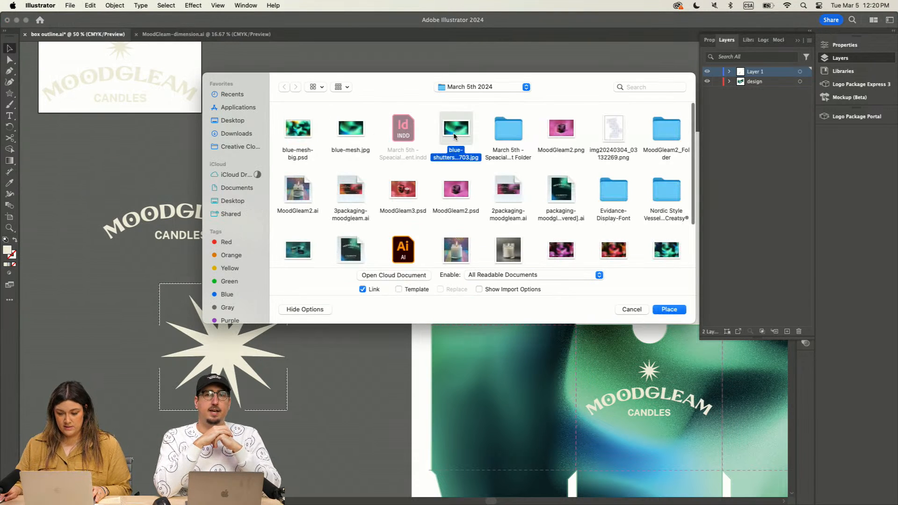
left_click(670, 310)
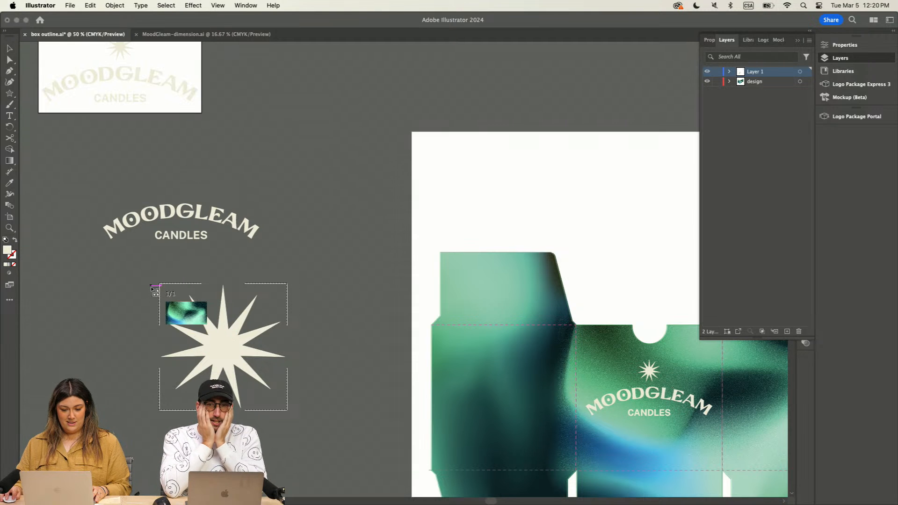
left_click(124, 269)
Step: Scale the gradient image down to slightly larger than the star, reposition it inside, and move the star beside the wordmark
key("super+minus")
key("super+minus")
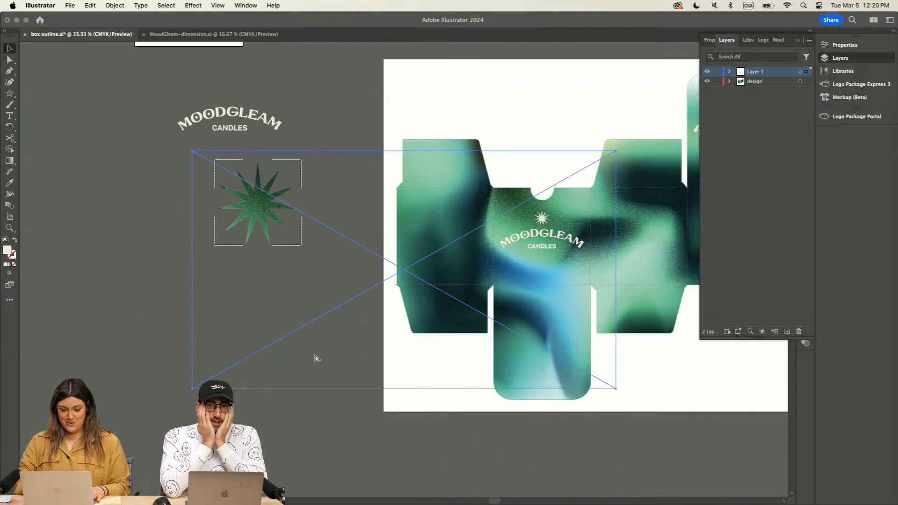
left_click_drag(563, 359, 373, 253)
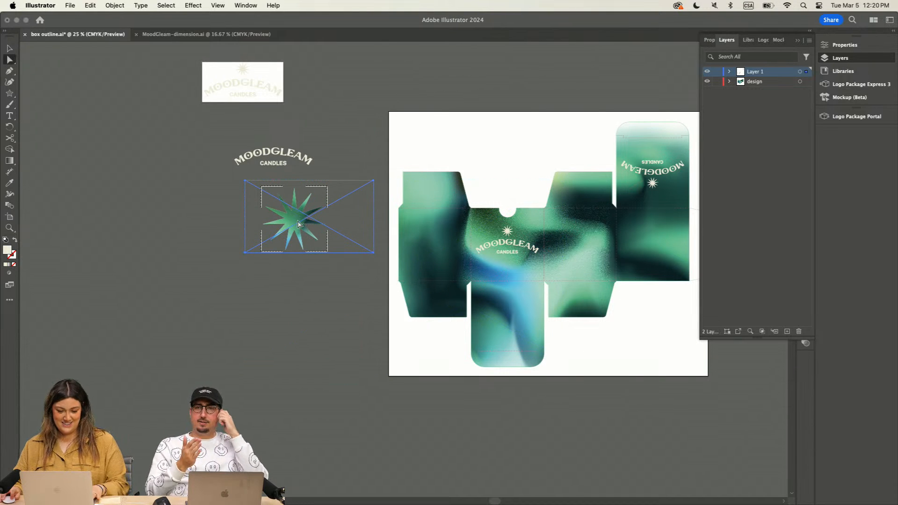
left_click_drag(298, 222, 197, 197)
left_click(230, 349)
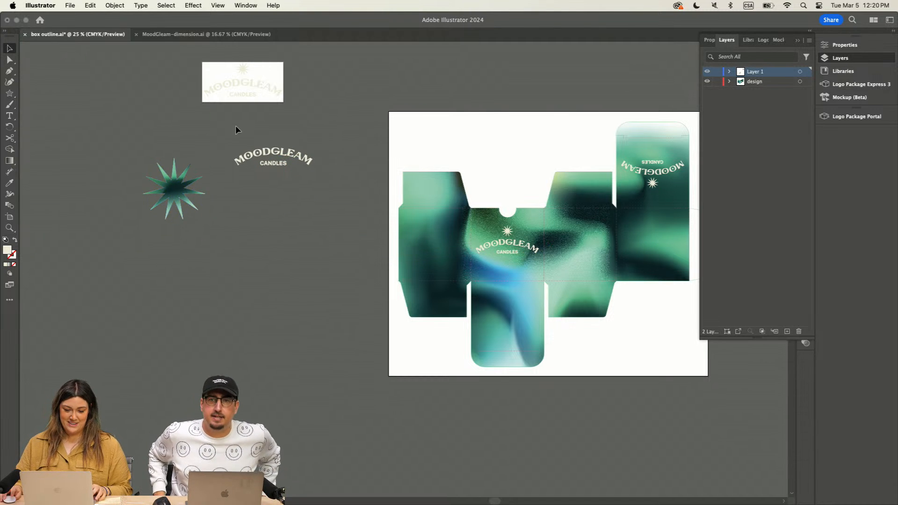
Step: Duplicate the original logo into the blank canvas below the wordmark and move the gradient star up beside the small artboard
left_click(243, 76)
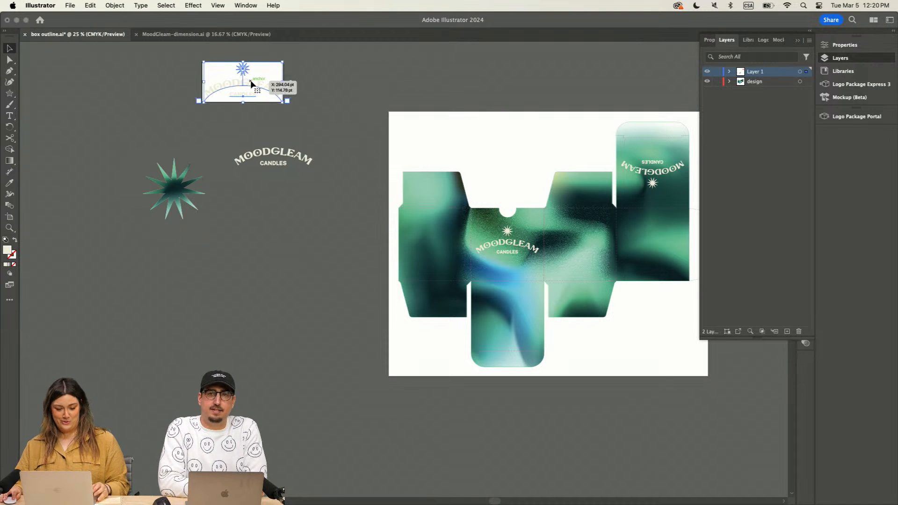
left_click_drag(255, 86, 220, 237)
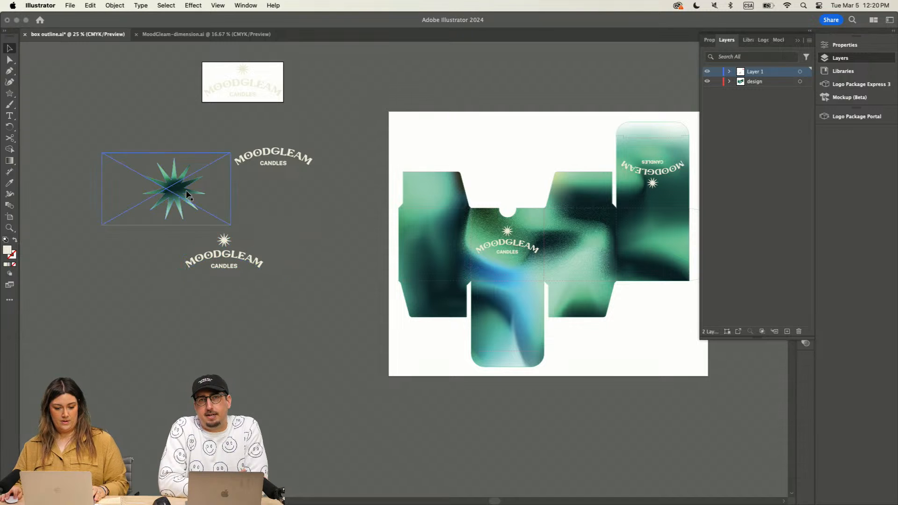
left_click_drag(187, 194, 151, 130)
left_click(183, 228)
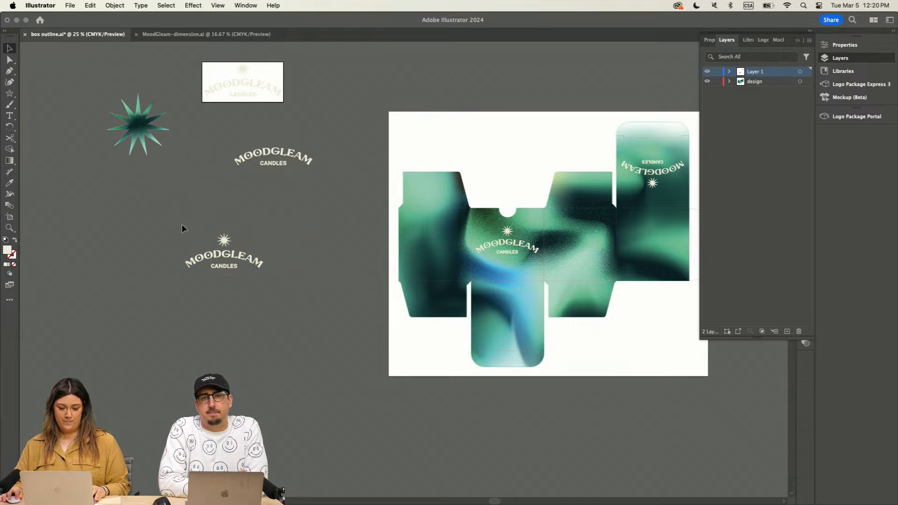
Step: Separate the small star from the new logo copy and move it into the empty area above its wordmark
left_click(258, 297)
left_click_drag(225, 237, 411, 276)
left_click(242, 225)
key("super+equal")
key("super+equal")
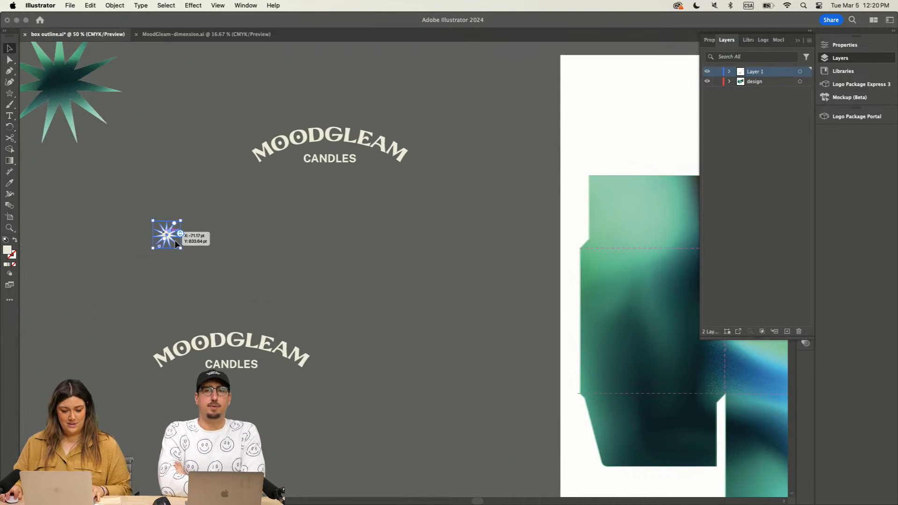
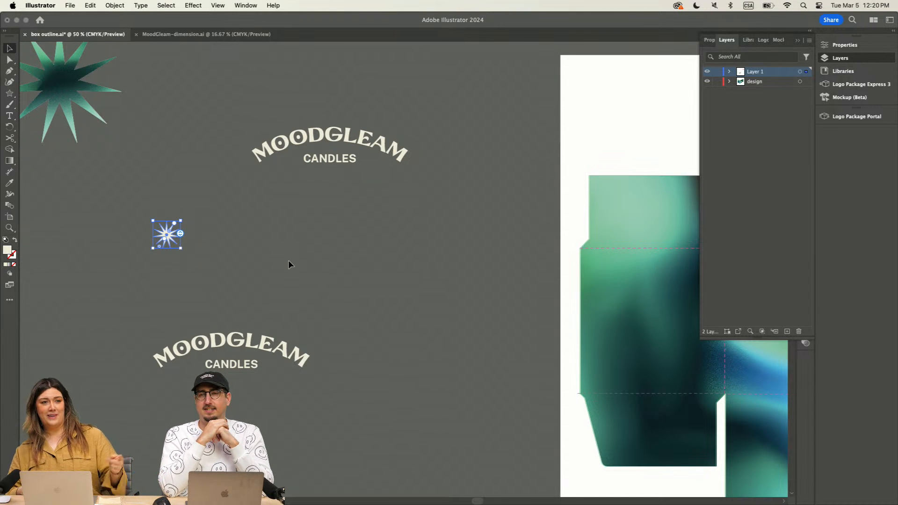
Step: Make a new pattern swatch from the small cream star on the blank canvas
scroll(277, 258, "right", 1)
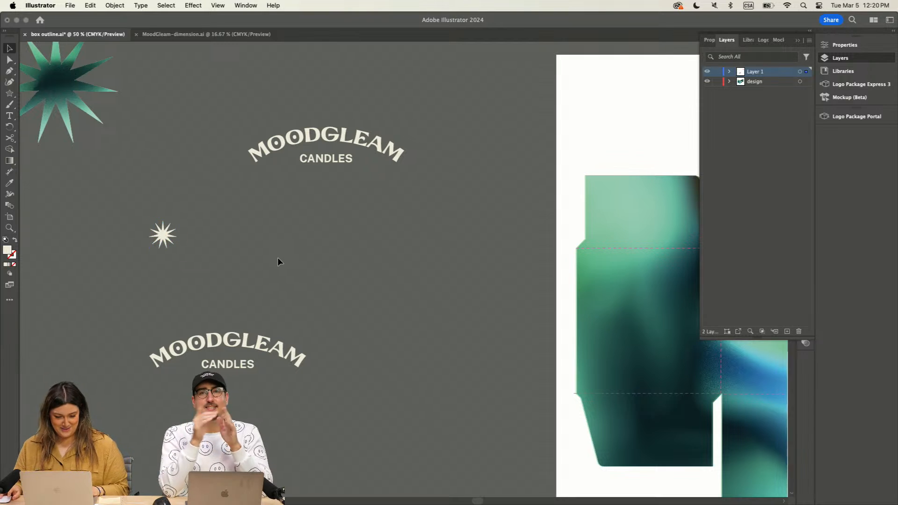
left_click(112, 202)
scroll(247, 274, "up", 1)
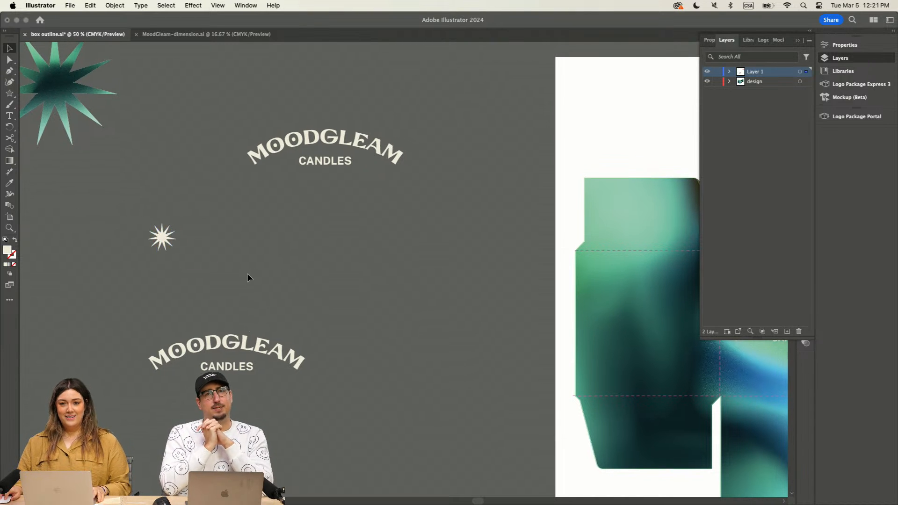
scroll(246, 274, "down", 1)
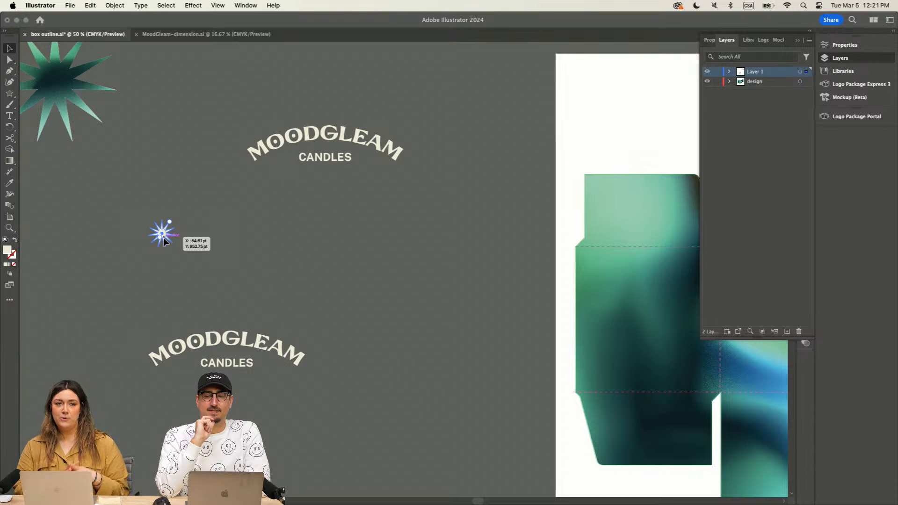
left_click(87, 5)
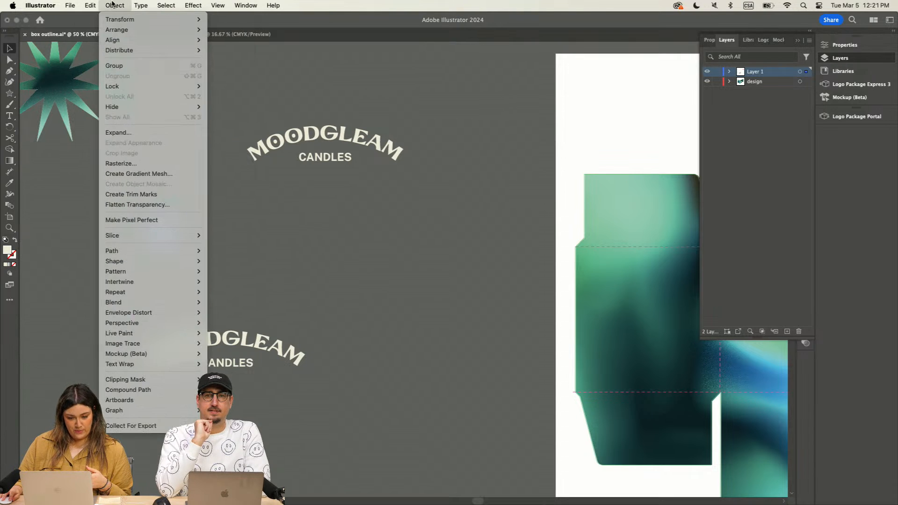
mouse_move(161, 294)
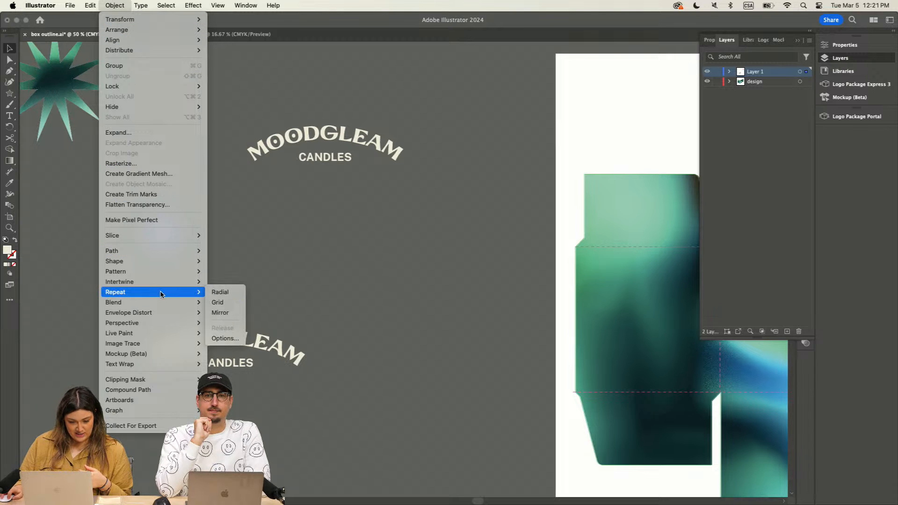
mouse_move(188, 271)
left_click(230, 273)
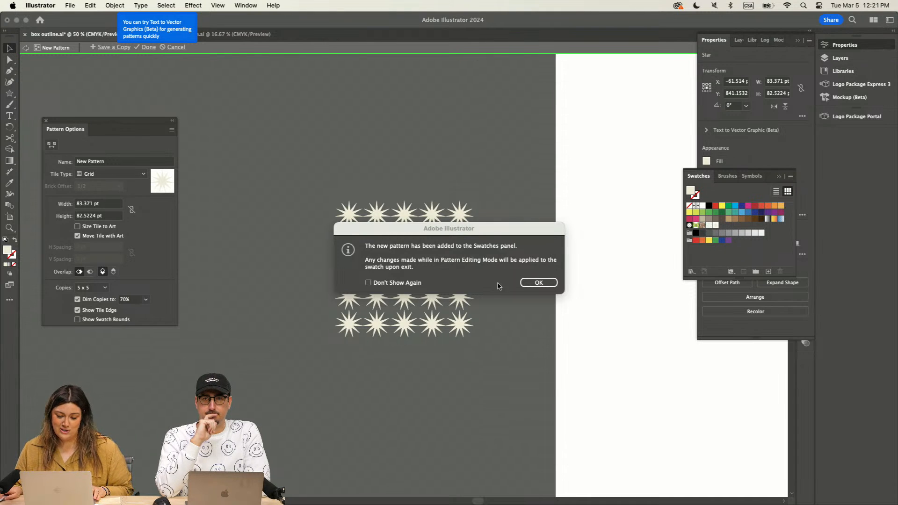
left_click(538, 282)
Step: Set the star pattern to Brick by Row with a 3/4 brick offset and 3 x 1 copies, and finish pattern editing
left_click(114, 174)
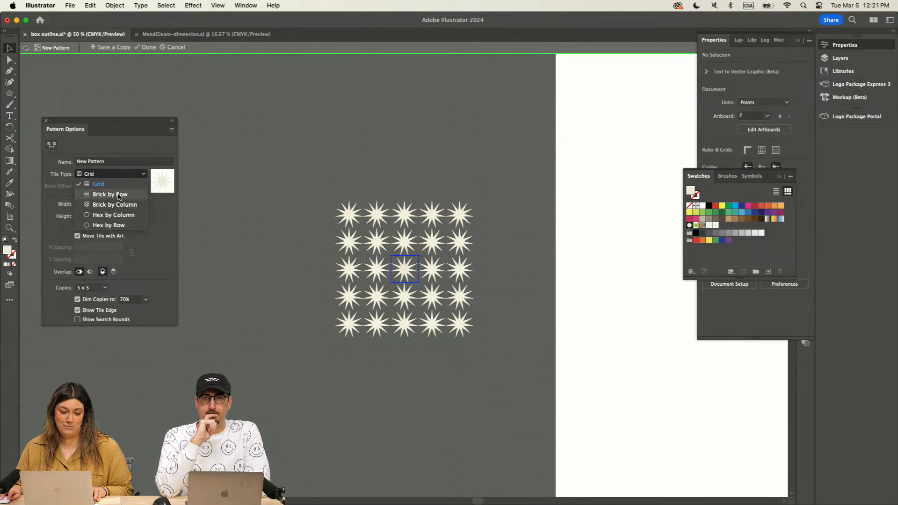
left_click(119, 195)
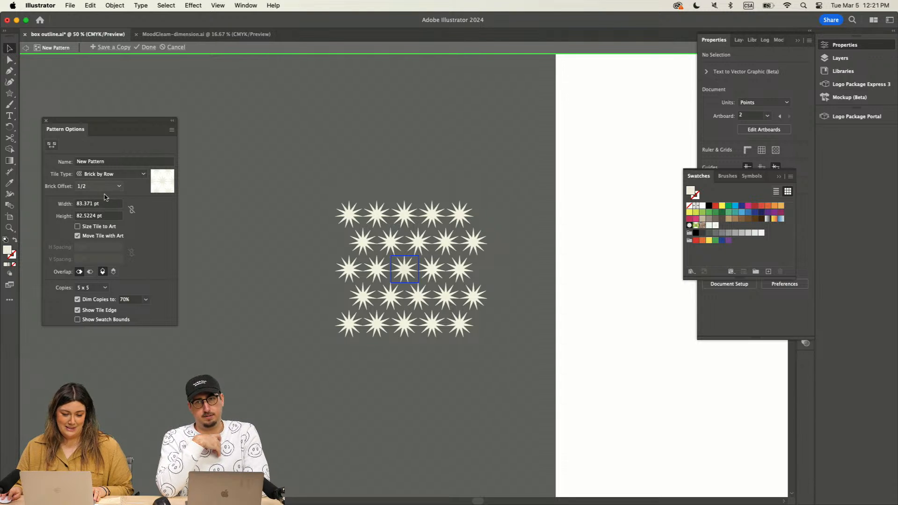
left_click(110, 186)
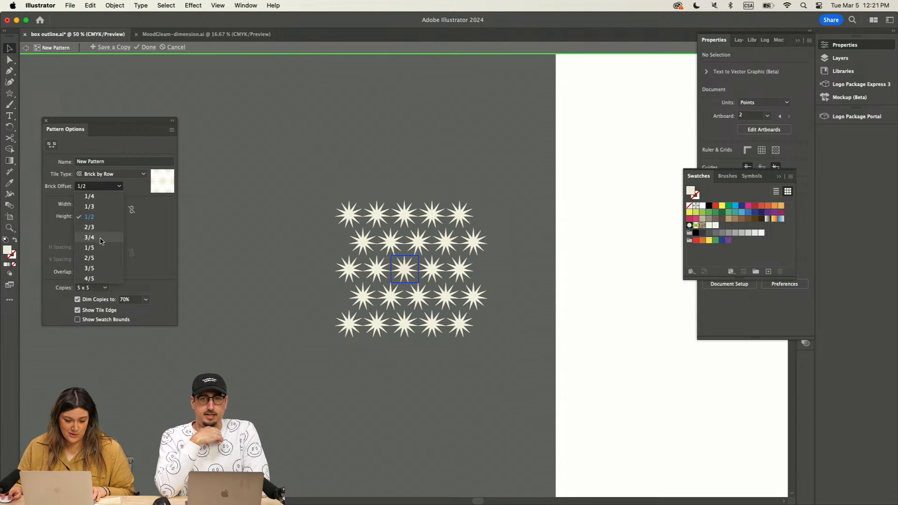
left_click(89, 237)
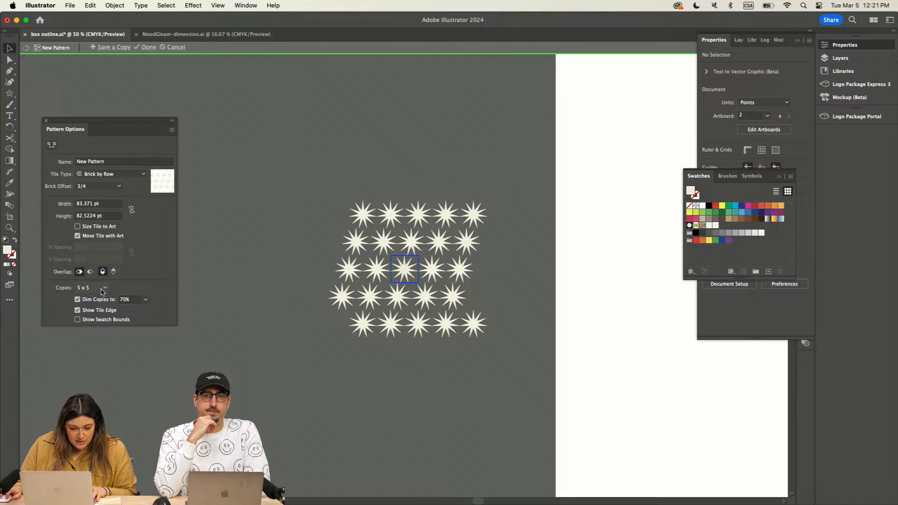
left_click(102, 289)
left_click(94, 359)
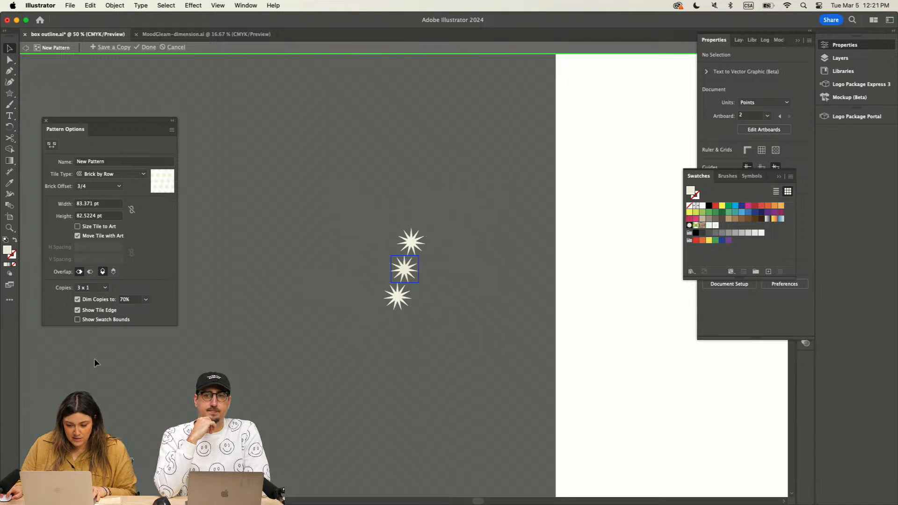
left_click(103, 288)
left_click(240, 228)
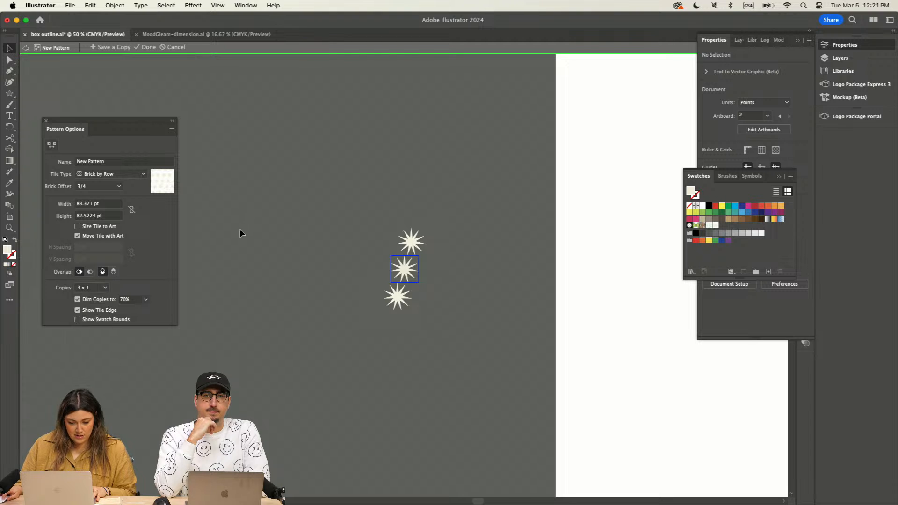
left_click(149, 47)
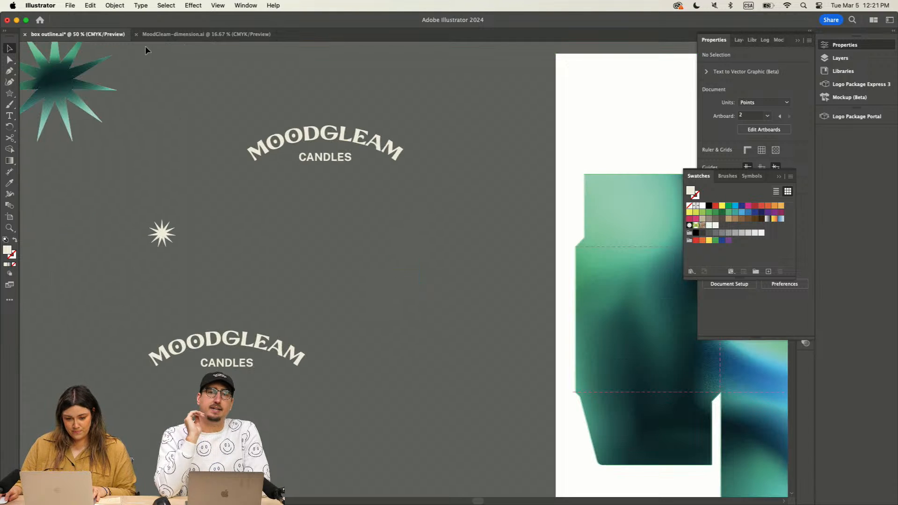
scroll(317, 287, "right", 4)
scroll(317, 288, "left", 1)
scroll(317, 288, "up", 1)
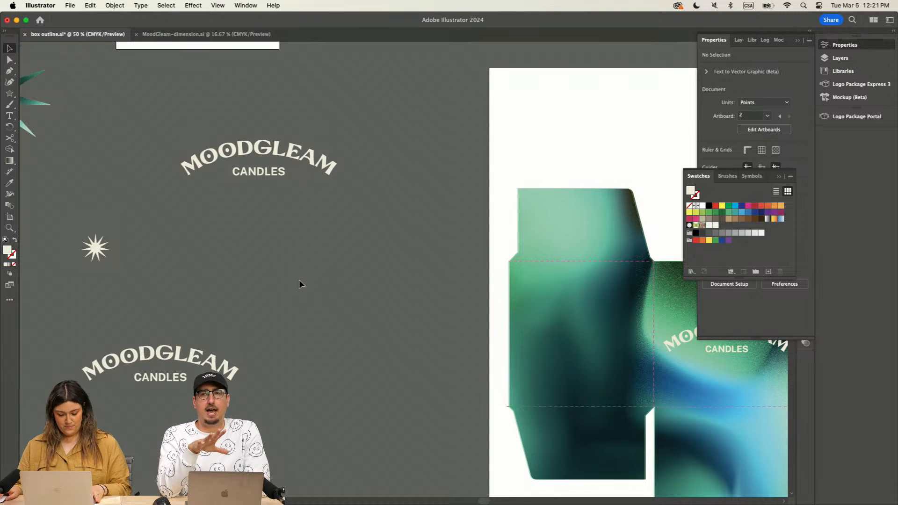
key("a")
left_click_drag(563, 316, 546, 316)
left_click(373, 287)
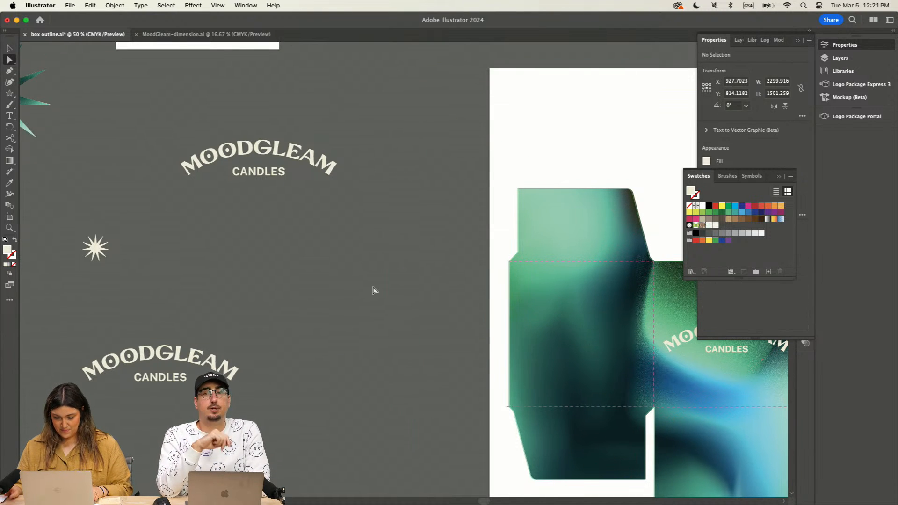
key("super+minus")
key("super+minus")
left_click_drag(414, 211, 206, 212)
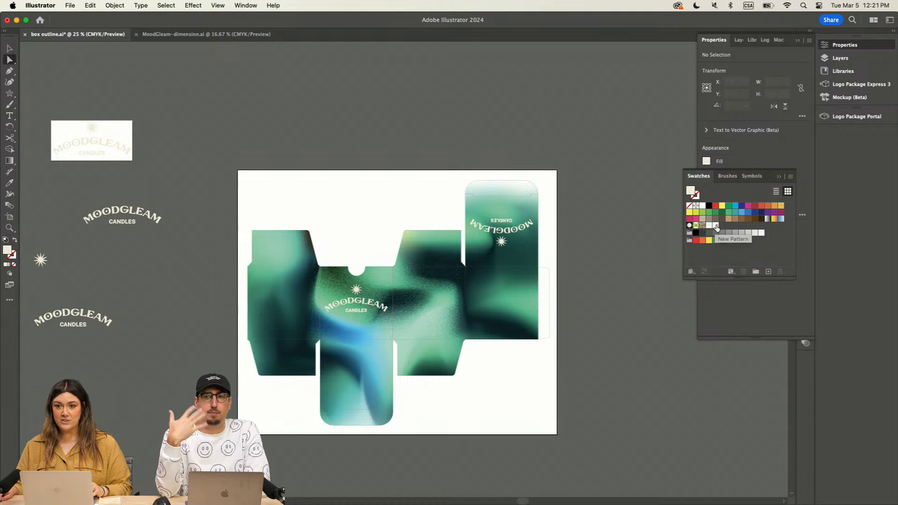
Step: Try to move the box outline up and away from the gradient artwork
key("v")
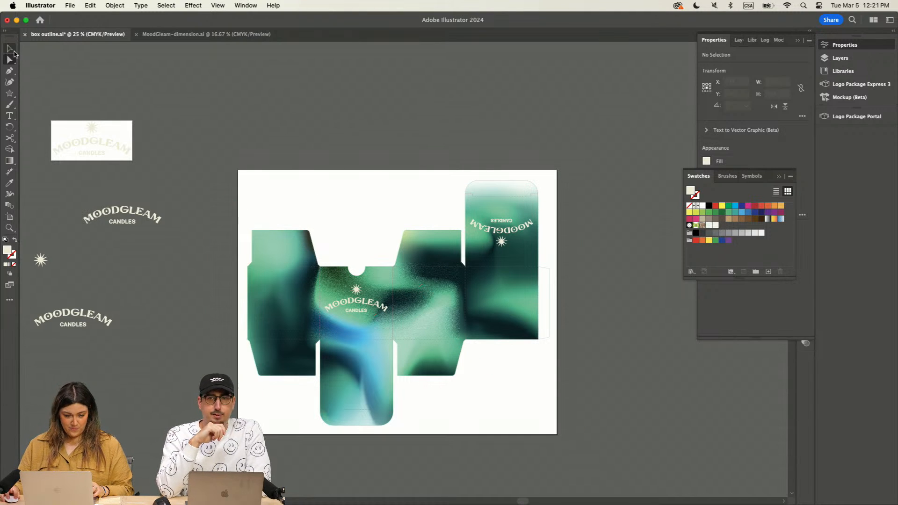
left_click(529, 183)
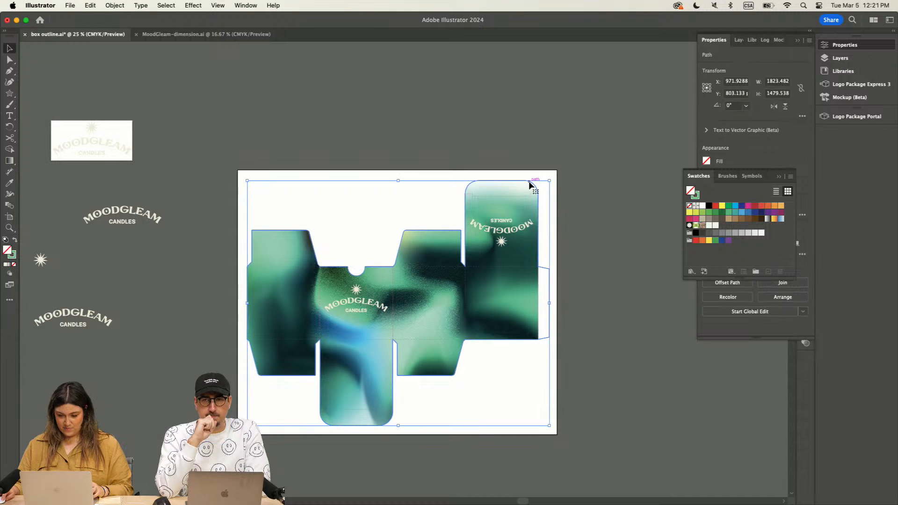
left_click_drag(530, 183, 450, 94)
key("super+z")
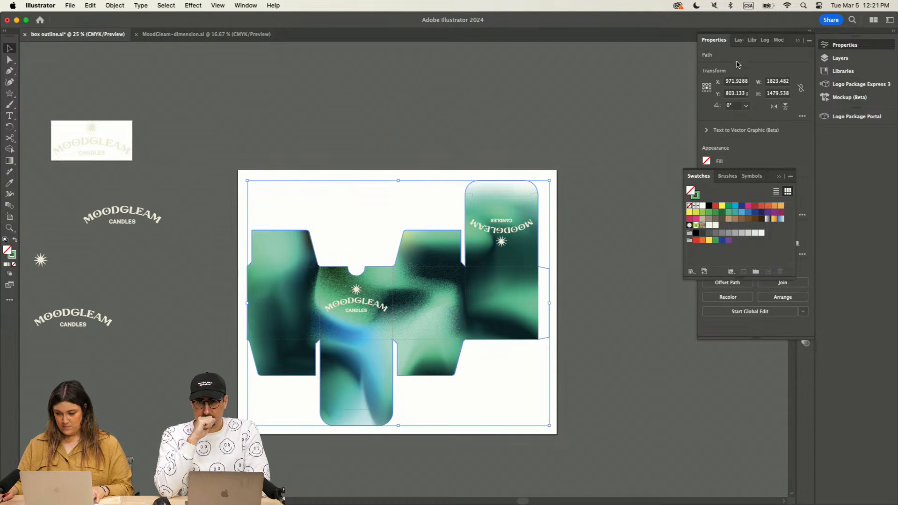
Step: Place the box outline and the top flap's fold line together in the empty canvas above the artboard
left_click(777, 177)
left_click(515, 195)
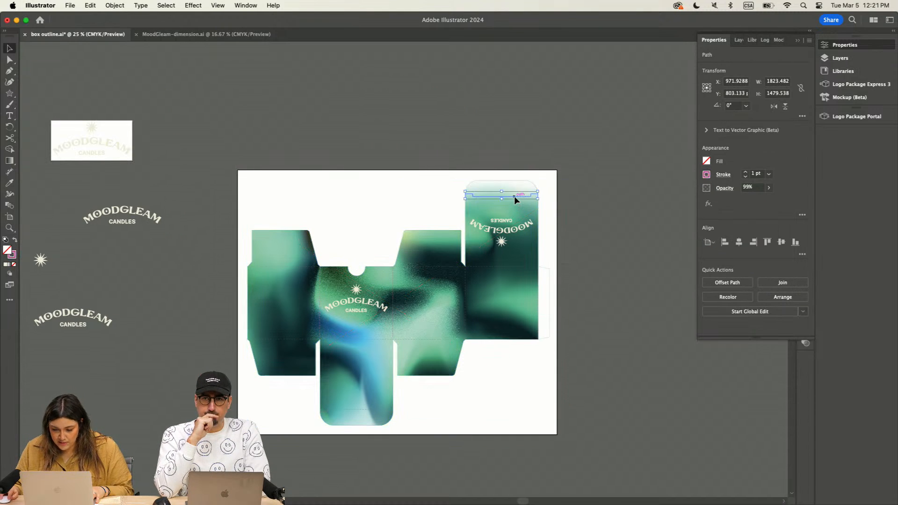
left_click(425, 174)
left_click(465, 193)
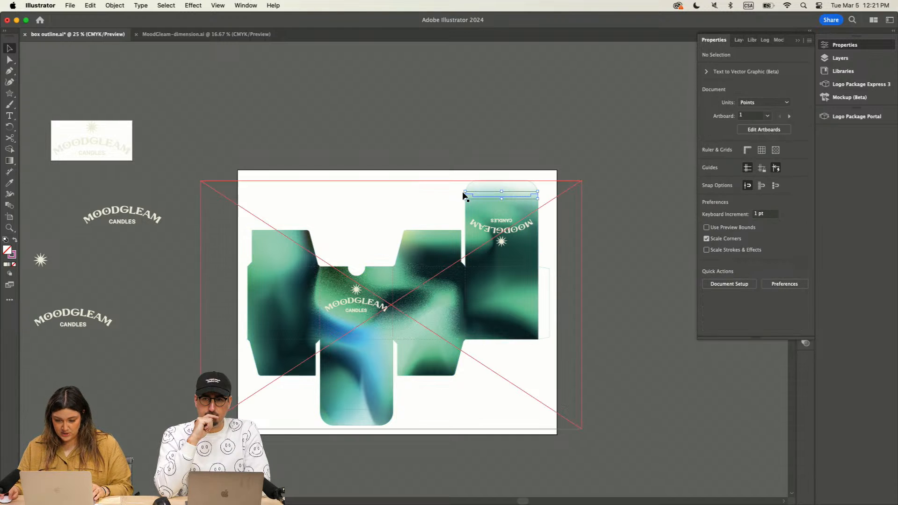
left_click_drag(437, 231, 435, 94)
scroll(634, 240, "up", 5)
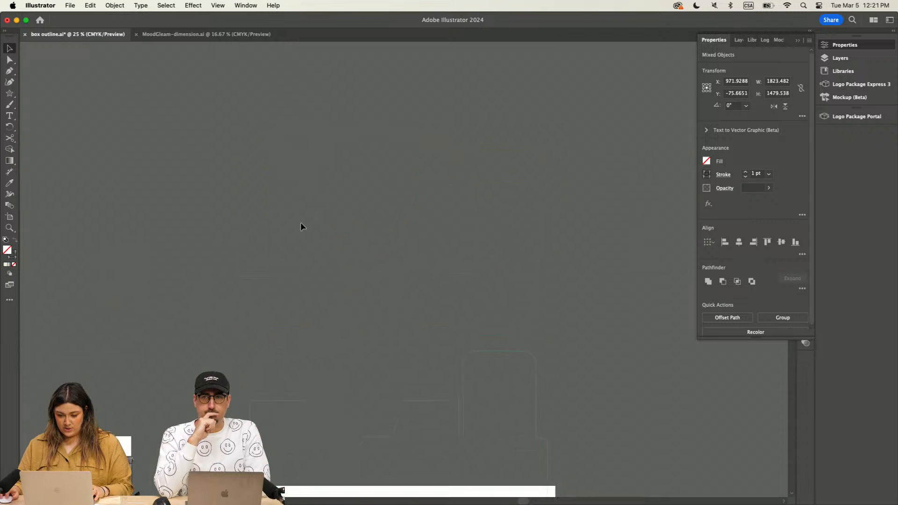
left_click_drag(534, 417, 517, 283)
scroll(703, 298, "down", 1)
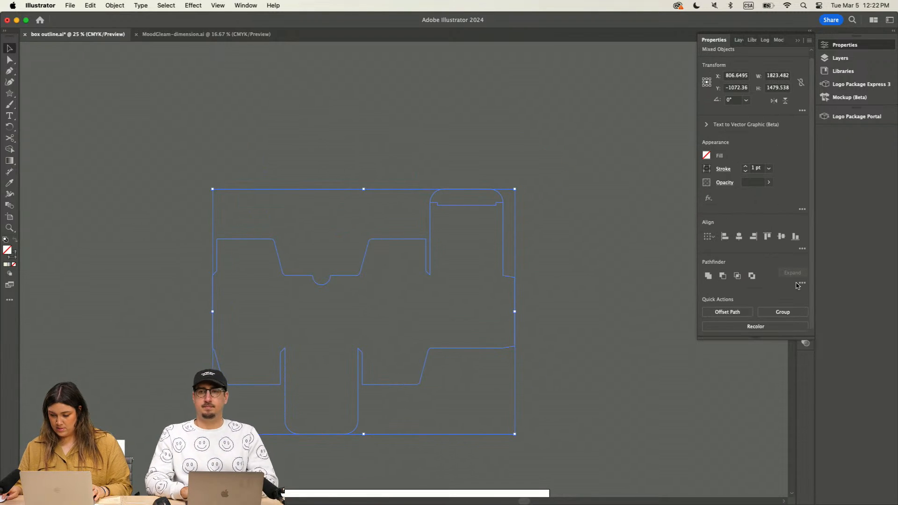
Step: Try to split the box outline along the top flap's fold line with Pathfinder Divide
left_click(802, 283)
left_click(698, 335)
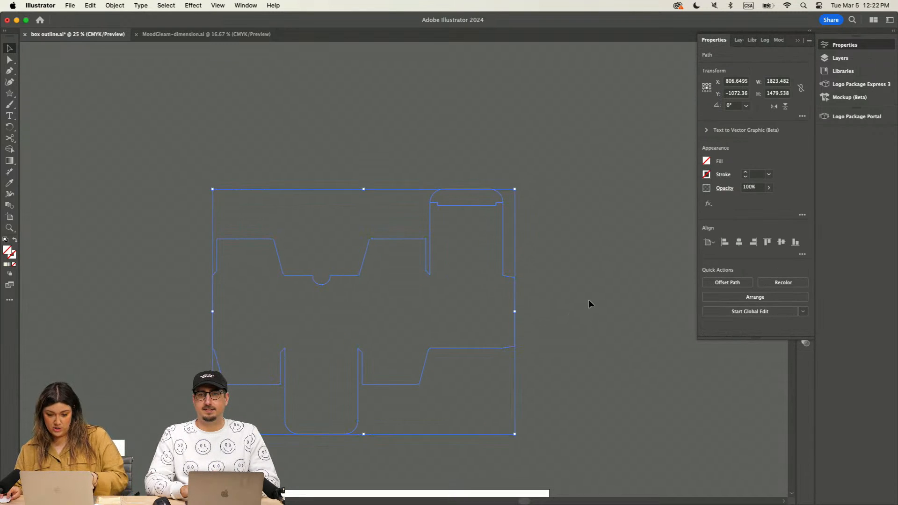
left_click(434, 170)
left_click(481, 203)
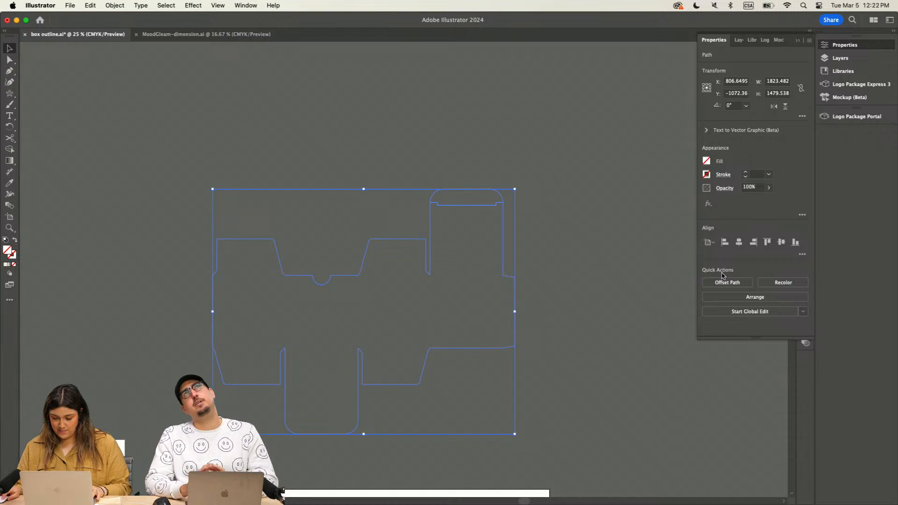
left_click(524, 240)
key("super+a")
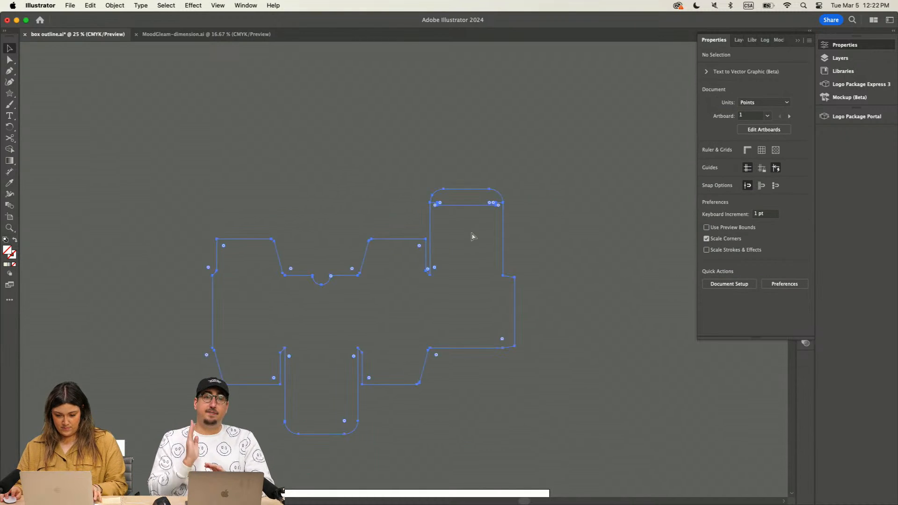
left_click(542, 241)
Step: Extend both ends of the top flap's fold line outward past the flap's side edges
key("super+equal")
key("a")
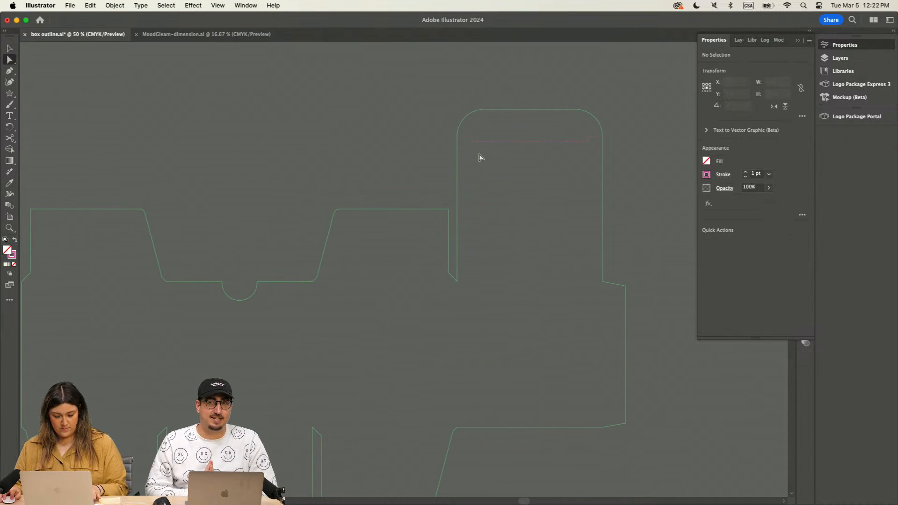
left_click(457, 138)
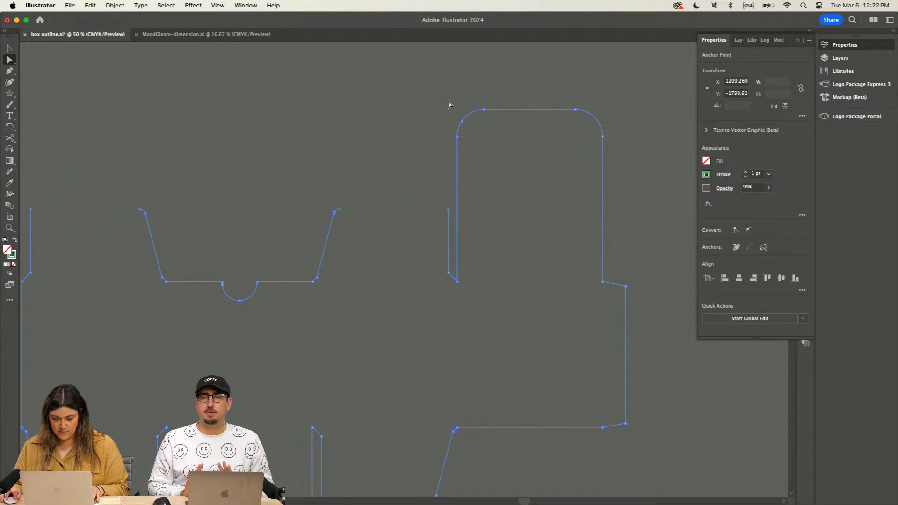
left_click(448, 101)
left_click(557, 141)
key("super+equal")
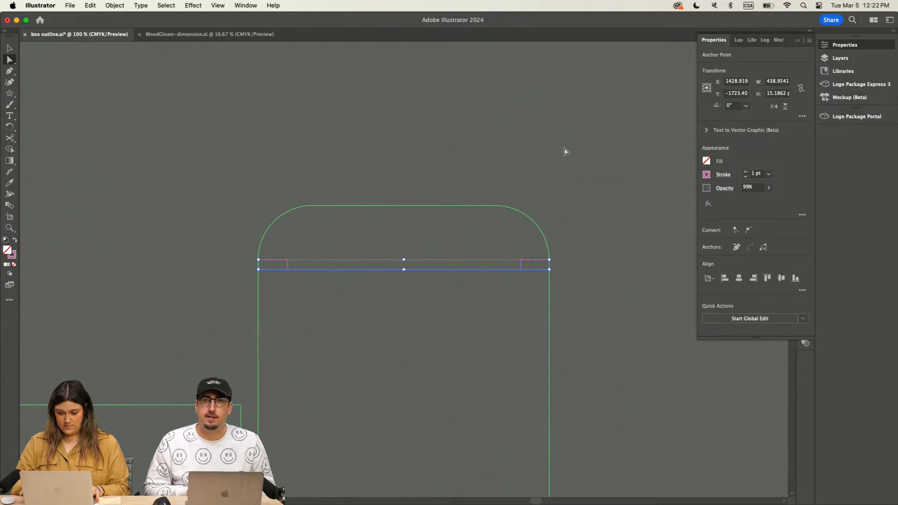
left_click_drag(550, 260, 574, 260)
left_click(258, 260)
left_click_drag(258, 260, 224, 261)
left_click(213, 151)
Step: Divide the box outline along the extended fold line with Pathfinder and ungroup the resulting pieces
key("super+a")
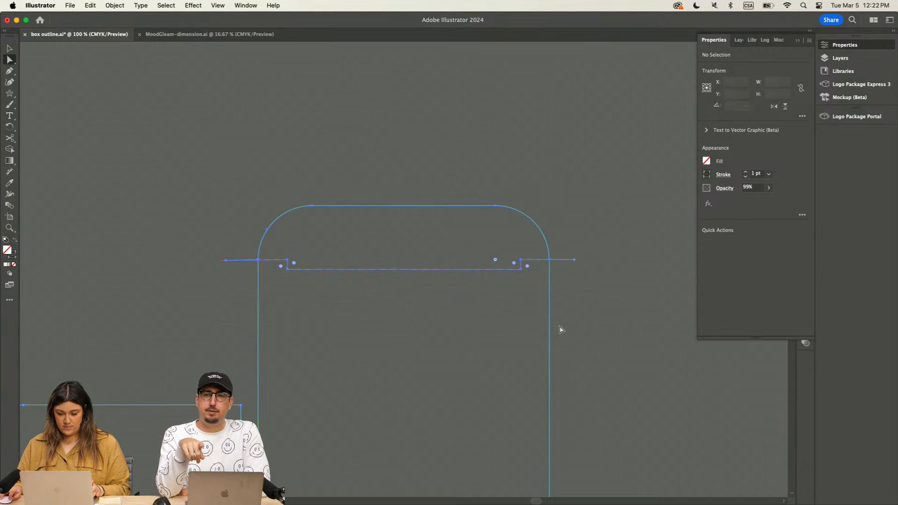
left_click_drag(760, 337, 758, 473)
left_click(10, 49)
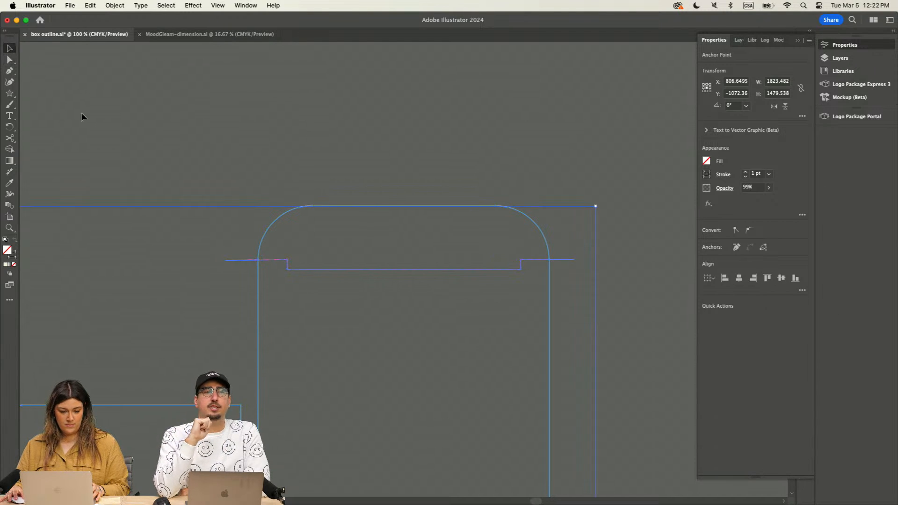
left_click(375, 295)
key("super+a")
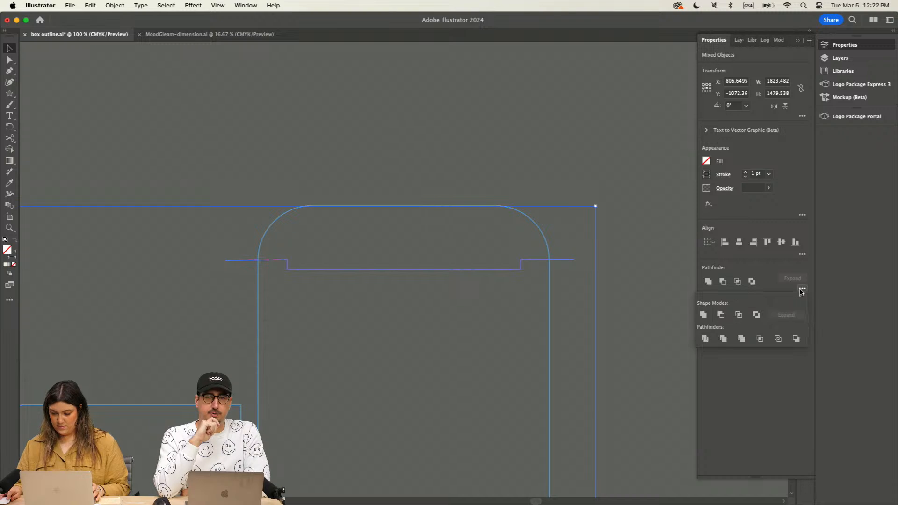
key("Delete")
left_click(549, 333)
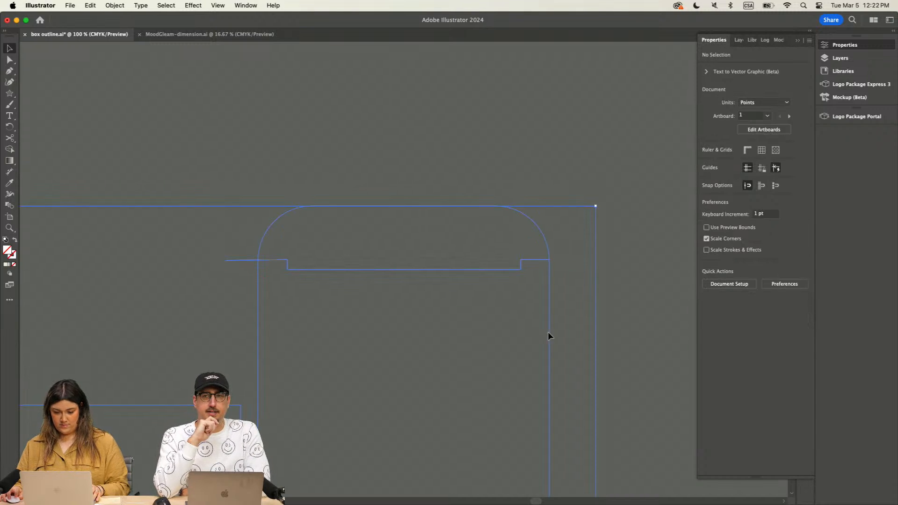
key("super+shift+g")
key("super+shift+g")
Step: Move the separated top flap shape away from the rest of the divided box outline
left_click(595, 347)
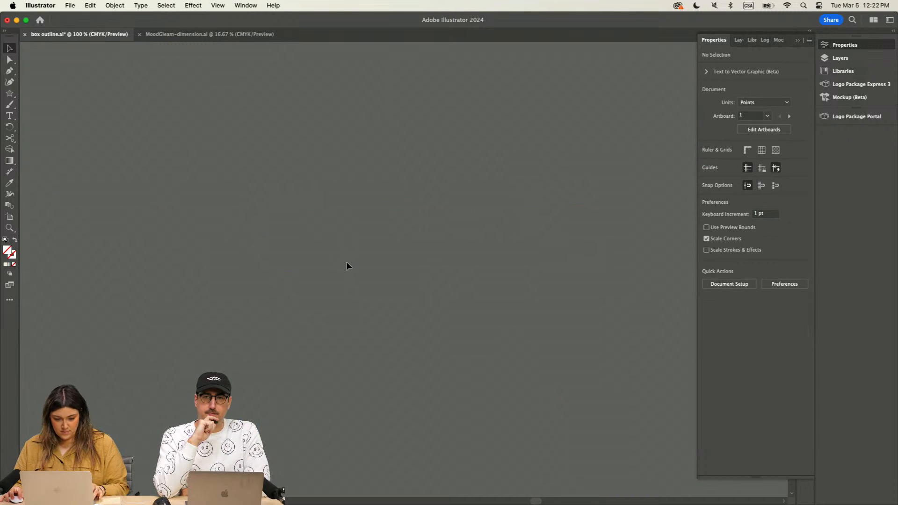
left_click(389, 276)
key("super+minus")
key("super+minus")
key("super+minus")
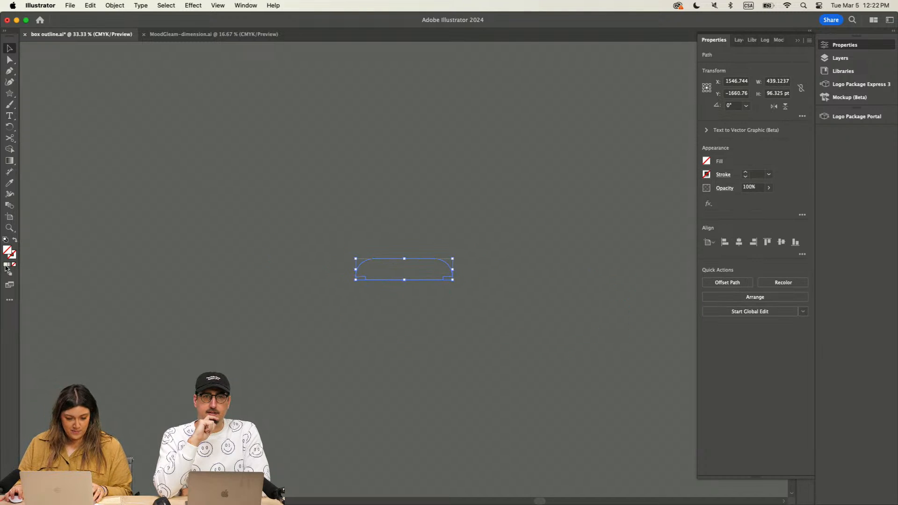
Step: Give the separated flap shape a solid cream stroke (#efead5) with no fill
left_click(13, 257)
left_click(5, 265)
left_click(482, 267)
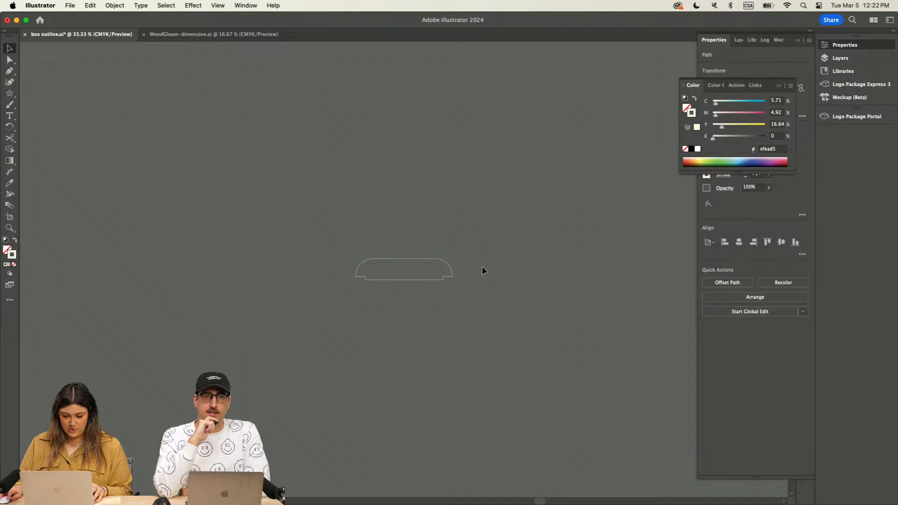
Step: Move the outlined flap shape to the empty canvas just above the box artwork's artboard
left_click_drag(449, 265, 404, 338)
key("super+plus")
key("super+plus")
key("super+plus")
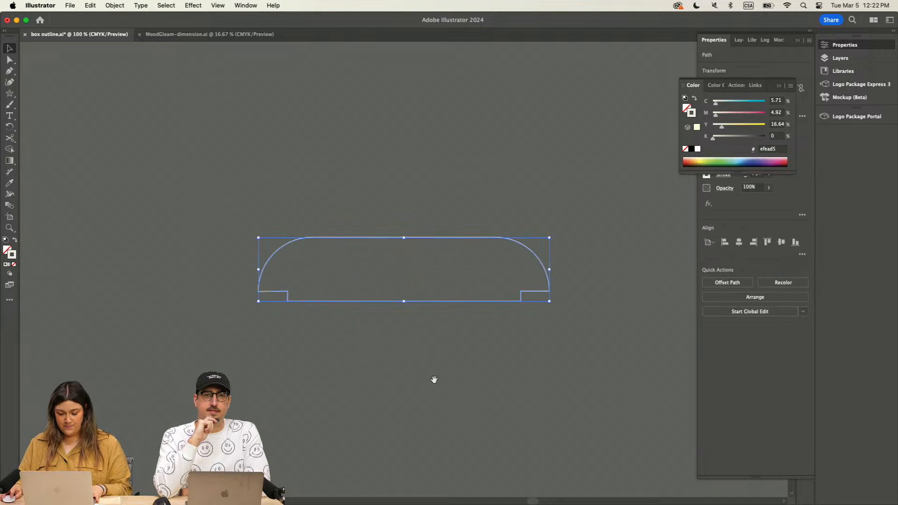
left_click_drag(434, 379, 476, 113)
scroll(481, 317, "up", 5)
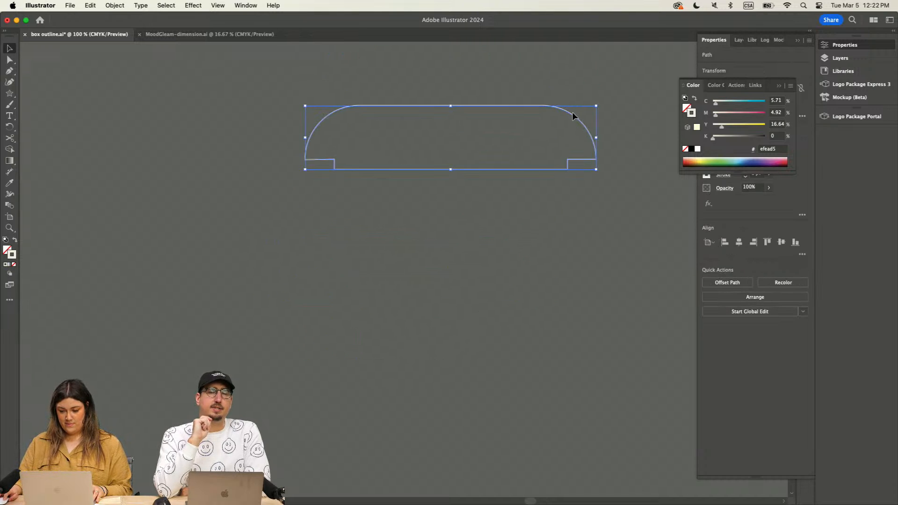
left_click_drag(573, 113, 406, 405)
key("super+minus")
key("super+minus")
key("super+minus")
left_click_drag(399, 359, 365, 159)
left_click_drag(368, 234, 369, 278)
left_click_drag(412, 106, 469, 240)
left_click(778, 86)
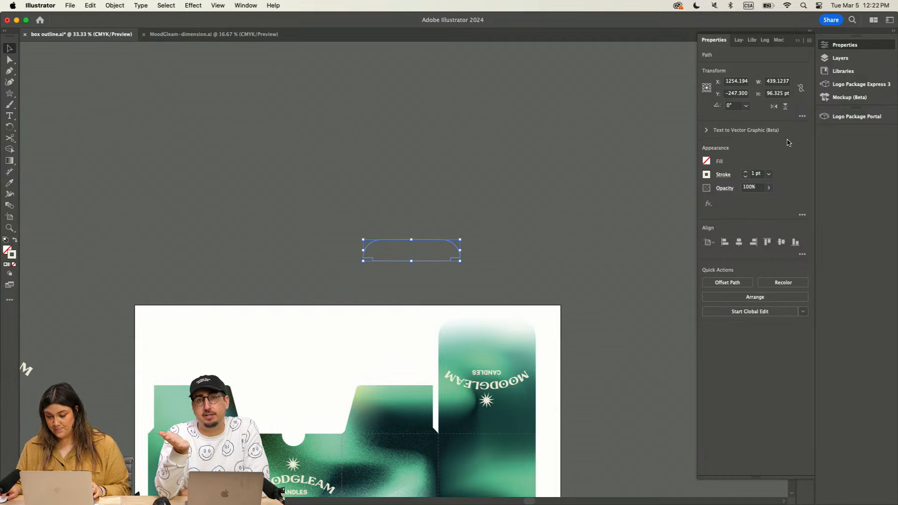
left_click(798, 40)
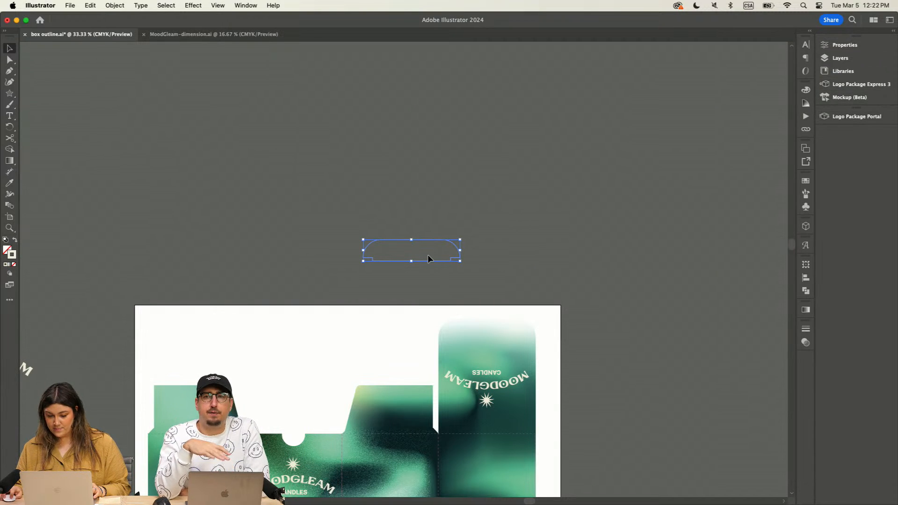
Step: Try applying the star pattern swatch to the flap shape's stroke
left_click(442, 259)
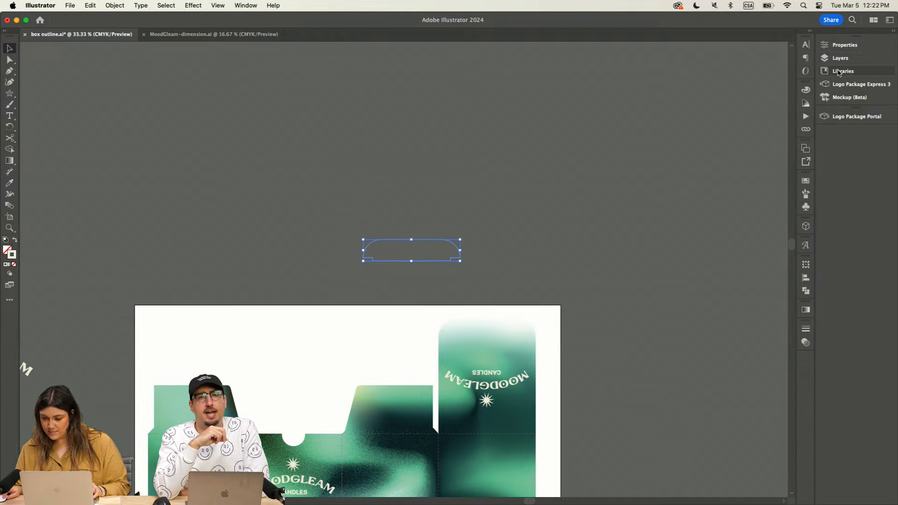
left_click(805, 180)
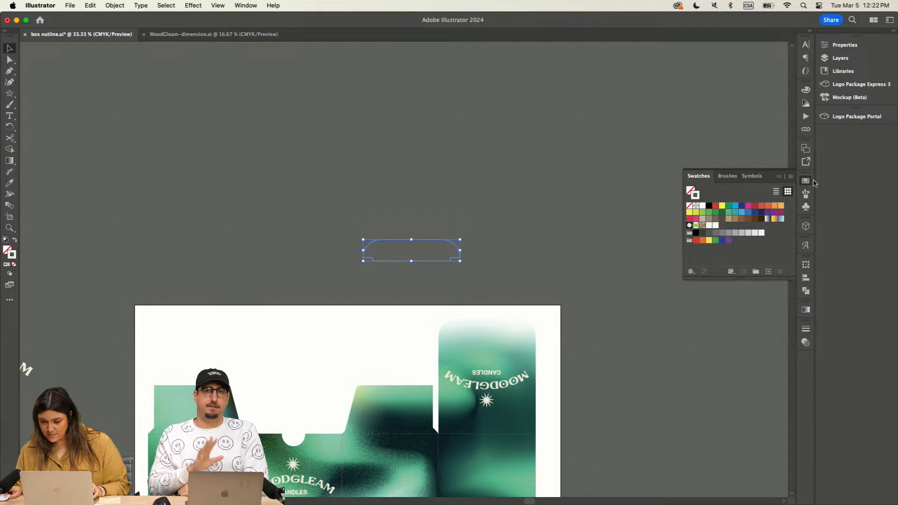
left_click(709, 225)
left_click(552, 245)
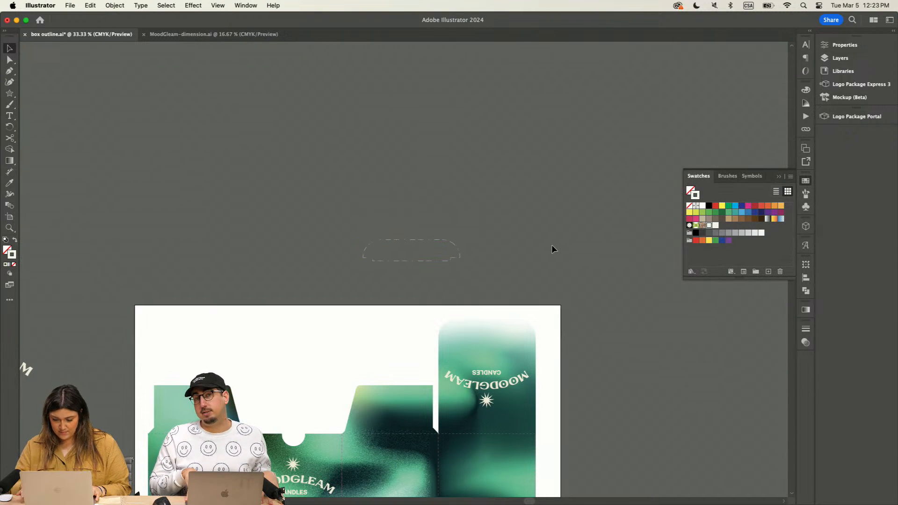
Step: Remove the flap shape's stroke and fill the shape with the star pattern swatch
key("super+equal")
left_click(495, 217)
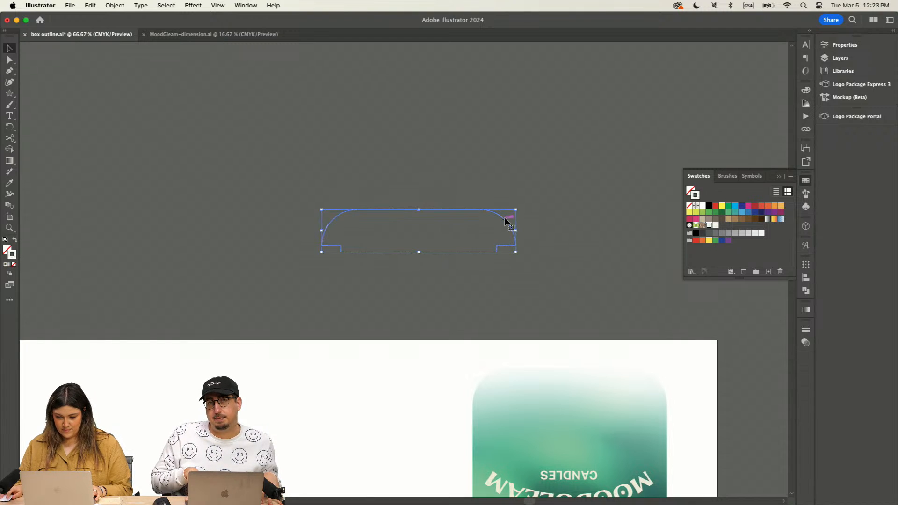
left_click(689, 206)
left_click(716, 226)
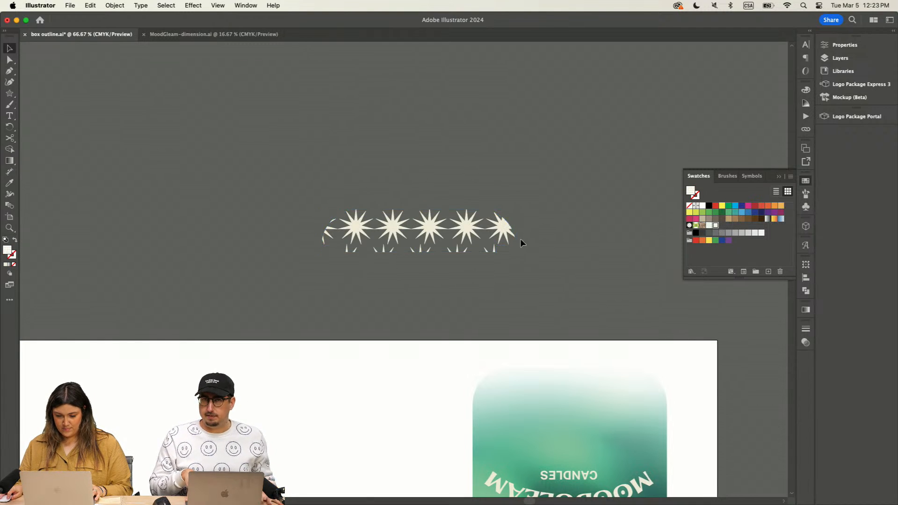
Step: Place the star-patterned shape over the box's top flap, aligned with the flap's rounded edges
left_click_drag(514, 228, 644, 383)
key("super+z")
left_click(608, 294)
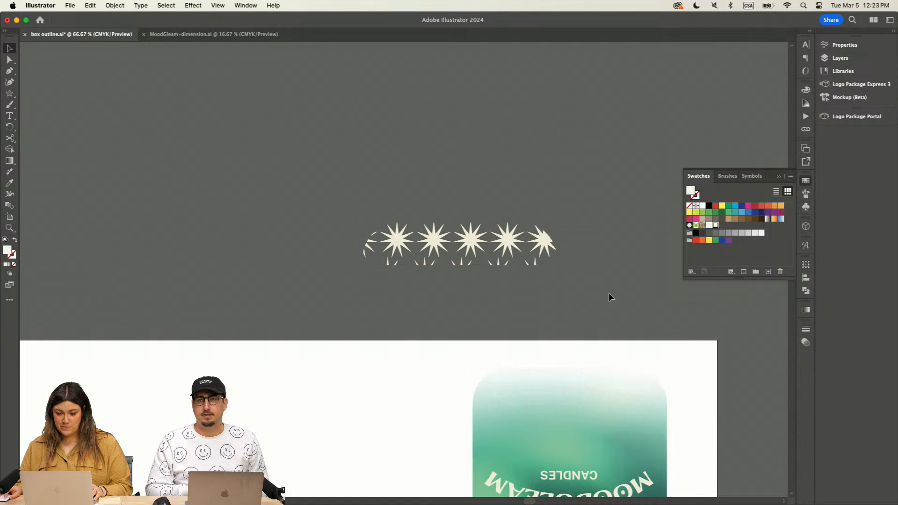
scroll(608, 294, "down", 2)
left_click_drag(525, 211, 650, 348)
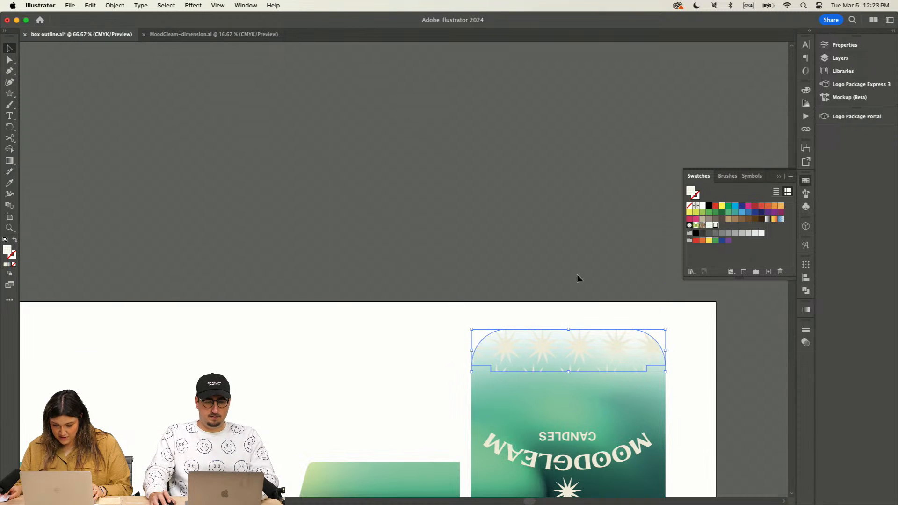
left_click(577, 275)
Step: Duplicate the star-patterned shape into the blank area above the front panel and reflect the copy across the horizontal axis, pattern included
key("super+minus")
key("super+minus")
left_click_drag(517, 308, 435, 166)
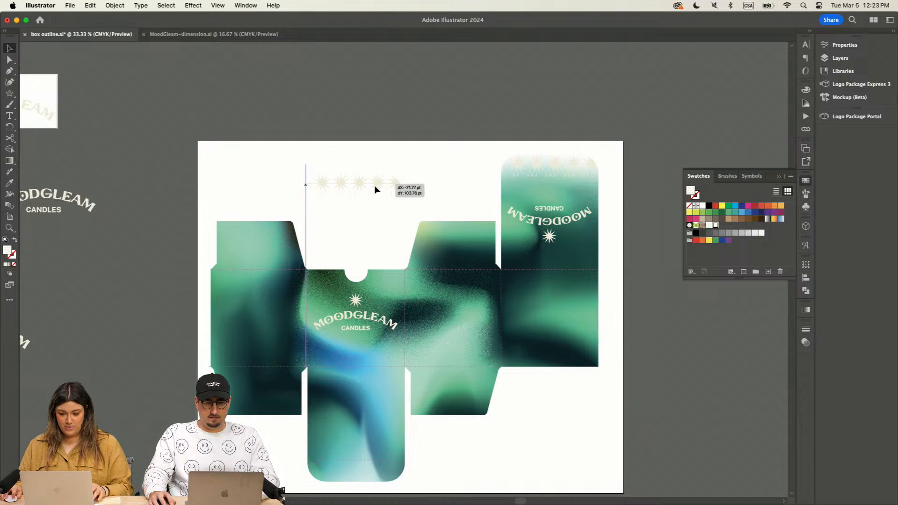
left_click(115, 5)
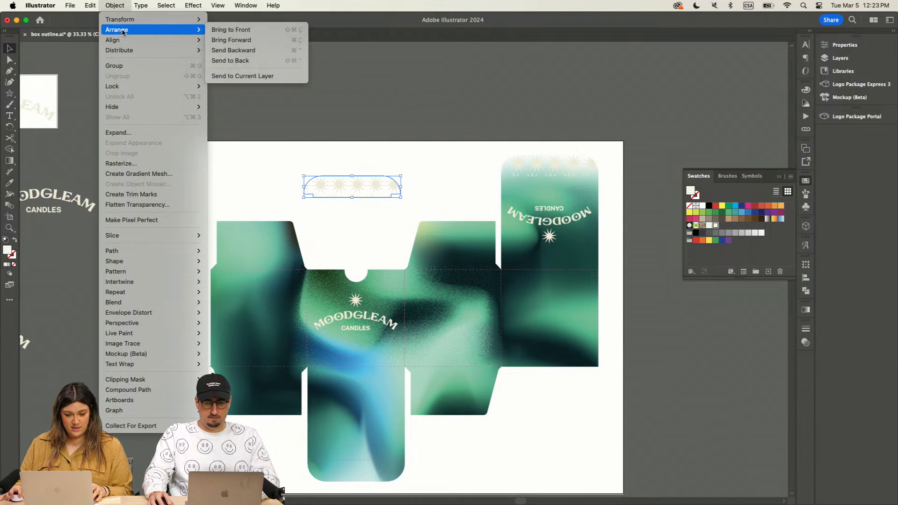
mouse_move(140, 20)
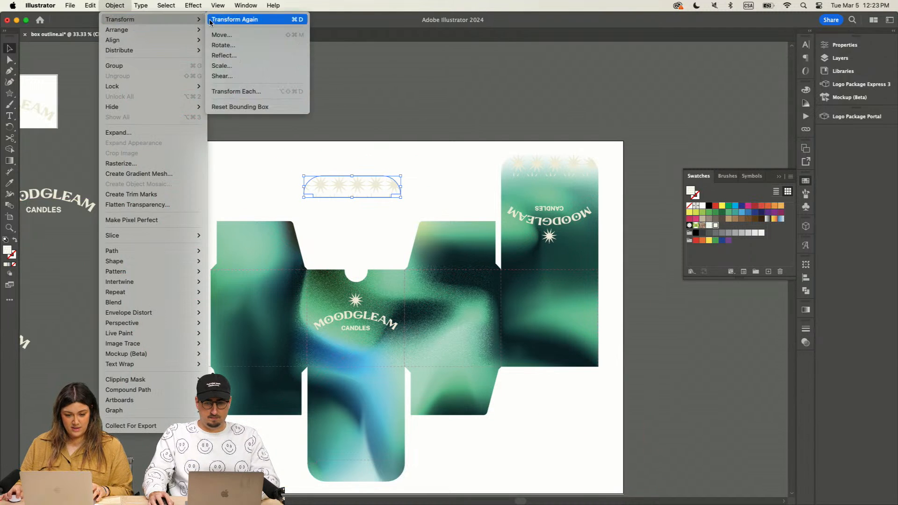
left_click(245, 55)
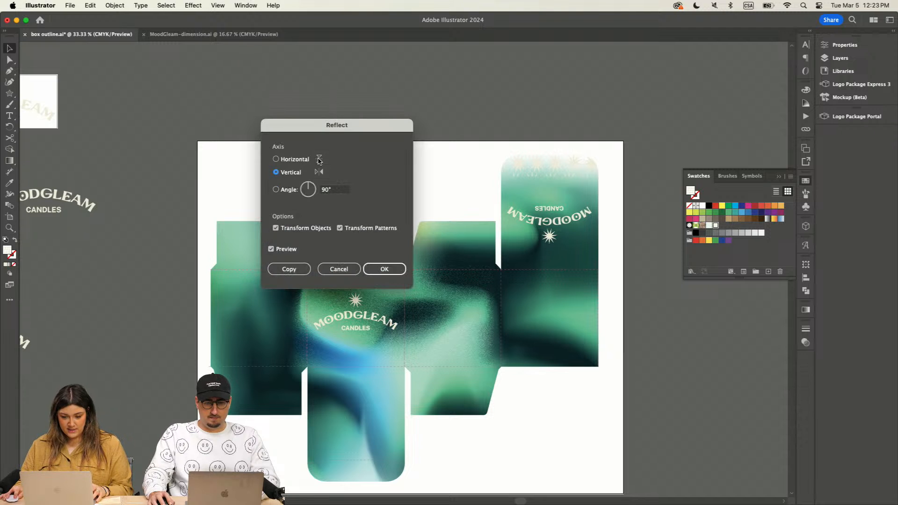
left_click(319, 160)
left_click(384, 269)
Step: Move the reflected star-patterned shape onto the box's bottom flap and align it with the flap's rounded edges
left_click_drag(391, 186, 390, 470)
key("super+equal")
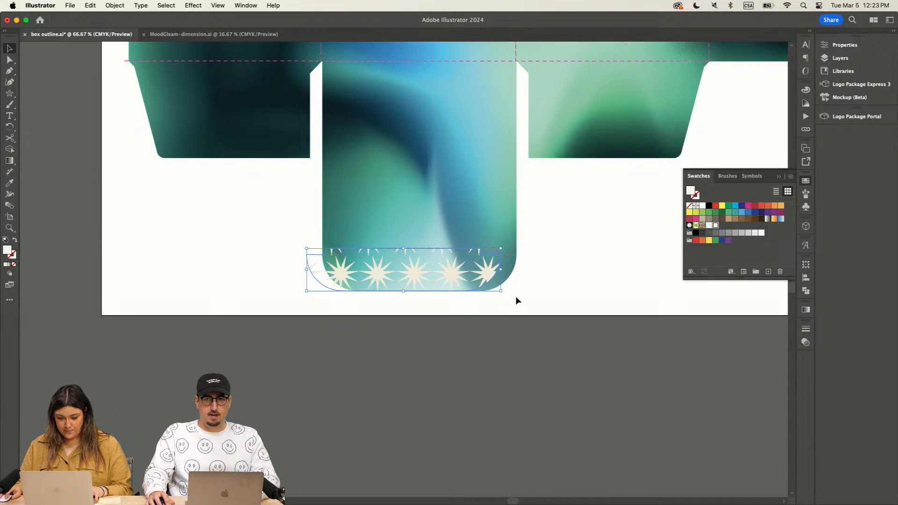
left_click_drag(484, 282, 501, 281)
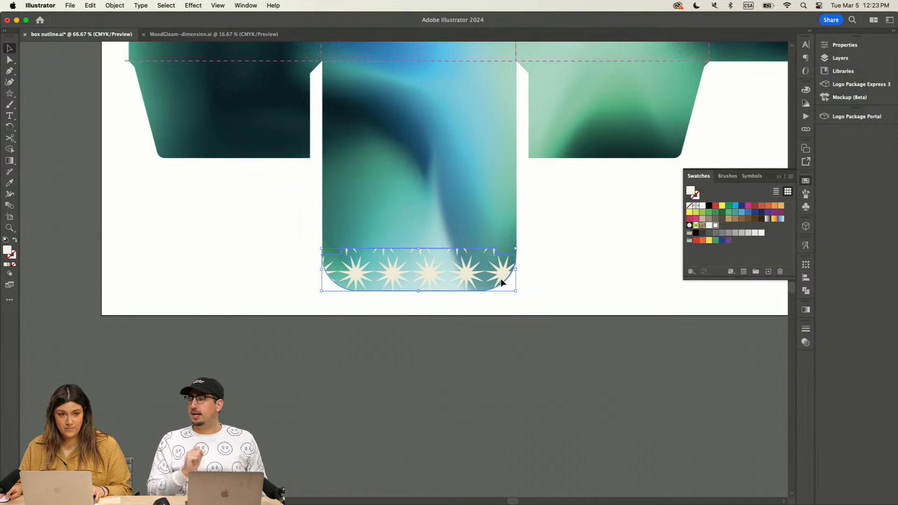
left_click(551, 276)
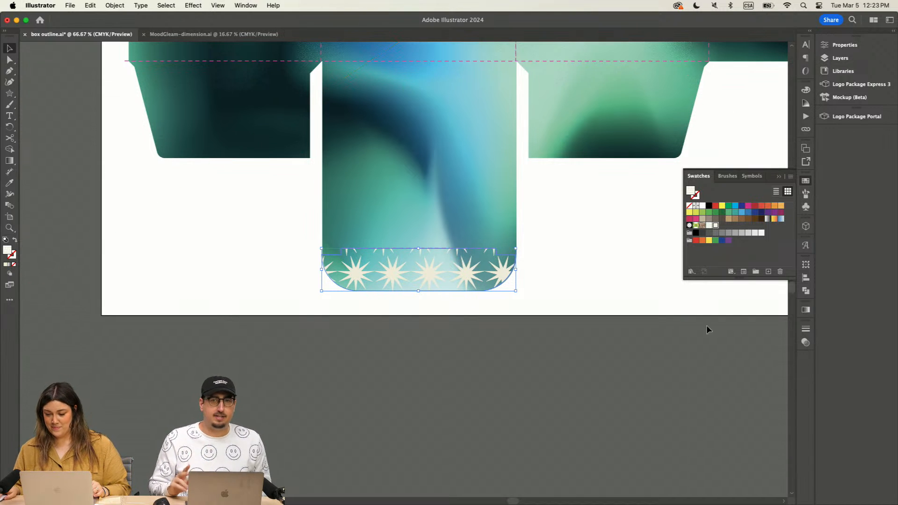
left_click(778, 177)
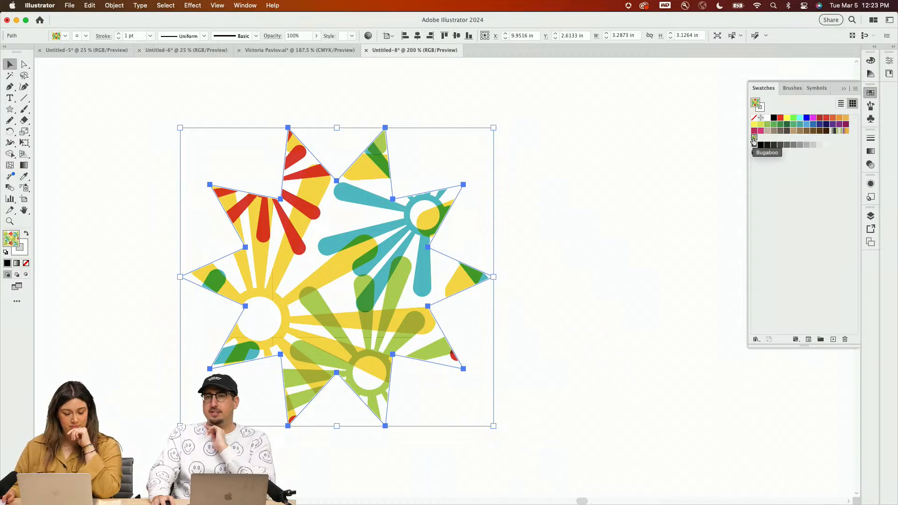
Step: Open the Bugaboo pattern swatch for editing and set its preview copies to 9 x 9
double_click(754, 139)
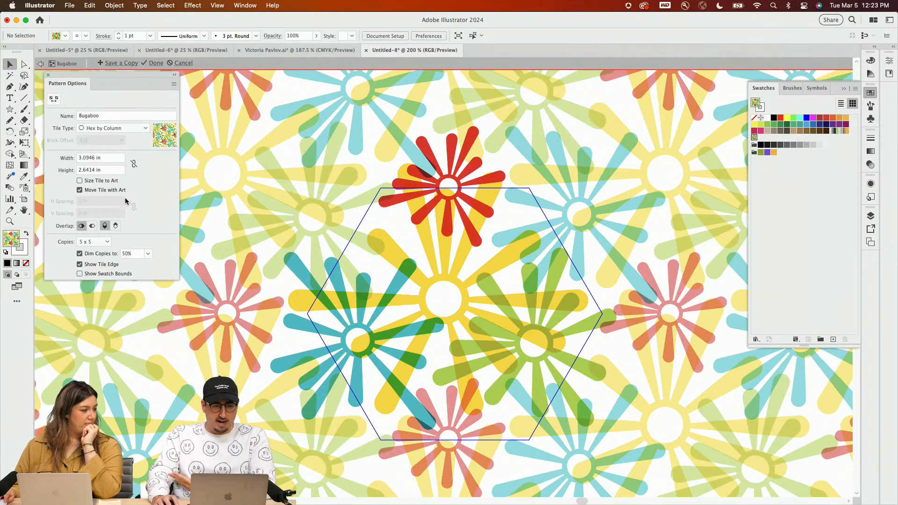
left_click(106, 242)
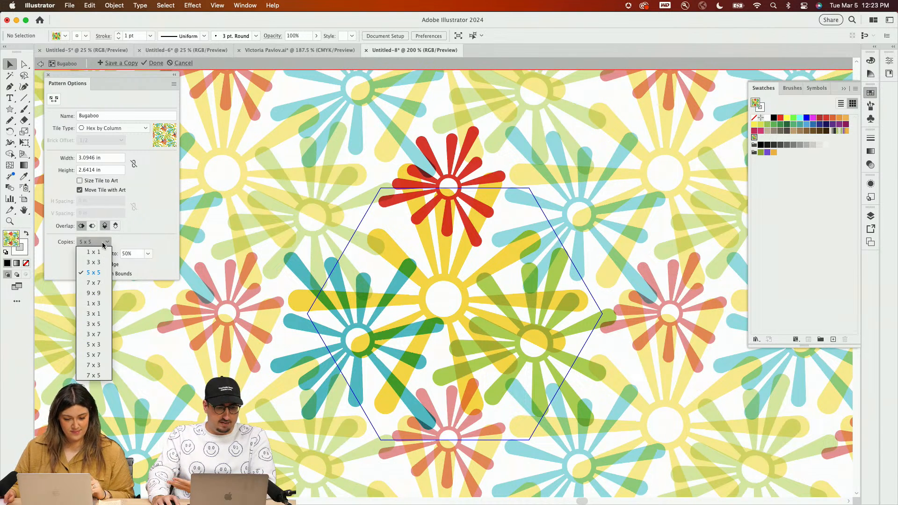
left_click(101, 295)
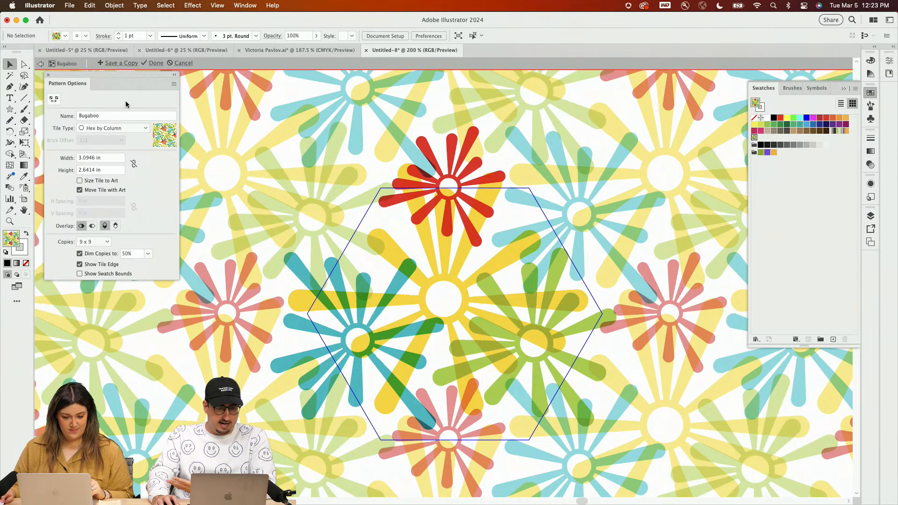
Step: Try the Brick by Row tile type on the Bugaboo pattern and return it to Hex by Column
left_click(108, 128)
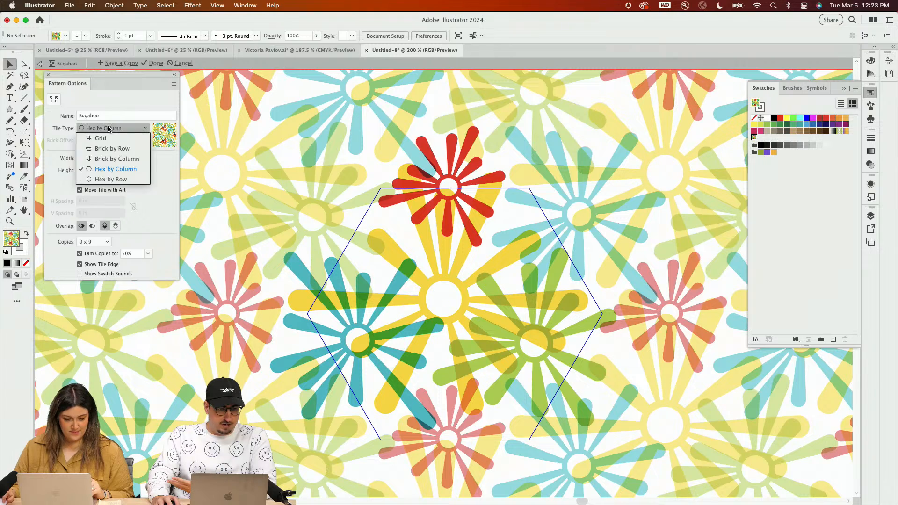
left_click(105, 150)
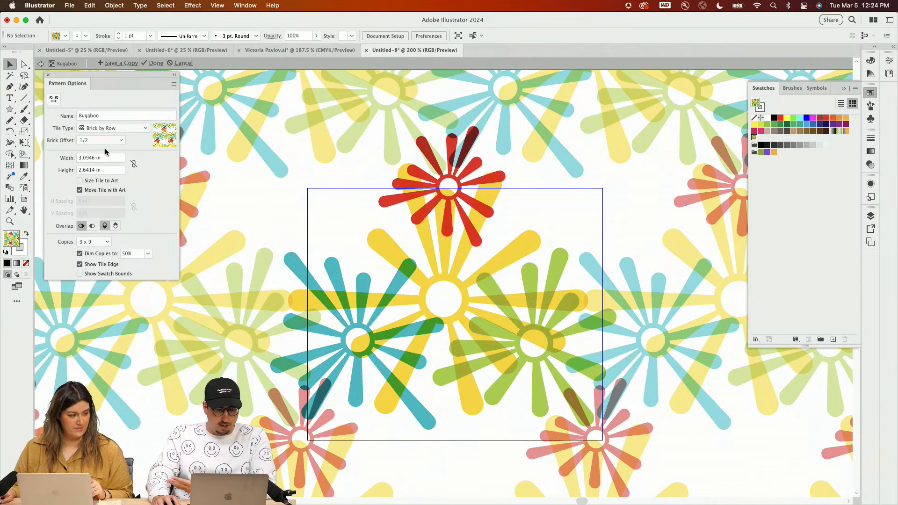
left_click(103, 127)
left_click(108, 169)
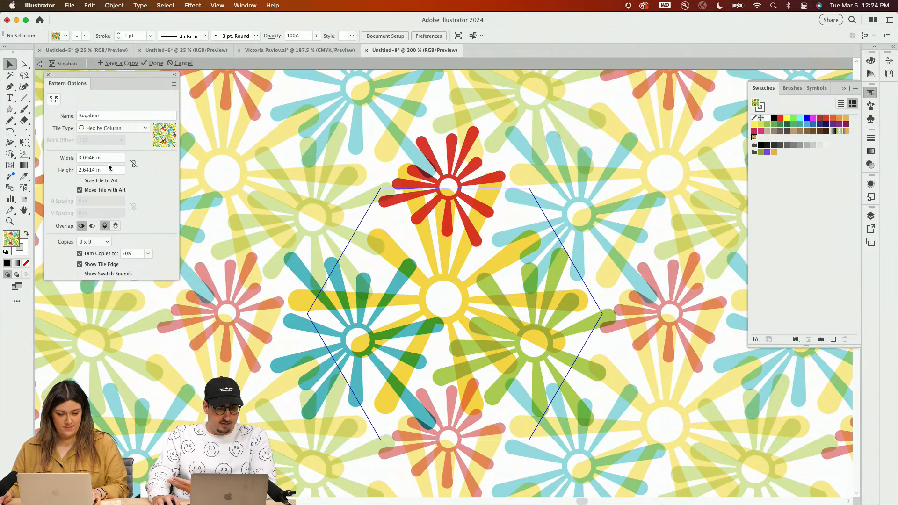
Step: Set the Bugaboo pattern's tile type to Hex by Row and finish editing the pattern
left_click(107, 128)
left_click(114, 177)
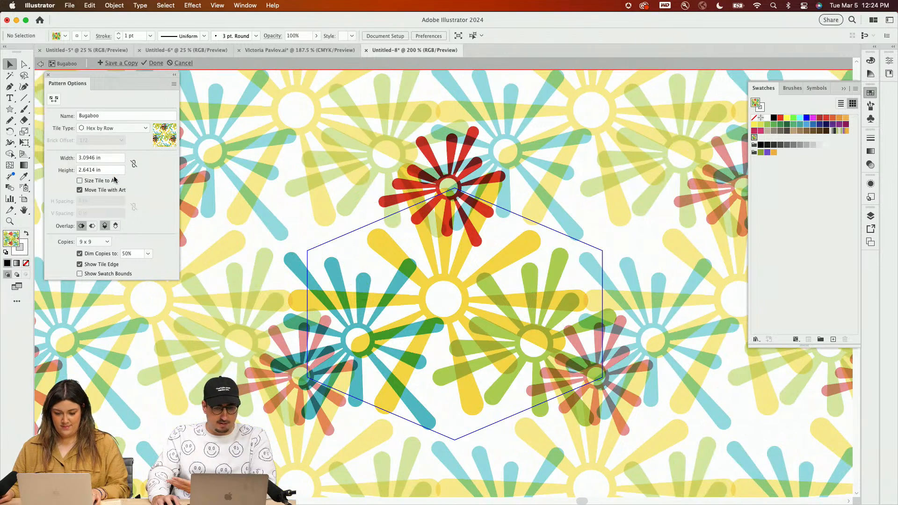
left_click(154, 63)
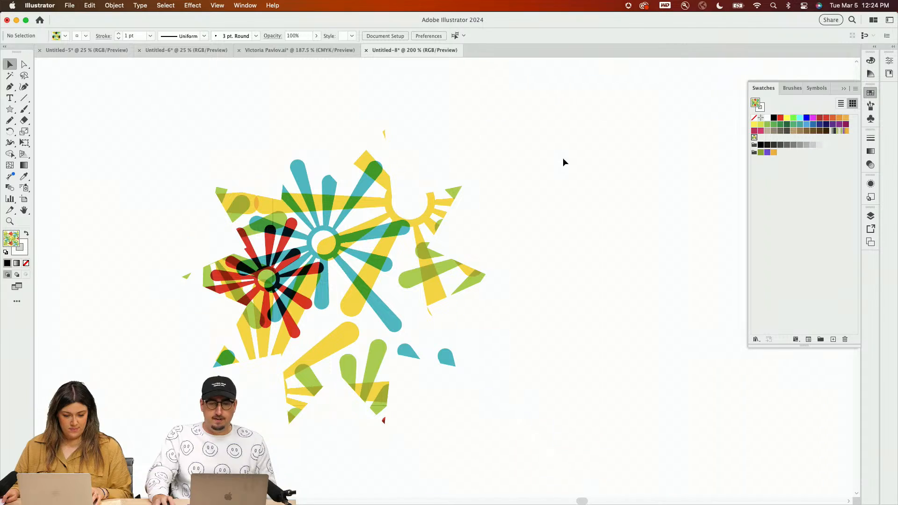
Step: Open the Scale options for the patterned star and disable Transform Objects, leaving Transform Patterns enabled
left_click(395, 221)
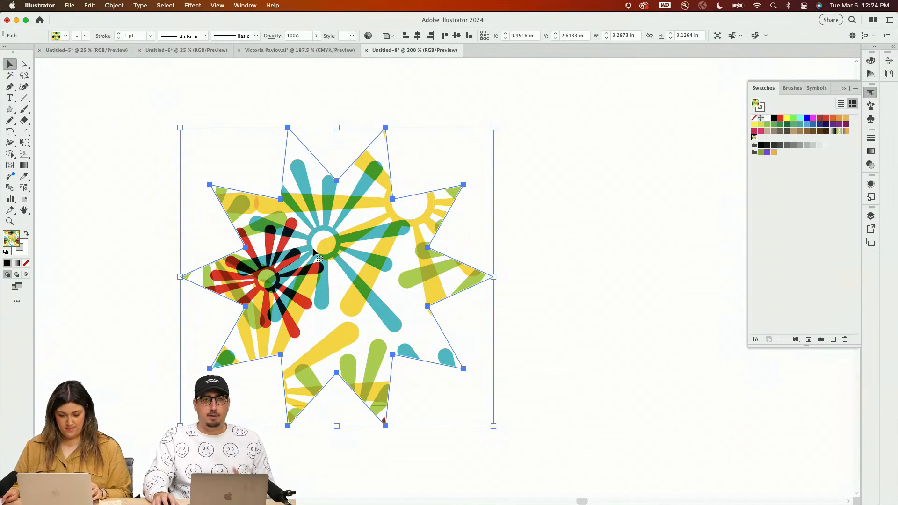
key("s")
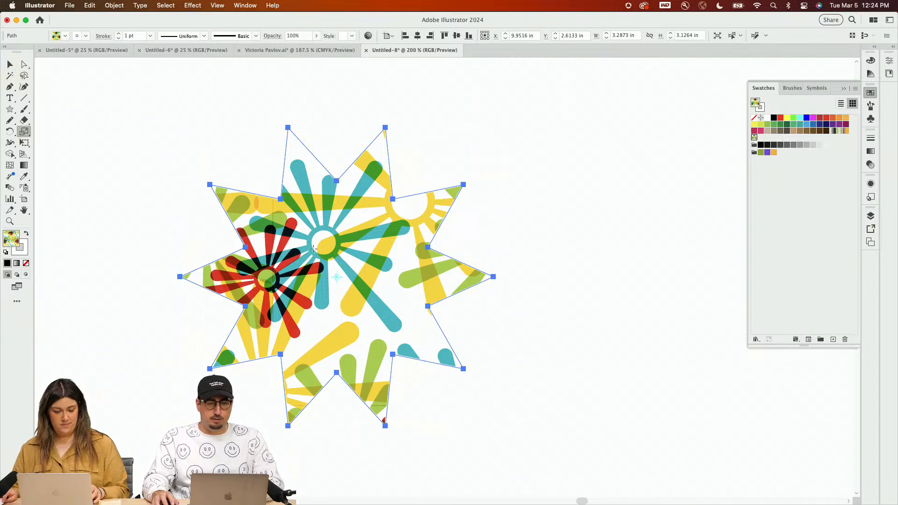
double_click(24, 132)
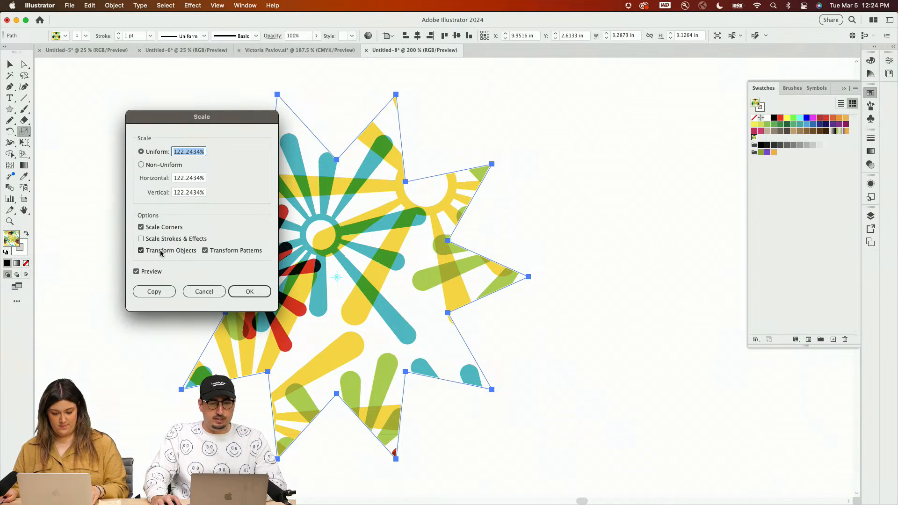
left_click(141, 251)
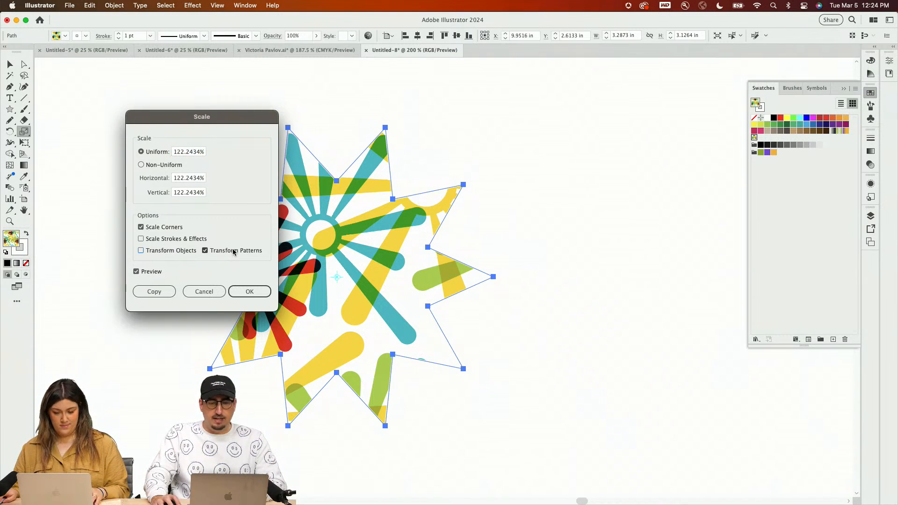
Step: Try uniform scales of 90% and 10% on the star's pattern fill
double_click(194, 152)
type("60")
key("Tab")
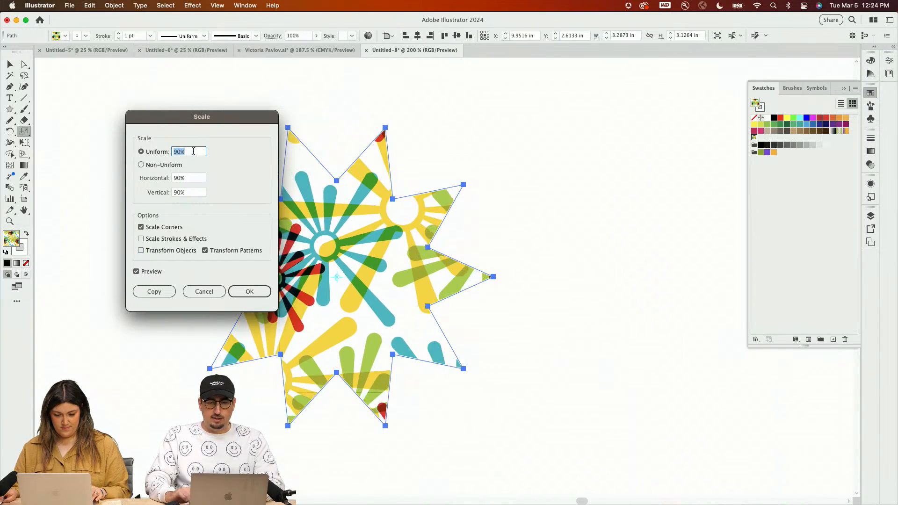
type("20")
key("Tab")
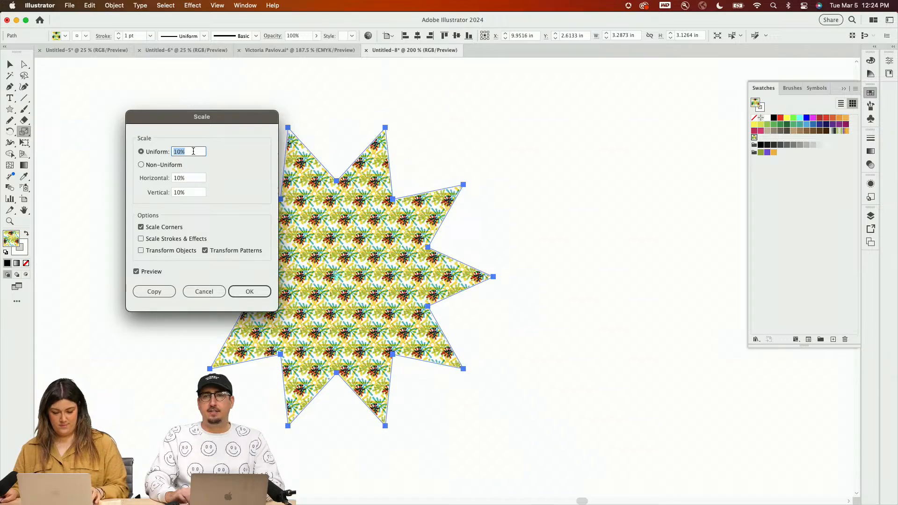
Step: Scale only the star's pattern fill uniformly to 40%, apply it, and deselect the star
type("40")
key("Tab")
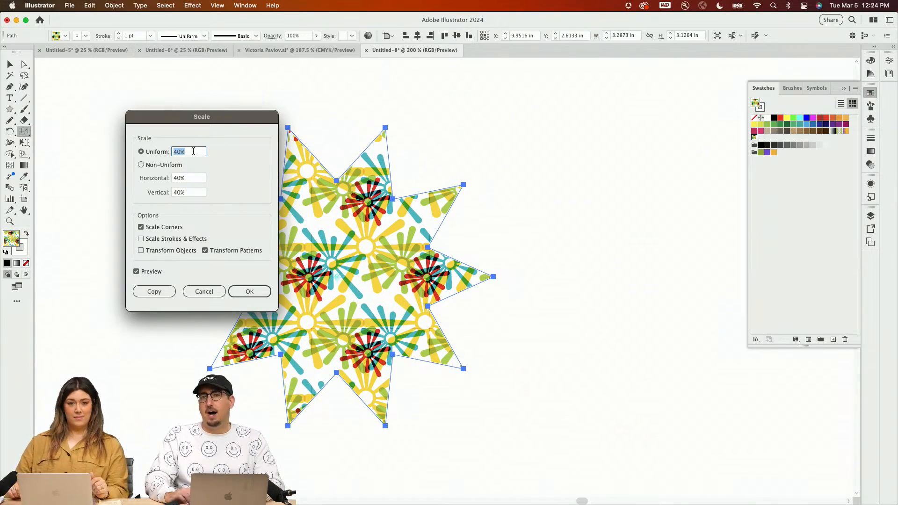
left_click(249, 291)
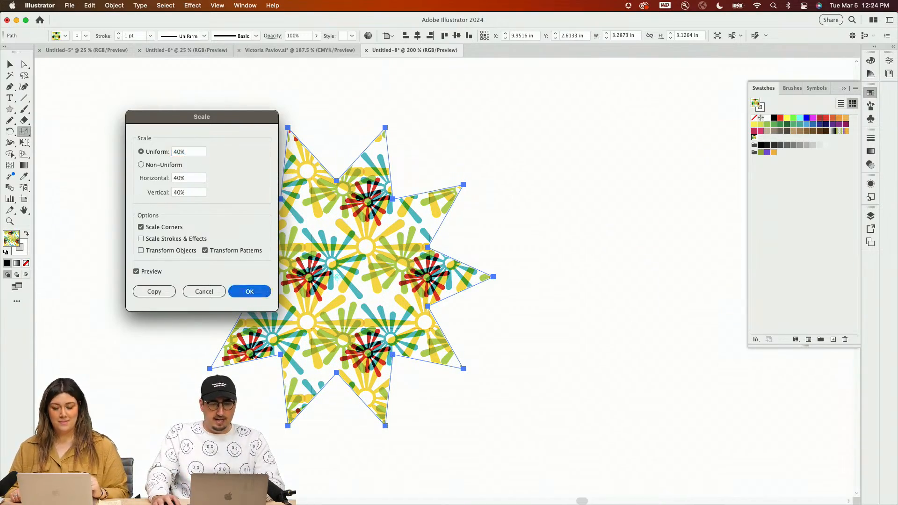
key("v")
left_click(558, 183)
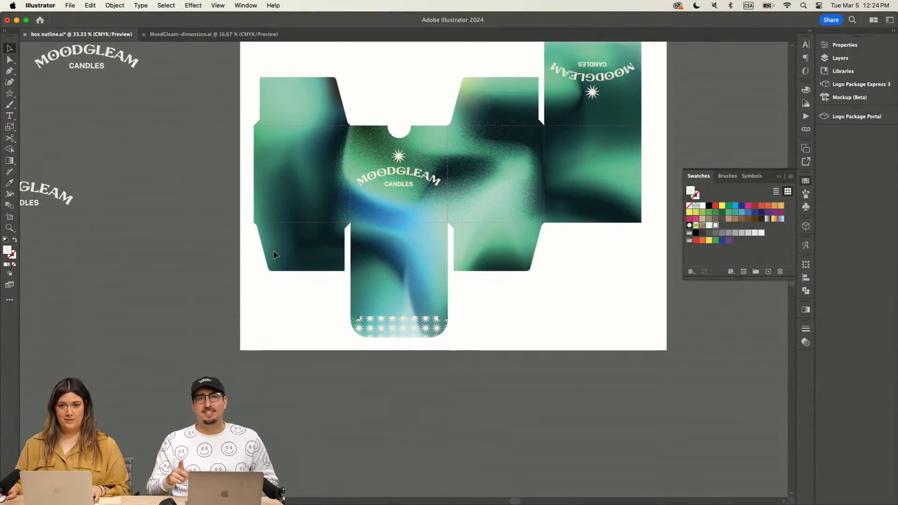
Step: Examine the star pattern band on the box's bottom flap and the front panel with the MoodGleam logo
scroll(274, 251, "up", 5)
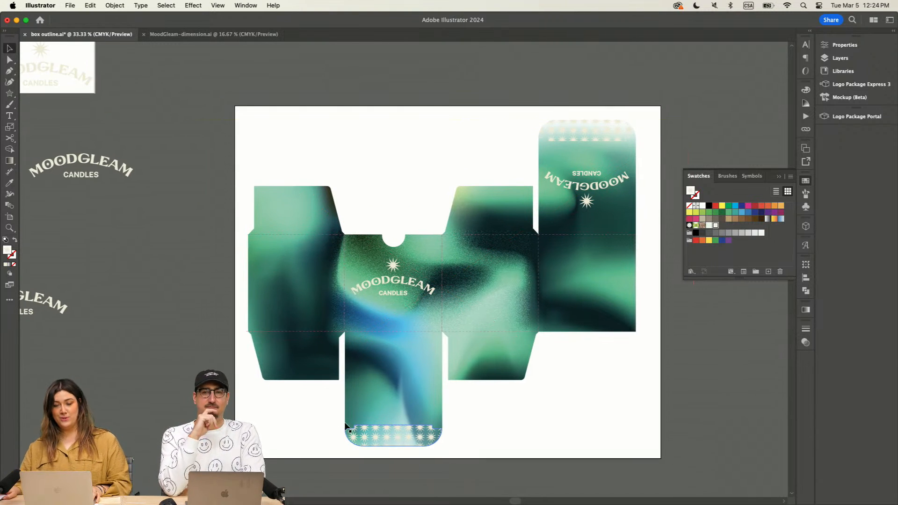
key("super+plus")
key("super+plus")
left_click_drag(325, 387, 322, 275)
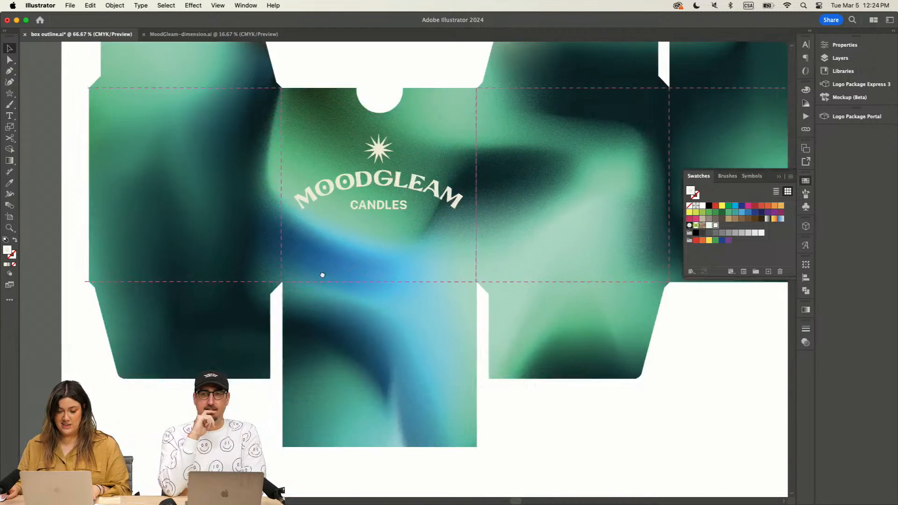
scroll(322, 275, "down", 8)
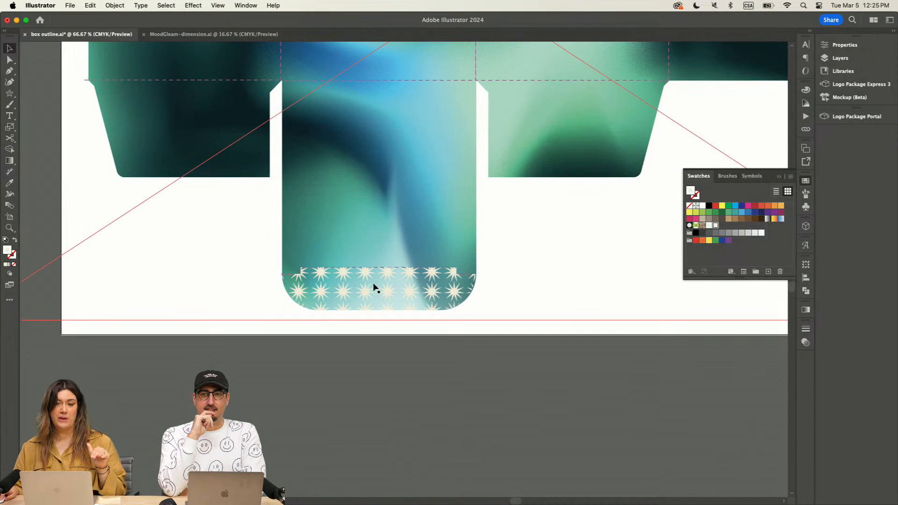
scroll(540, 314, "up", 5)
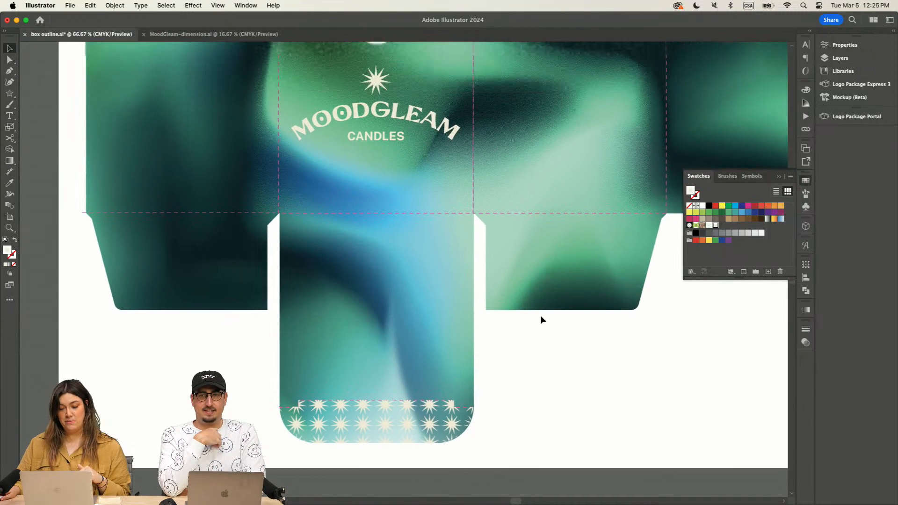
scroll(541, 320, "up", 2)
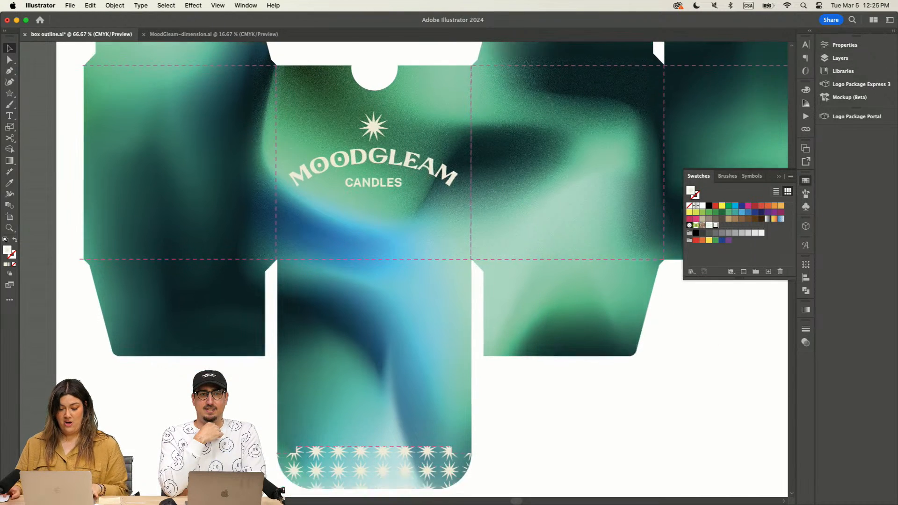
scroll(211, 322, "down", 1)
scroll(211, 323, "up", 3)
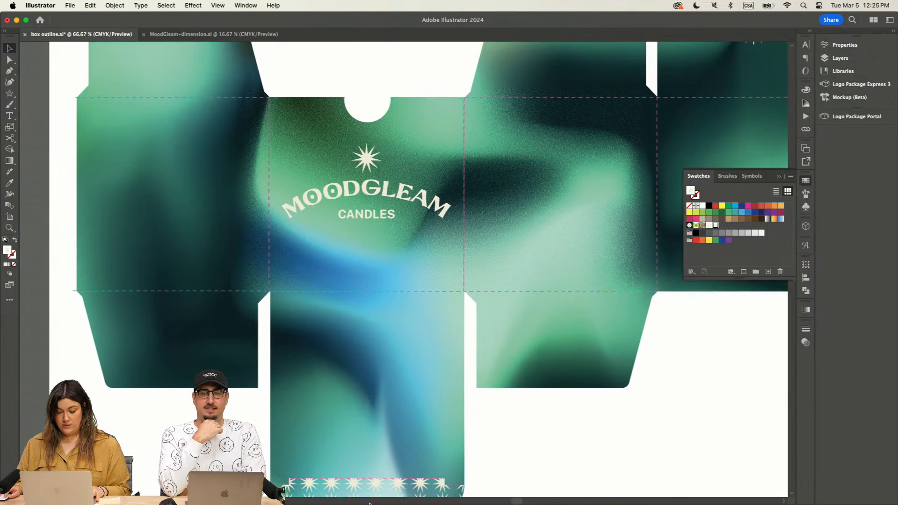
Step: Switch to Google Chrome and copy the three tag lines from the MoodGleam Copy document
mouse_move(370, 501)
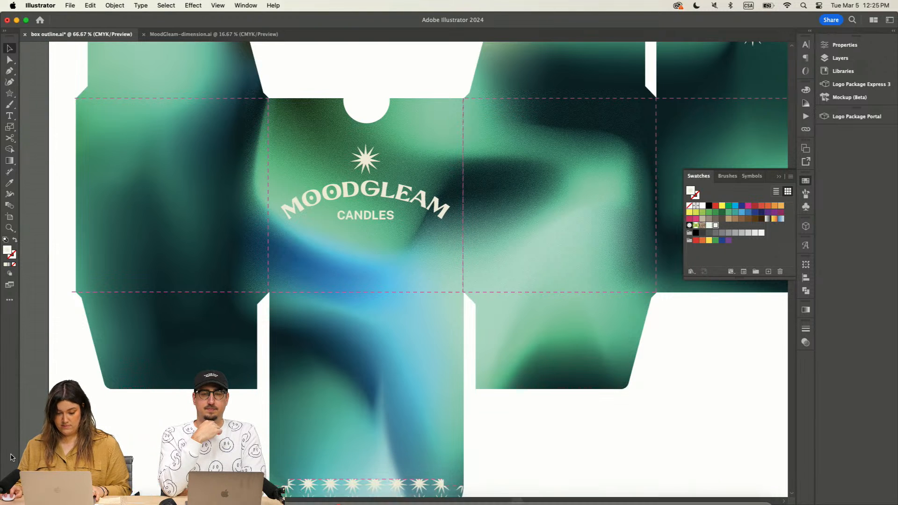
mouse_move(504, 500)
scroll(594, 494, "up", 1)
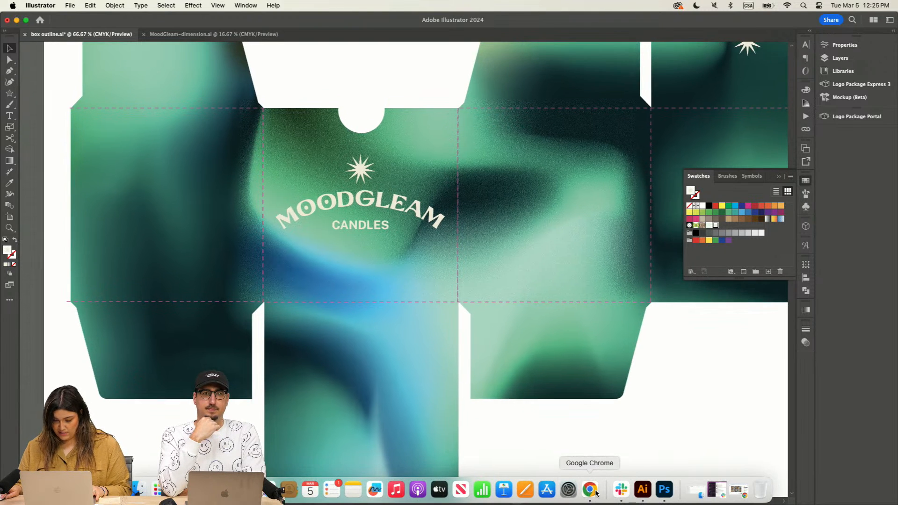
left_click(596, 494)
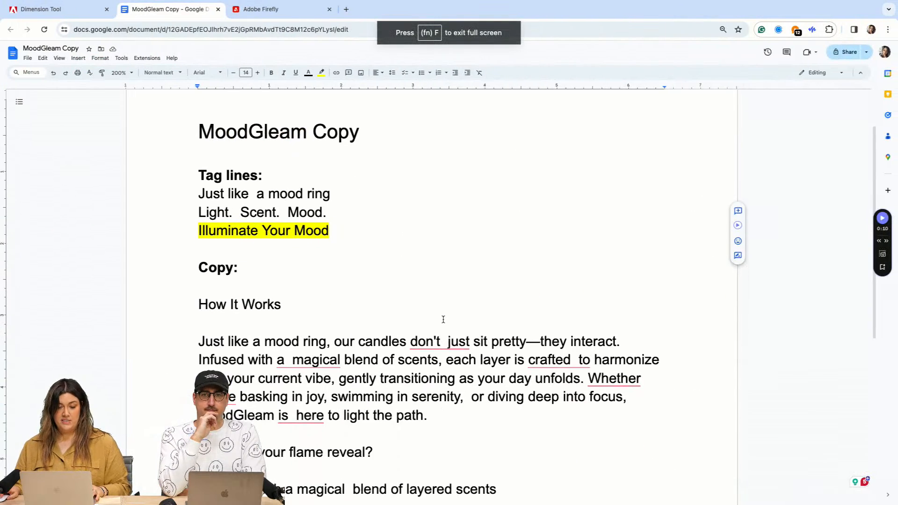
scroll(443, 320, "up", 1)
double_click(318, 283)
double_click(345, 265)
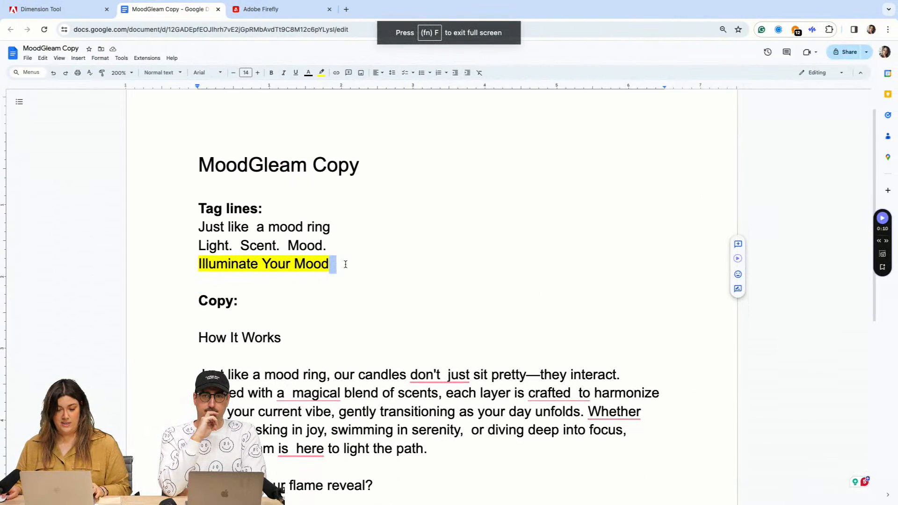
left_click(340, 265)
left_click_drag(262, 243, 191, 222)
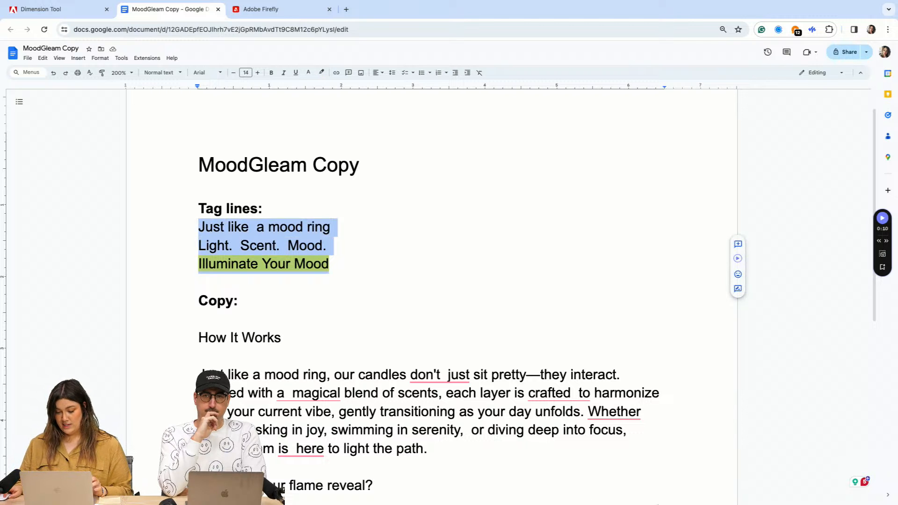
Step: Switch back to Illustrator and paste the three tag lines as point text on the canvas beside the artboard
mouse_move(590, 493)
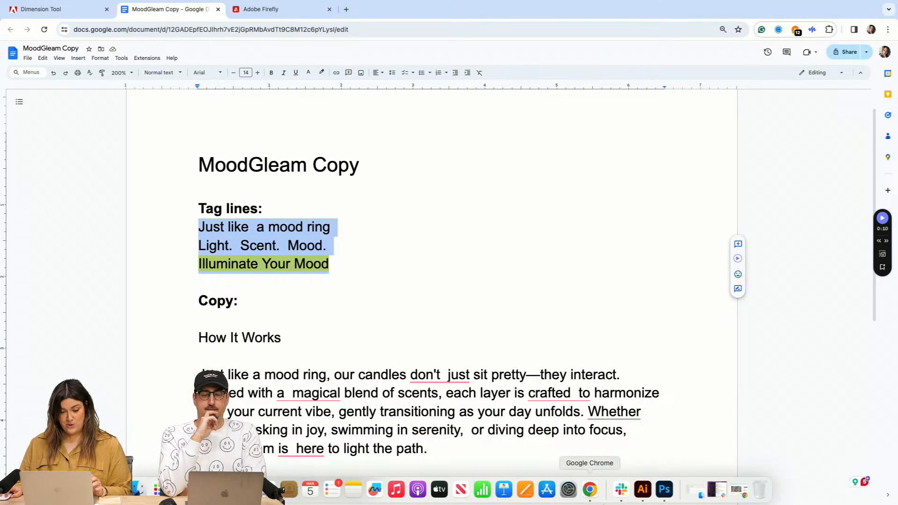
left_click(644, 492)
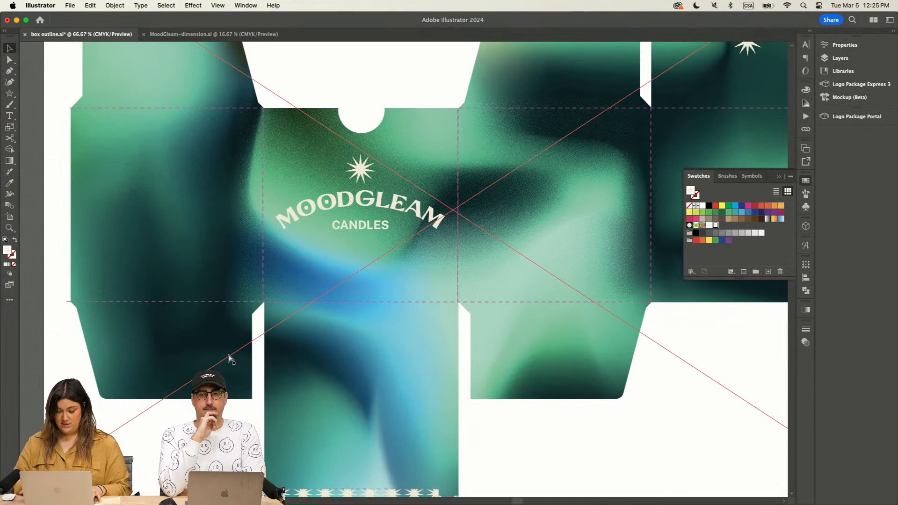
key("super+minus")
key("super+minus")
left_click_drag(149, 279, 227, 257)
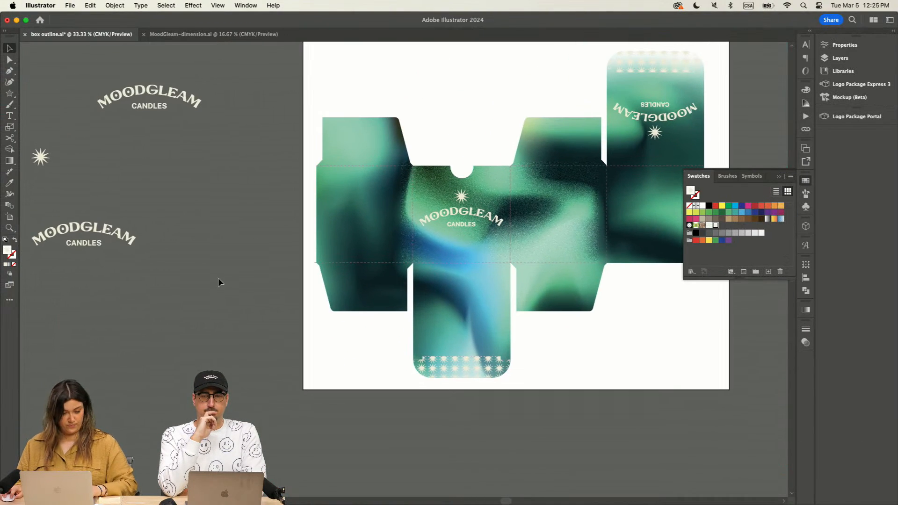
left_click(119, 333)
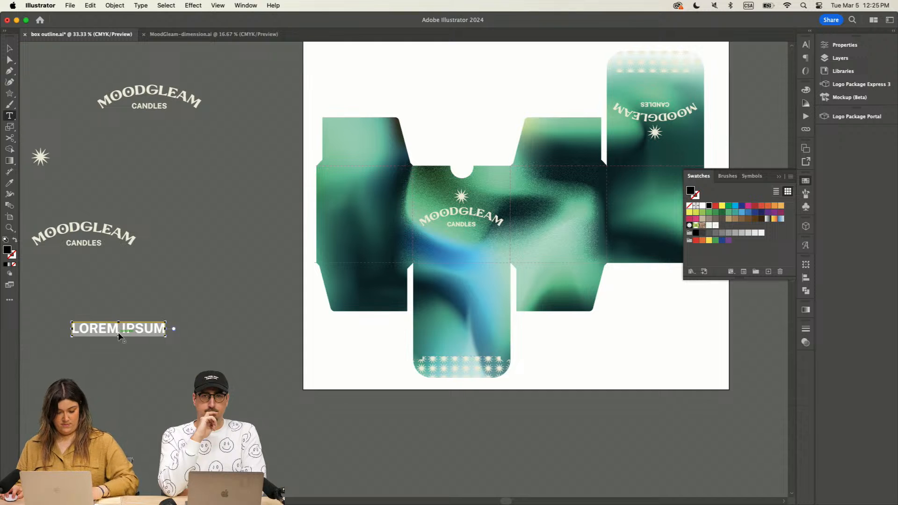
type("JUST LIKE  A MOOD RING LIGHT.  SCENT.  MOOD. ILLUMINATE YOUR MOOD")
left_click(9, 48)
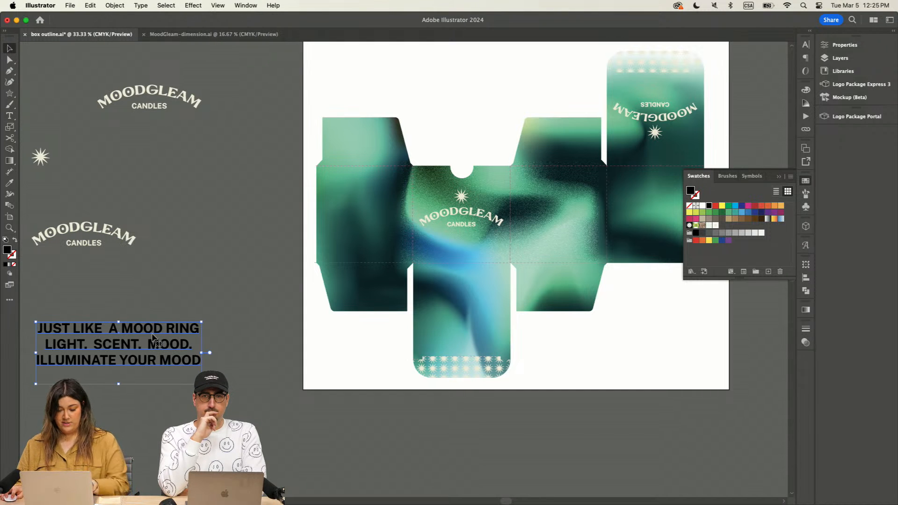
Step: Match the tag lines' font and cream color to the MOODGLEAM logo lettering with the Eyedropper, and deselect them
key("i")
left_click(192, 92)
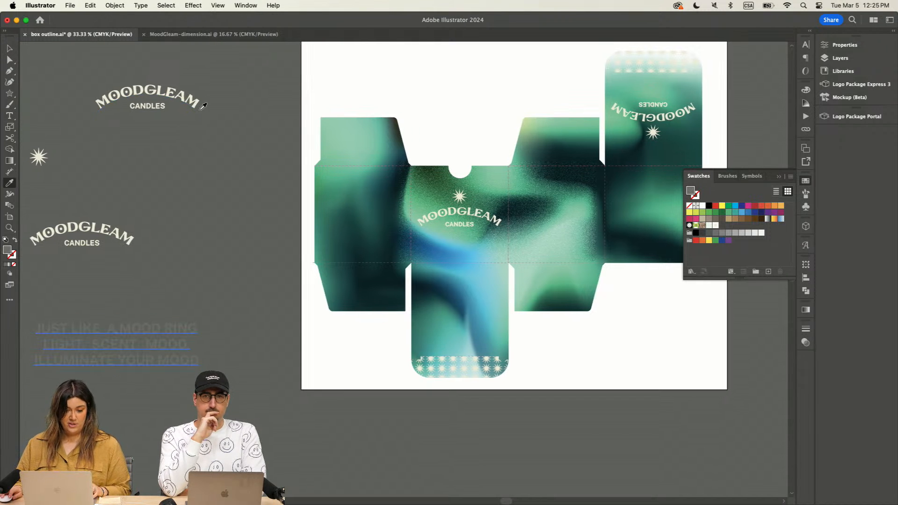
left_click(10, 49)
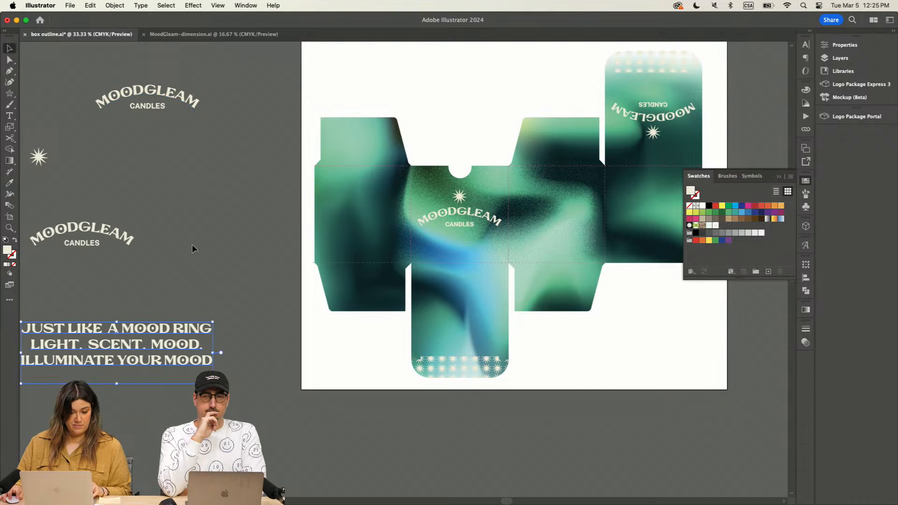
left_click(235, 302)
Step: Copy the line "JUST LIKE A MOOD RING" into its own text object and place it just above the tag-line block
left_click_drag(252, 292, 325, 234)
left_click(9, 115)
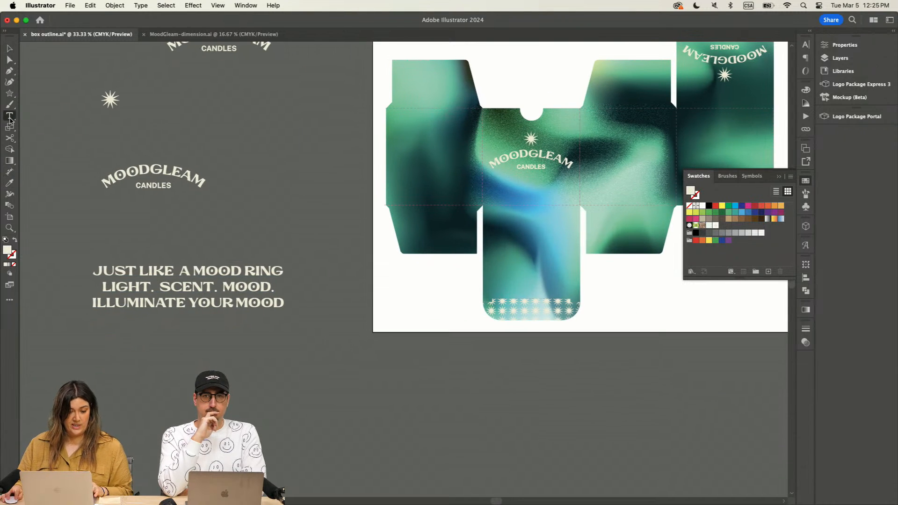
left_click_drag(286, 271, 75, 270)
key("super+c")
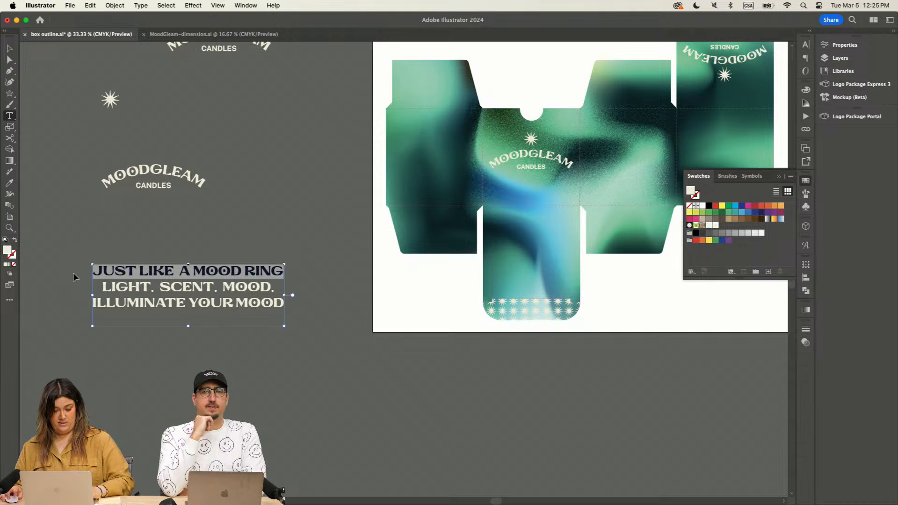
left_click(281, 180)
left_click(9, 48)
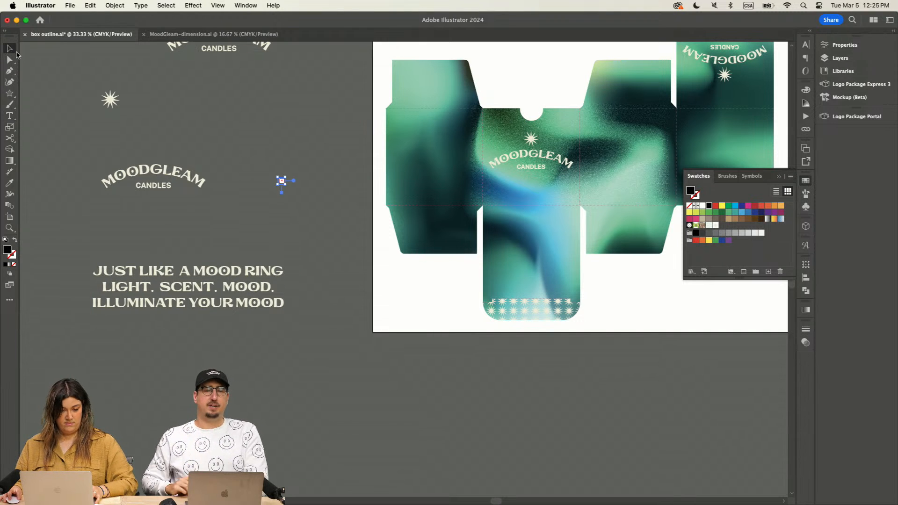
key("super+v")
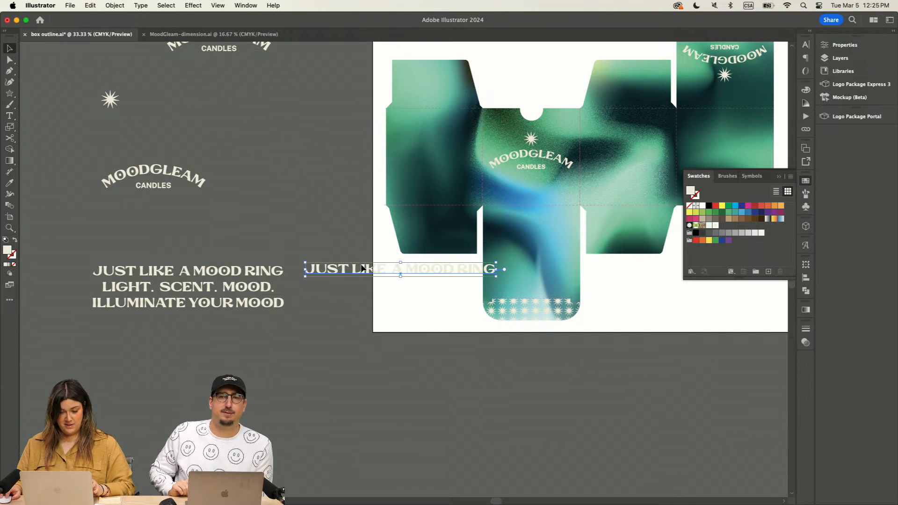
left_click_drag(409, 264, 279, 228)
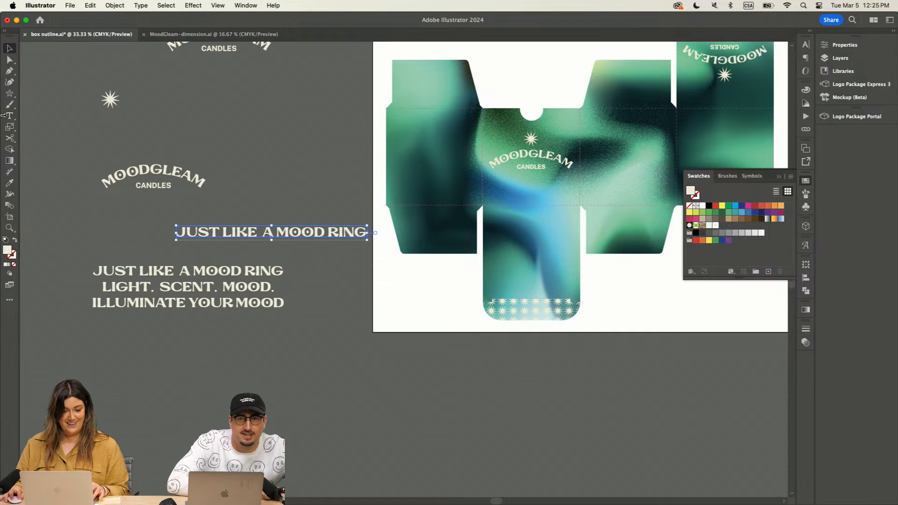
Step: Break the separate tag line into "JUST LIKE" and "A MOOD RING", scale it down, and place it on the panel left of the front logo
key("t")
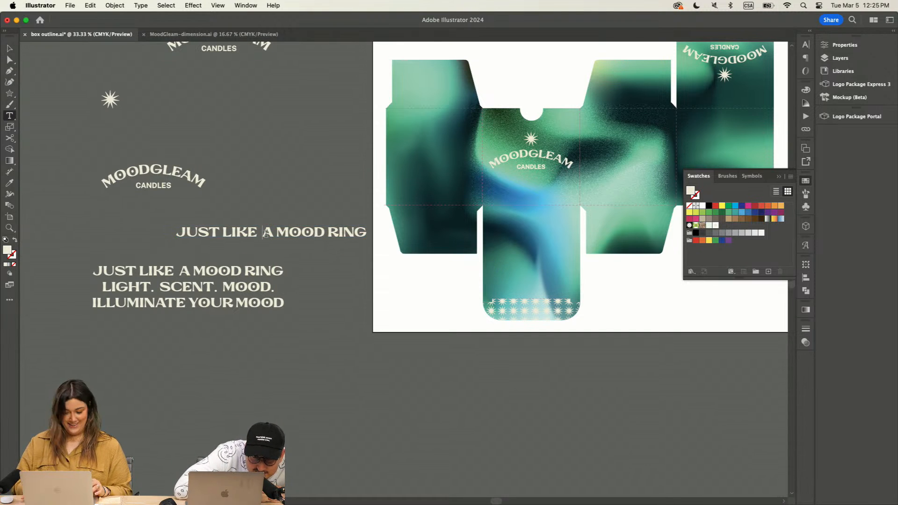
key("Return")
left_click(10, 47)
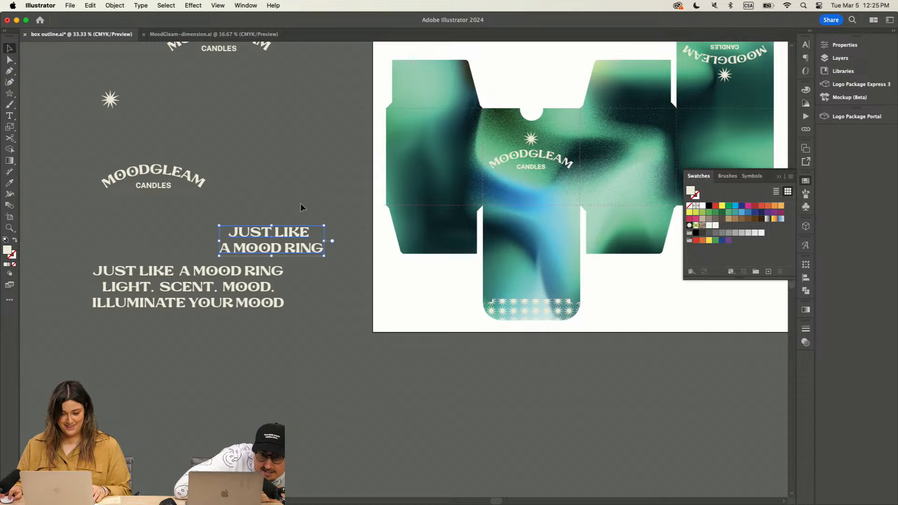
left_click_drag(325, 227, 457, 164)
left_click(288, 212)
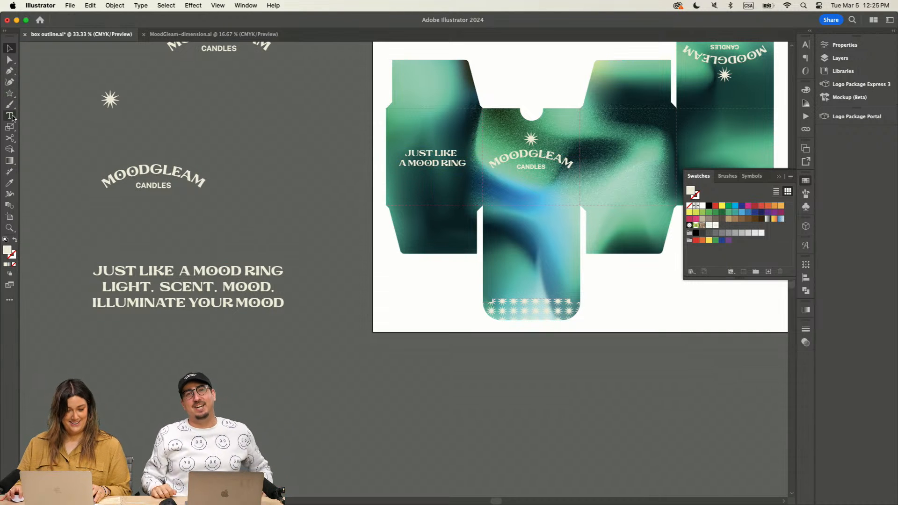
Step: Copy the line "LIGHT. SCENT. MOOD." from the tag-line block into its own text object on the canvas
left_click_drag(275, 288, 92, 284)
left_click(7, 45)
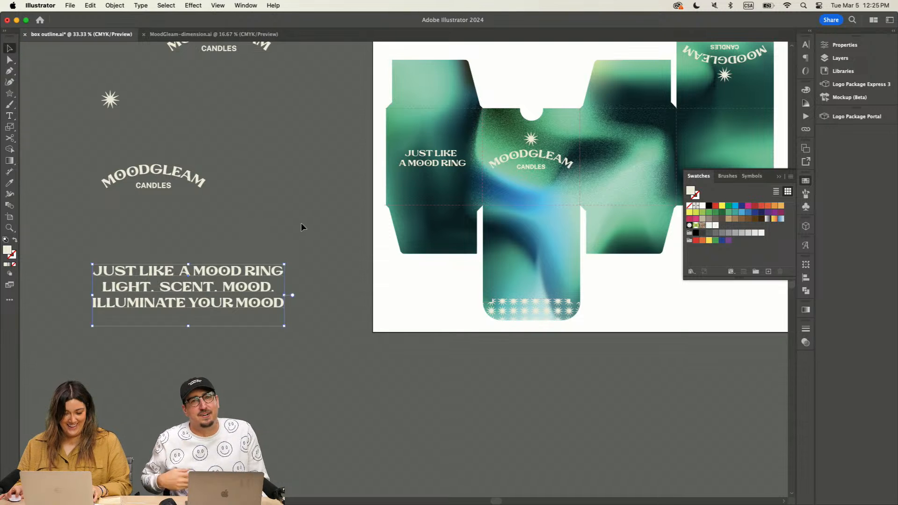
left_click(345, 220)
left_click_drag(462, 319, 281, 350)
scroll(97, 253, "left", 3)
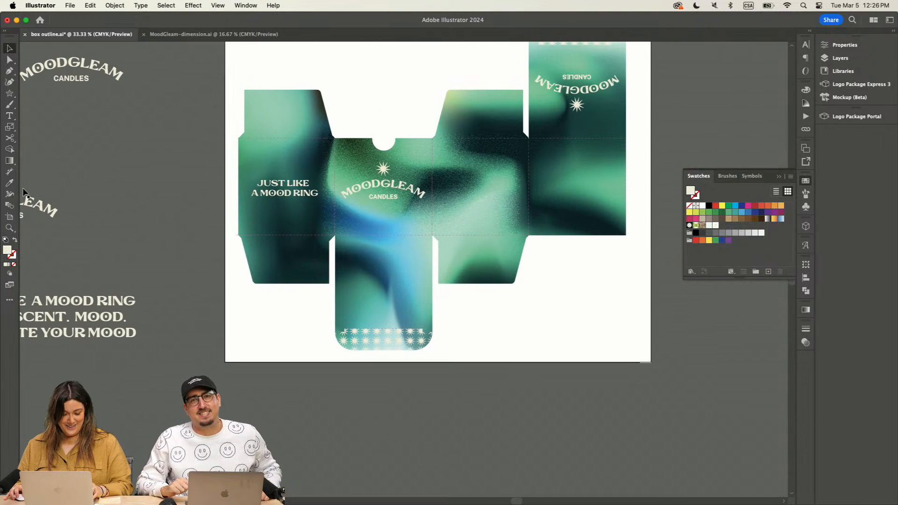
left_click(10, 117)
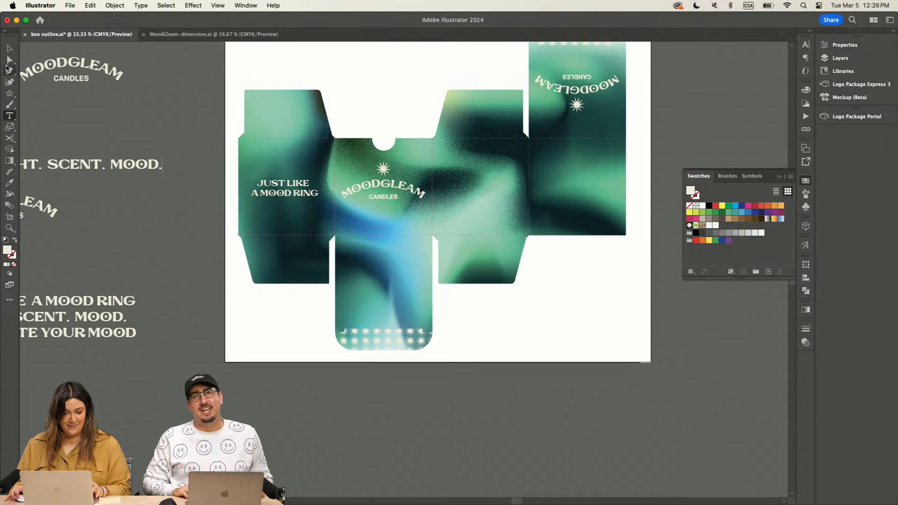
left_click(9, 49)
Step: Move "LIGHT. SCENT. MOOD." onto the box right of the front panel and match its text style to "JUST LIKE A MOOD RING"
left_click_drag(133, 168, 579, 187)
key("i")
left_click(310, 194)
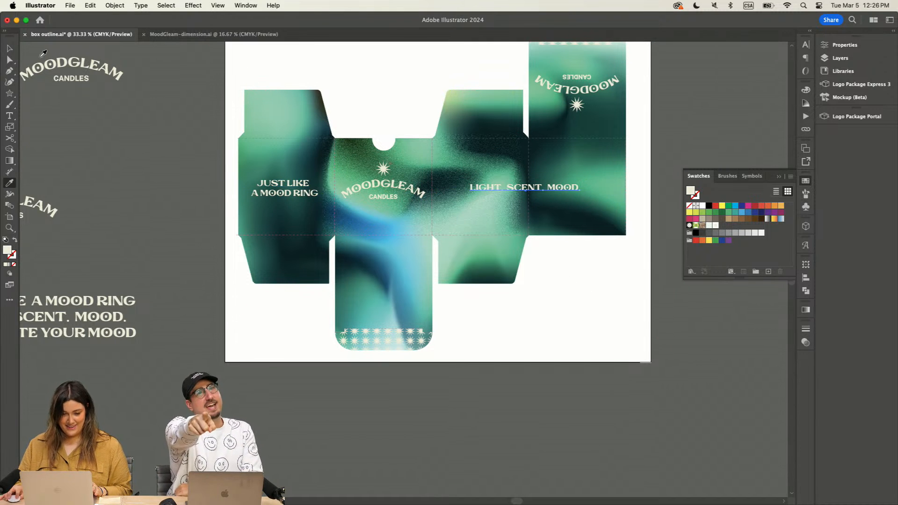
Step: Break the "LIGHT. SCENT. MOOD." tag line into three lines, one word per line
left_click(9, 48)
left_click(11, 115)
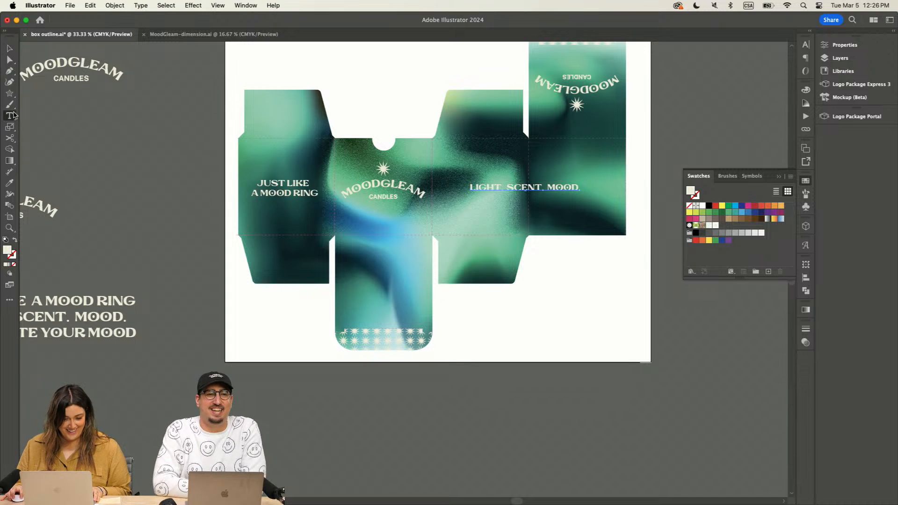
left_click(508, 187)
key("Return")
left_click(529, 197)
key("Return")
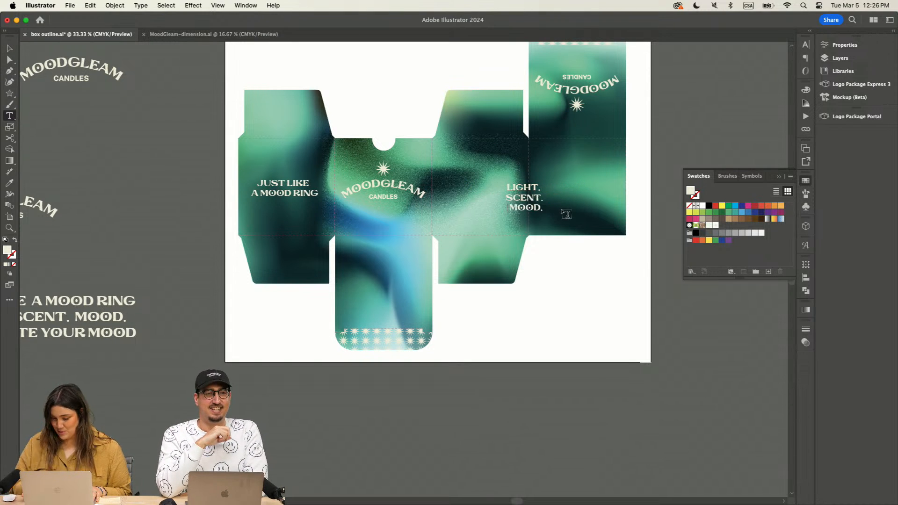
Step: Move the three-line "LIGHT. SCENT. MOOD." text to the middle of the panel right of the front logo
left_click(9, 50)
left_click_drag(531, 198, 486, 191)
left_click(845, 44)
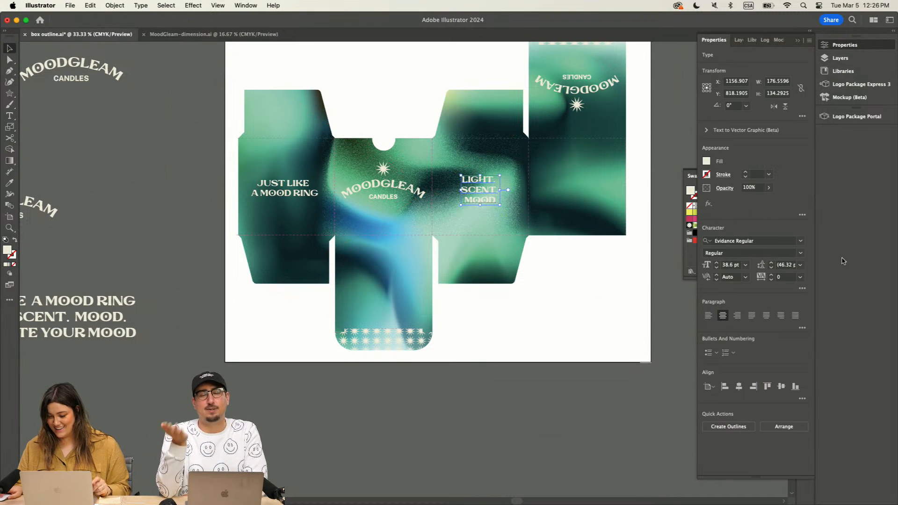
left_click(738, 388)
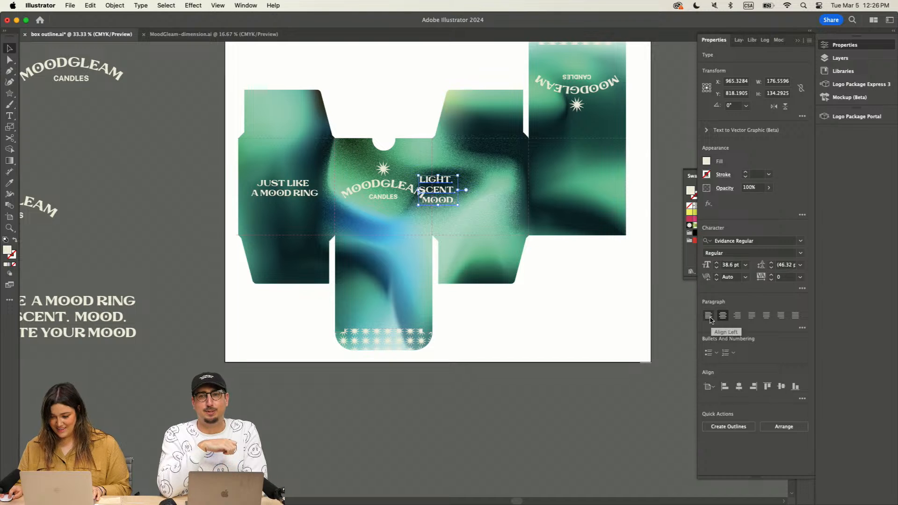
left_click_drag(449, 189, 488, 190)
key("super+equal")
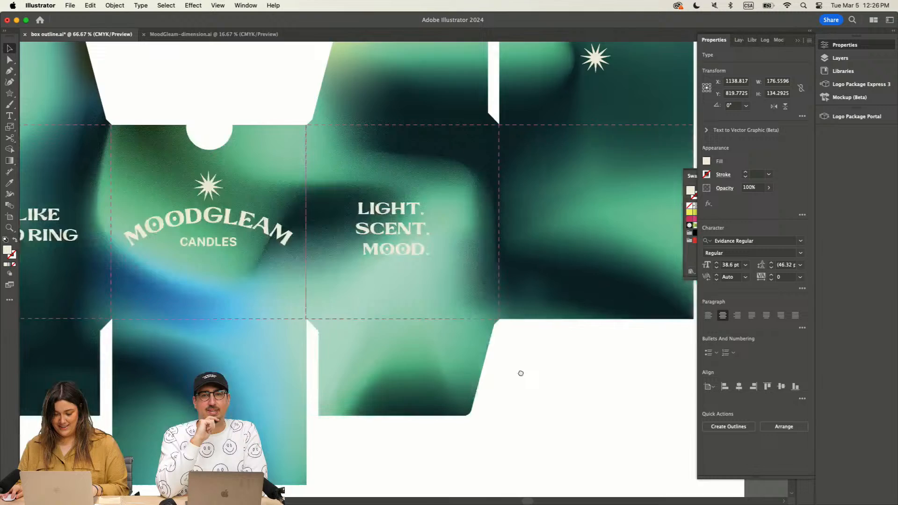
left_click_drag(521, 373, 525, 283)
left_click_drag(420, 142, 427, 136)
Step: Remove the periods after LIGHT, SCENT and MOOD in the three-line tag line
left_click(9, 115)
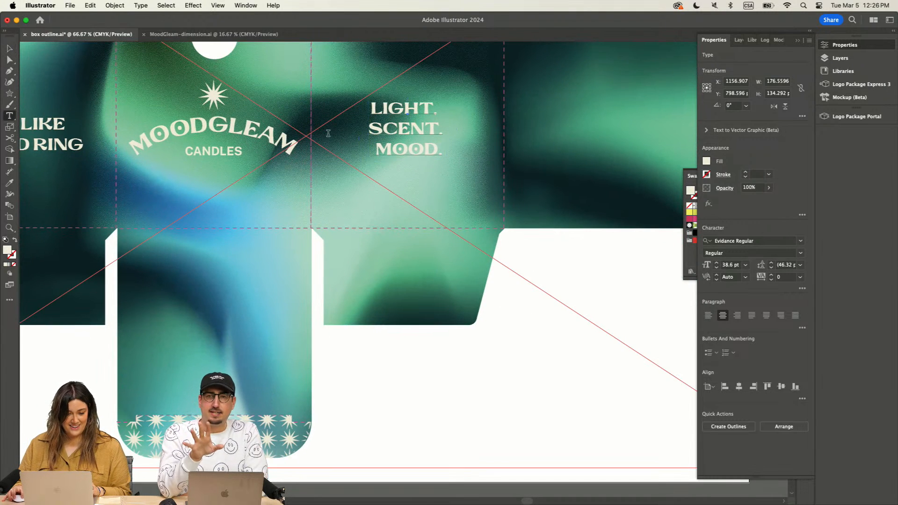
left_click(428, 111)
key("BackSpace")
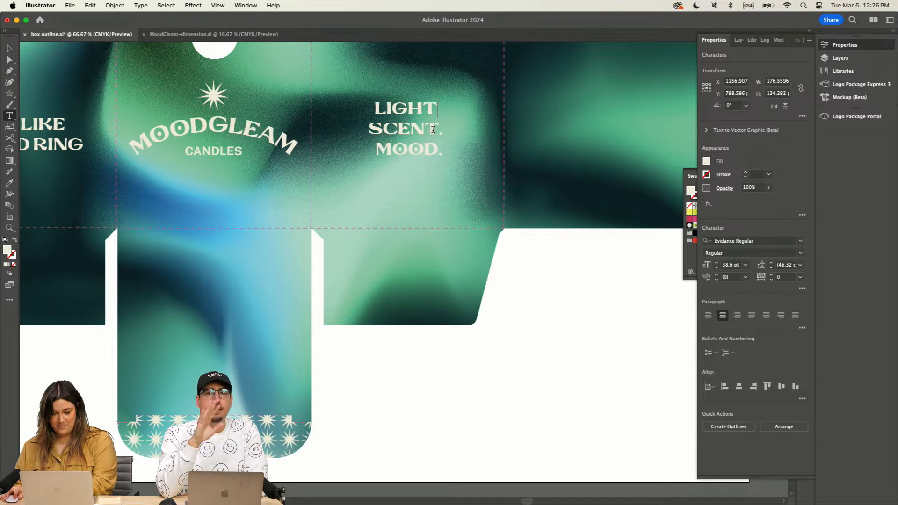
key("BackSpace")
key("BackSpace")
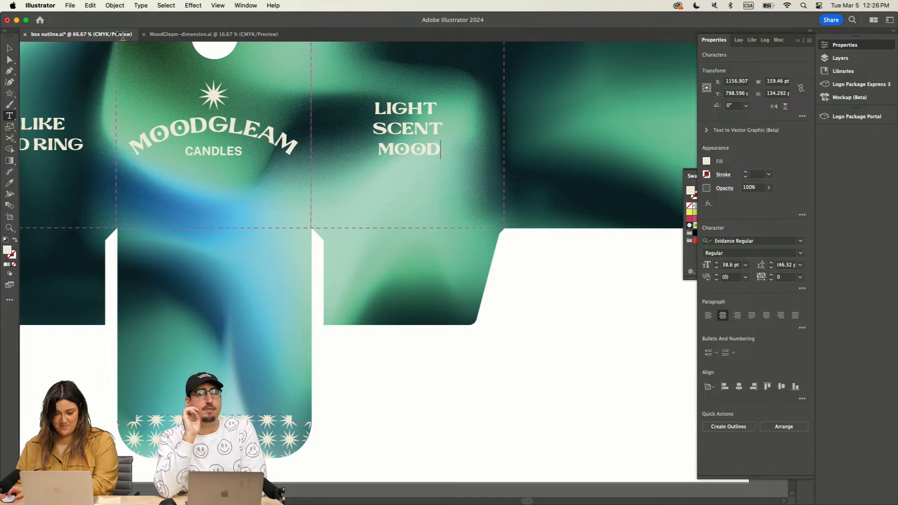
left_click_drag(439, 149, 364, 106)
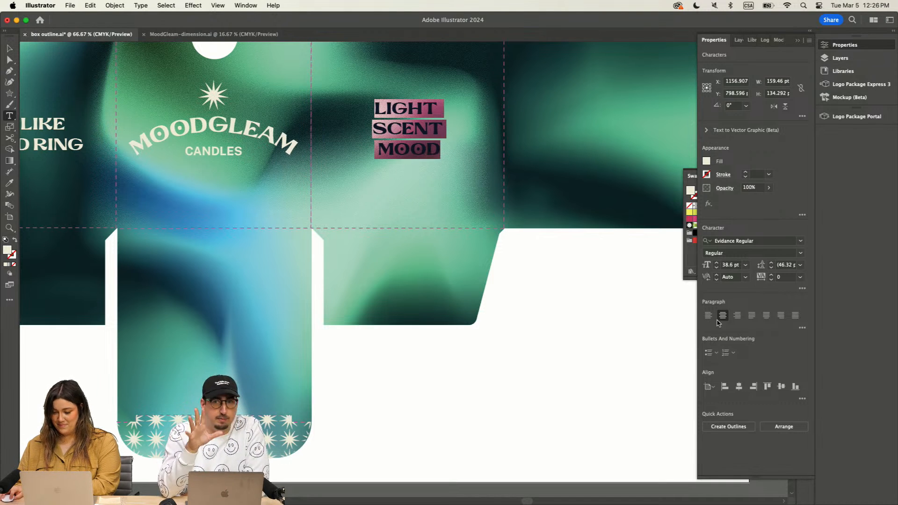
Step: Reposition the "LIGHT SCENT MOOD" text so it sits centred on its side panel
left_click(10, 49)
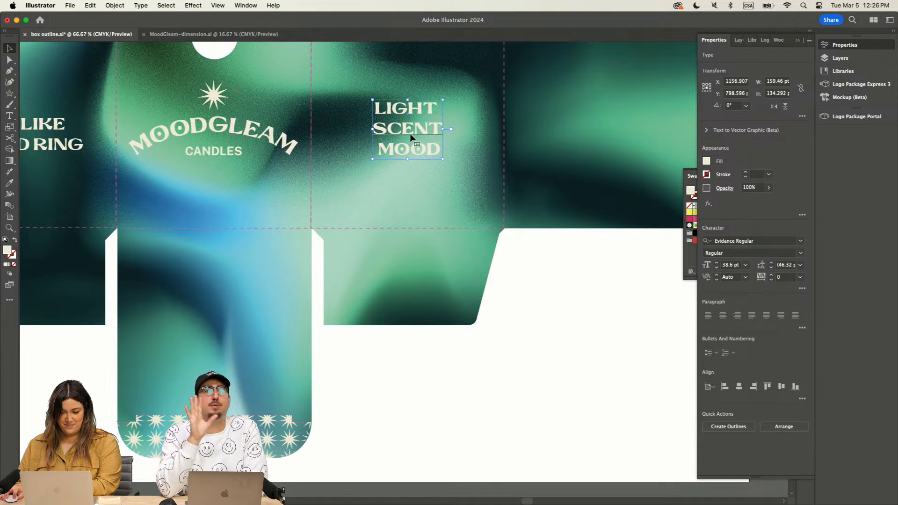
left_click_drag(409, 133, 413, 275)
key("super+minus")
key("super+minus")
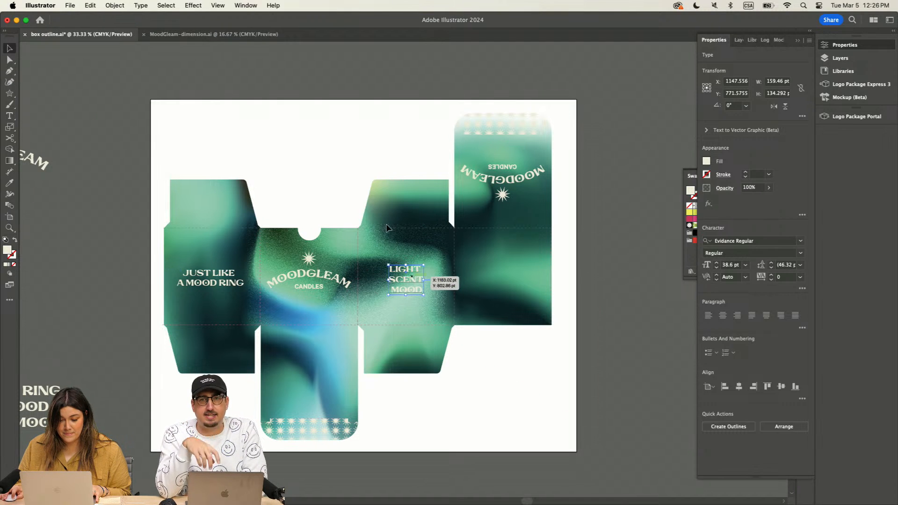
left_click(348, 131)
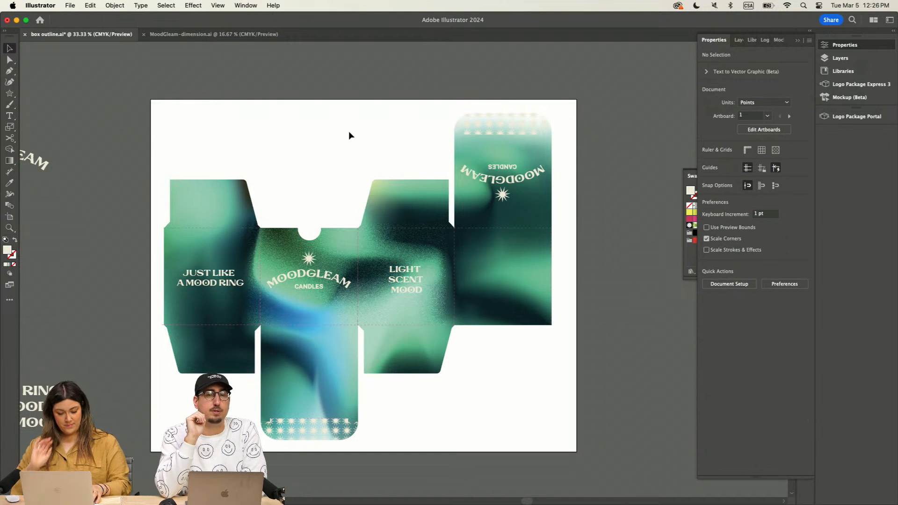
Step: Copy the line "ILLUMINATE YOUR MOOD" from the tag-line block into its own text object on the artboard
scroll(416, 328, "down", 5)
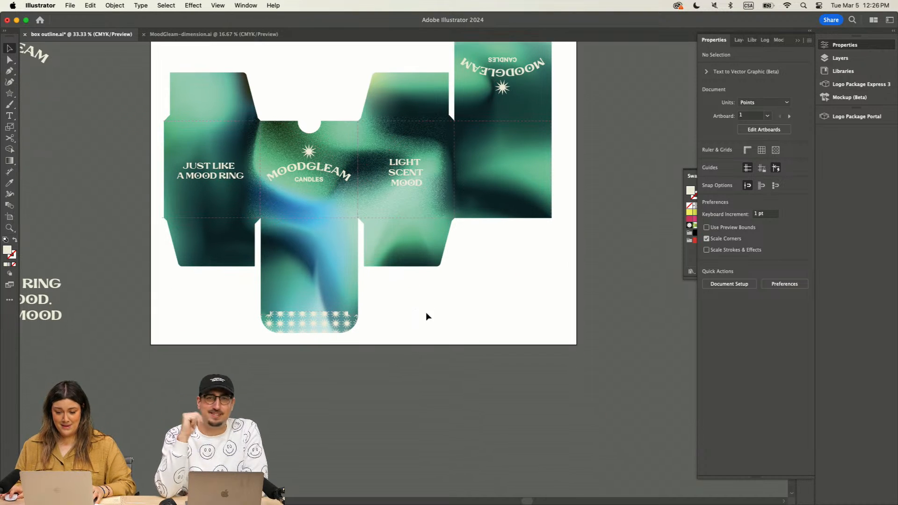
scroll(473, 312, "left", 5)
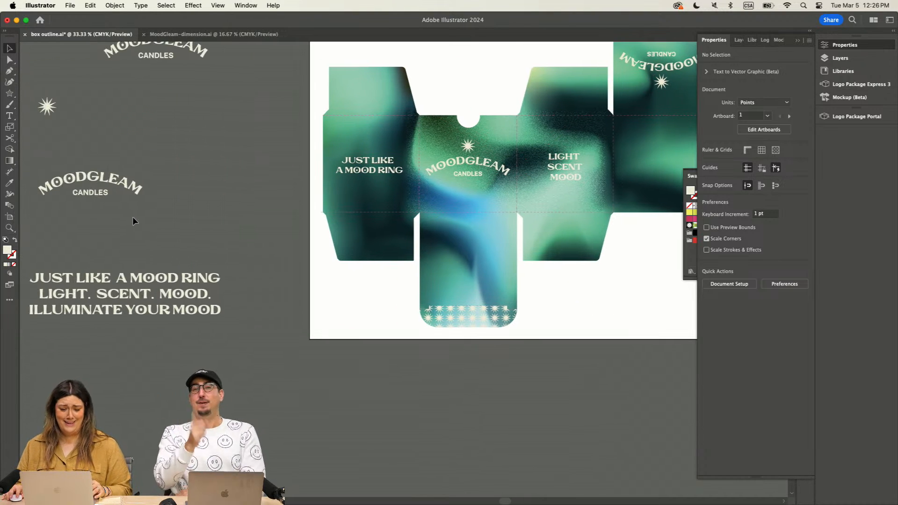
scroll(133, 217, "left", 2)
key("t")
left_click(251, 309)
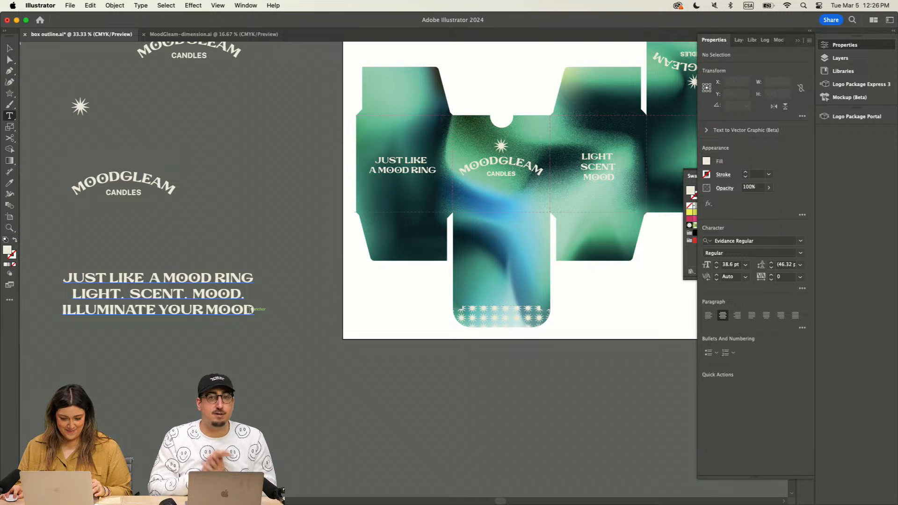
triple_click(252, 309)
key("super+c")
scroll(298, 403, "right", 4)
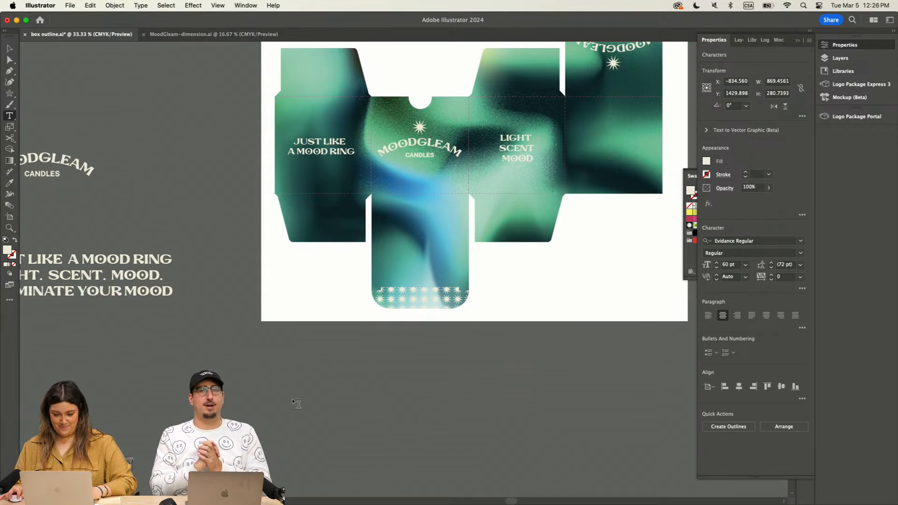
key("super+v")
key("v")
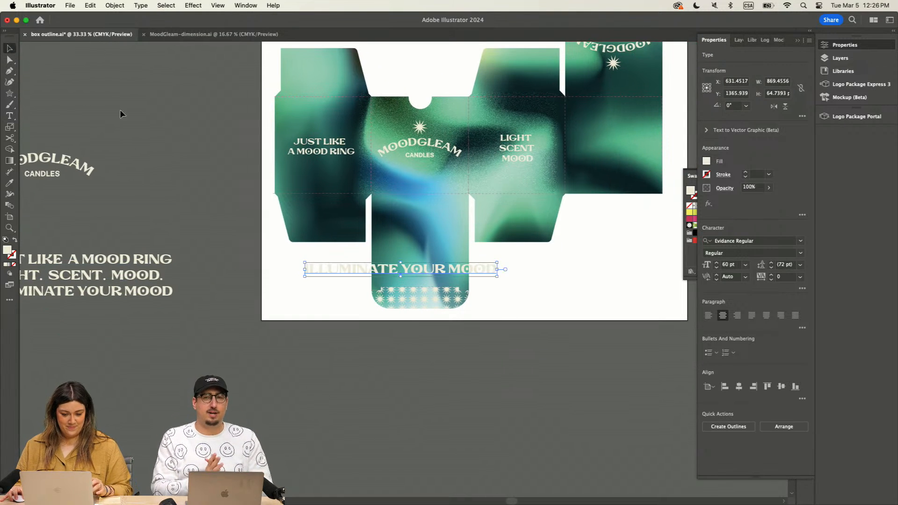
Step: Scale "ILLUMINATE YOUR MOOD" down to about 25.6 pt and place it below the logo on the front panel
left_click_drag(497, 263, 428, 185)
left_click(302, 281)
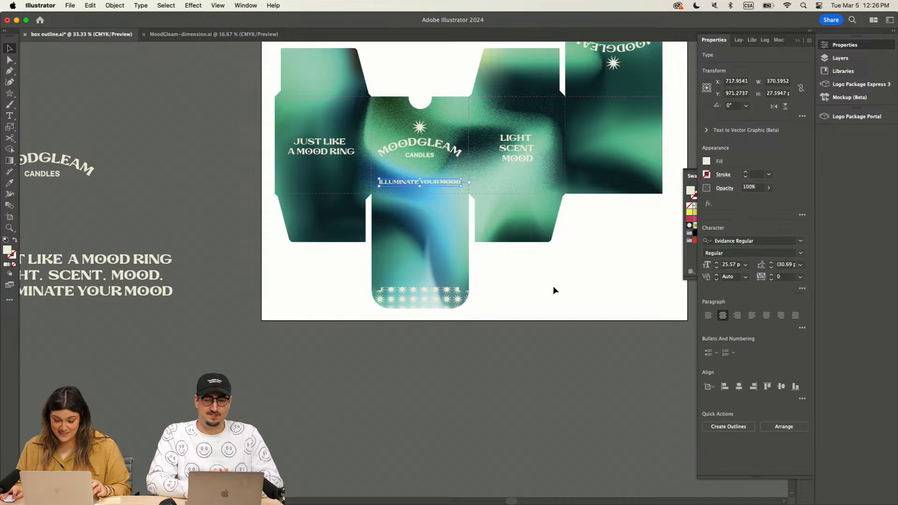
left_click(554, 290)
left_click(445, 182)
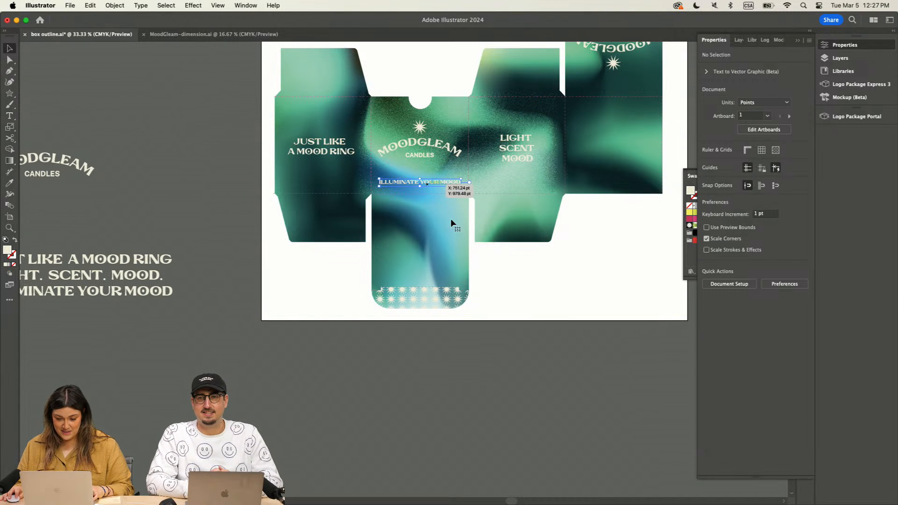
left_click(528, 304)
key("super+equal")
left_click_drag(564, 297, 445, 360)
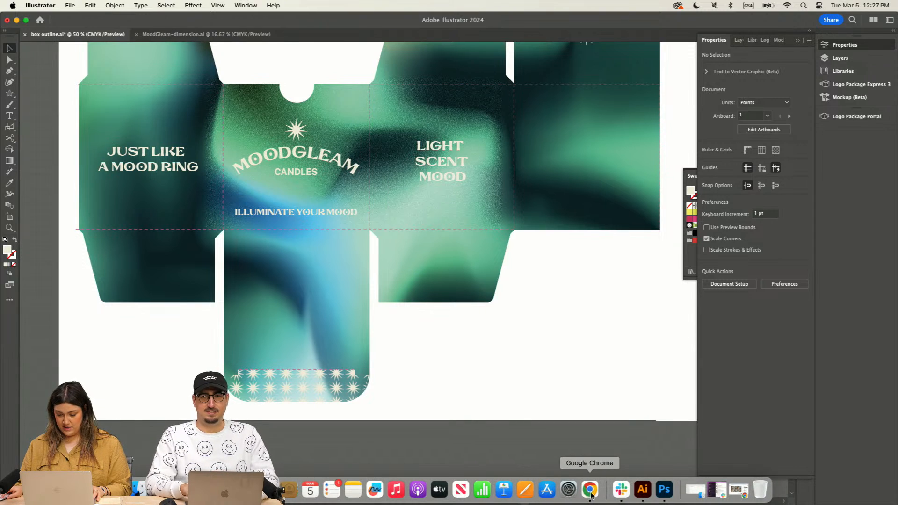
Step: Switch to the MoodGleam Copy document in Chrome and copy the text from "How It Works" through "What will your flame reveal?"
left_click(591, 486)
scroll(374, 416, "down", 4)
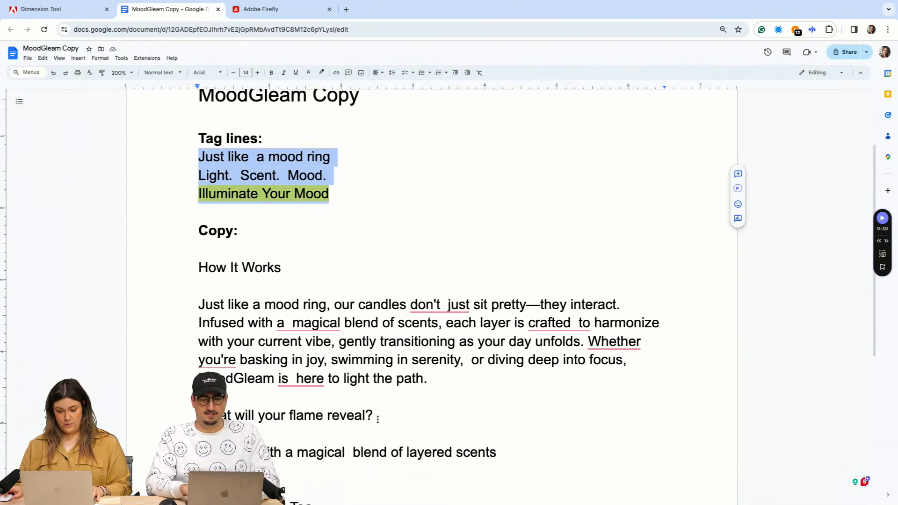
left_click_drag(373, 398, 199, 249)
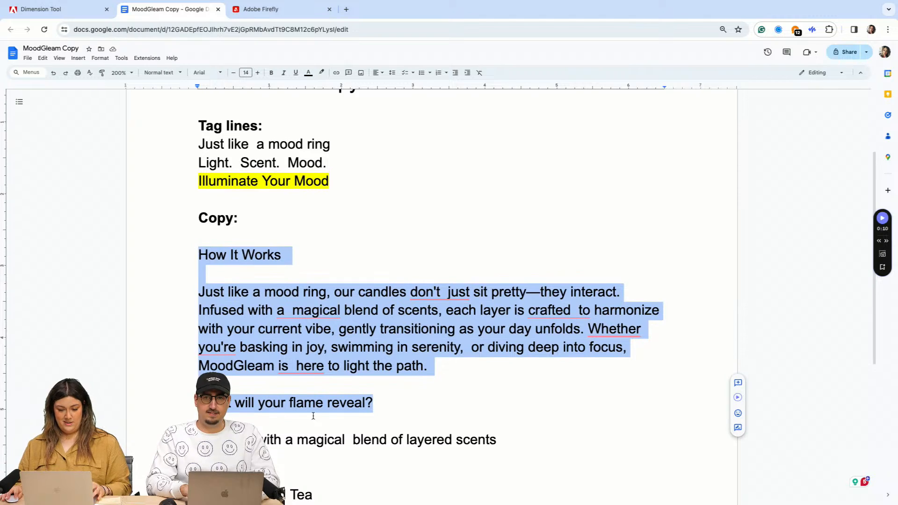
left_click(483, 417)
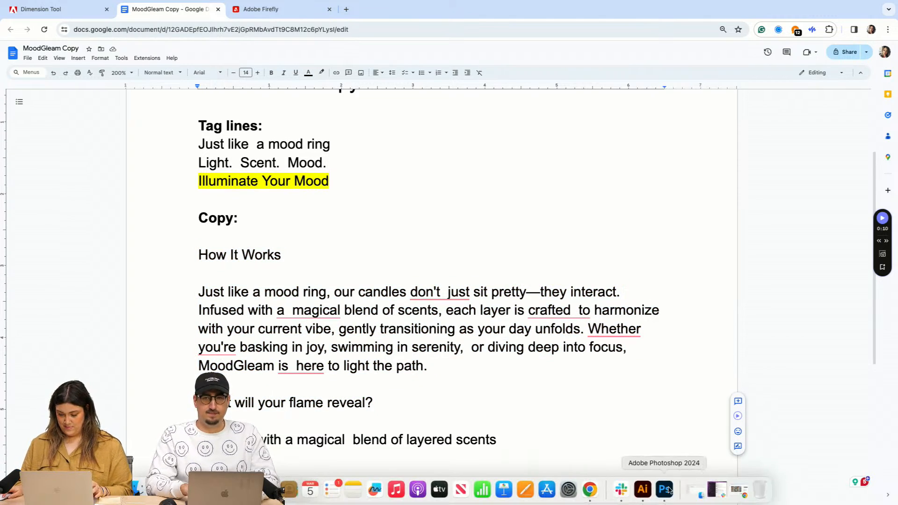
Step: Return to Illustrator and paste the "How It Works" copy as point text in the empty area of the artboard below the box
left_click(643, 491)
left_click_drag(562, 307, 407, 318)
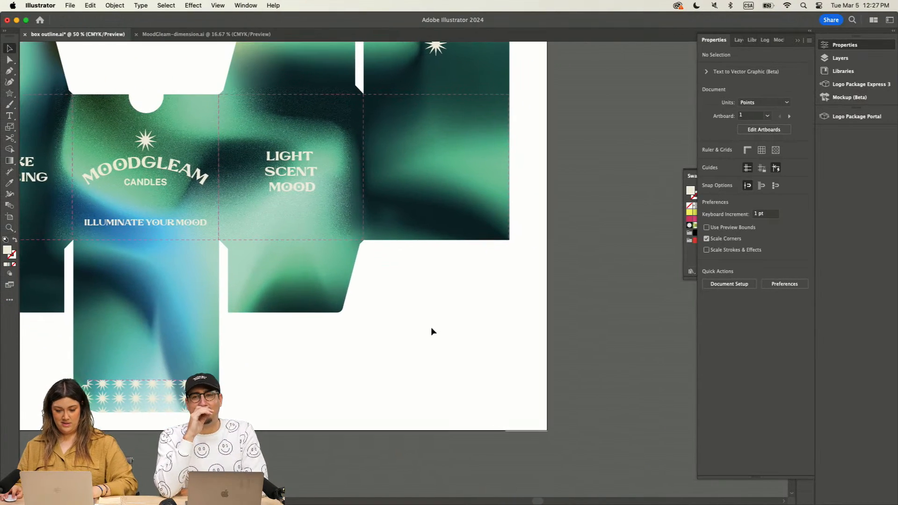
left_click(435, 356)
scroll(436, 357, "down", 3)
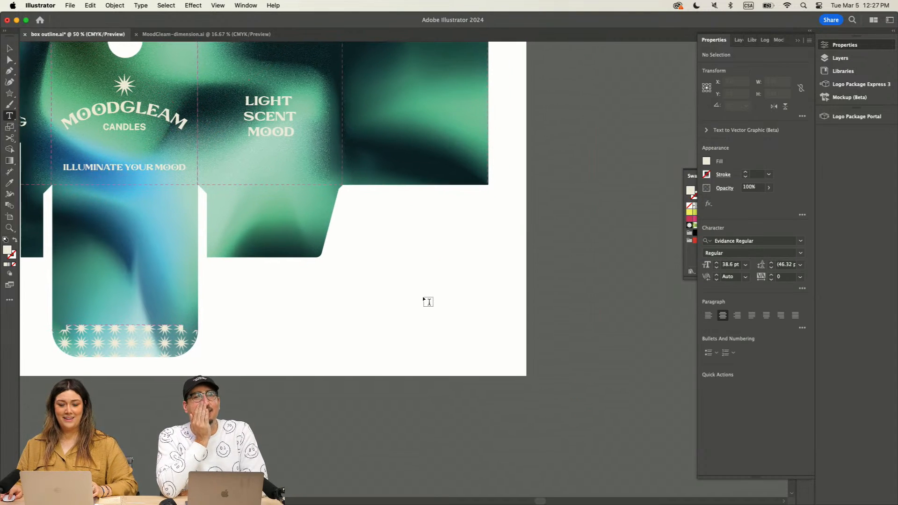
key("super+v")
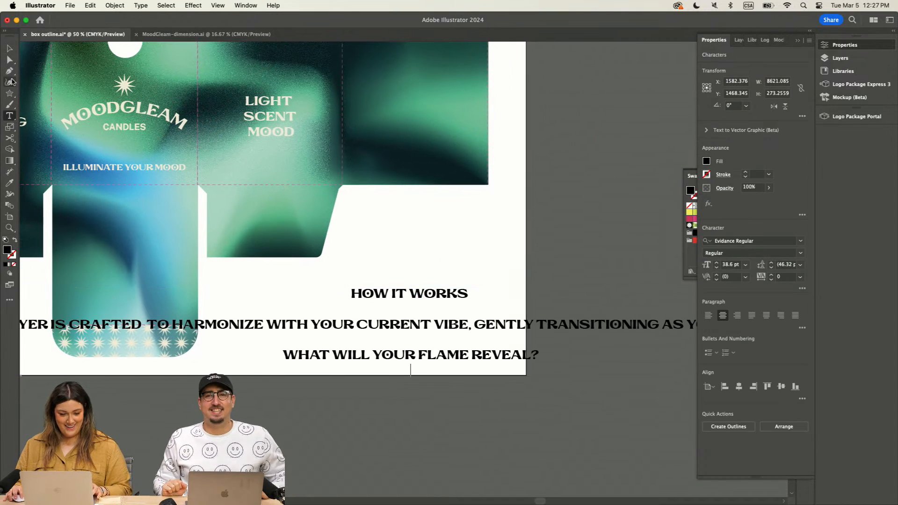
Step: Match the pasted copy's style to the "CANDLES" text with the Eyedropper and move it below the artboard
key("Escape")
key("i")
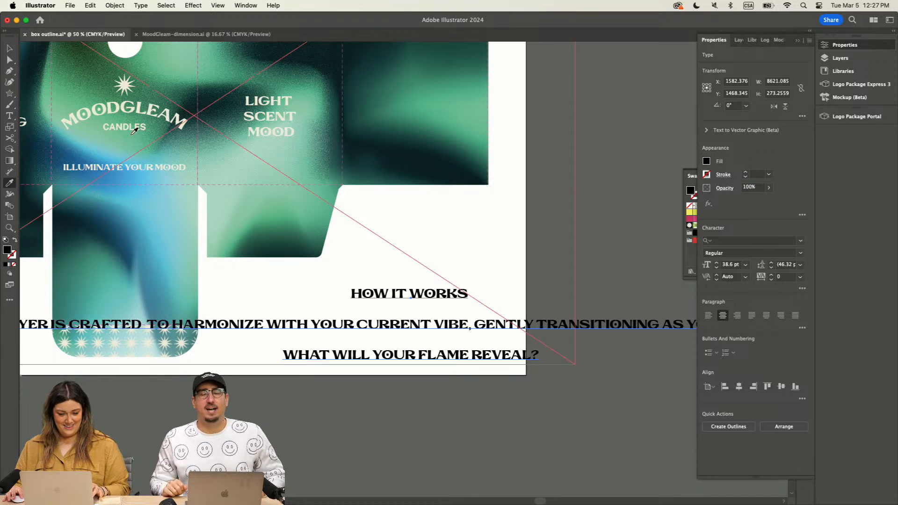
left_click(134, 132)
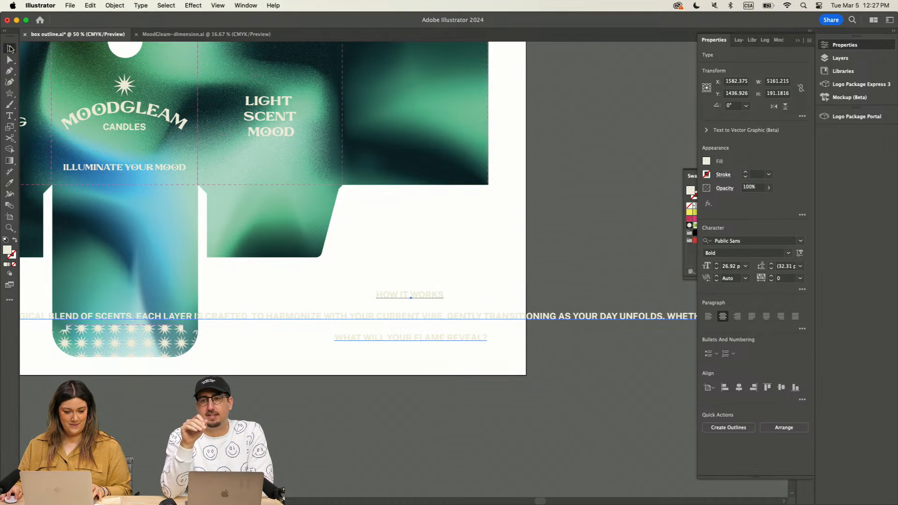
key("super+minus")
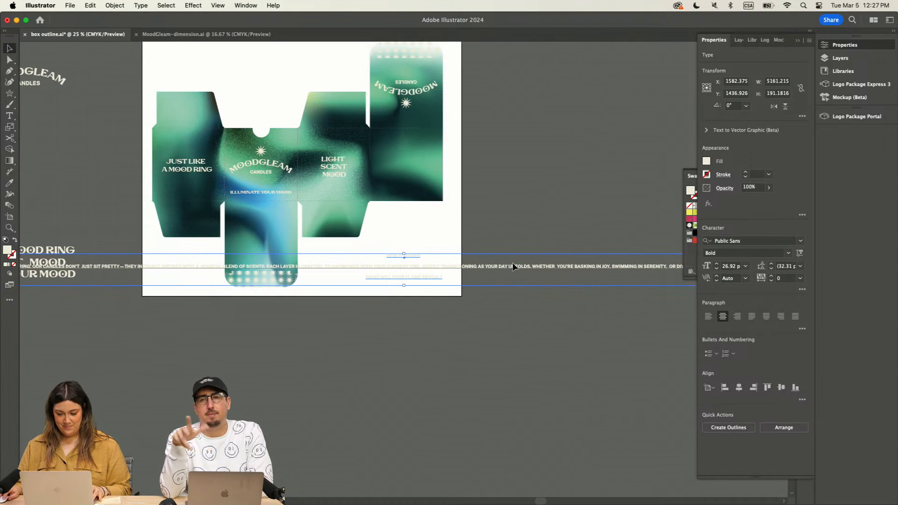
left_click_drag(512, 263, 498, 377)
left_click(245, 263)
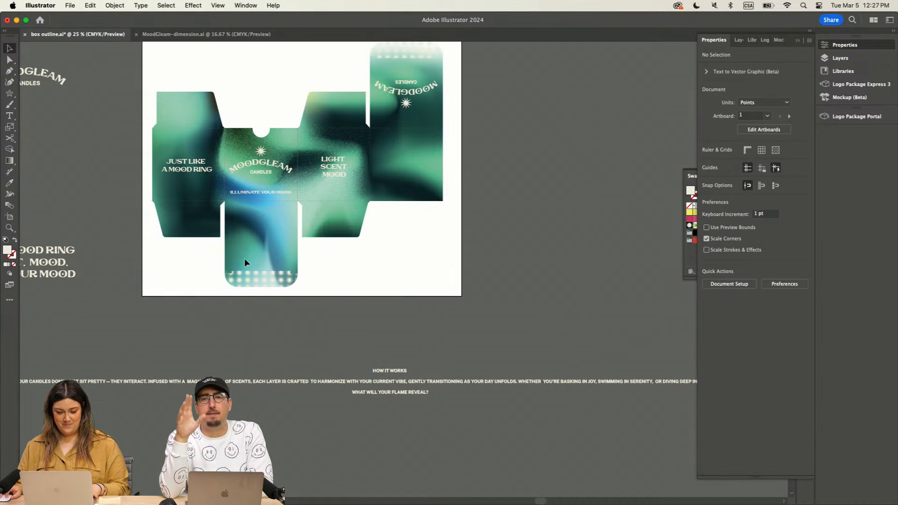
Step: Left-align the "How It Works" point text and move it back to the artboard's lower right area
left_click(9, 116)
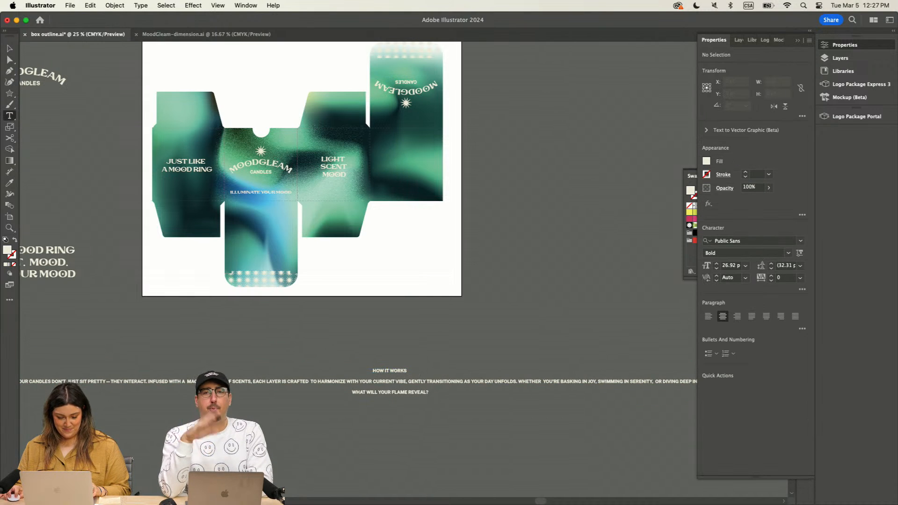
scroll(397, 380, "left", 3)
left_click(405, 374)
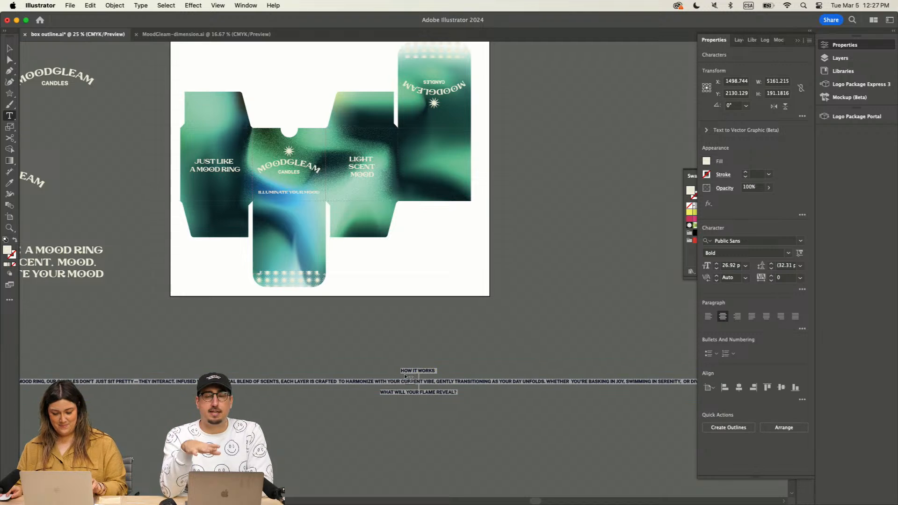
left_click(709, 317)
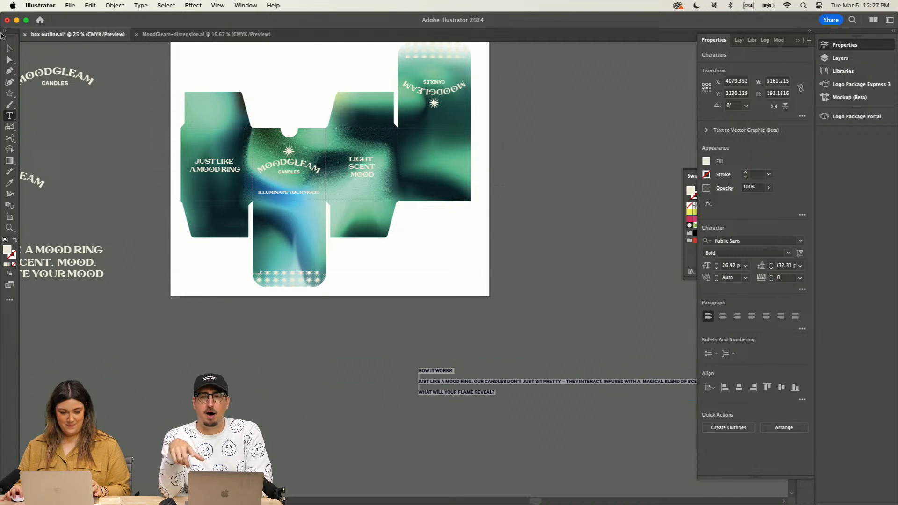
left_click(10, 48)
left_click_drag(516, 389, 483, 273)
Step: Create an area text box about 621 by 488 pt below the artboard and paste the "How It Works" copy into it
left_click(10, 115)
left_click_drag(316, 335, 419, 415)
key("super+v")
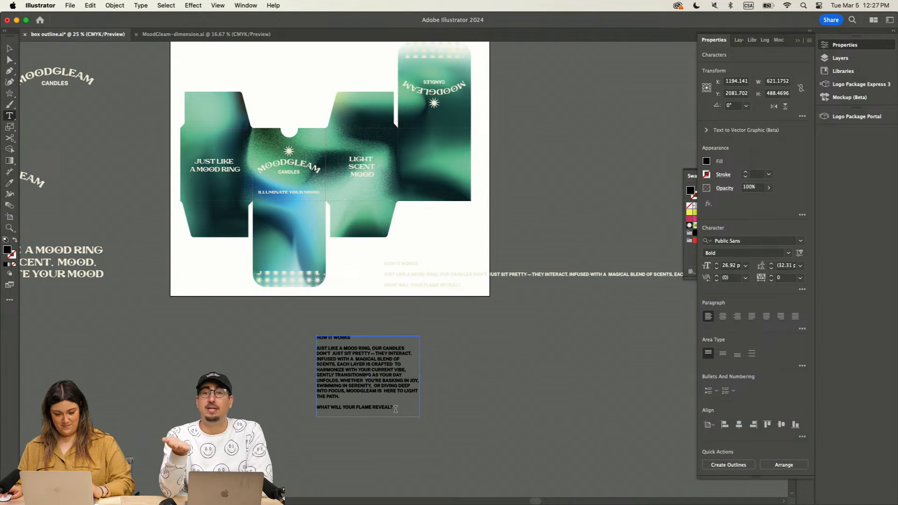
left_click(11, 48)
key("super+equal")
key("super+equal")
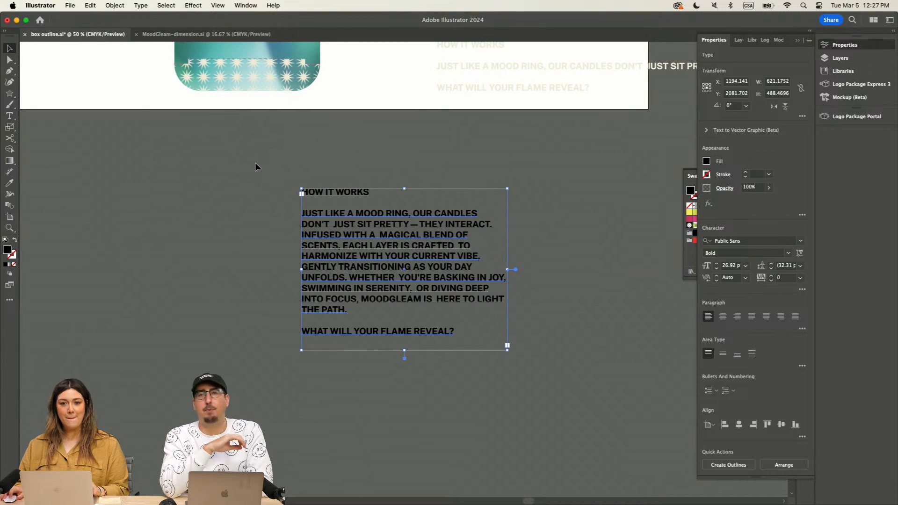
Step: Examine how far the "How It Works" point text runs past the artboard compared with the wrapped area text version
scroll(255, 167, "down", 2)
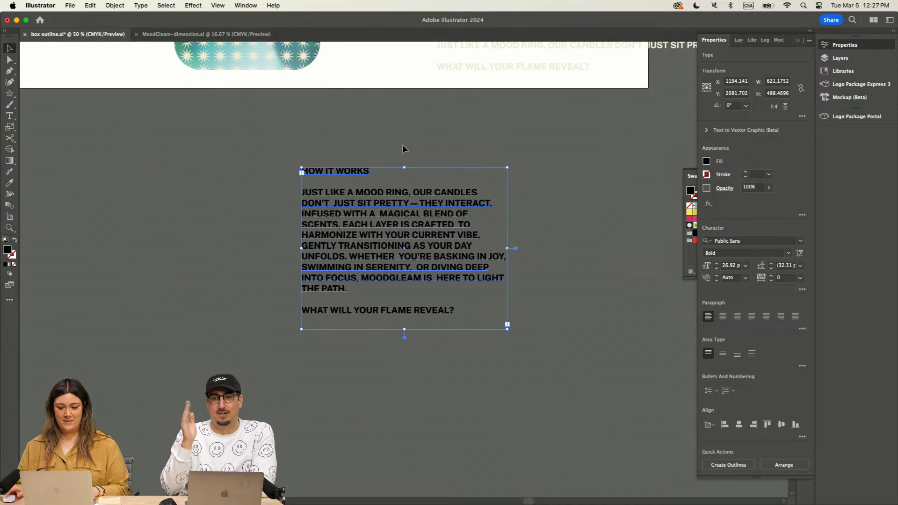
scroll(402, 144, "up", 3)
scroll(403, 144, "right", 20)
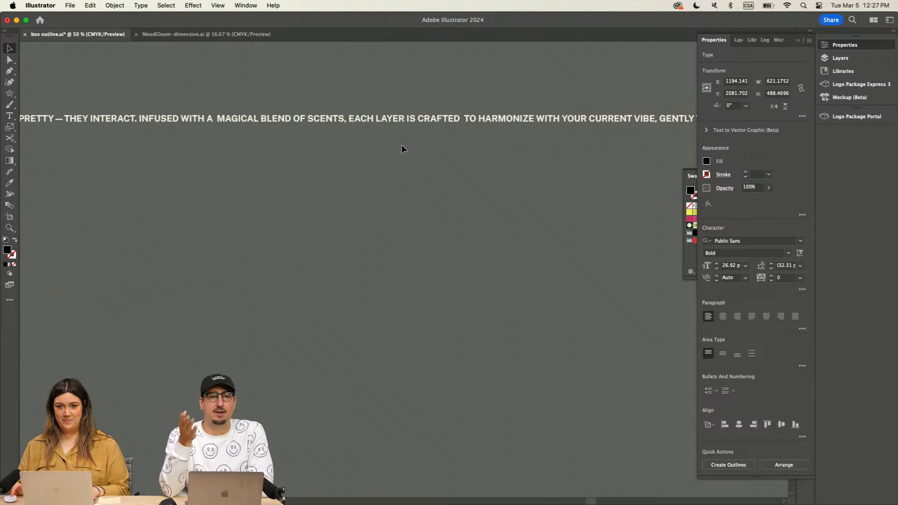
scroll(402, 146, "right", 10)
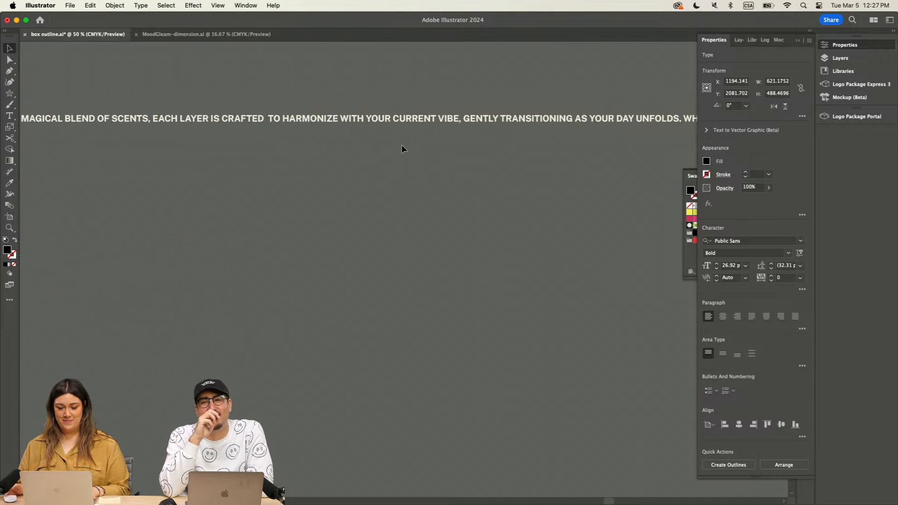
scroll(401, 144, "left", 20)
scroll(402, 145, "down", 5)
scroll(370, 193, "up", 5)
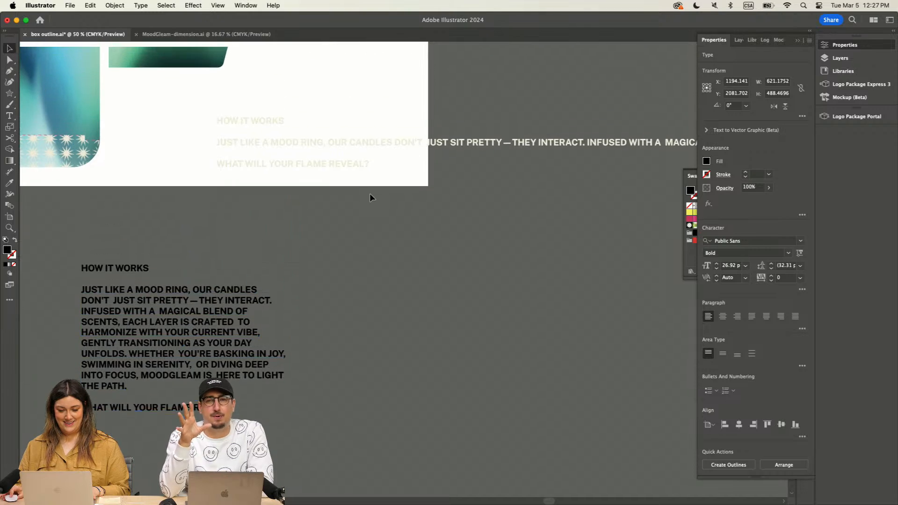
scroll(370, 193, "up", 2)
Step: Insert line breaks in the "How It Works" point text after "OUR CANDLES" and "THEY INTERACT."
mouse_move(552, 169)
left_mouse_down()
mouse_move(549, 207)
mouse_move(557, 156)
left_mouse_up()
key("t")
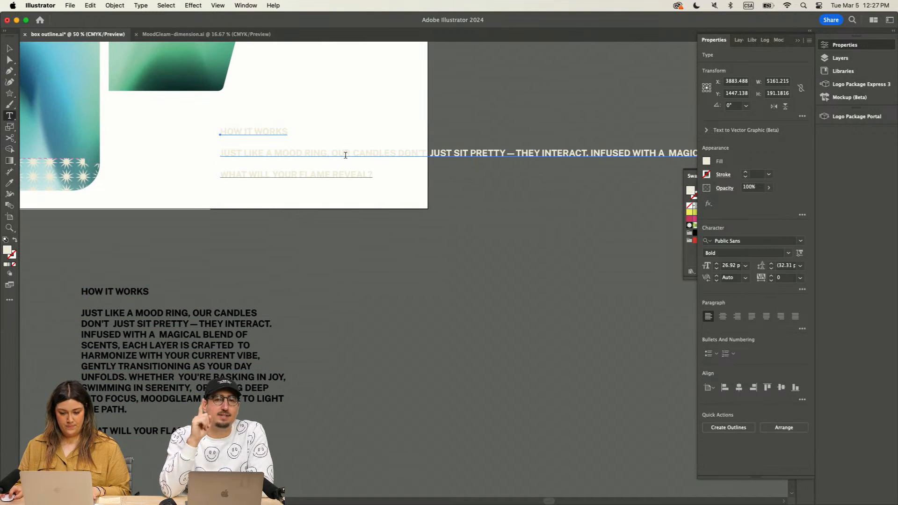
left_click(332, 153)
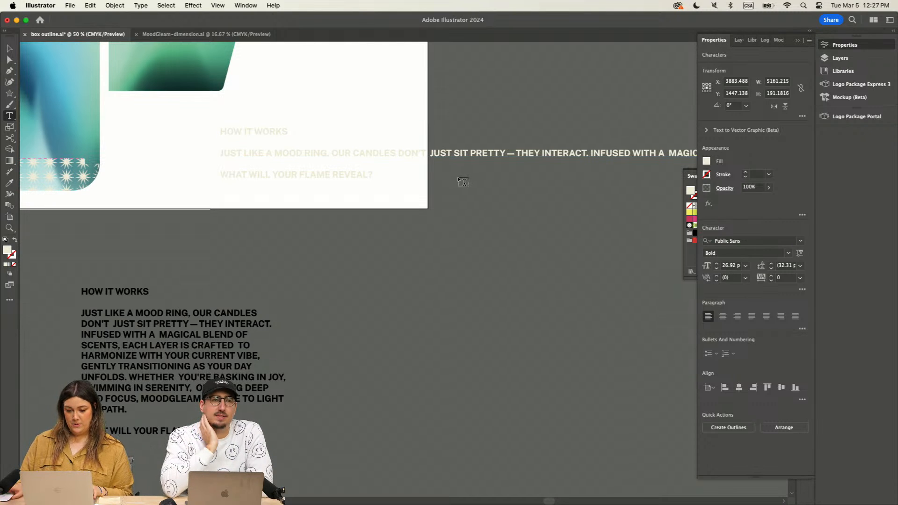
scroll(461, 181, "up", 6)
left_click(9, 49)
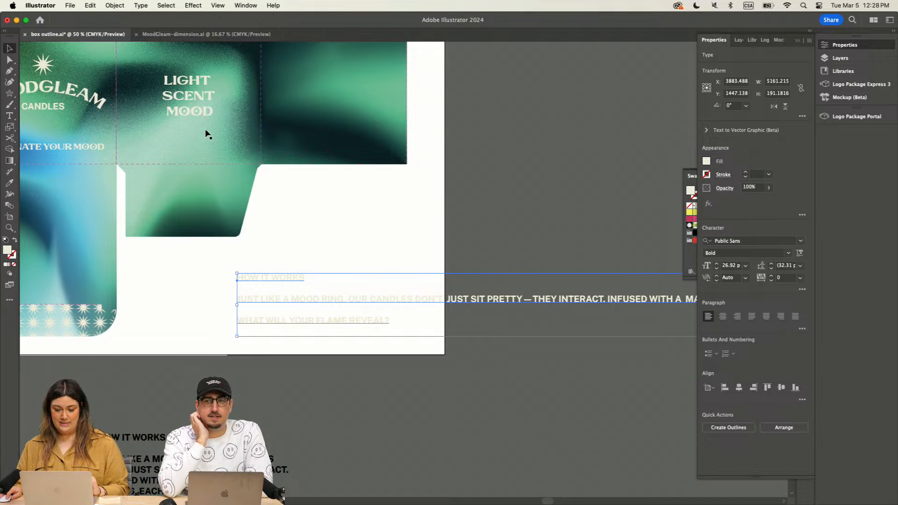
left_click(9, 115)
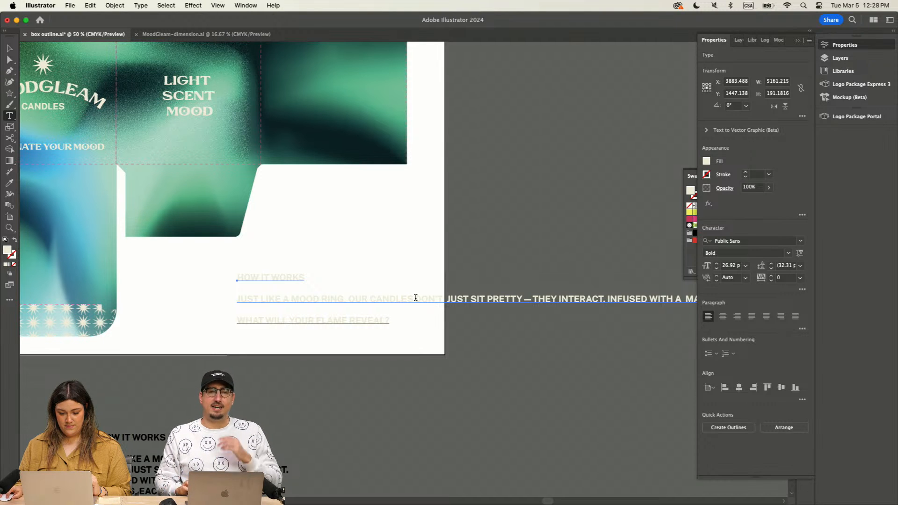
left_click(415, 298)
key("Return")
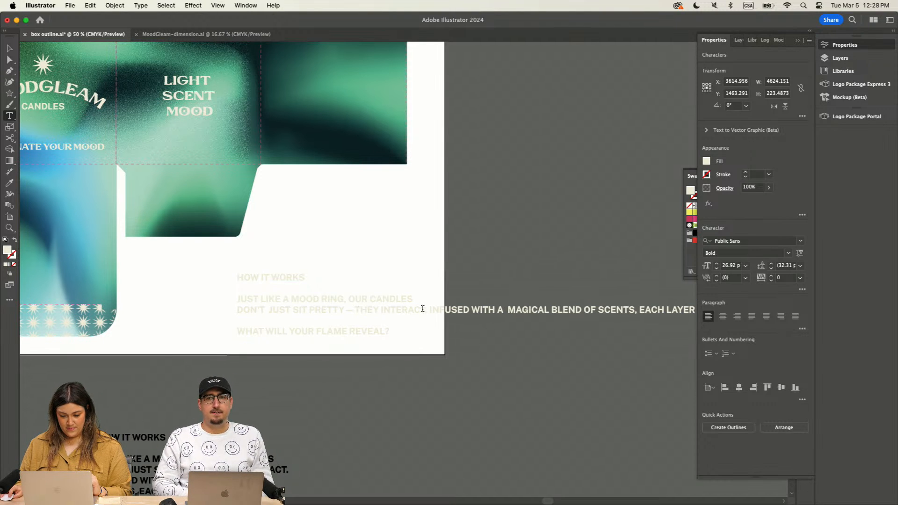
left_click(430, 308)
key("Return")
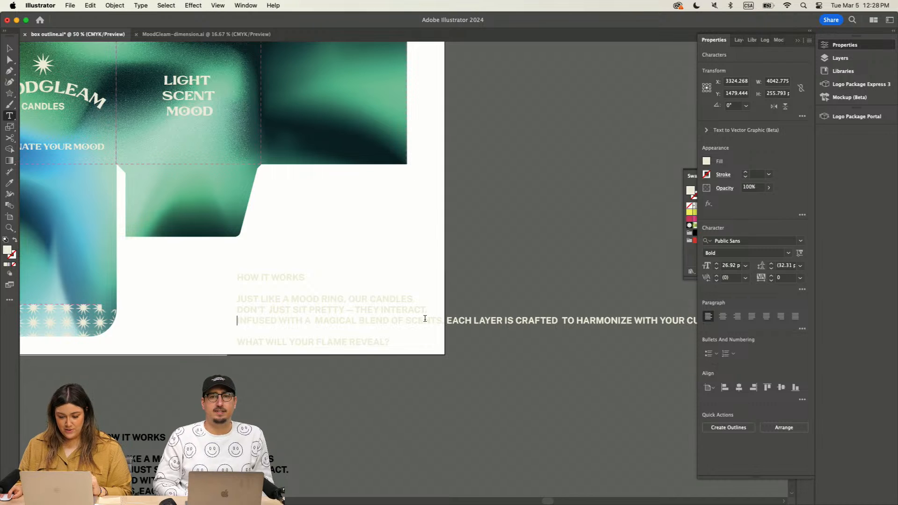
Step: Break the point text's following lines after "BLEND OF", "CRAFTED TO" and "CURRENT VIBE,"
left_click(421, 319)
key("Return")
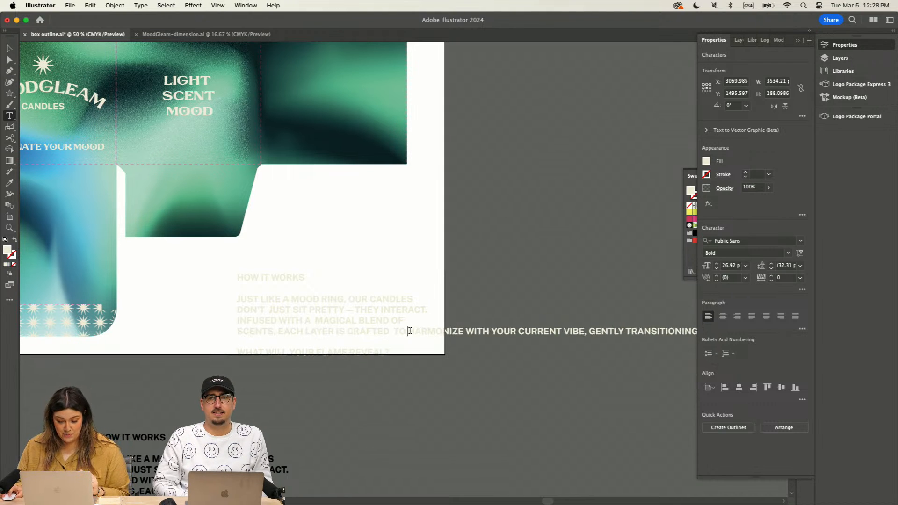
left_click(409, 330)
key("Return")
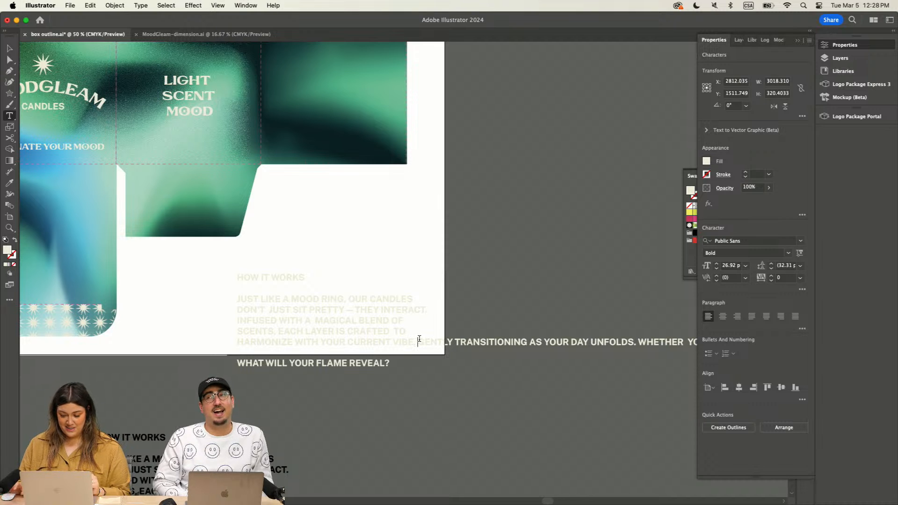
key("Return")
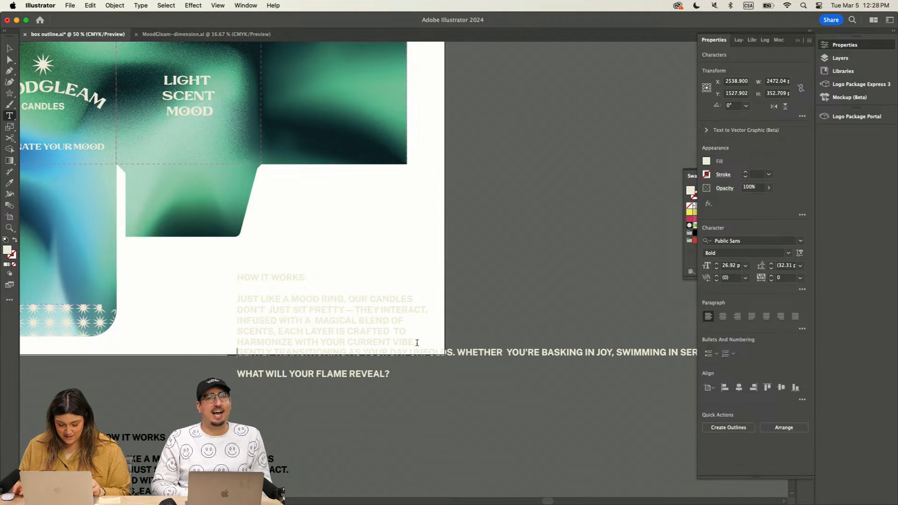
Step: Move the "How It Works" point text off the artboard onto the grey canvas to its right and deselect it
key("super+equal")
left_click(9, 49)
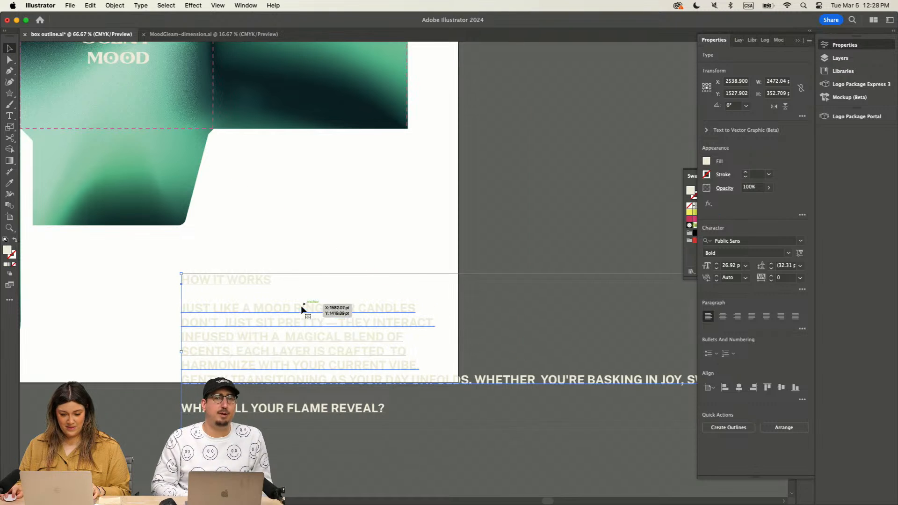
left_click_drag(301, 305, 601, 192)
left_click_drag(445, 363, 449, 365)
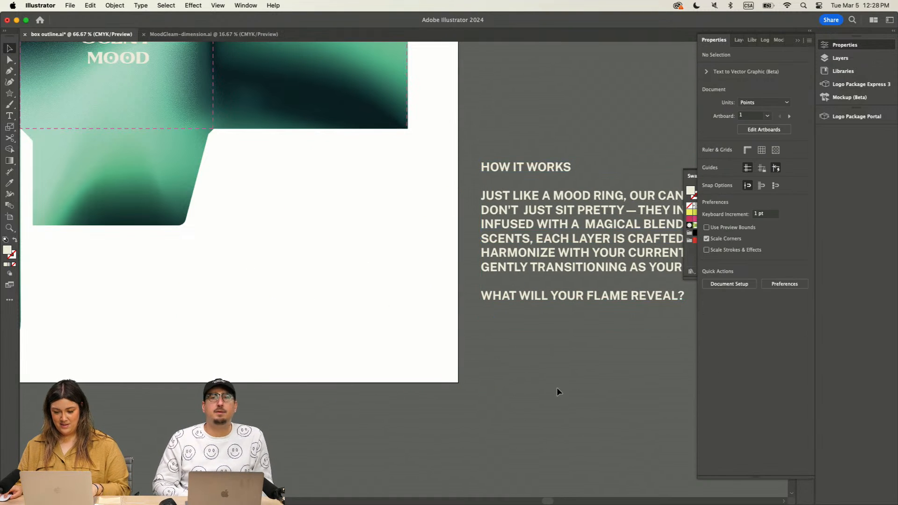
Step: Break the rest of the body copy into lines after "YOUR DAY", "BASKING", "OR DIVING" and "IS HERE"
scroll(534, 411, "right", 10)
left_click(10, 116)
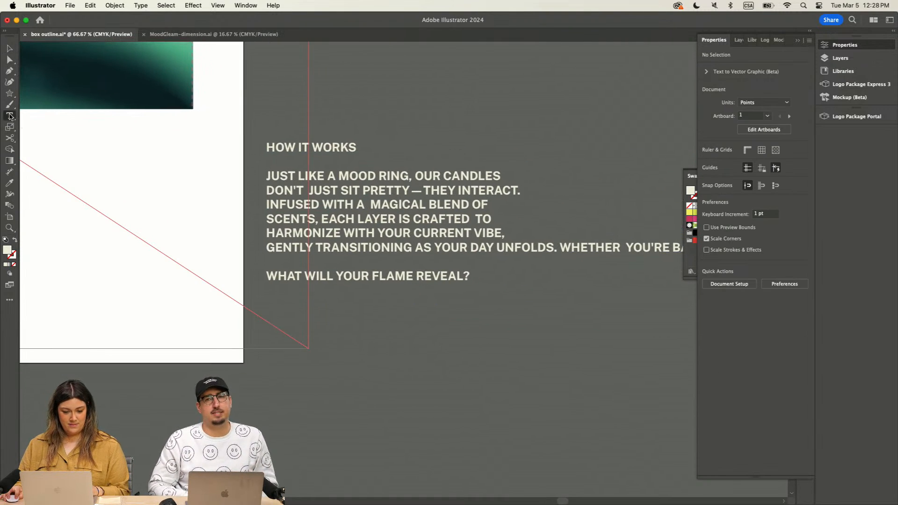
left_click(500, 248)
key("Return")
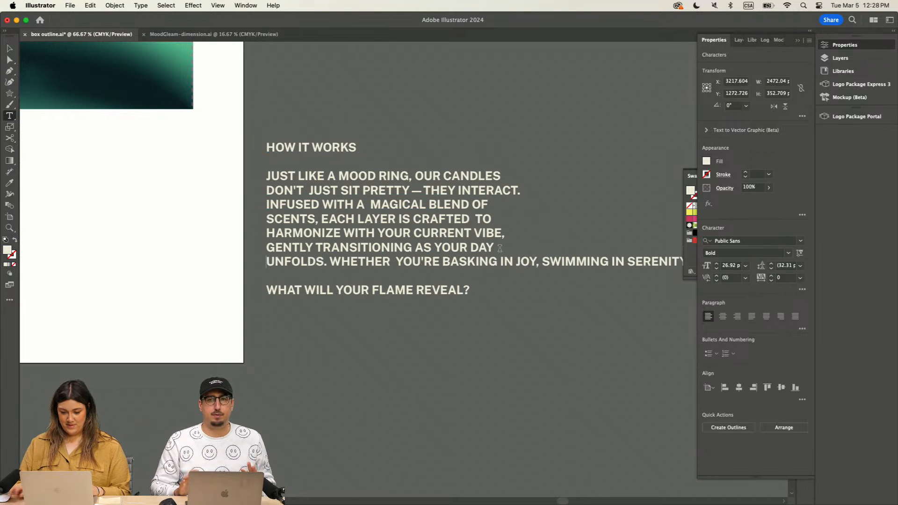
left_click(501, 262)
key("Return")
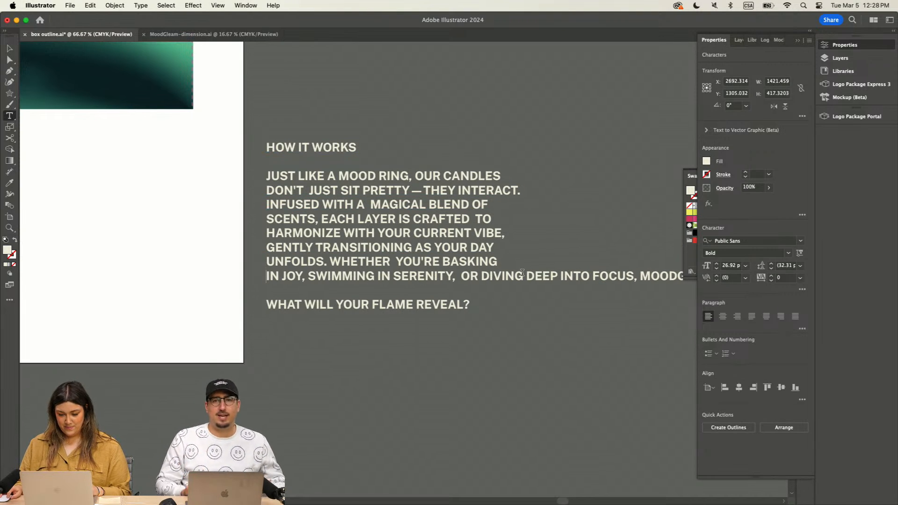
left_click(526, 276)
key("Return")
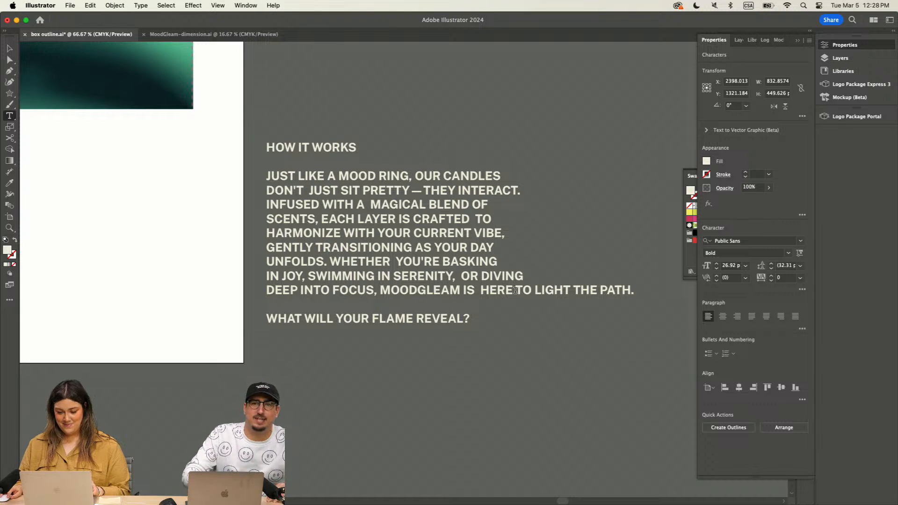
left_click(515, 290)
key("Return")
left_click(8, 48)
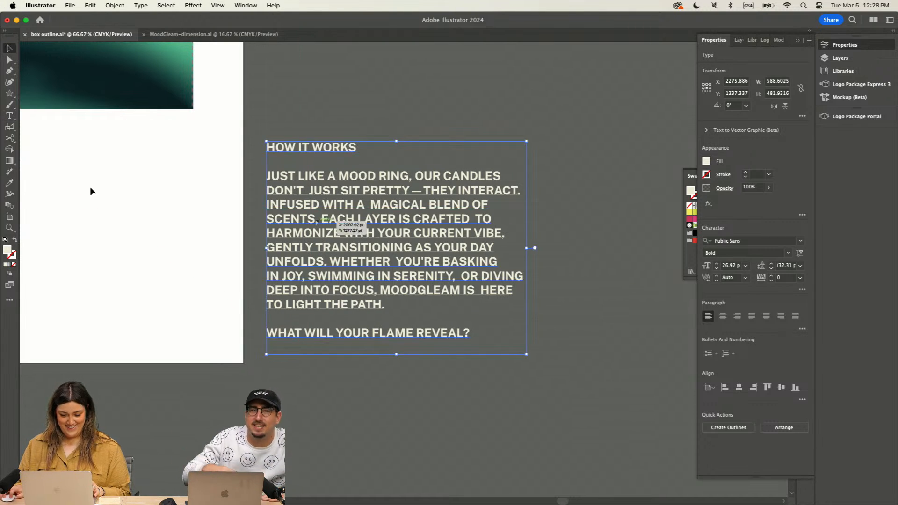
Step: Set the body paragraph from "JUST LIKE A MOOD RING" to "LIGHT THE PATH." in the Regular weight
left_click(9, 116)
left_click_drag(385, 307, 250, 169)
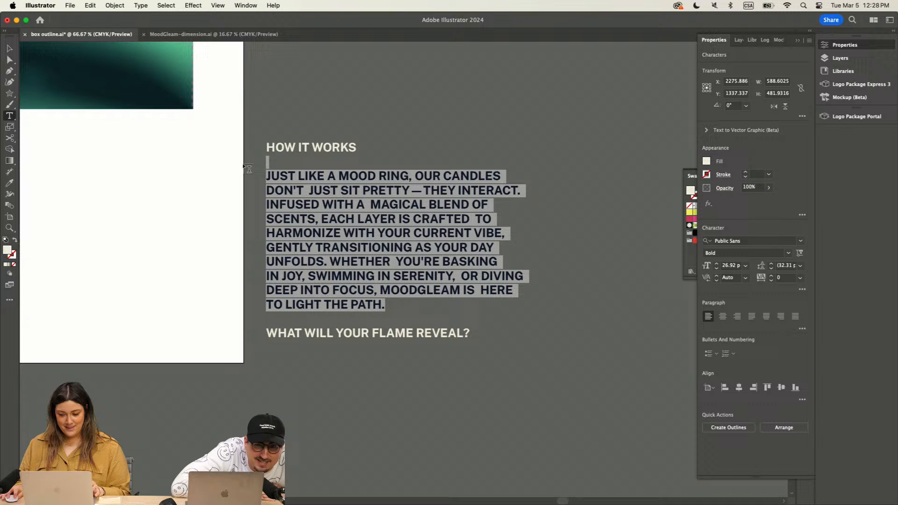
left_click(789, 253)
left_click(751, 295)
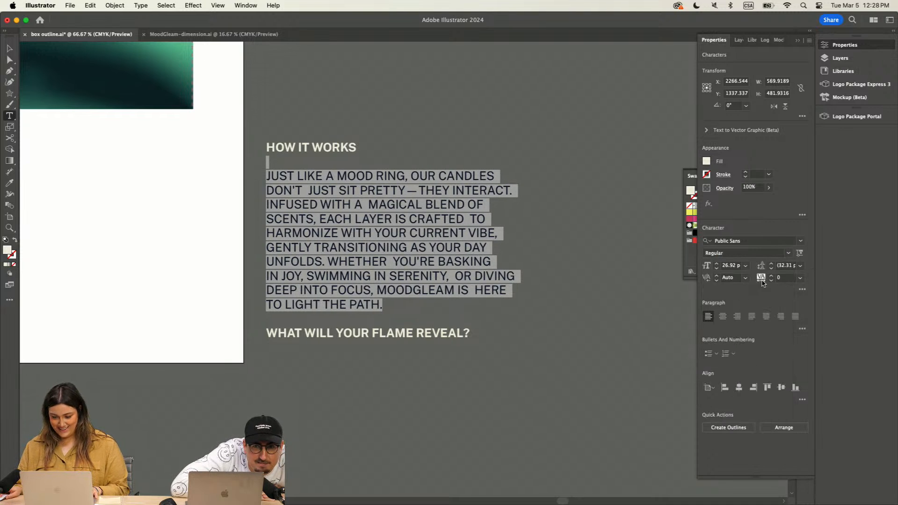
key("Escape")
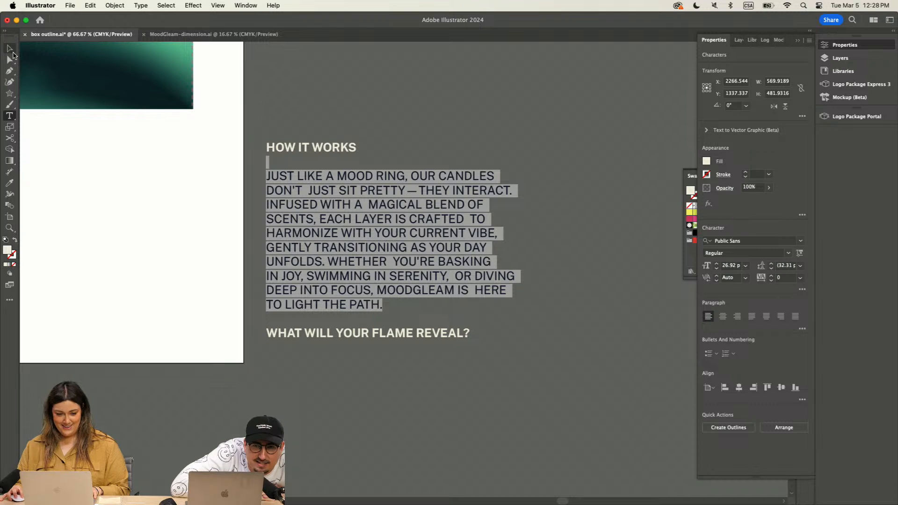
Step: Set the whole "How It Works" point text to a 23 pt font size with 34 pt leading
scroll(308, 138, "up", 1)
scroll(308, 139, "up", 2)
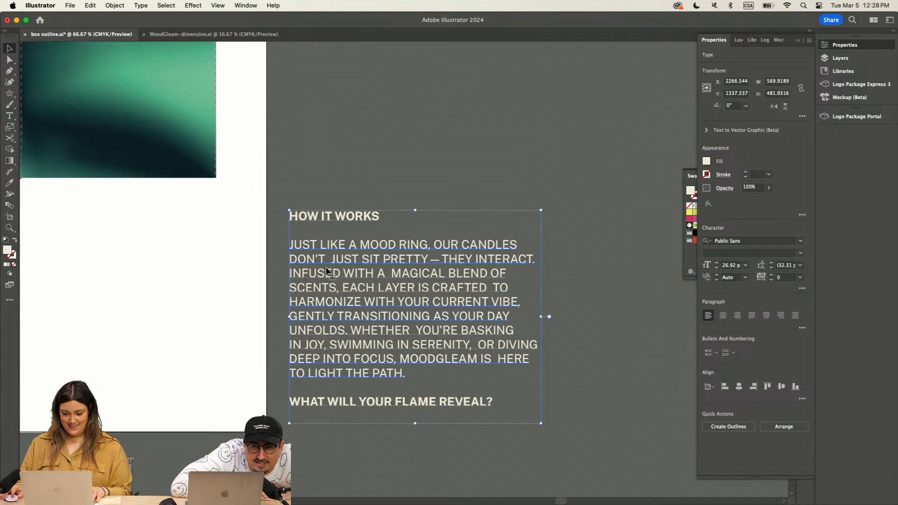
left_click(800, 265)
left_click(814, 413)
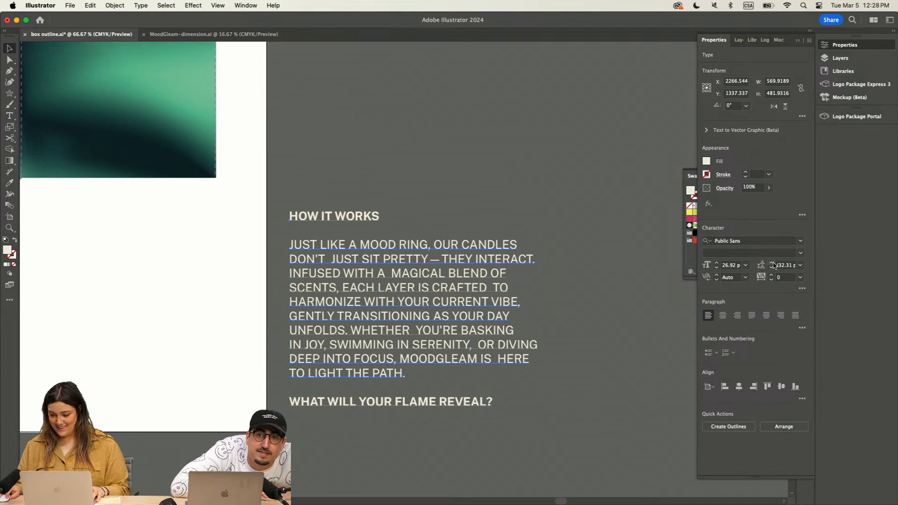
left_click(716, 267)
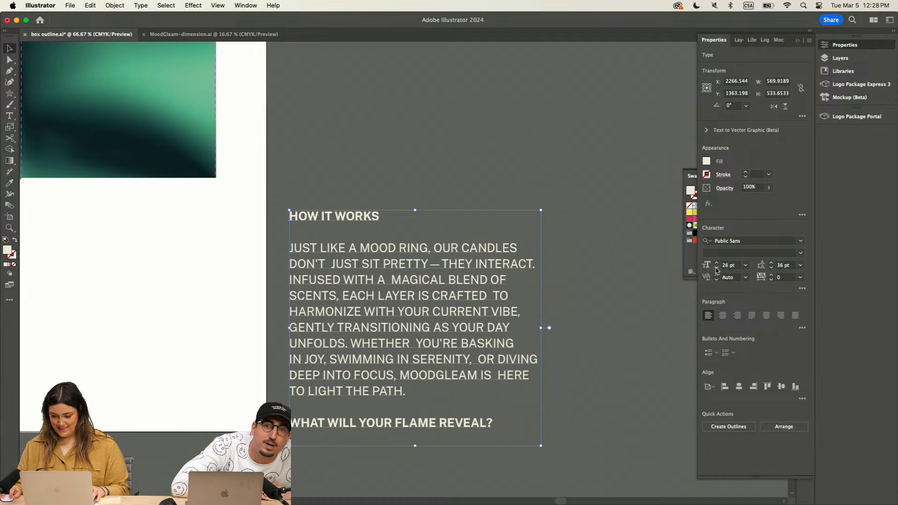
left_click(716, 267)
left_click(716, 268)
left_click(716, 267)
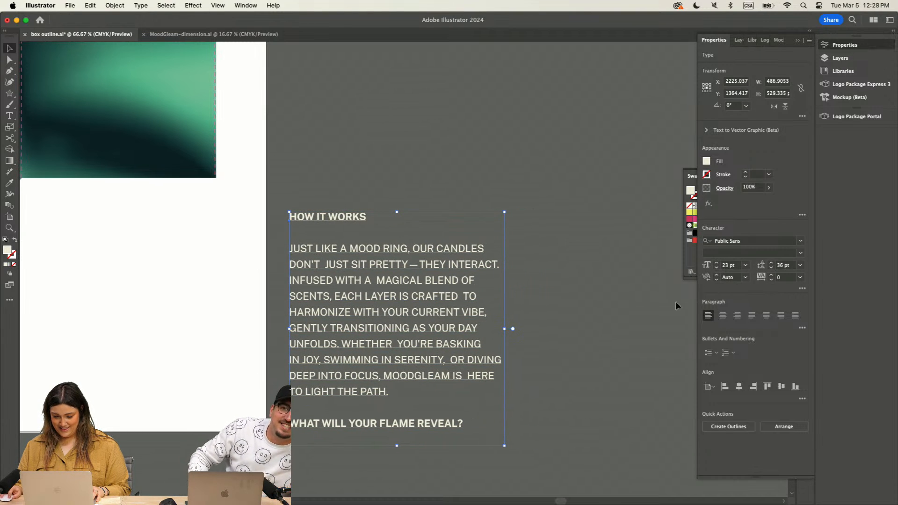
left_click(772, 263)
left_click(772, 263)
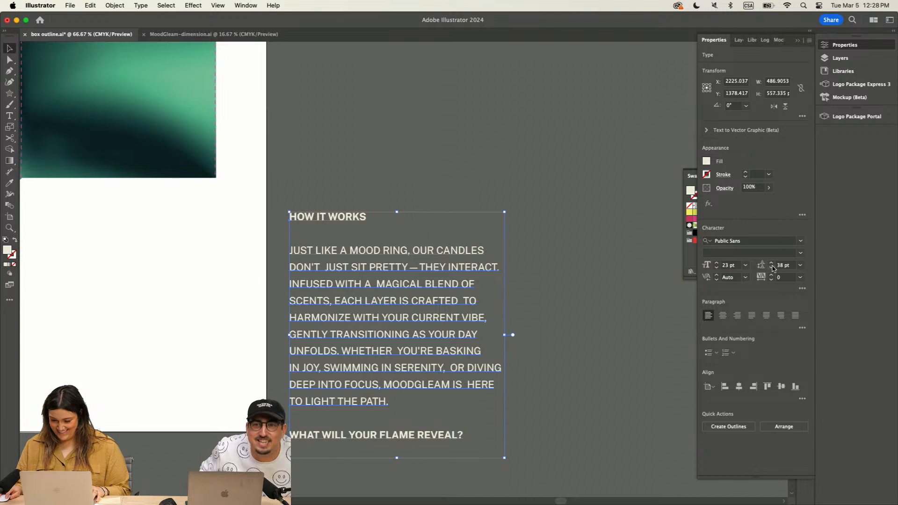
left_click(772, 268)
left_click(771, 268)
left_click(771, 268)
left_click(558, 337)
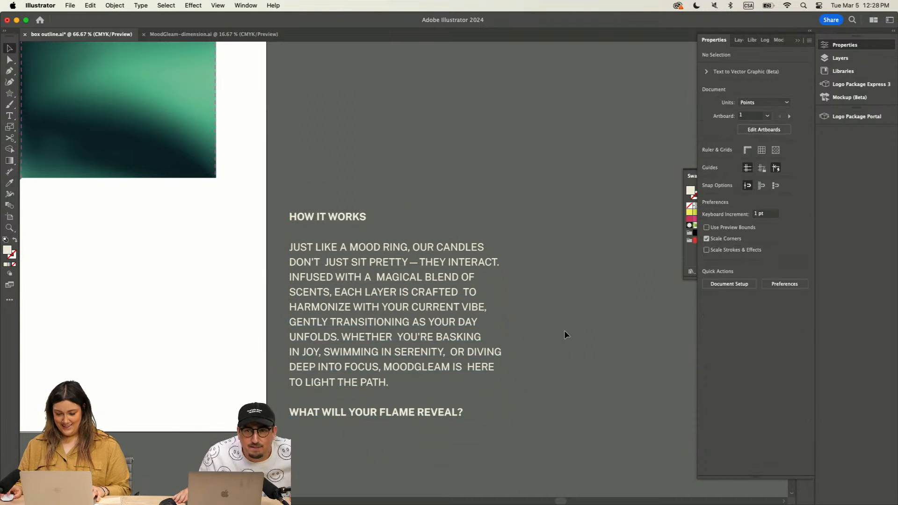
Step: Move the "How It Works" text onto the empty box panel next to the "LIGHT SCENT MOOD" panel
scroll(490, 308, "left", 2)
scroll(490, 308, "up", 1)
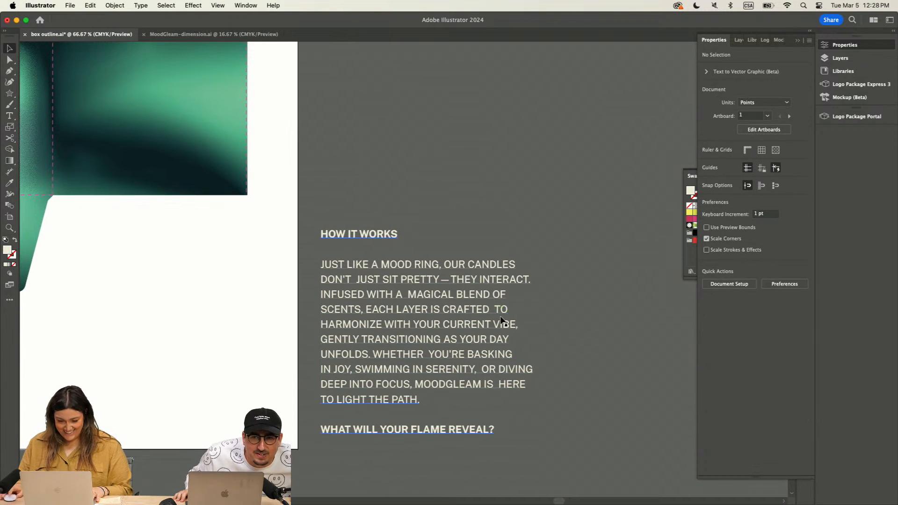
key("super+minus")
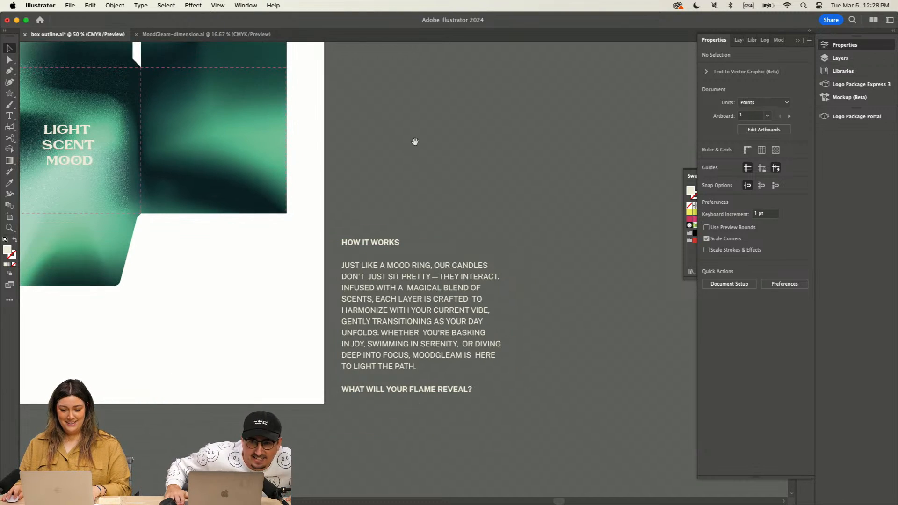
scroll(506, 278, "up", 3)
scroll(506, 278, "left", 3)
left_click_drag(499, 382, 345, 211)
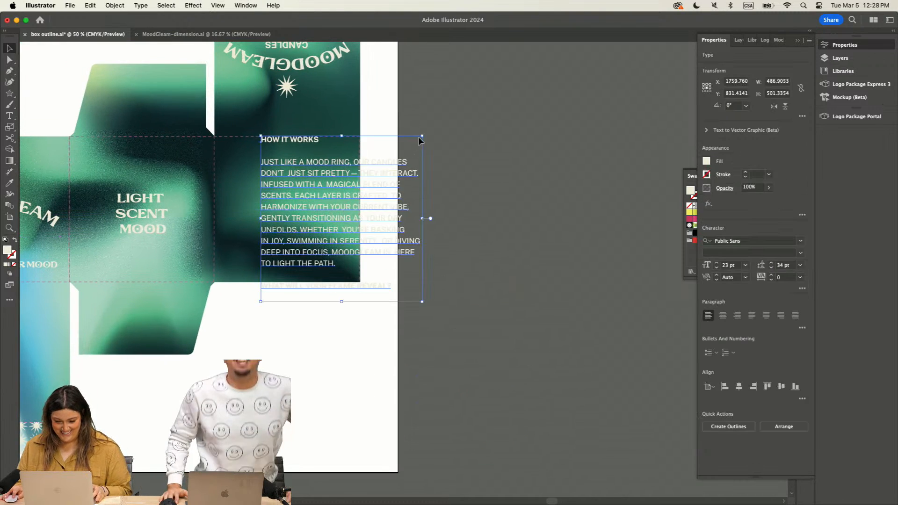
Step: Scale the "How It Works" text down proportionally to about 300 by 309 pt and position it in the middle of its panel
left_click_drag(423, 135, 361, 164)
left_click_drag(323, 236, 302, 195)
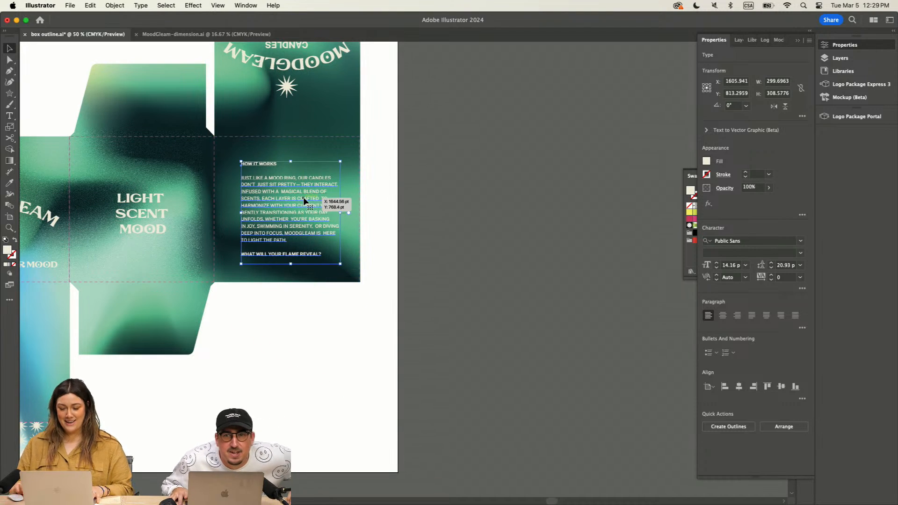
key("super+equal")
left_click_drag(376, 239, 373, 231)
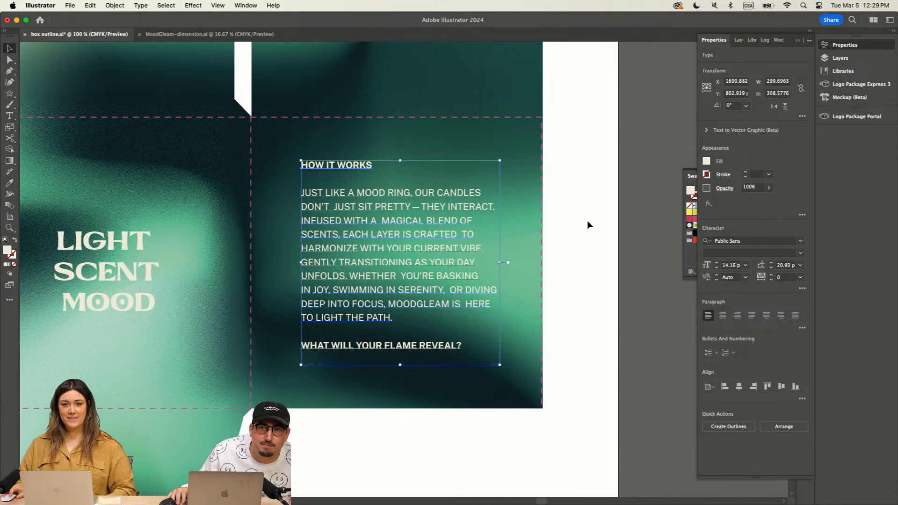
key("t")
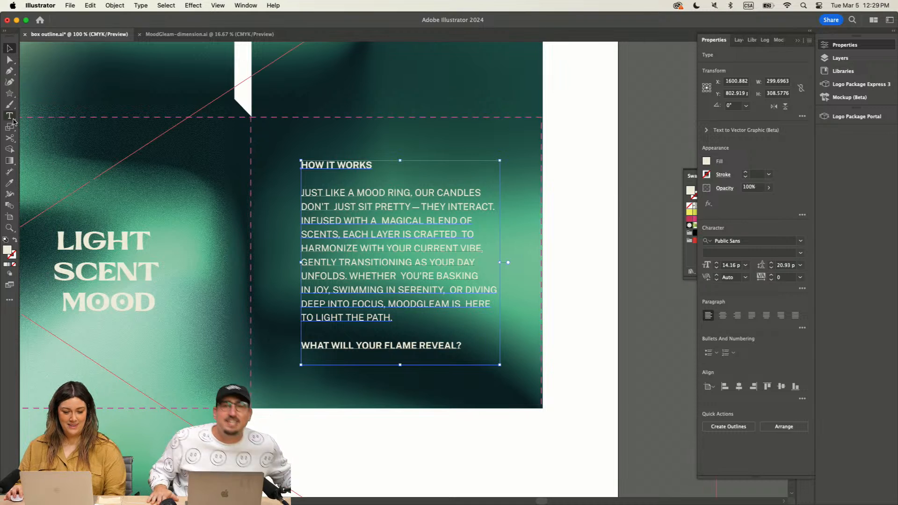
Step: Turn off All Caps for the body paragraph from "JUST LIKE A MOOD RING" to "LIGHT THE PATH."
left_click_drag(393, 319, 286, 180)
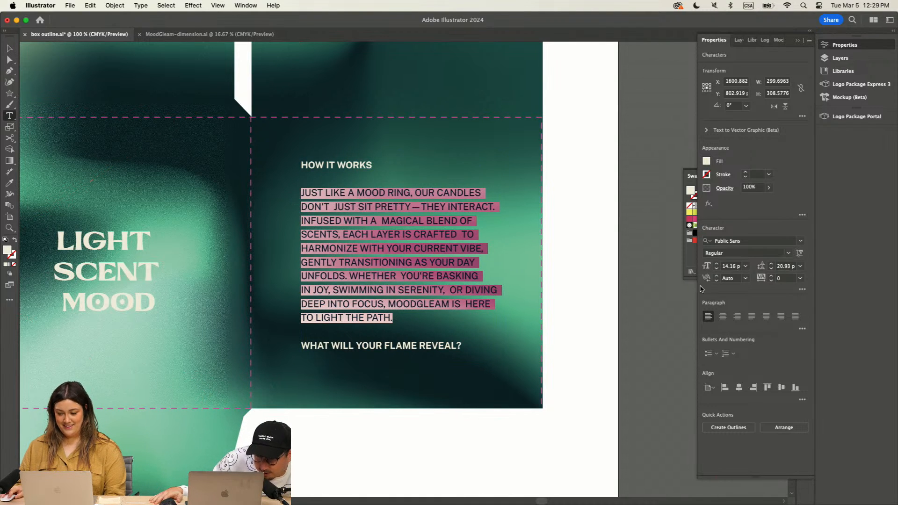
left_click(802, 290)
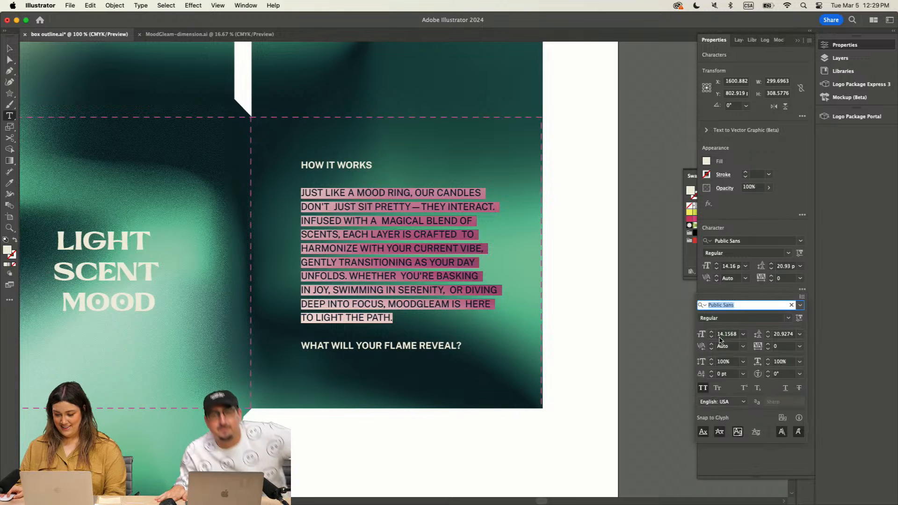
left_click(703, 389)
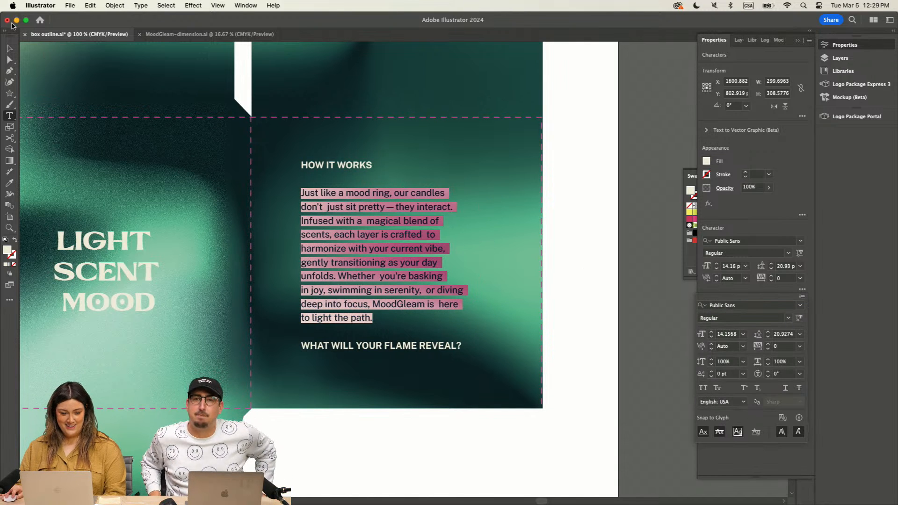
left_click(9, 48)
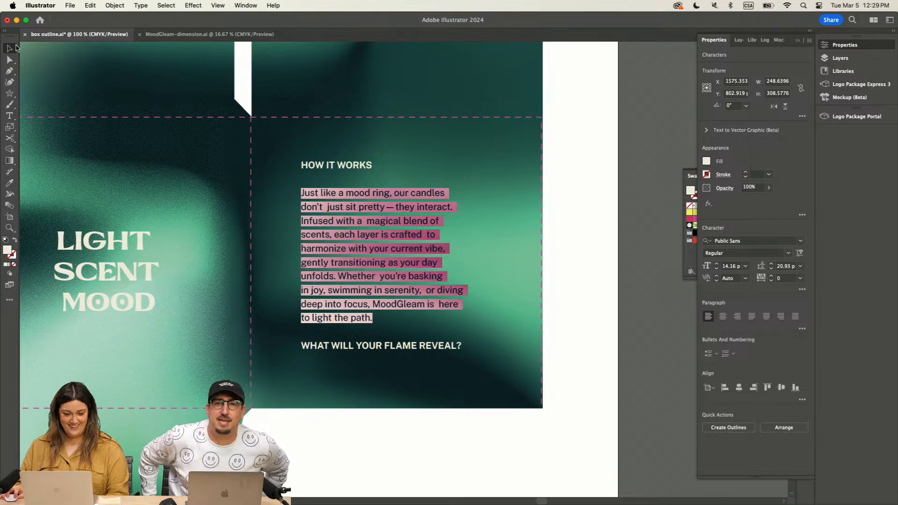
left_click(582, 105)
Step: Review the whole box dieline with the artwork and text on all its panels
key("super+minus")
key("super+minus")
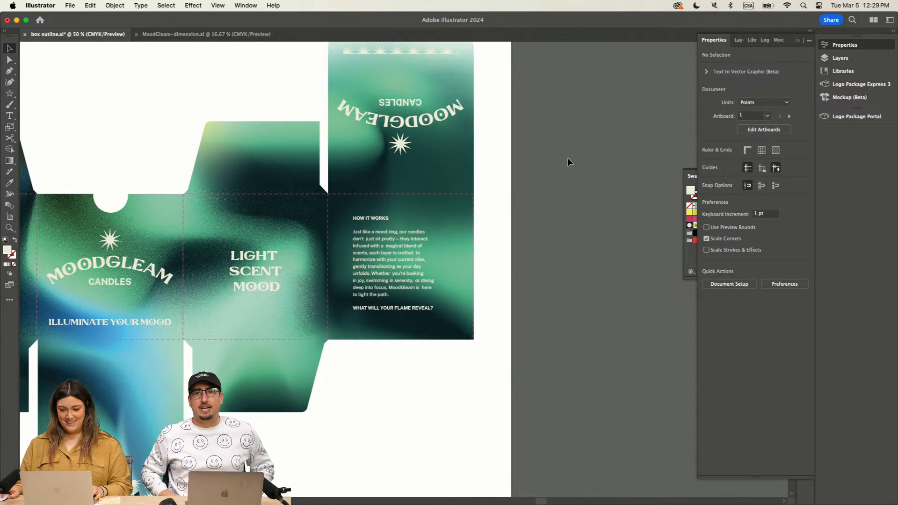
scroll(563, 151, "left", 5)
key("super+minus")
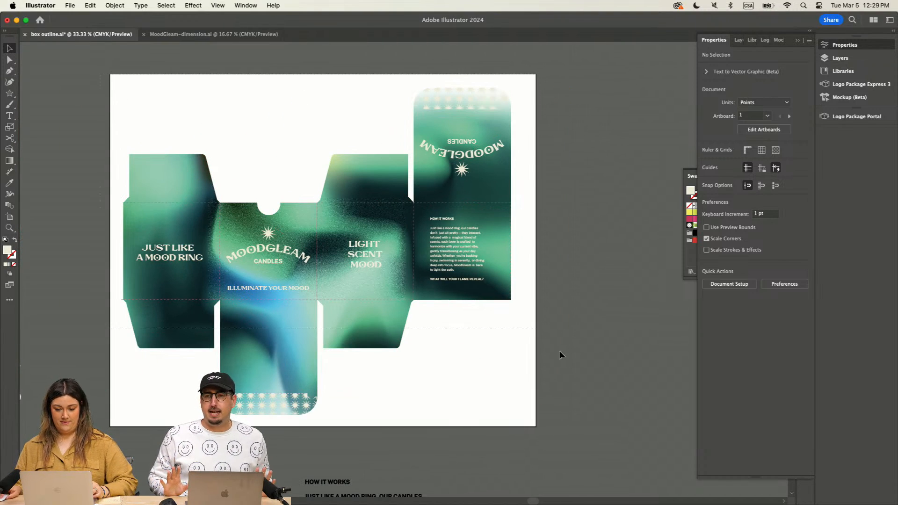
key("super+a")
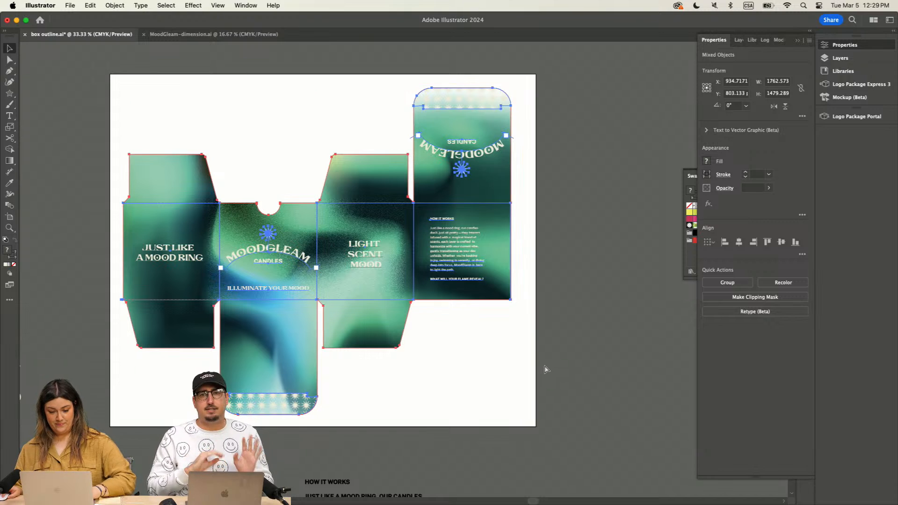
left_click(579, 234)
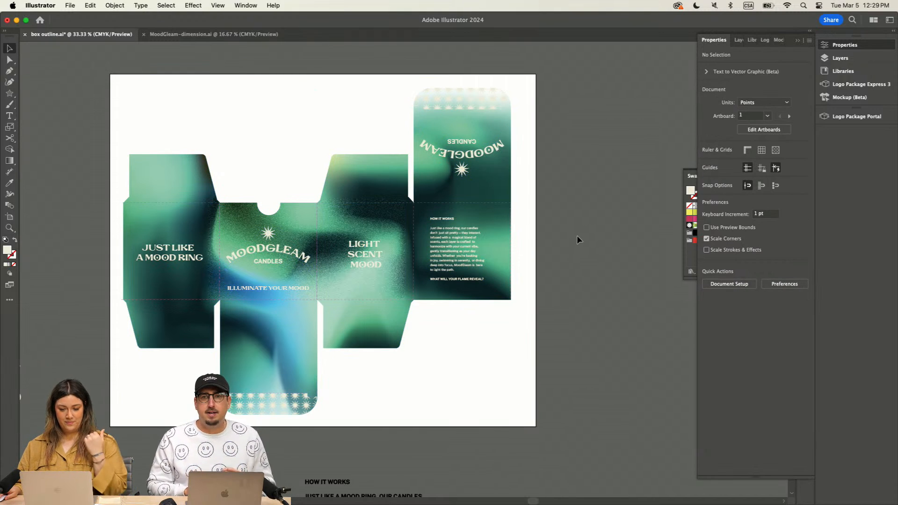
scroll(519, 231, "left", 3)
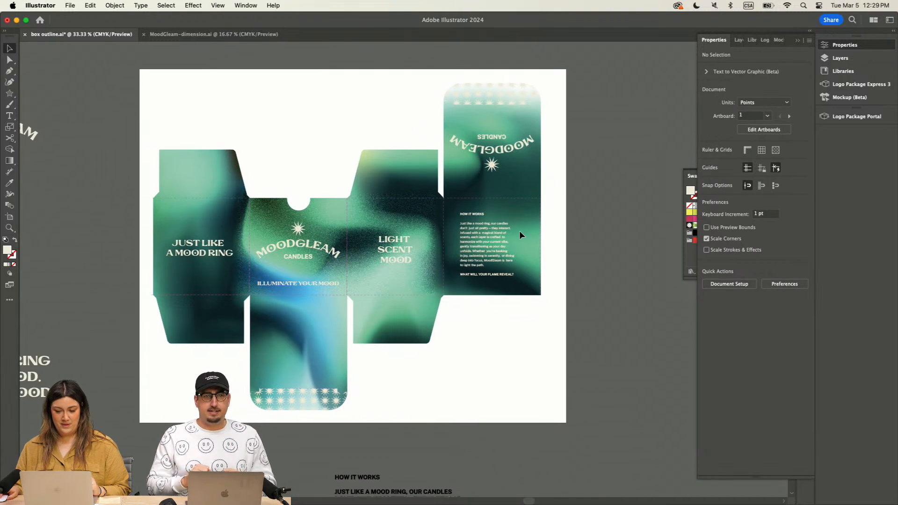
scroll(520, 232, "left", 1)
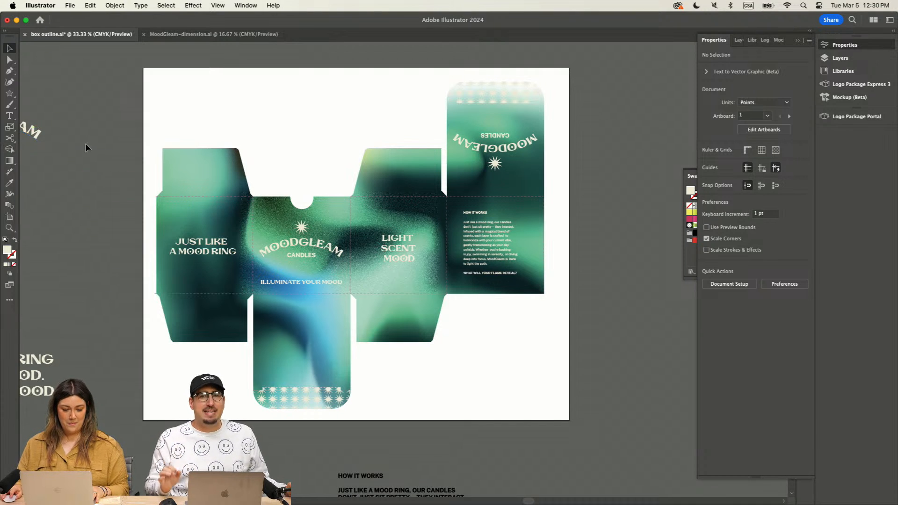
Step: In the Dimension tool options, set the dimension line colour to crimson e5285d and the extension line colour to a similar crimson
left_click(10, 173)
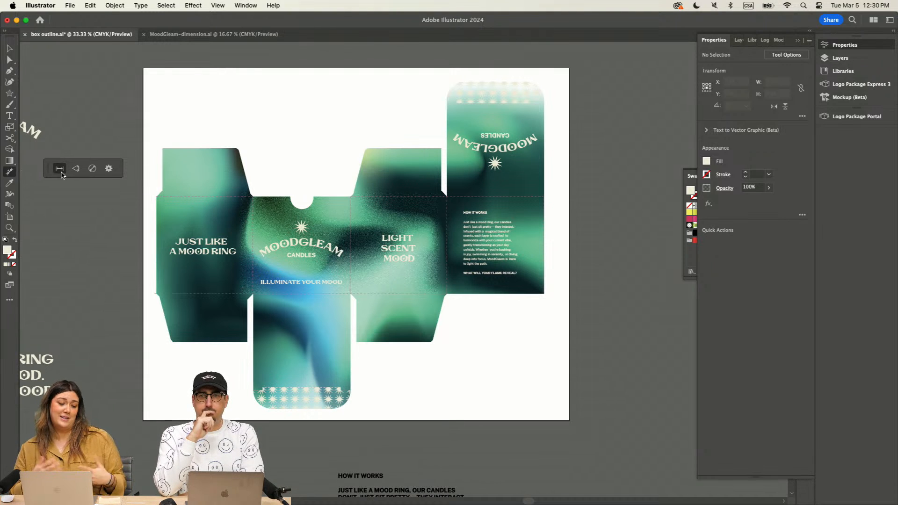
left_click(108, 169)
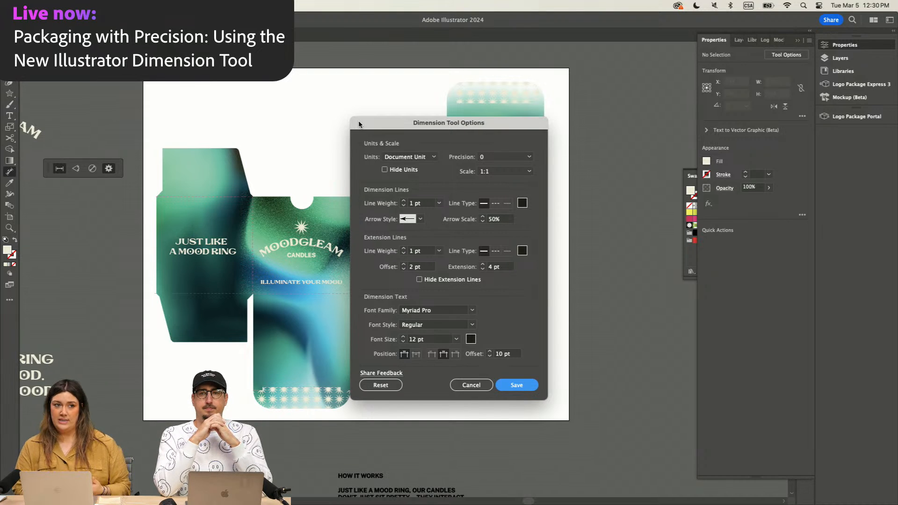
left_click(522, 205)
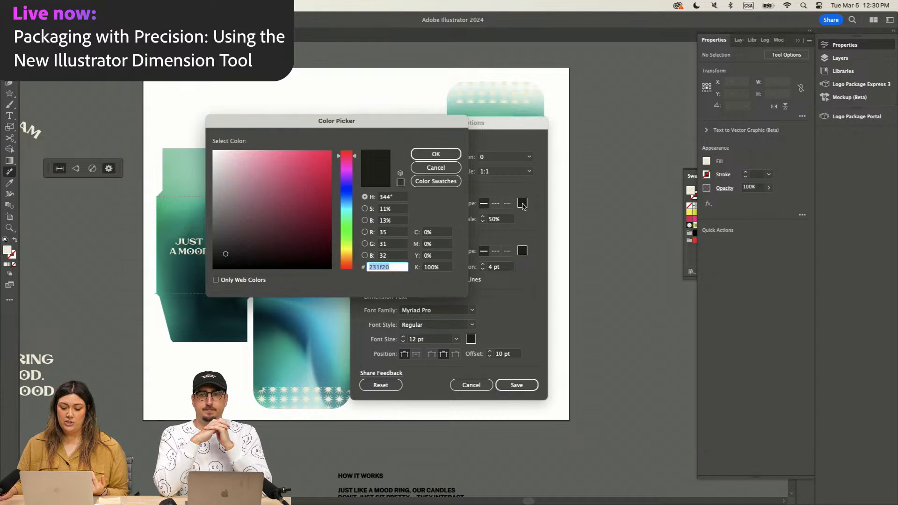
left_click(312, 162)
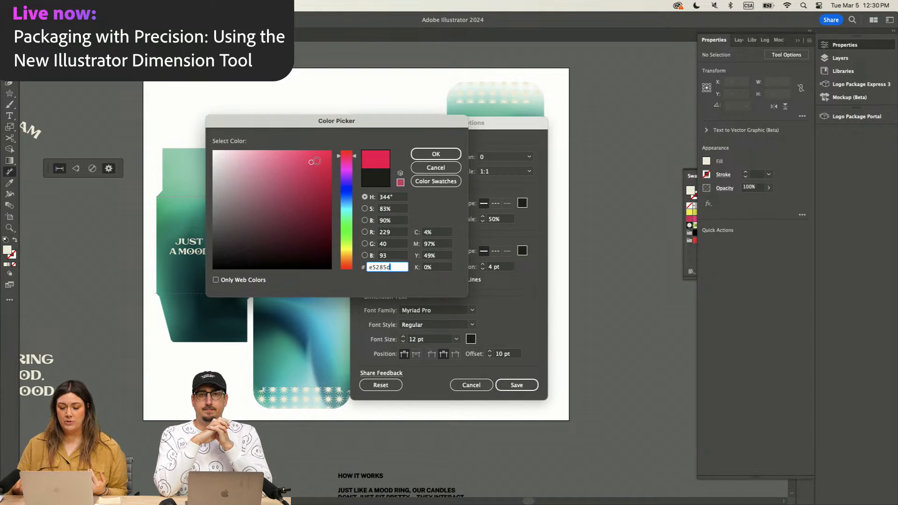
left_click(436, 154)
left_click(523, 250)
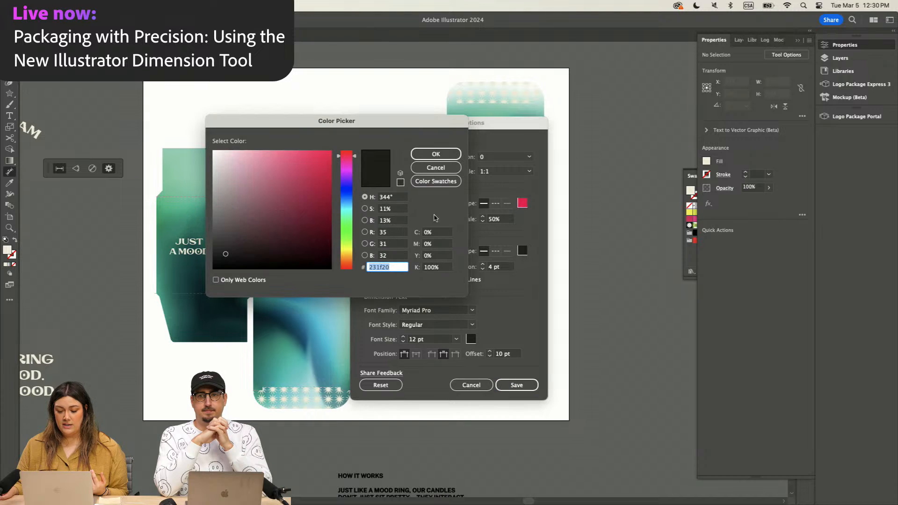
left_click(309, 164)
left_click(435, 154)
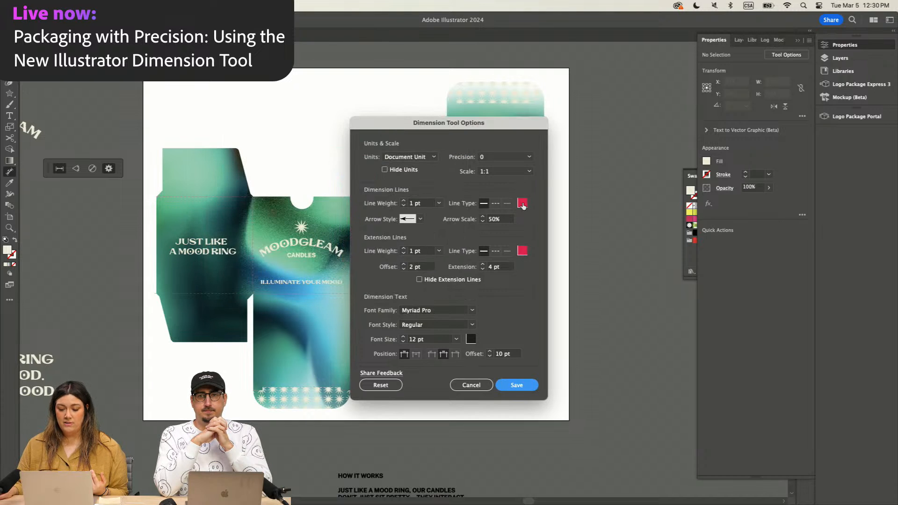
Step: Copy the dimension lines' colour code e5295e and match the extension line and dimension text colours to it
left_click(523, 203)
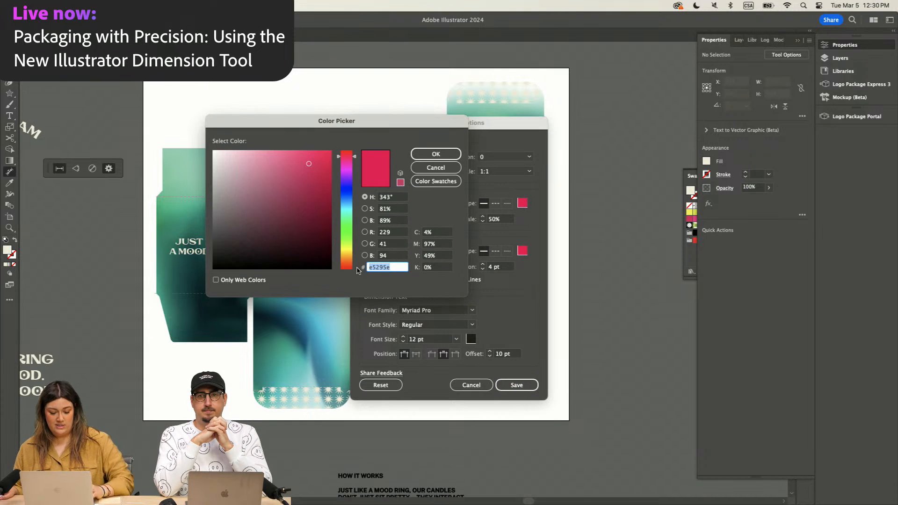
left_click(439, 154)
left_click(522, 253)
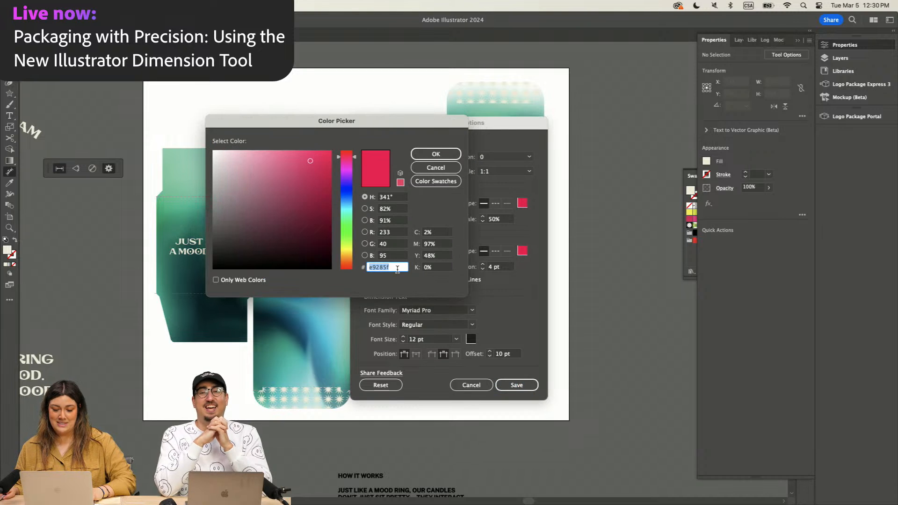
left_click(435, 154)
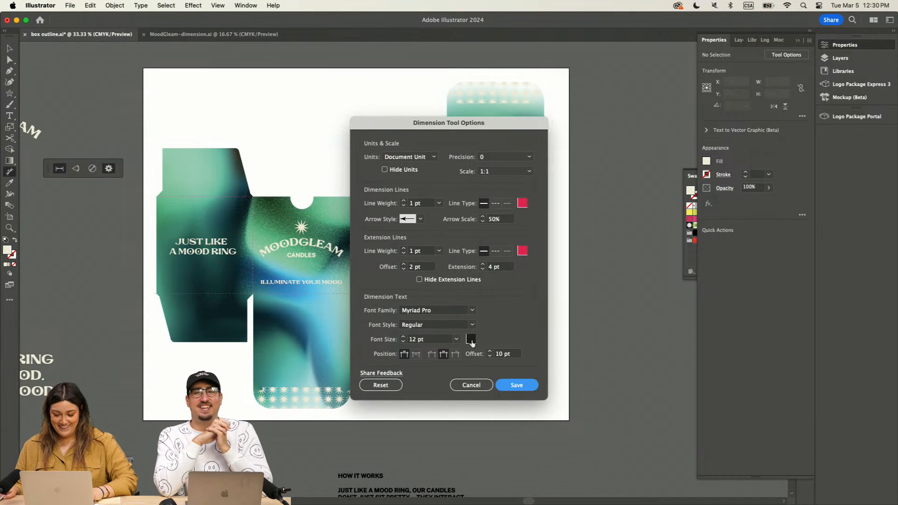
left_click(471, 340)
type("e5295e")
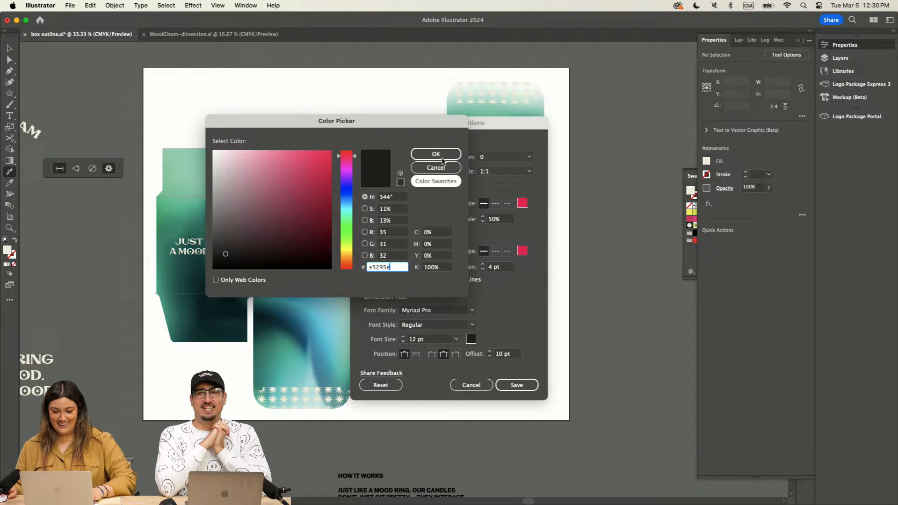
left_click(436, 154)
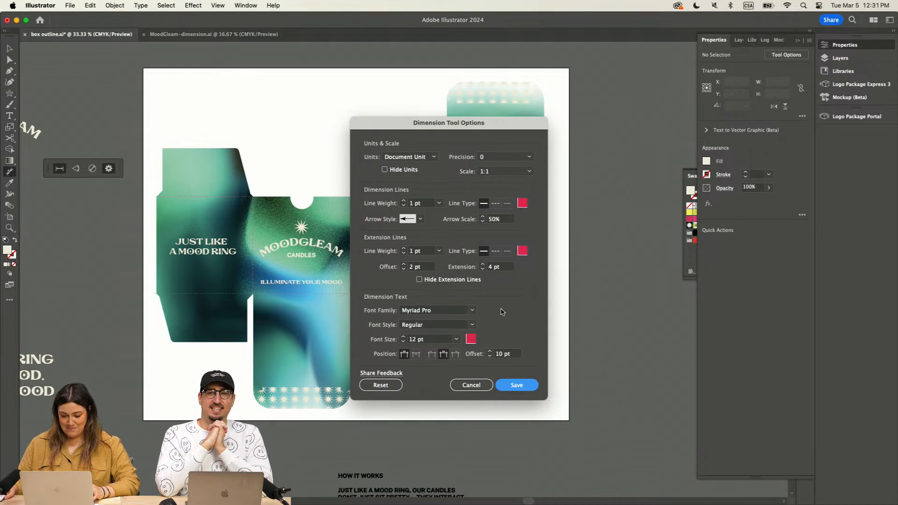
Step: Set the dimension text font family to Public Sans and the extension line weight to 2 pt
left_click(472, 313)
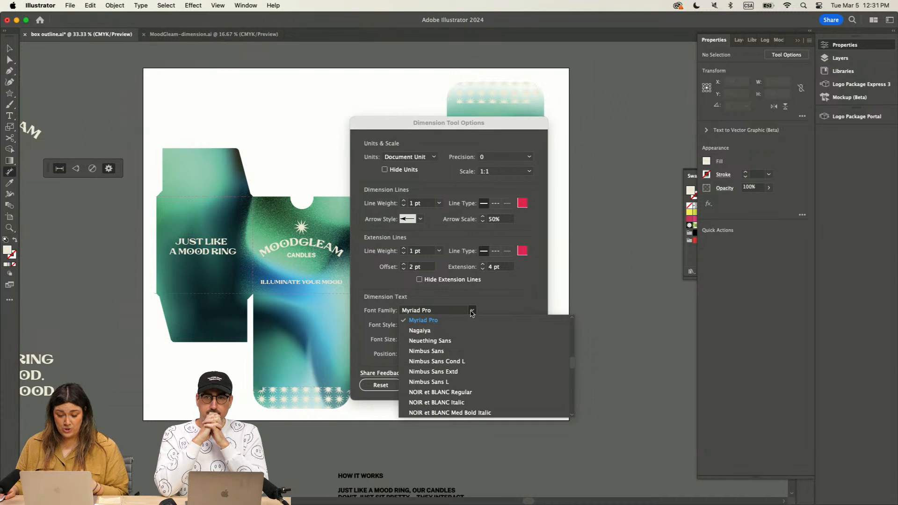
left_click(442, 309)
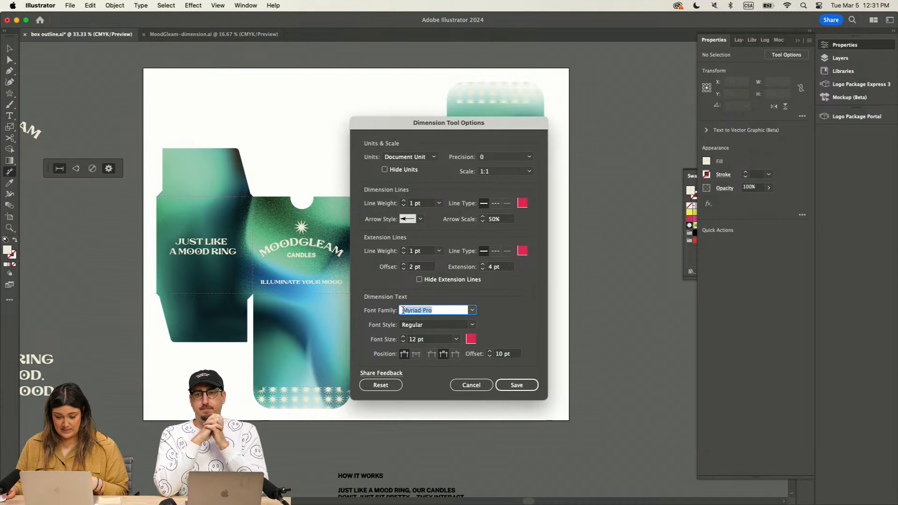
type("Public Sans")
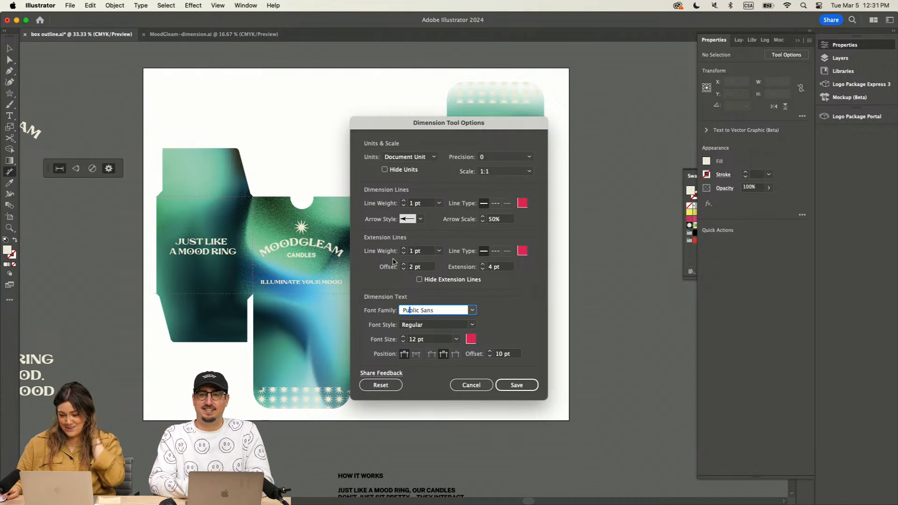
left_click(404, 249)
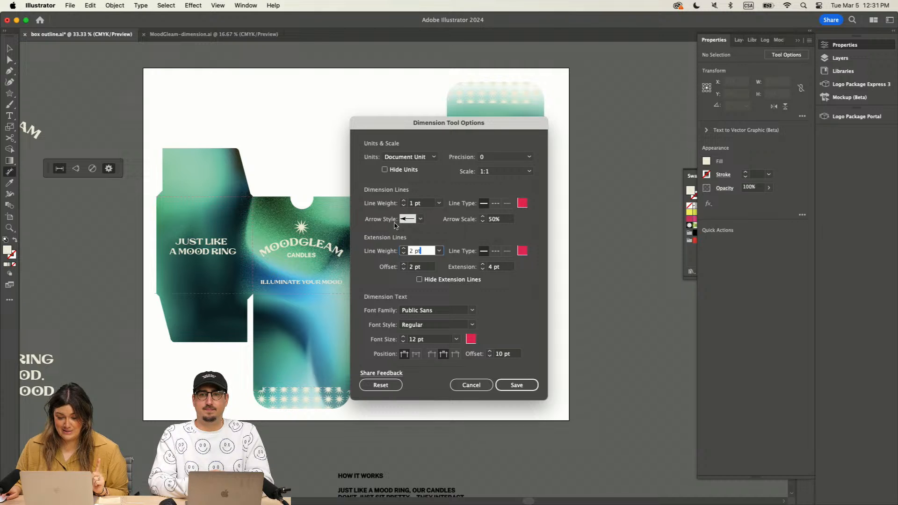
Step: Choose the Arrow 7 style for the dimension lines and set the dimension text offset to 0.1 pt
left_click(421, 219)
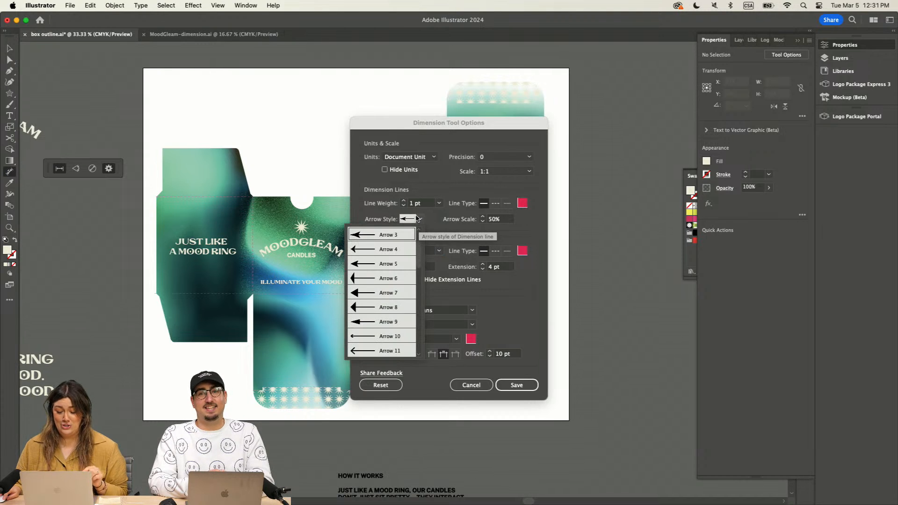
left_click(378, 293)
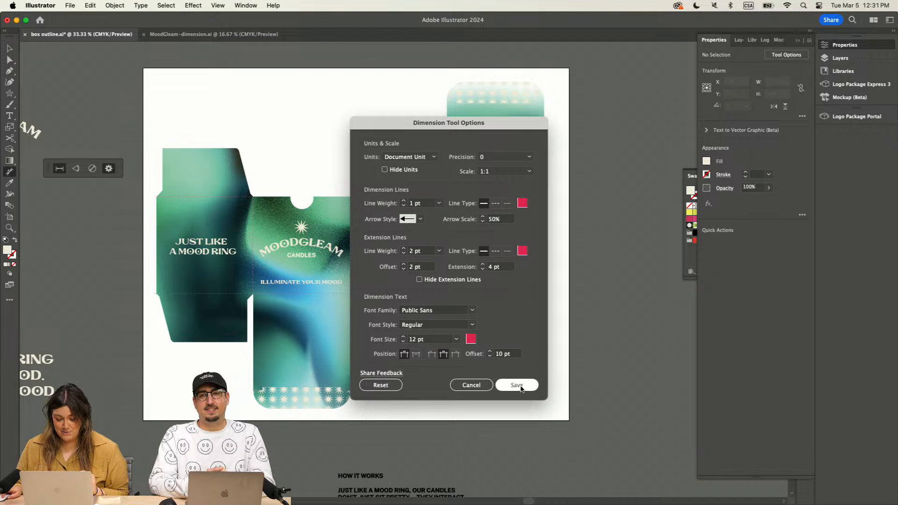
left_click(489, 356)
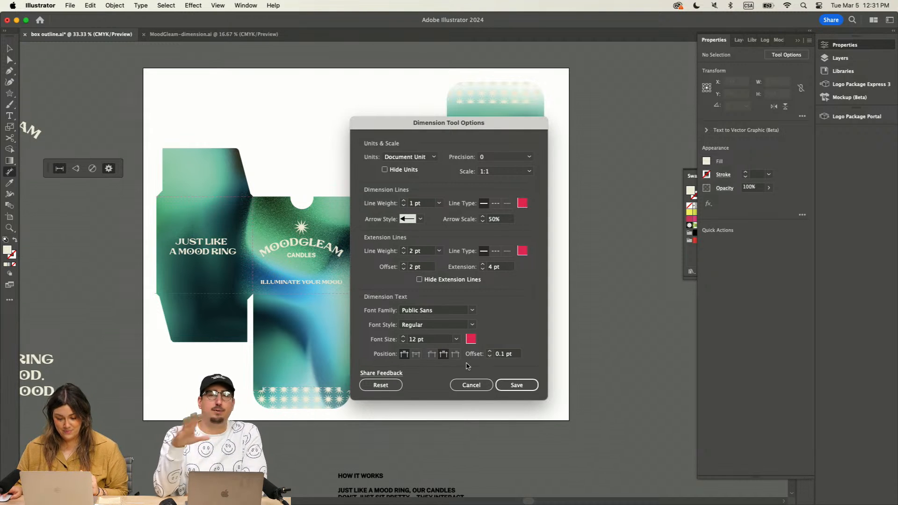
Step: Try the Arrow 37 pointing-hand style for the dimension lines
left_click(420, 219)
scroll(399, 290, "down", 2)
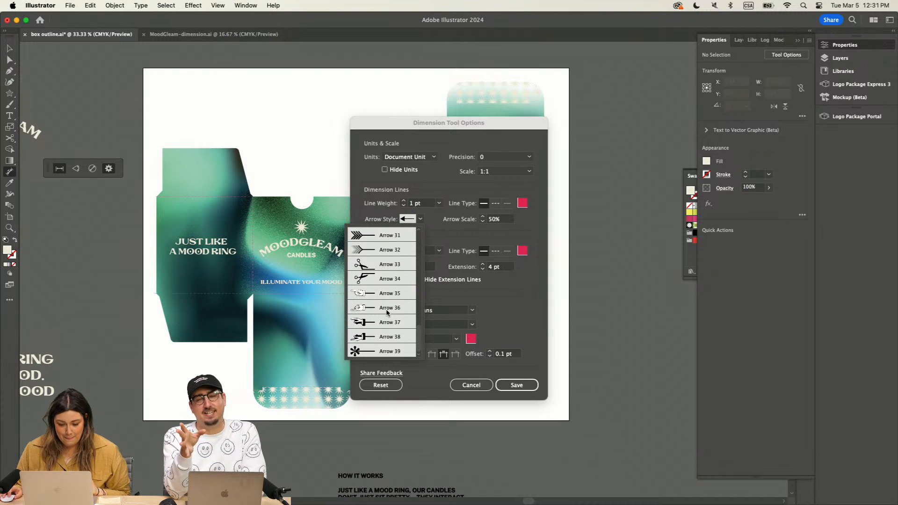
left_click(365, 324)
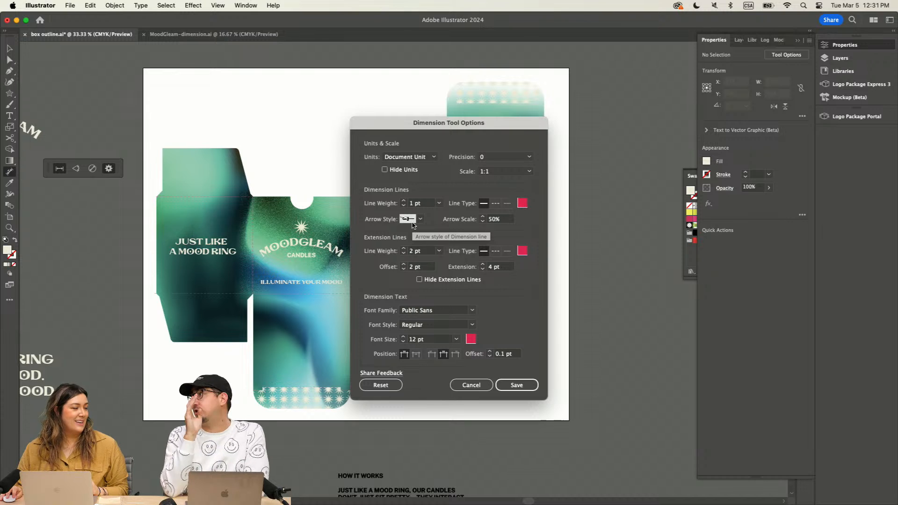
left_click(526, 389)
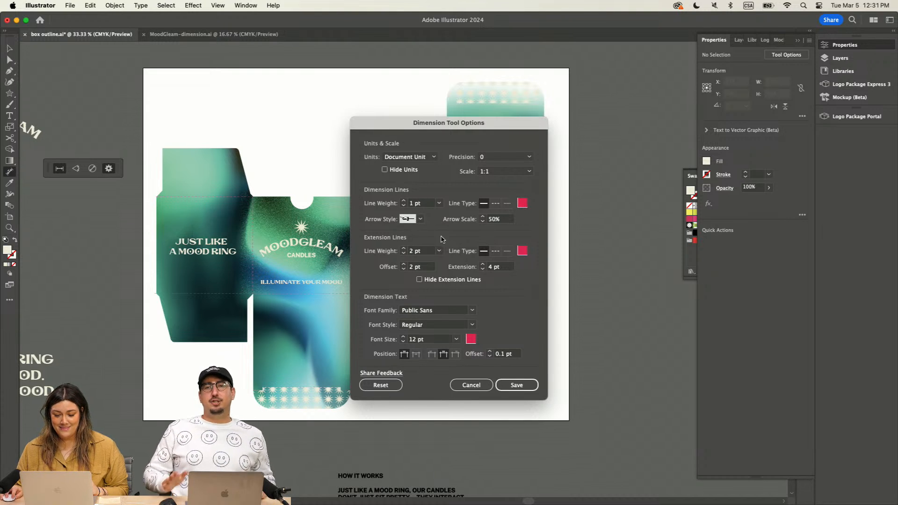
Step: Set the dimension line arrow style to Arrow 12 and save the Dimension tool options
left_click(420, 219)
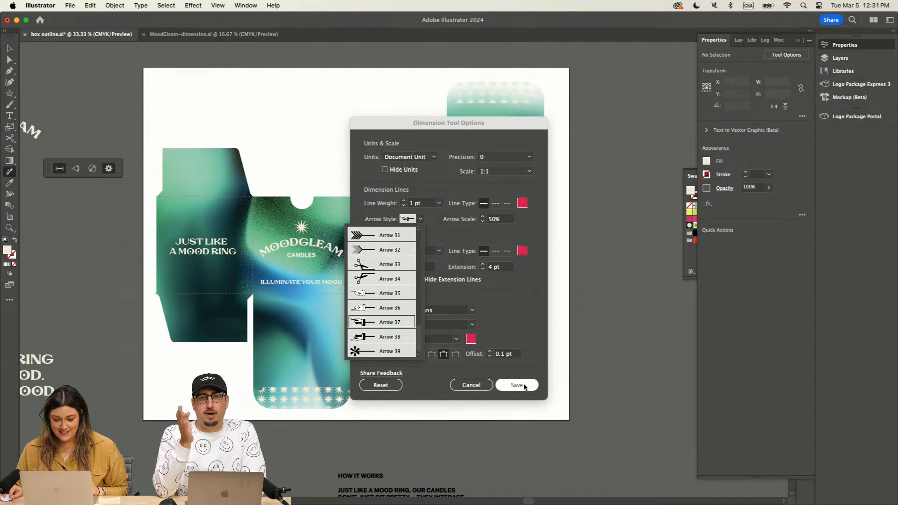
scroll(403, 285, "up", 7)
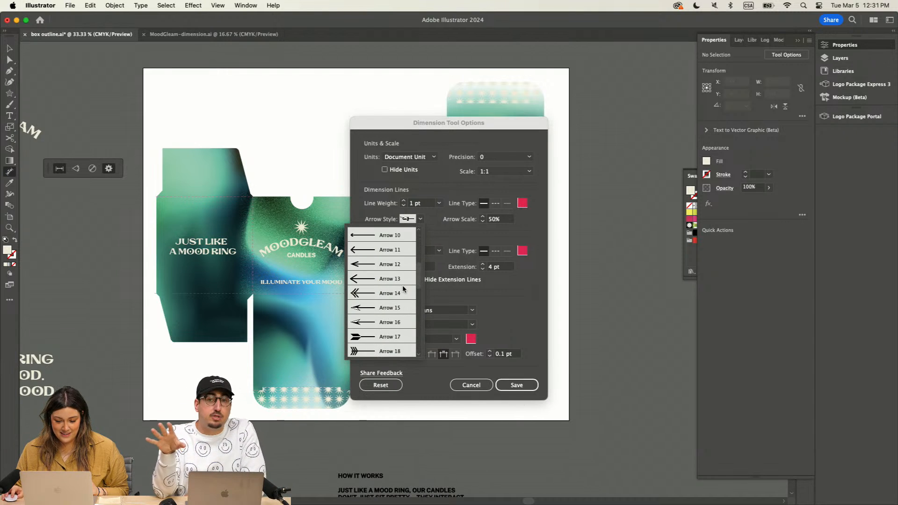
left_click(361, 264)
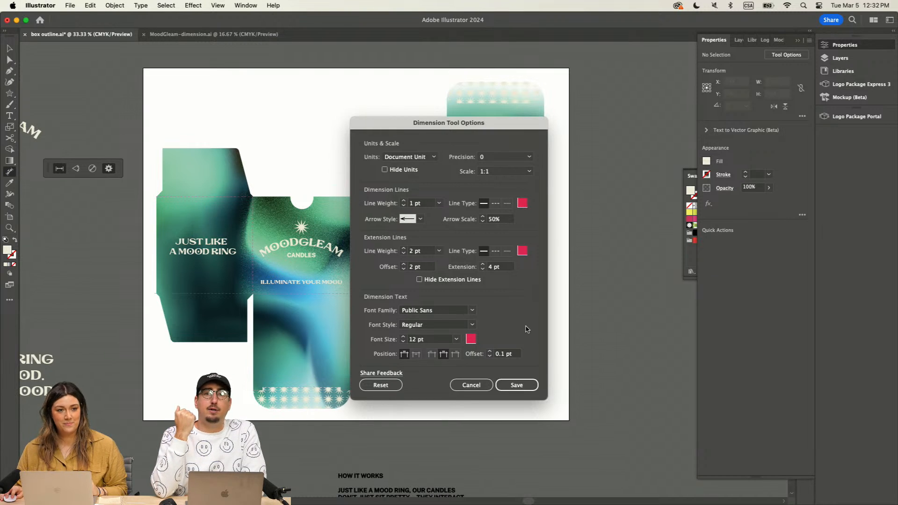
left_click(517, 385)
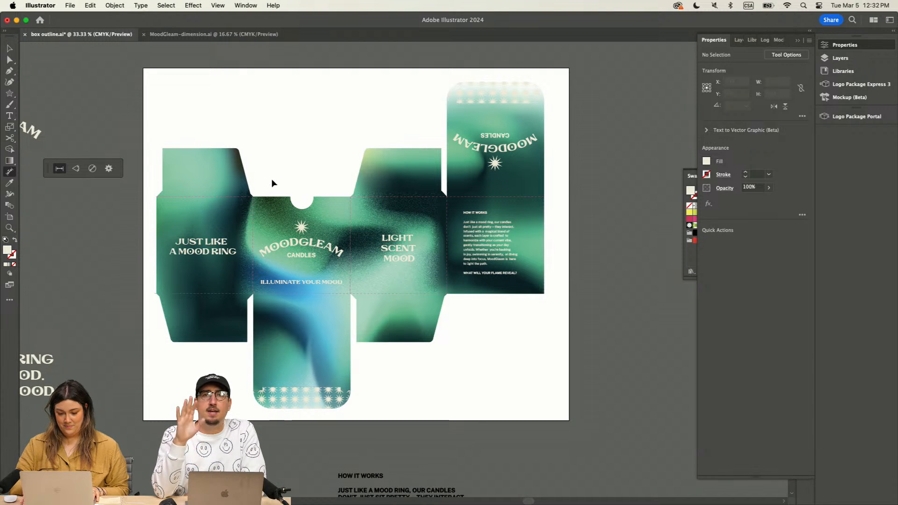
Step: Set the Dimension tool's units to inches, keep the scale at 1:1, and save the tool options
key("super+equal")
left_click(109, 168)
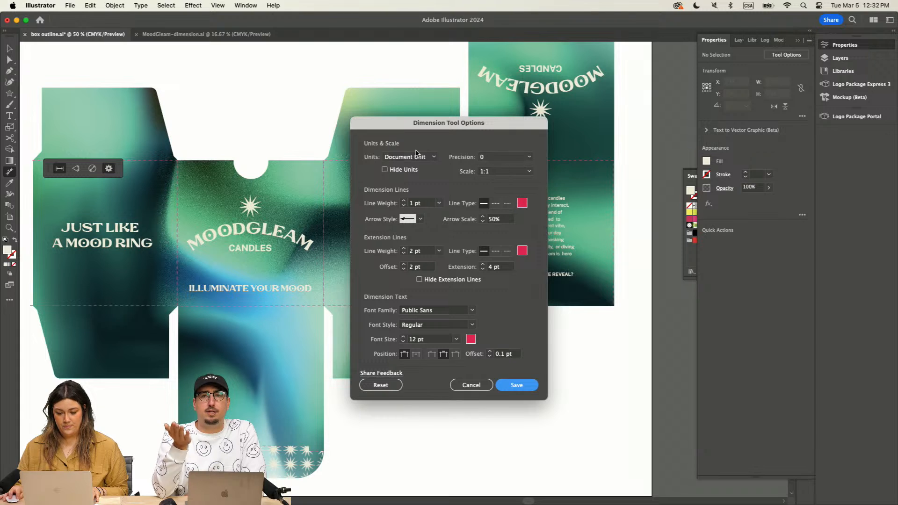
left_click(417, 155)
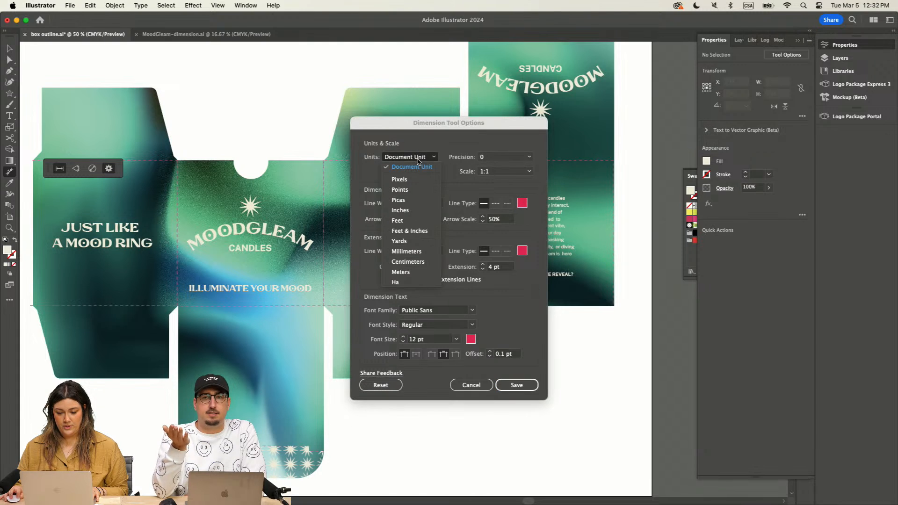
left_click(420, 211)
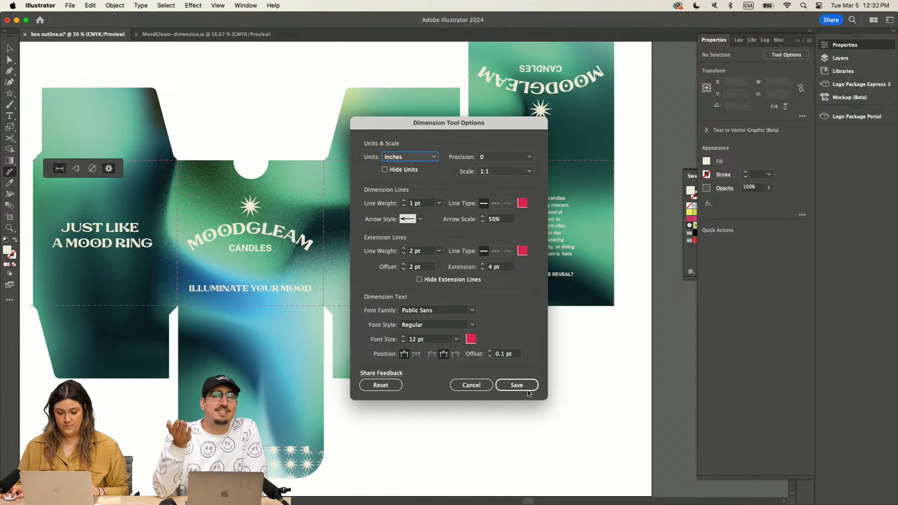
left_click(512, 173)
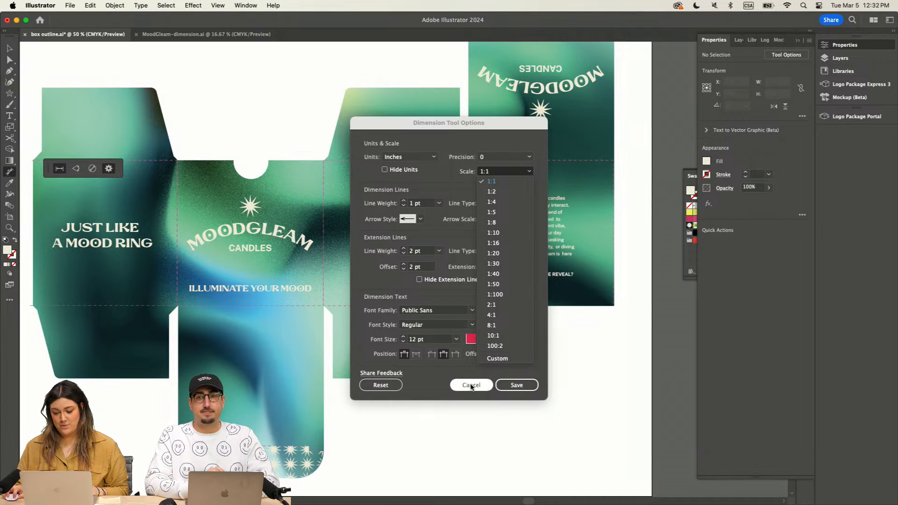
left_click(517, 394)
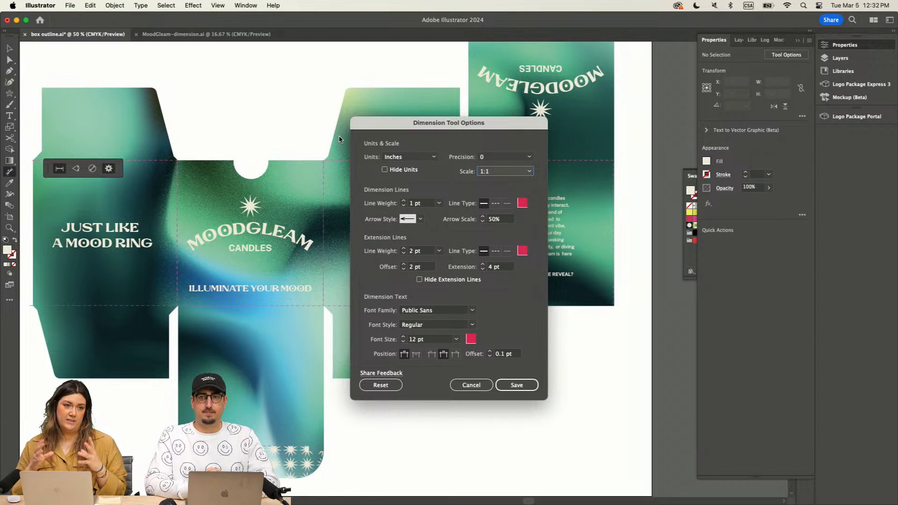
left_click(517, 385)
Step: Try to dimension the combined width of the four main box panels with the line running across the artwork
scroll(279, 96, "left", 5)
scroll(278, 96, "up", 1)
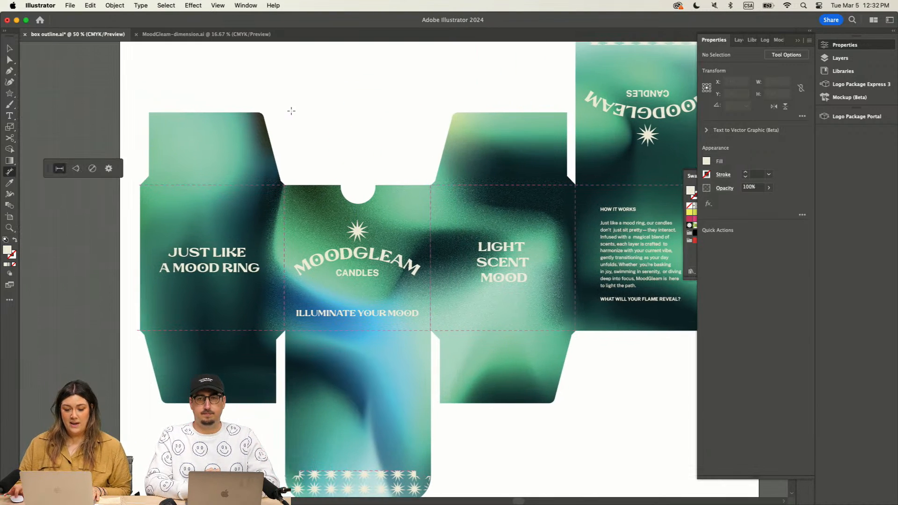
scroll(294, 112, "down", 3)
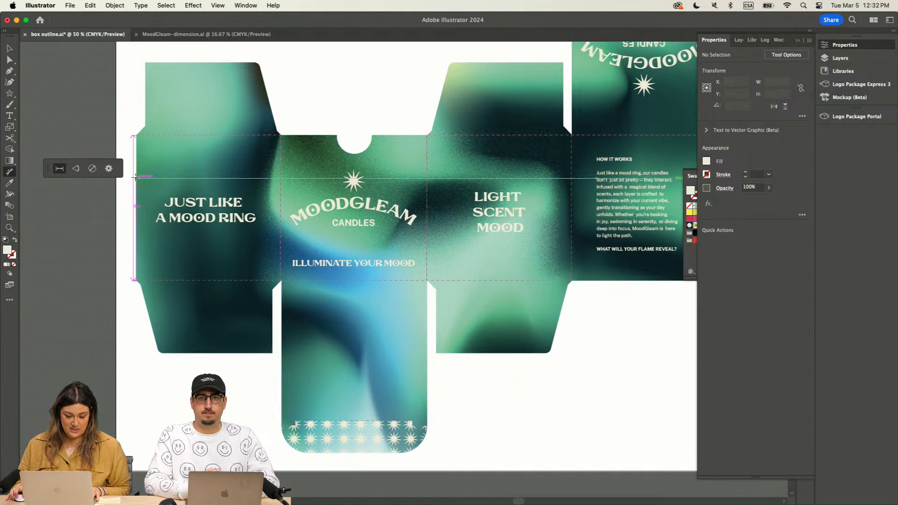
key("super+equal")
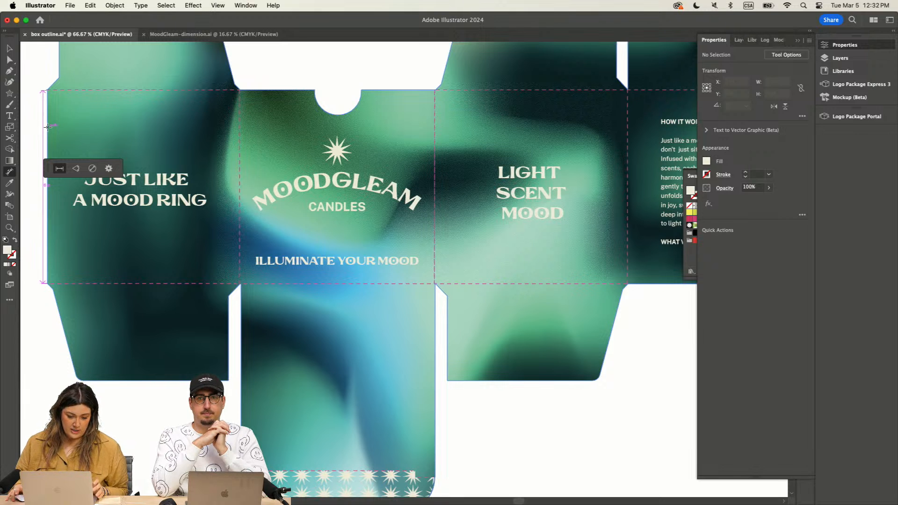
scroll(47, 127, "left", 3)
left_click(102, 128)
scroll(449, 159, "right", 5)
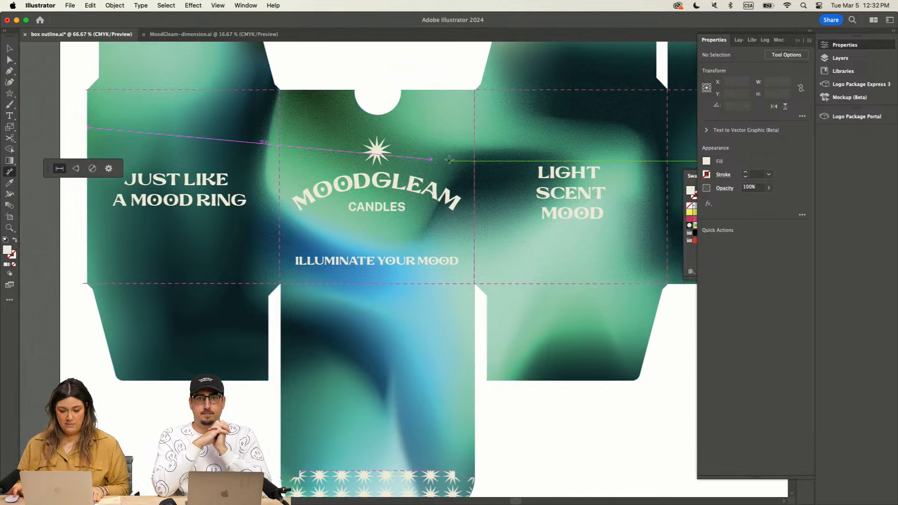
scroll(449, 160, "right", 6)
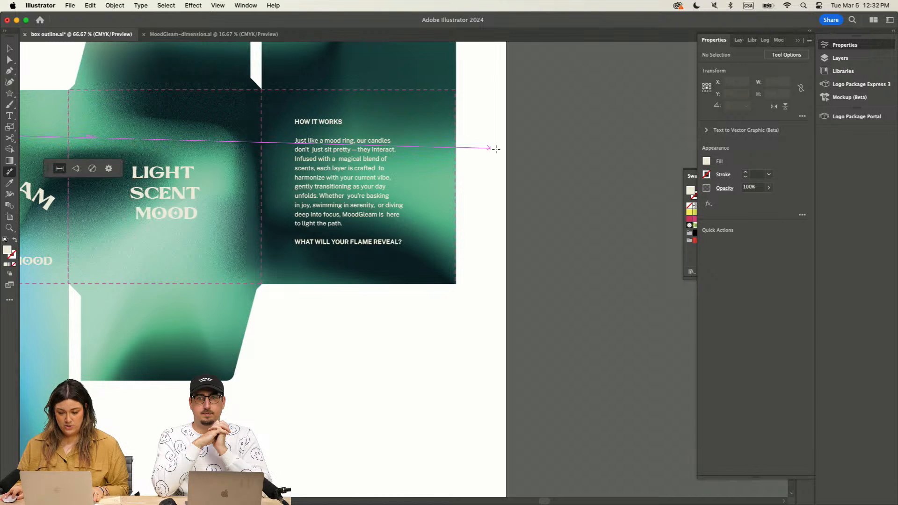
left_click(482, 127)
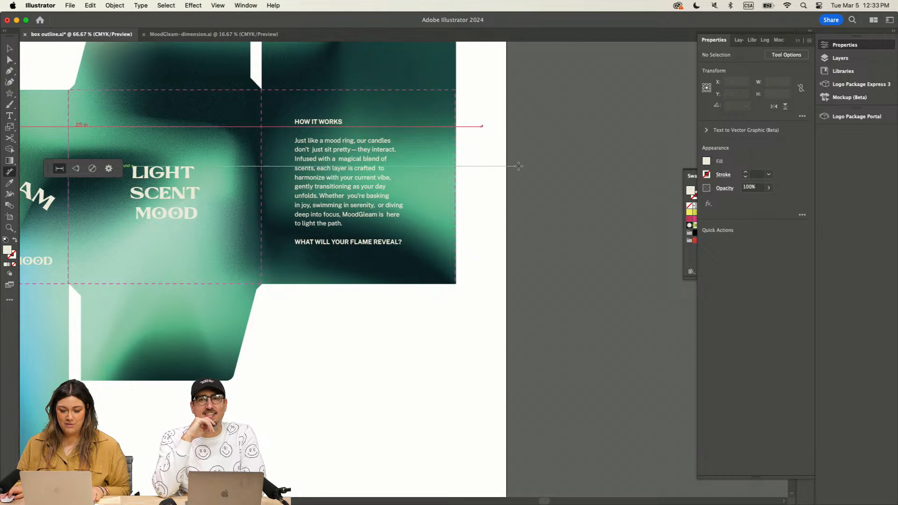
key("super+z")
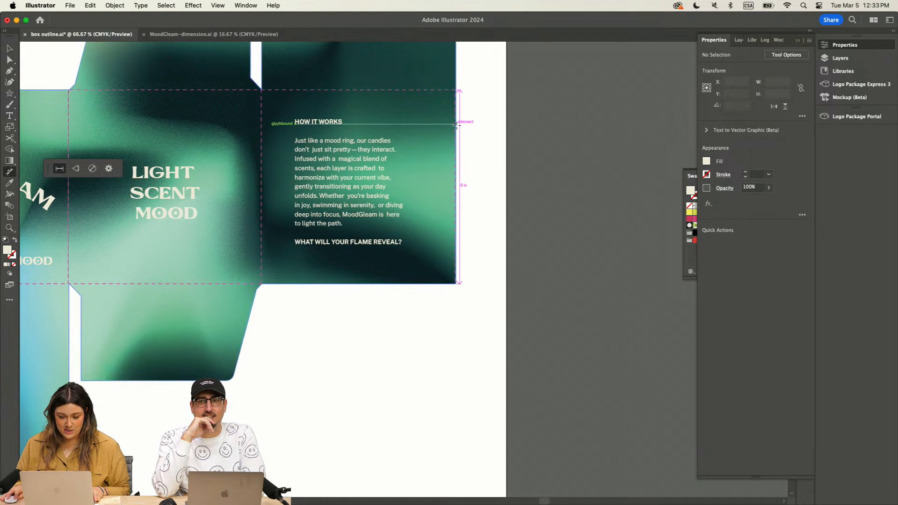
Step: Dimension the box's overall width from the first panel's outer edge to the last panel's, placing the line just below the lower tuck flap
scroll(459, 126, "left", 5)
scroll(458, 125, "left", 20)
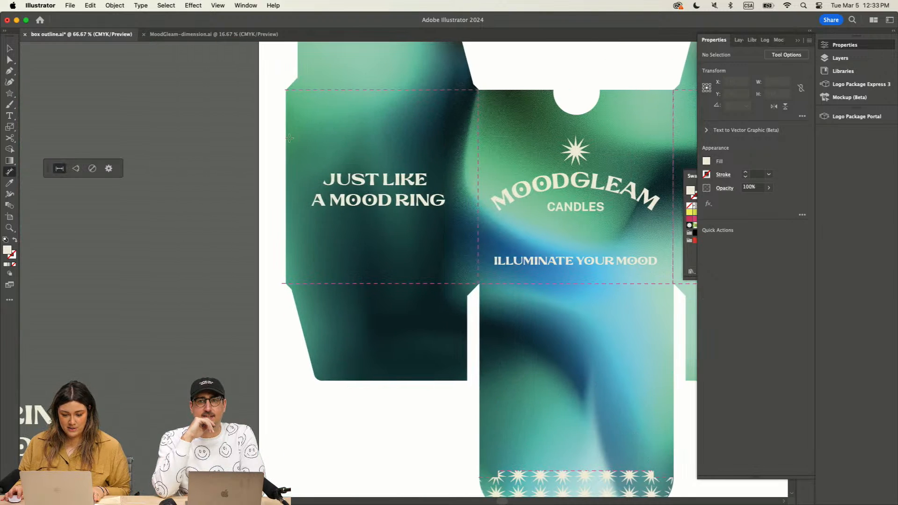
left_click(286, 135)
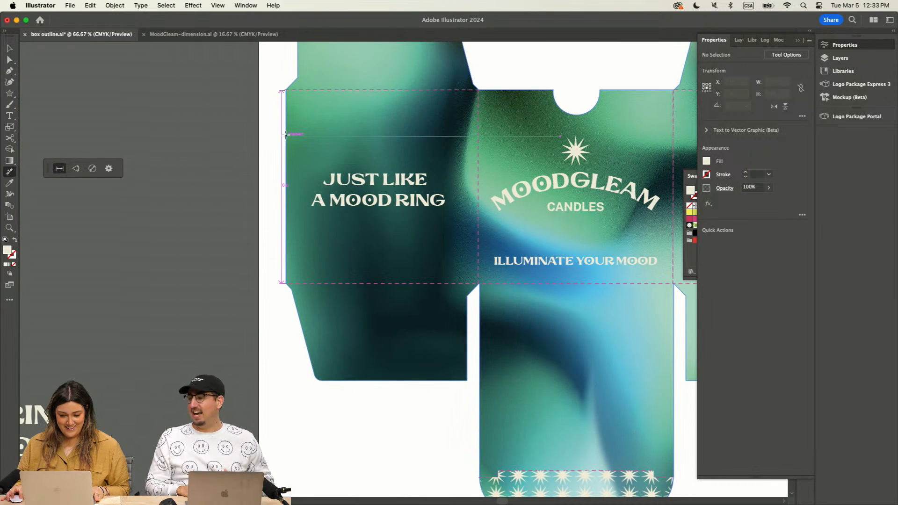
scroll(404, 145, "right", 12)
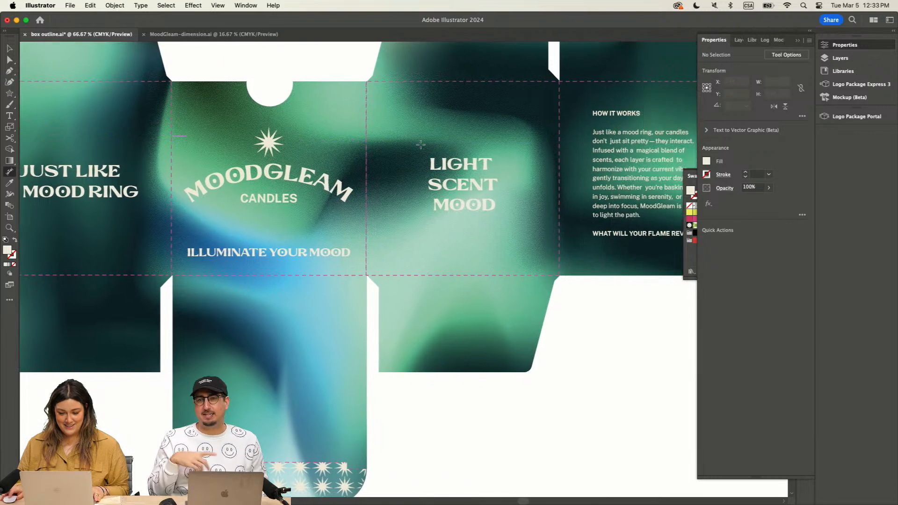
scroll(421, 144, "right", 15)
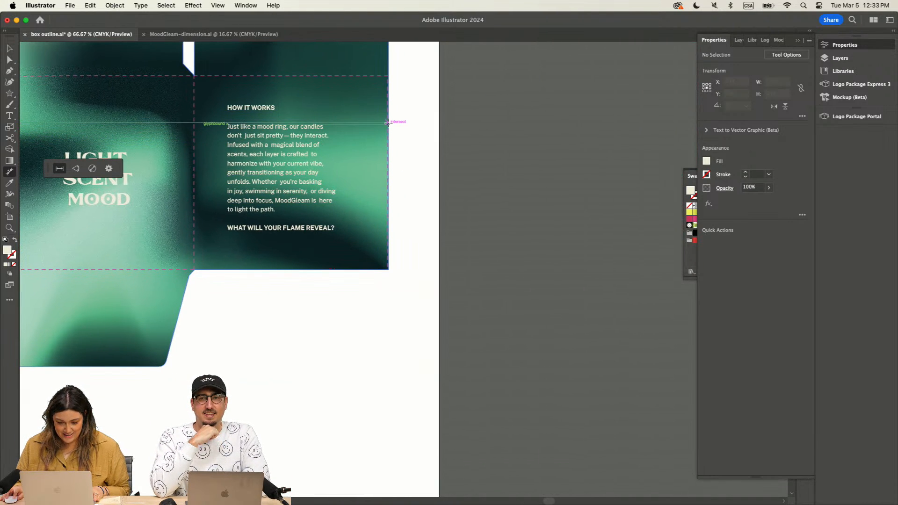
left_click(388, 123)
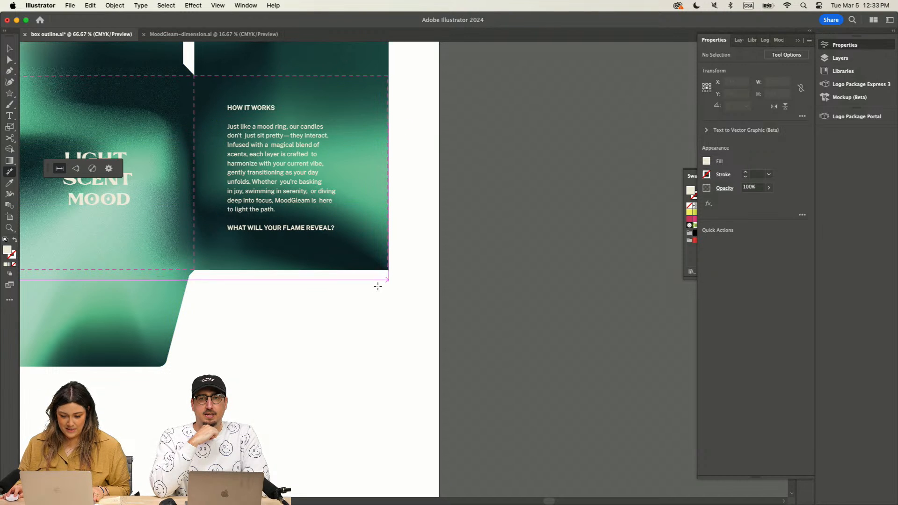
key("super+minus")
key("super+minus")
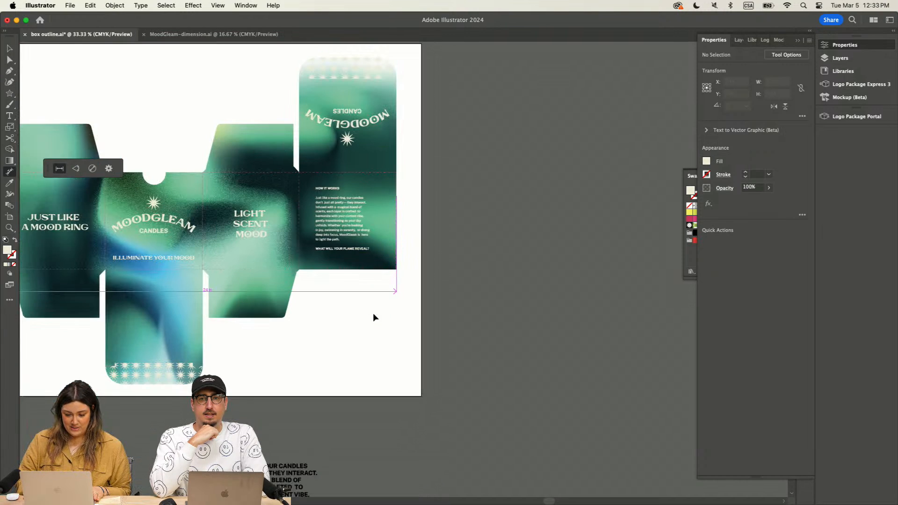
scroll(373, 314, "down", 1)
scroll(373, 314, "down", 1)
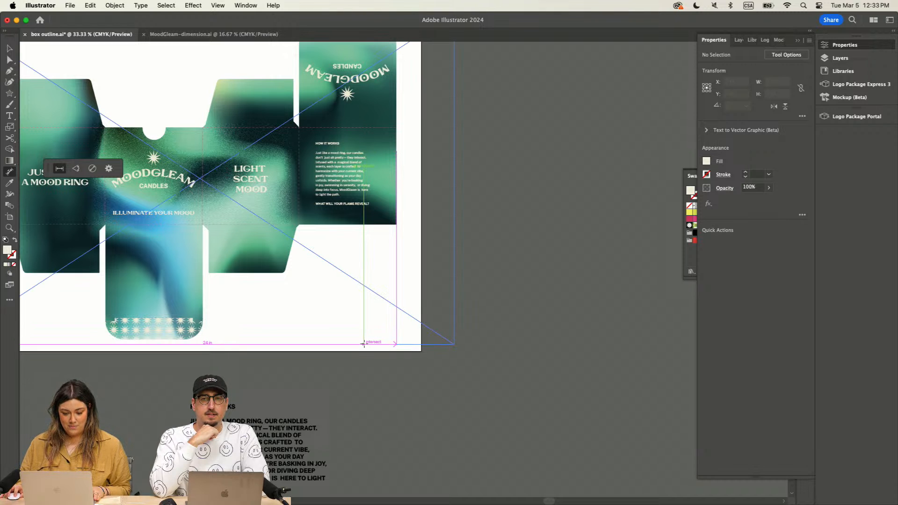
left_click(364, 344)
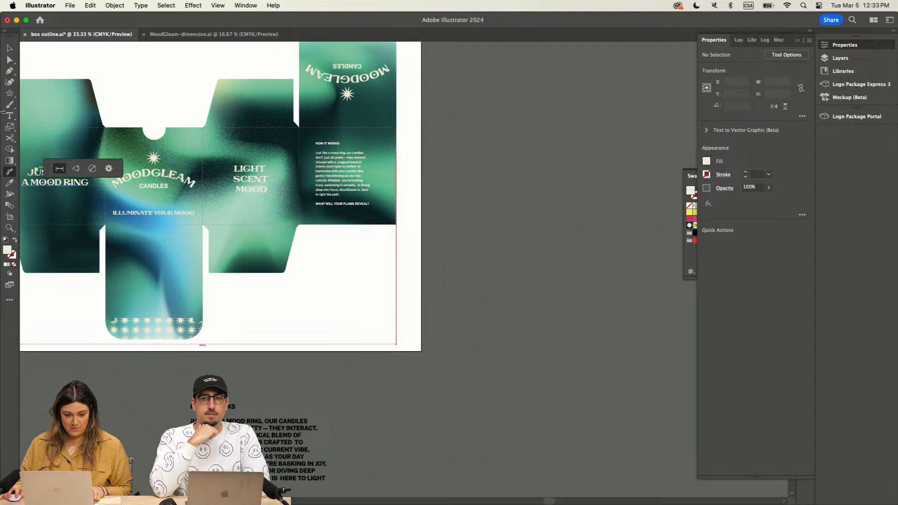
Step: Examine the overall width dimension's line, extension lines and text along the dieline with the Selection tool active
left_click(10, 48)
key("super+plus")
key("super+plus")
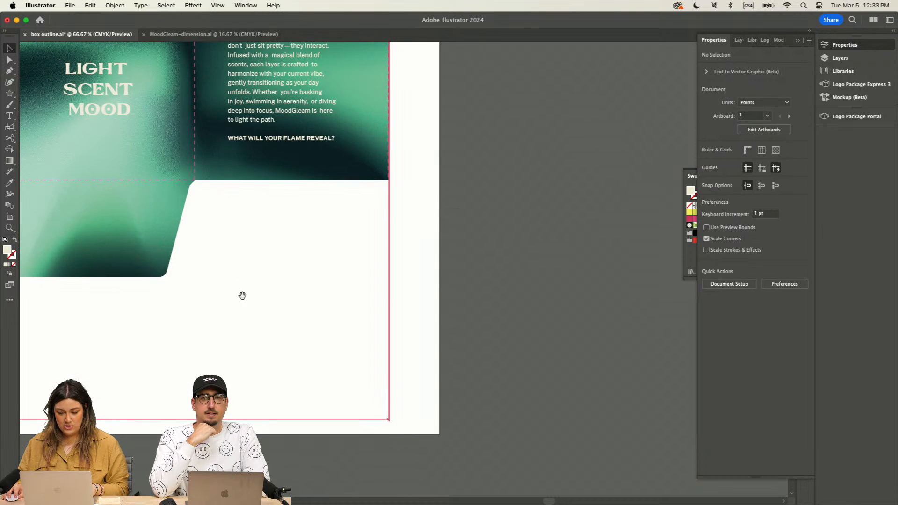
left_click_drag(243, 296, 497, 94)
left_click_drag(449, 168, 559, 144)
left_click_drag(503, 162, 557, 146)
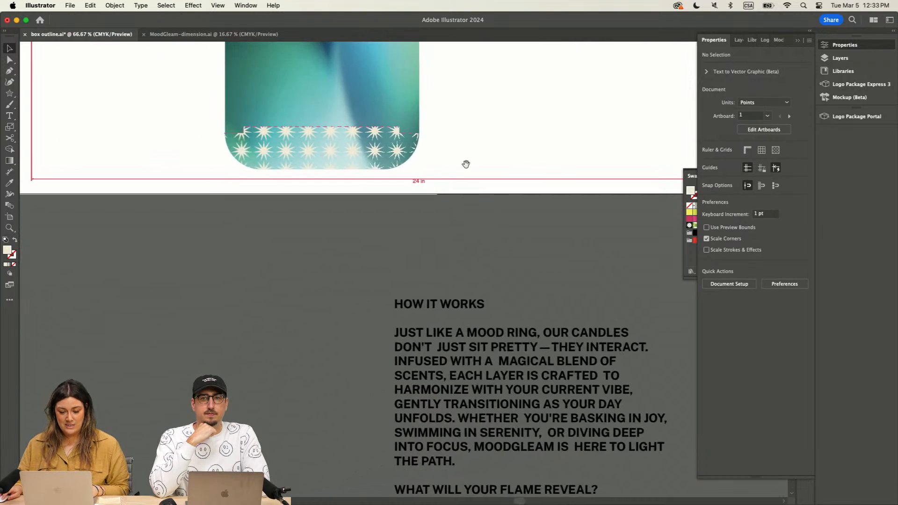
scroll(268, 211, "left", 2)
scroll(267, 211, "up", 6)
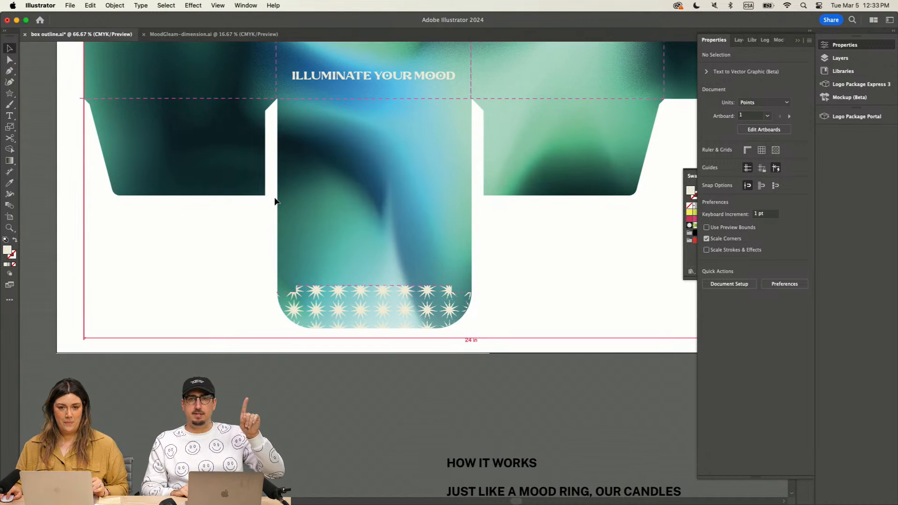
scroll(275, 201, "up", 3)
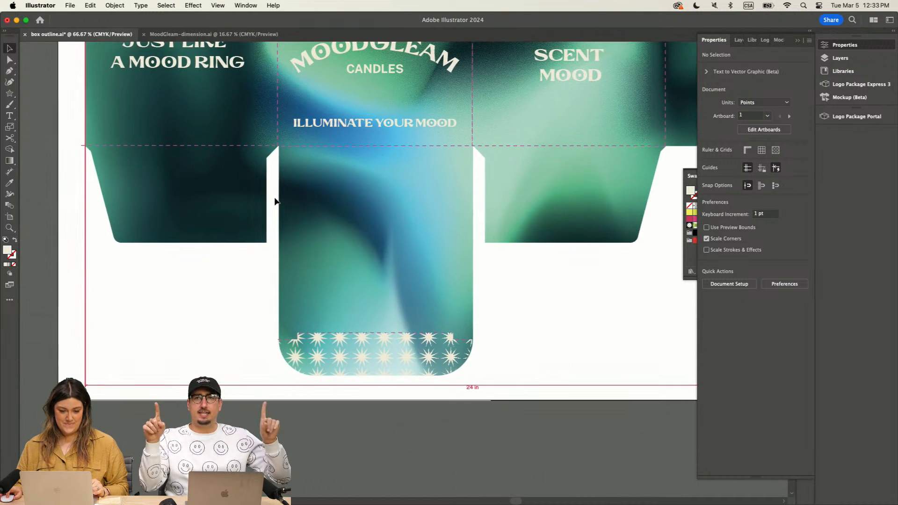
scroll(274, 202, "down", 1)
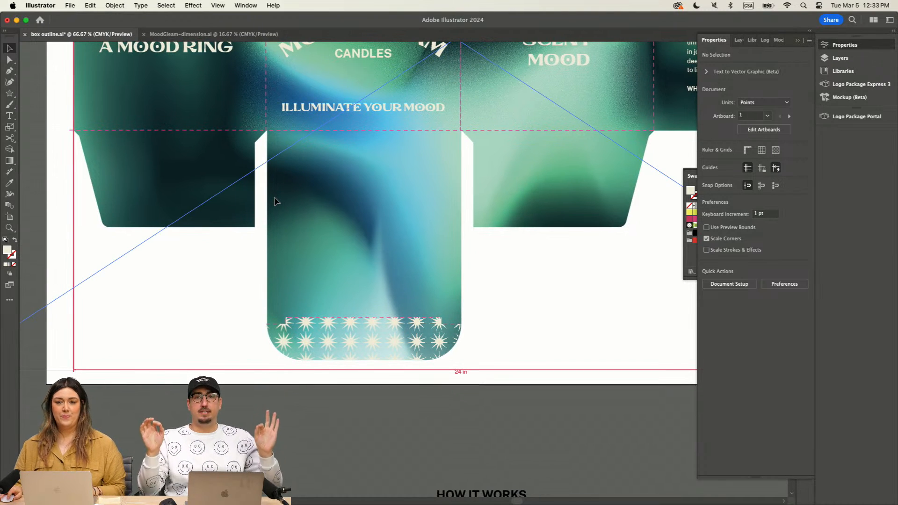
scroll(274, 202, "up", 1)
scroll(275, 199, "up", 1)
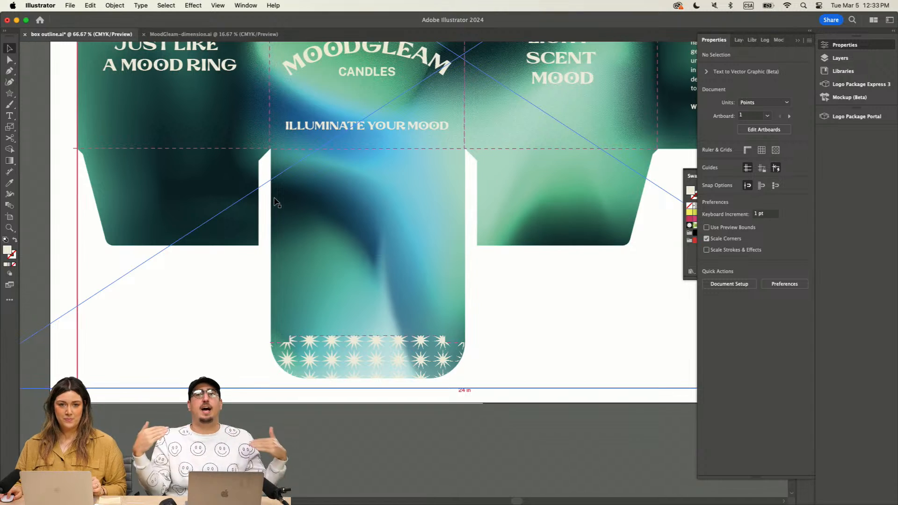
scroll(275, 201, "up", 8)
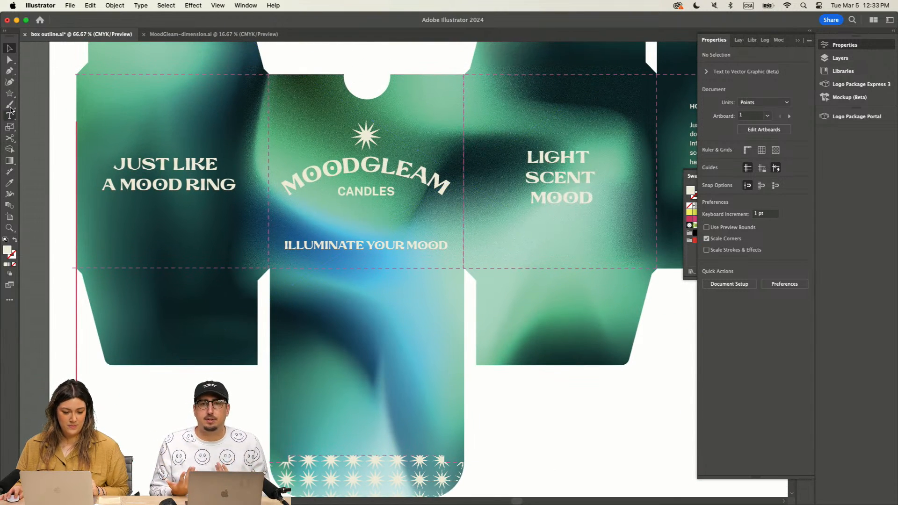
Step: Try to dimension the width of the "JUST LIKE A MOOD RING" panel with the line across the panel itself
left_click(10, 172)
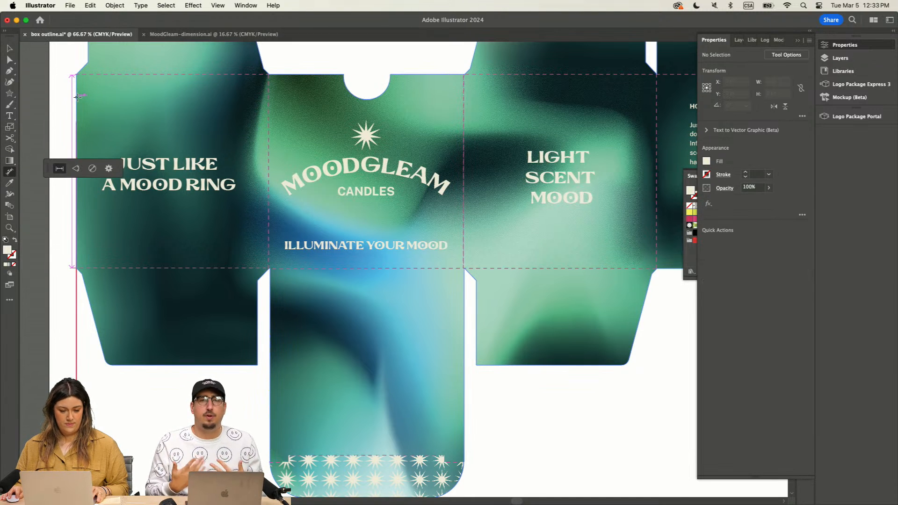
left_click_drag(77, 97, 268, 96)
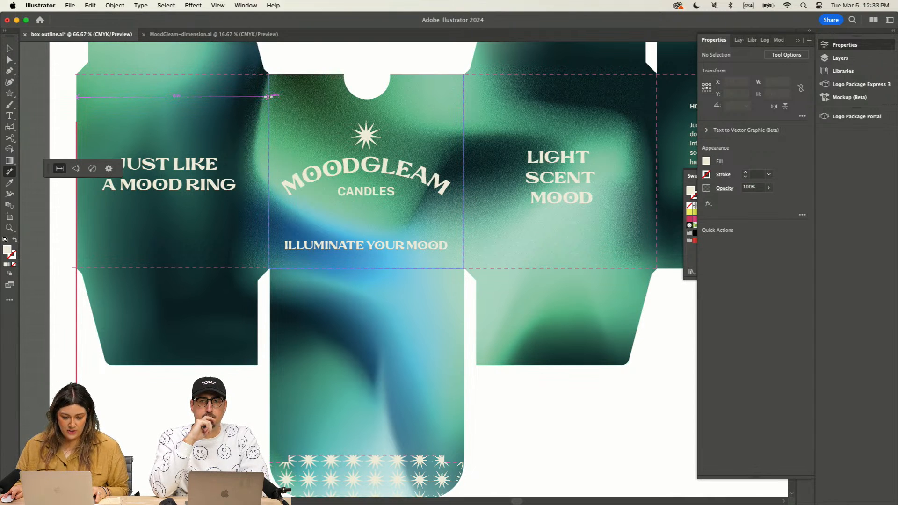
left_click_drag(268, 97, 268, 98)
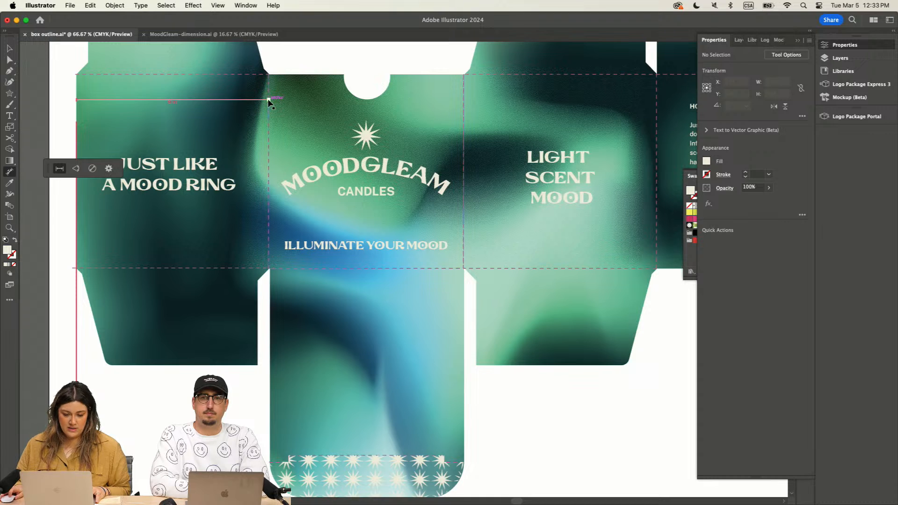
Step: Dimension the "JUST LIKE A MOOD RING" panel's width from its outer edge to the fold line, placing the line above the upper flap
scroll(252, 127, "up", 5)
scroll(251, 132, "left", 3)
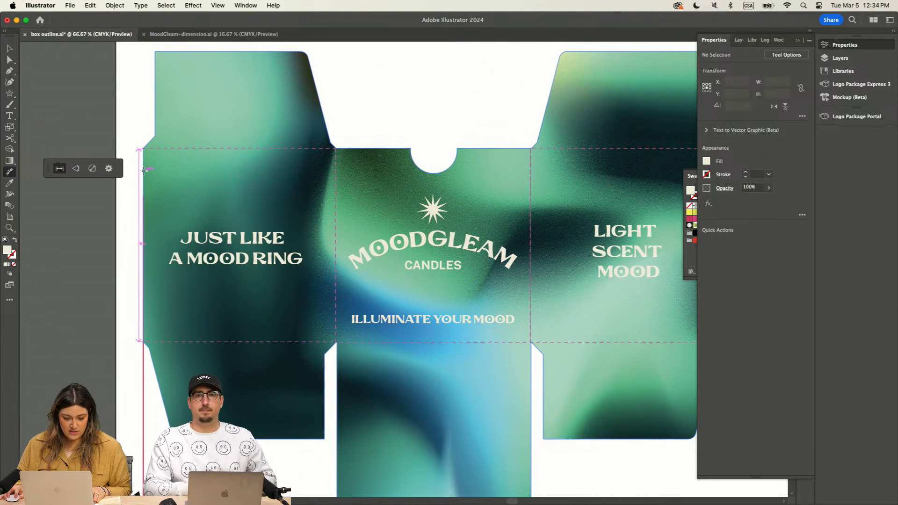
left_click_drag(143, 170, 335, 170)
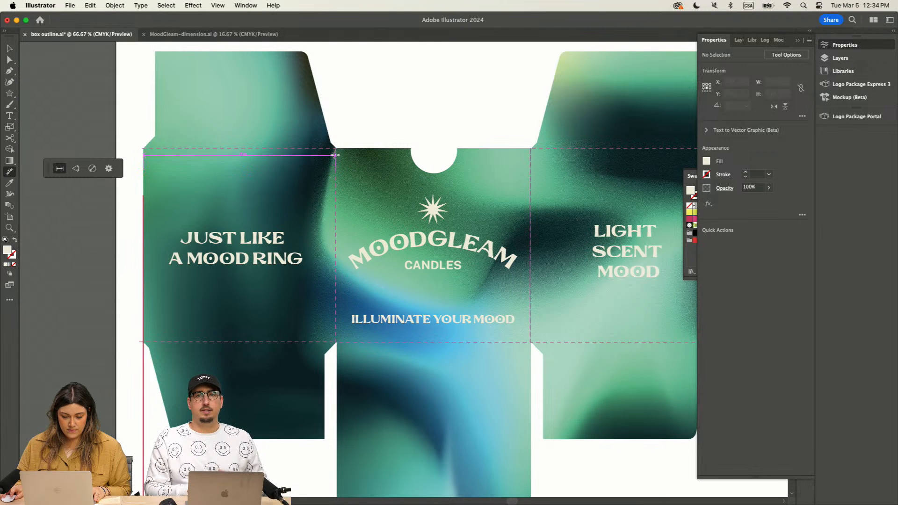
scroll(347, 47, "up", 3)
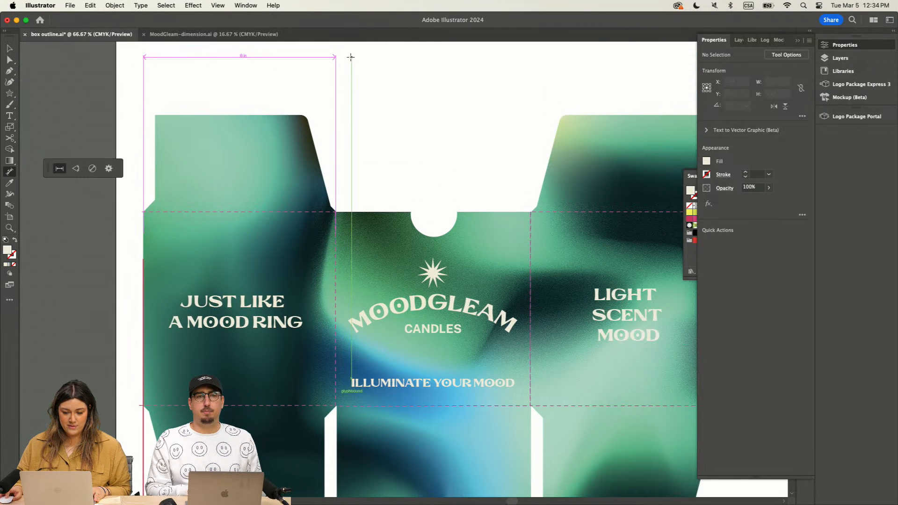
left_click(338, 77)
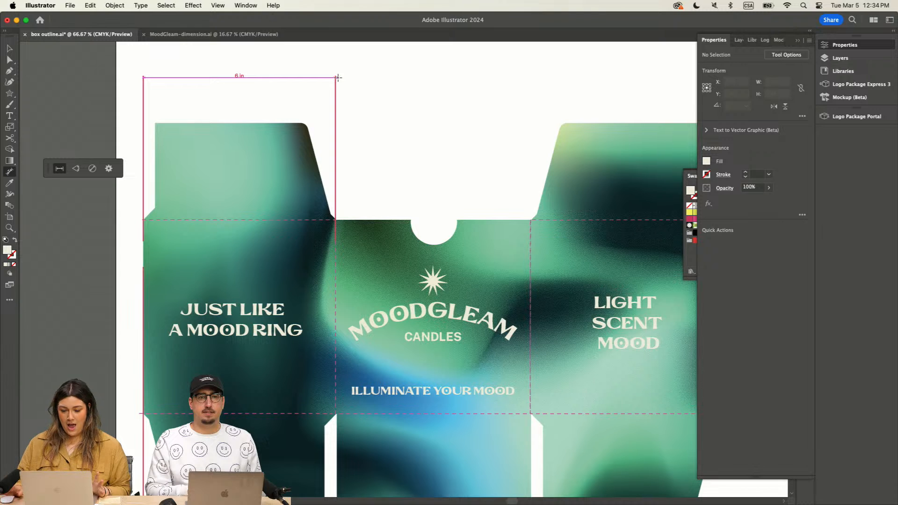
key("v")
Step: Hide the Dimensions layer to compare the artwork without its annotations, and show the layer again
left_click_drag(505, 106, 327, 100)
key("super+minus")
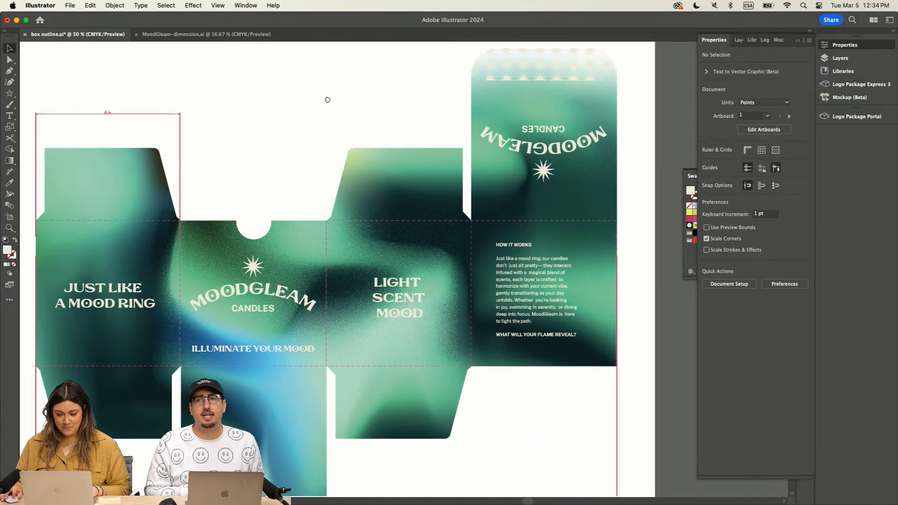
scroll(327, 106, "left", 5)
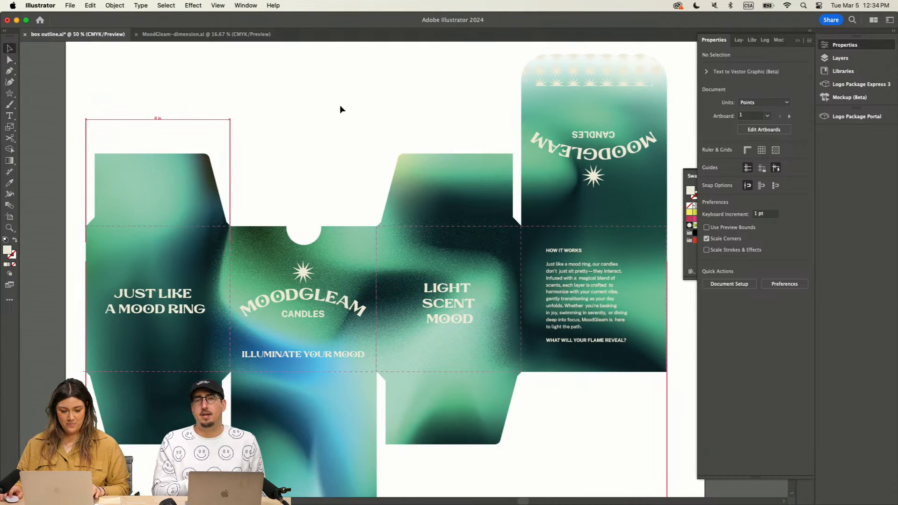
left_click(845, 45)
left_click(842, 58)
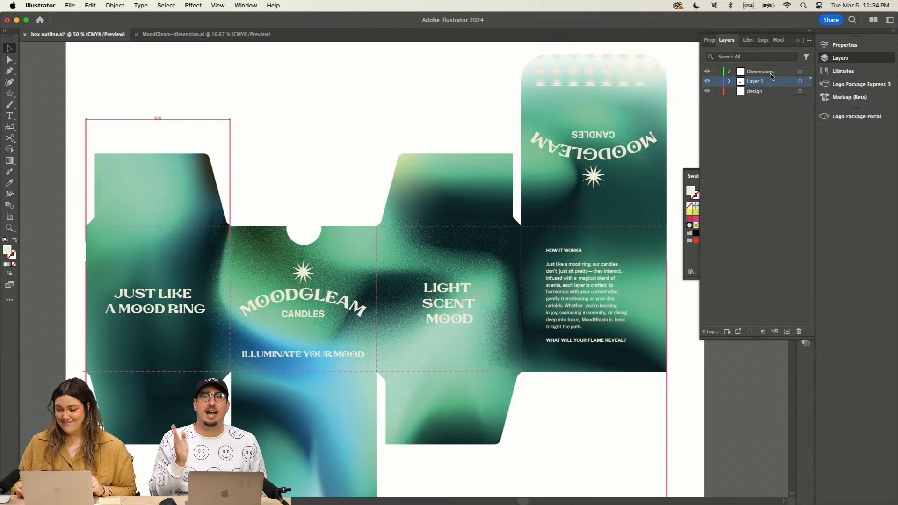
left_click(707, 73)
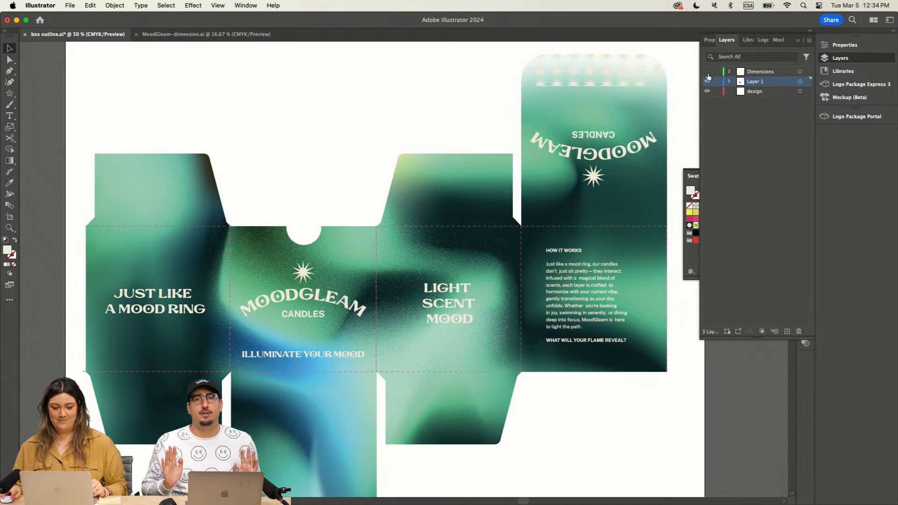
left_click(707, 73)
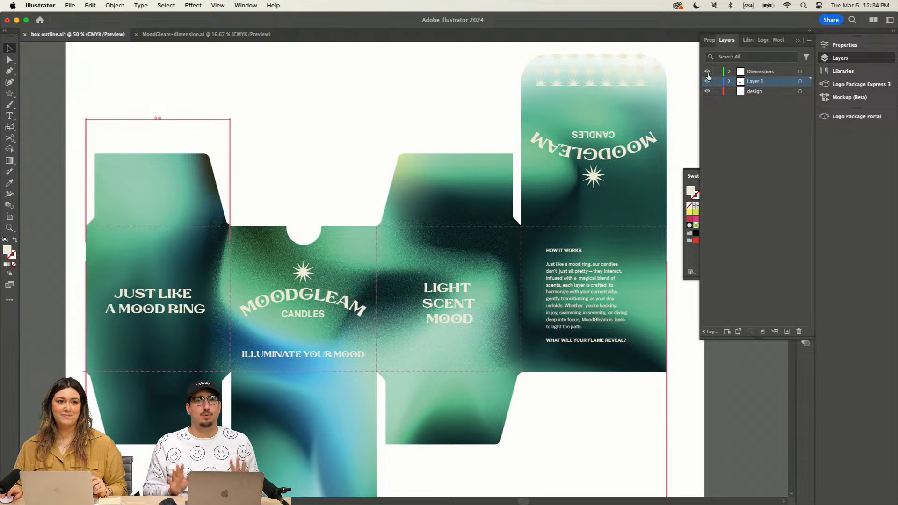
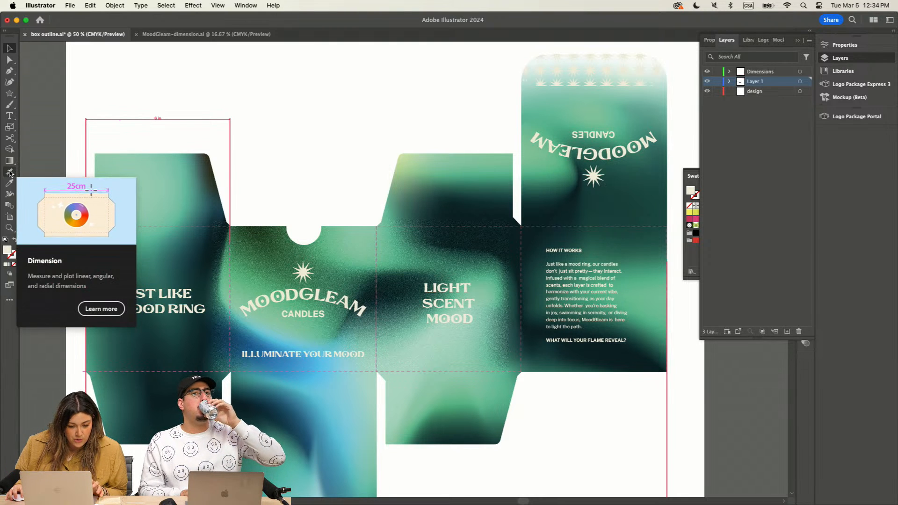
Step: Choose the Angular Dimension mode, and lock the design layer against accidental selection
left_click(14, 172)
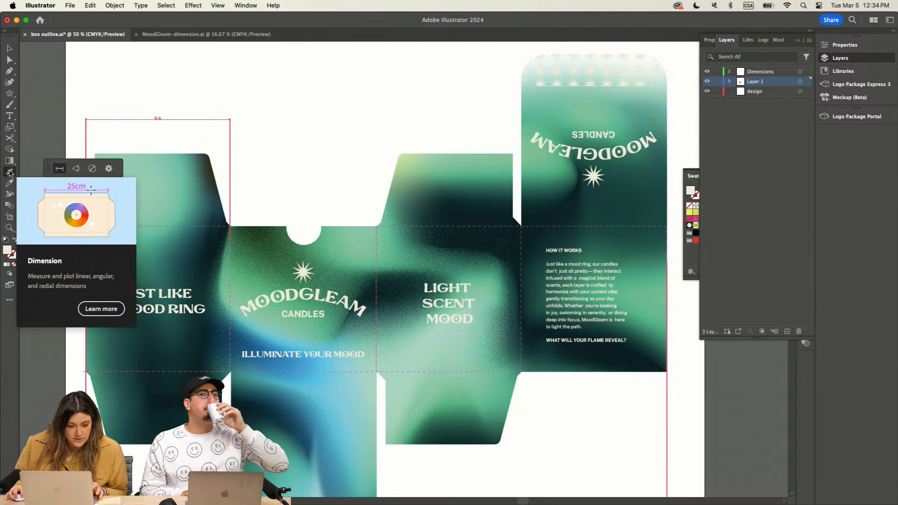
left_click(77, 169)
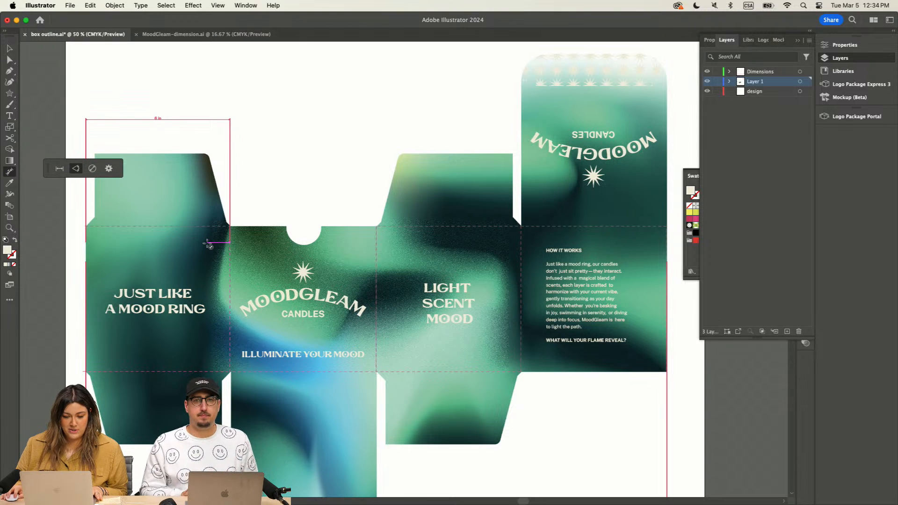
key("v")
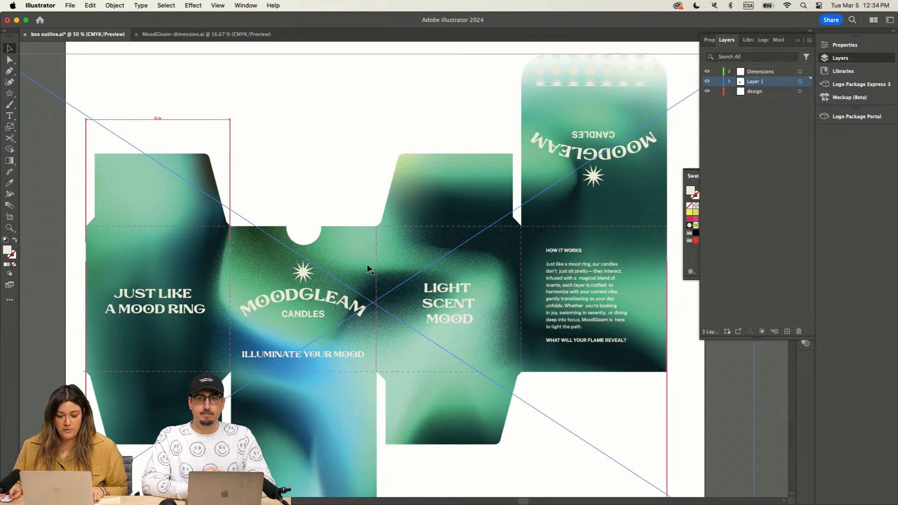
left_click(445, 261)
left_click(363, 119)
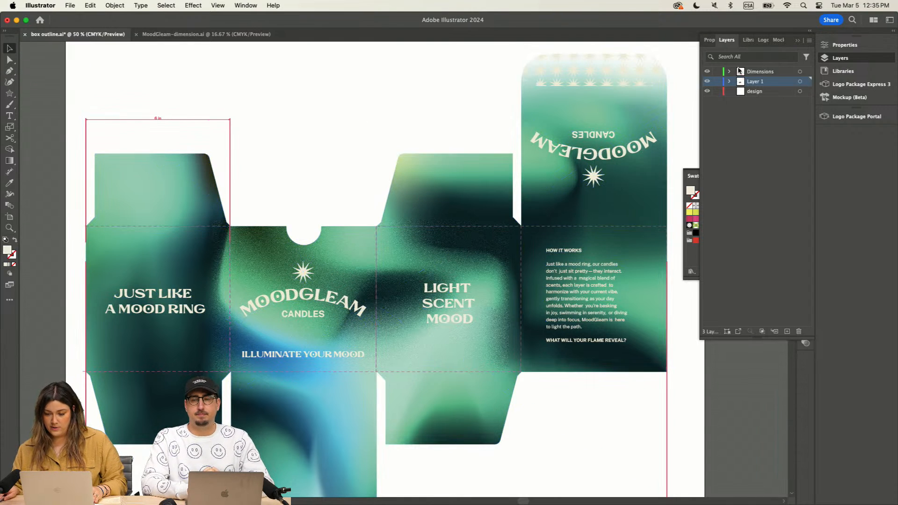
left_click(717, 91)
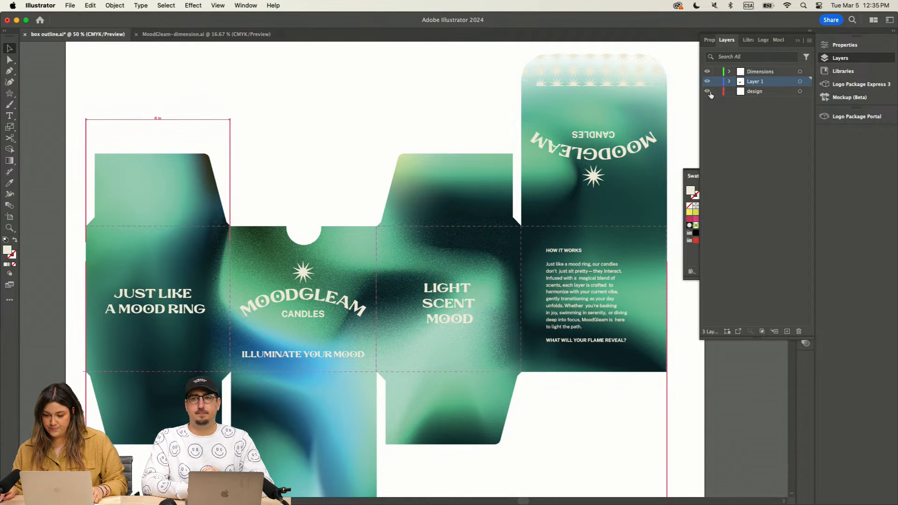
Step: Ungroup the box dieline artwork and select the dashed fold lines around the two middle panels
left_click(451, 170)
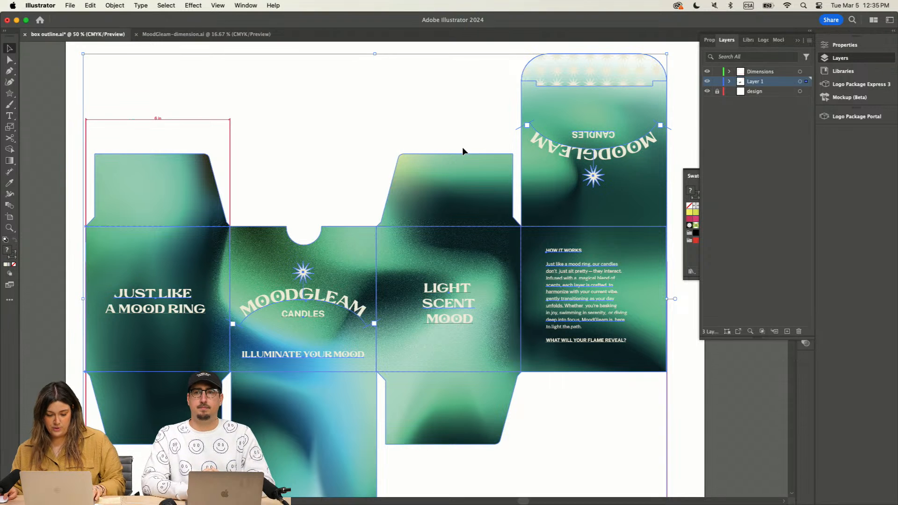
left_click(410, 119)
left_click(434, 163)
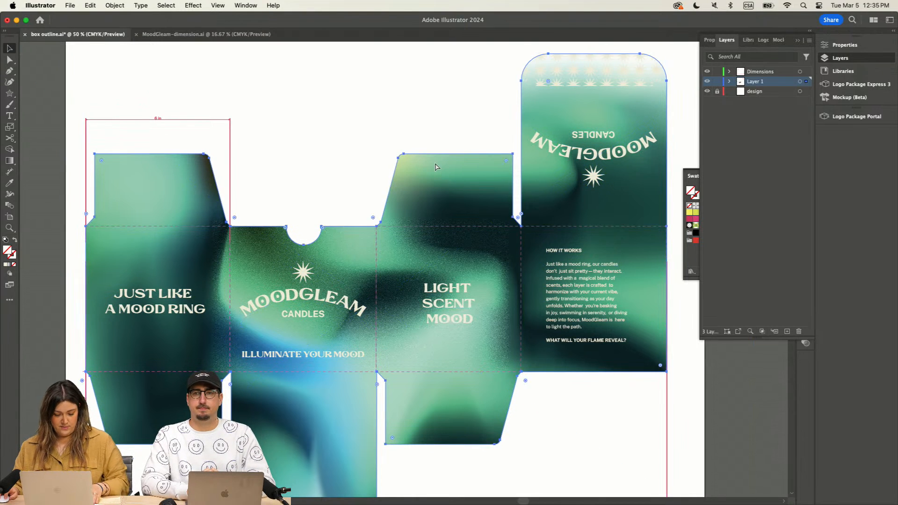
left_click(435, 167)
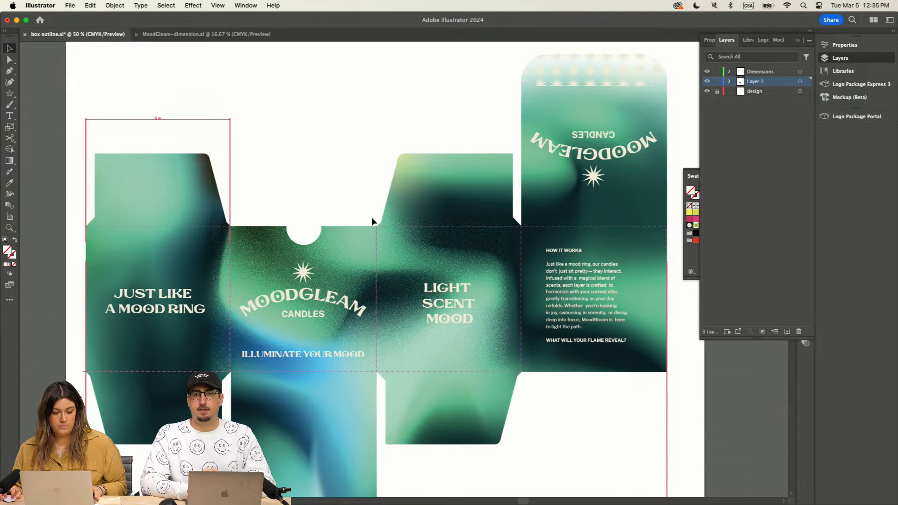
left_click(402, 247)
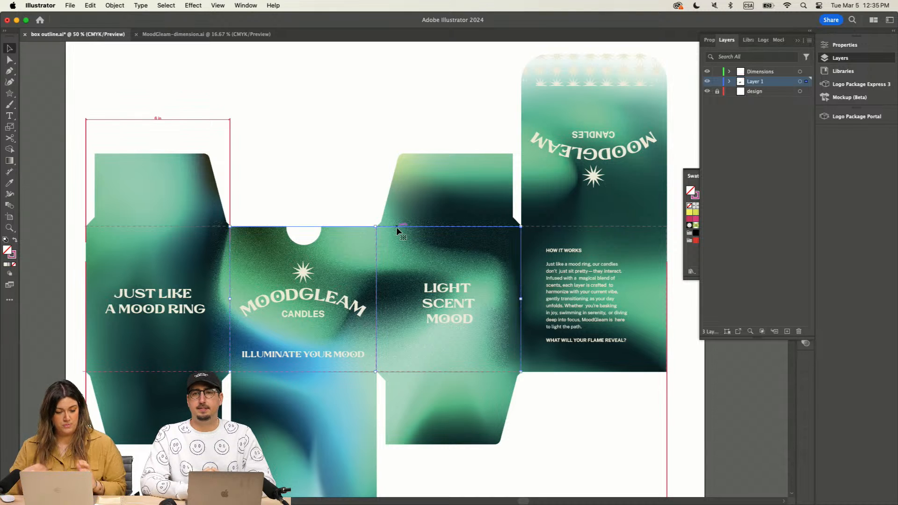
Step: Dimension the angle between the top and left fold lines of the "LIGHT SCENT MOOD" panel, placing the arc inside the panel
left_click(8, 173)
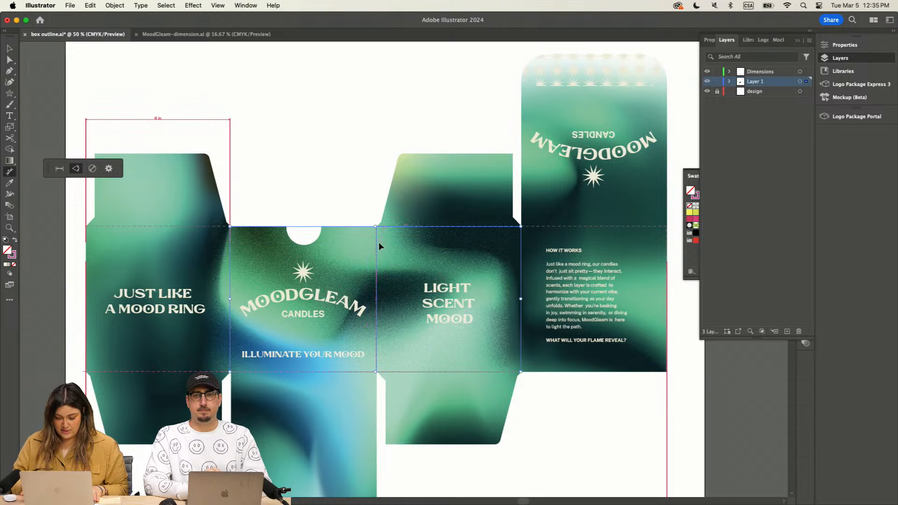
key("super+1")
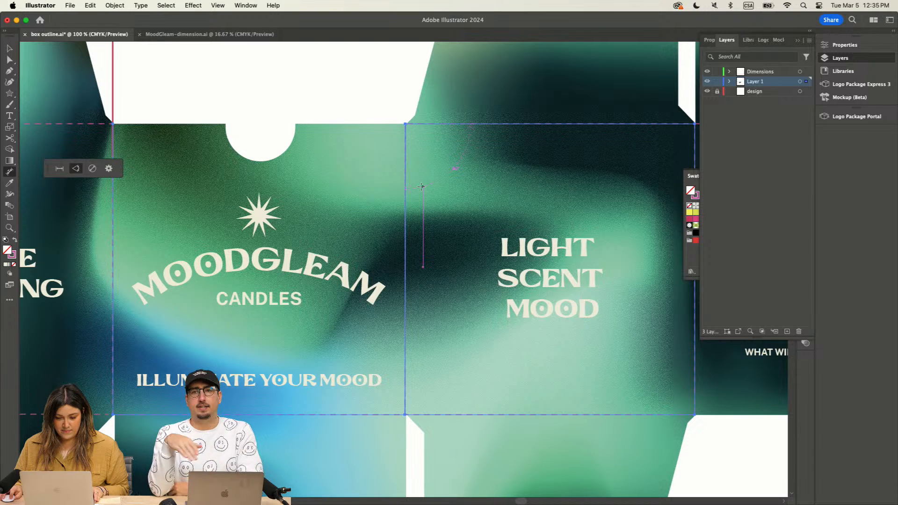
left_click(421, 186)
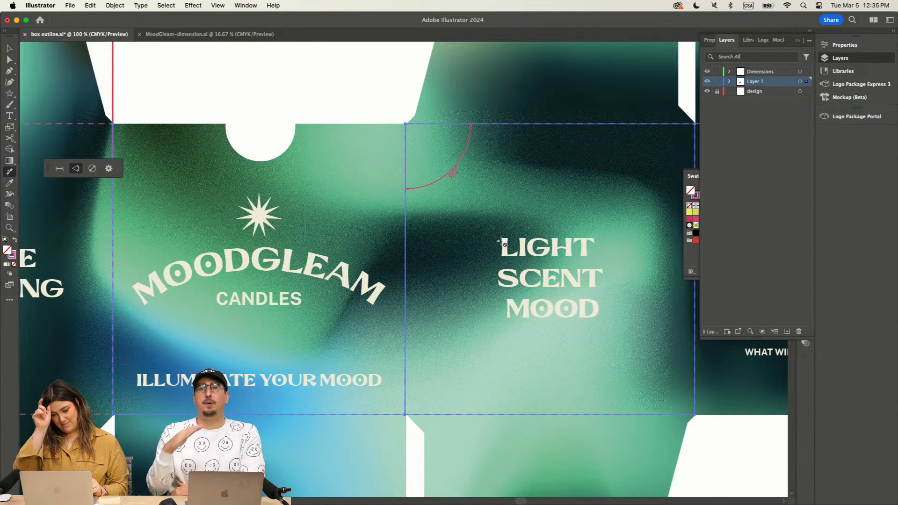
Step: Dimension the outer reflex angle at the "LIGHT SCENT MOOD" panel's lower-right corner, placing the arc outside the panel
scroll(528, 95, "right", 5)
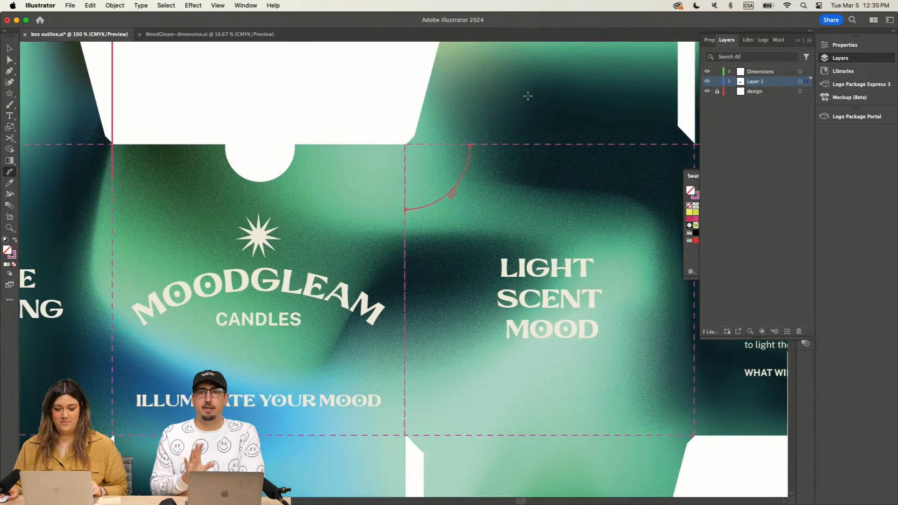
scroll(528, 96, "left", 4)
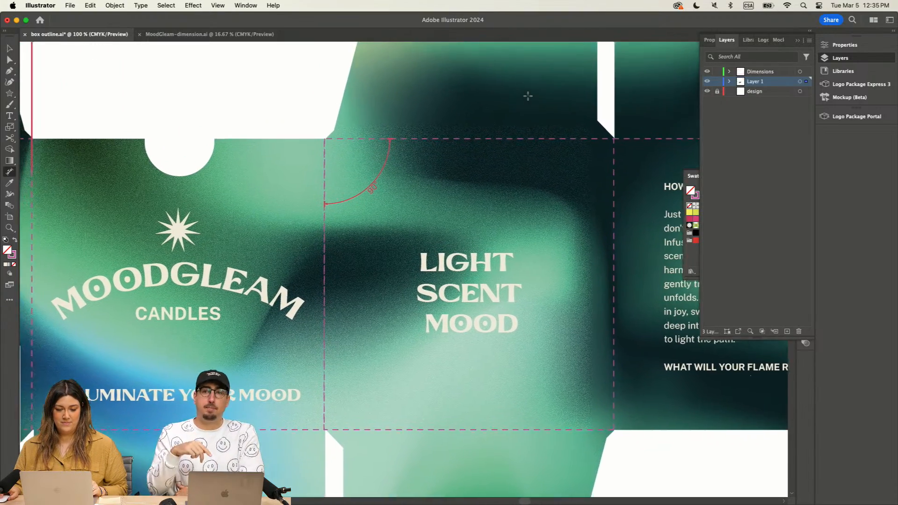
scroll(528, 96, "down", 4)
scroll(528, 96, "right", 4)
scroll(528, 96, "right", 1)
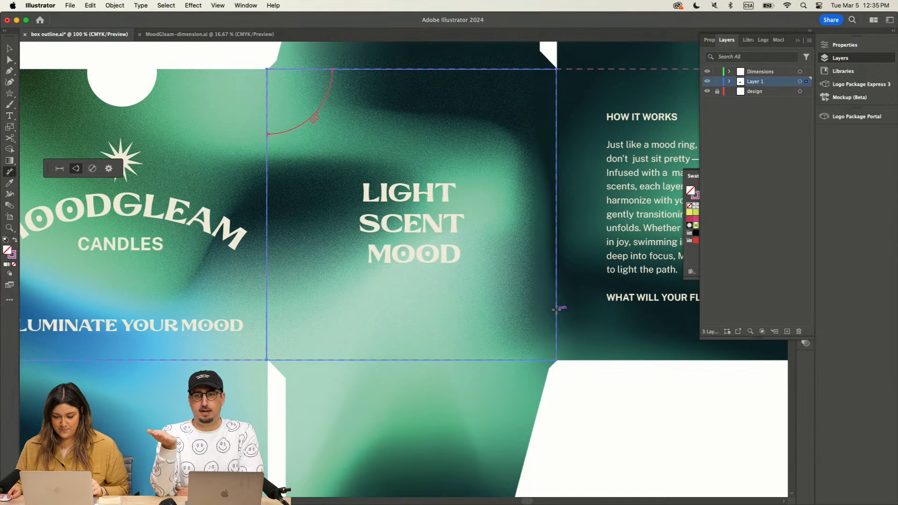
left_click(531, 359)
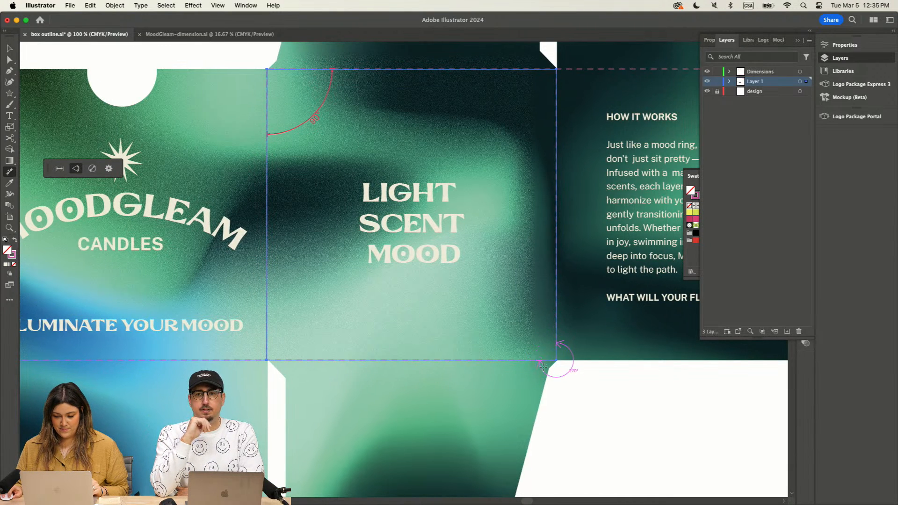
left_click(589, 397)
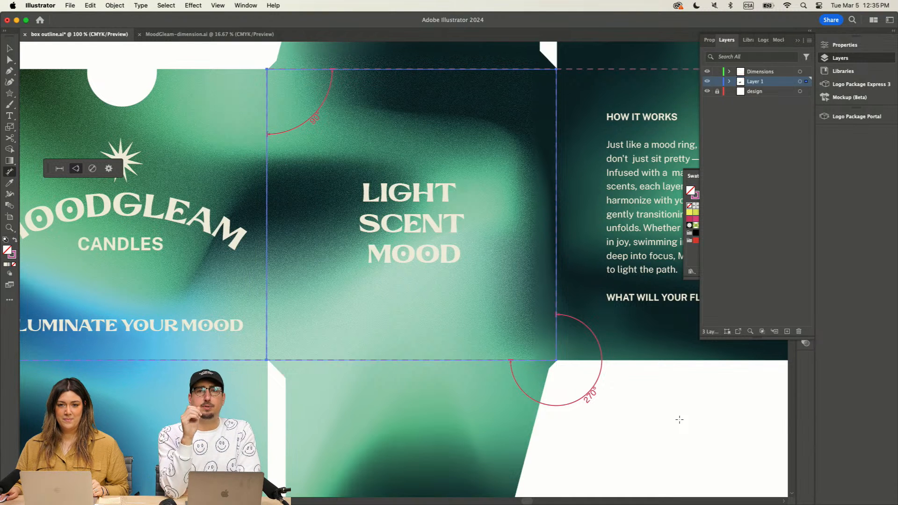
Step: Examine the two angular dimensions up close and the whole dieline with its width dimensions
scroll(536, 308, "up", 5)
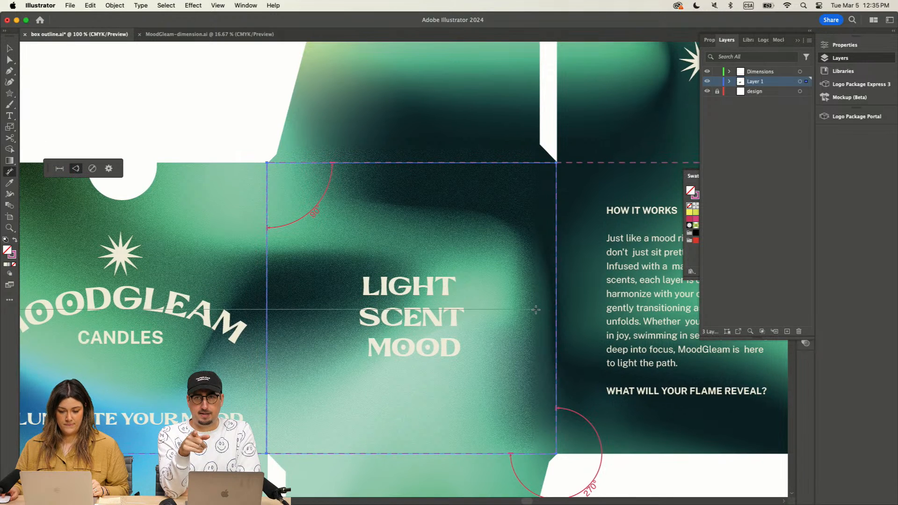
scroll(536, 309, "right", 1)
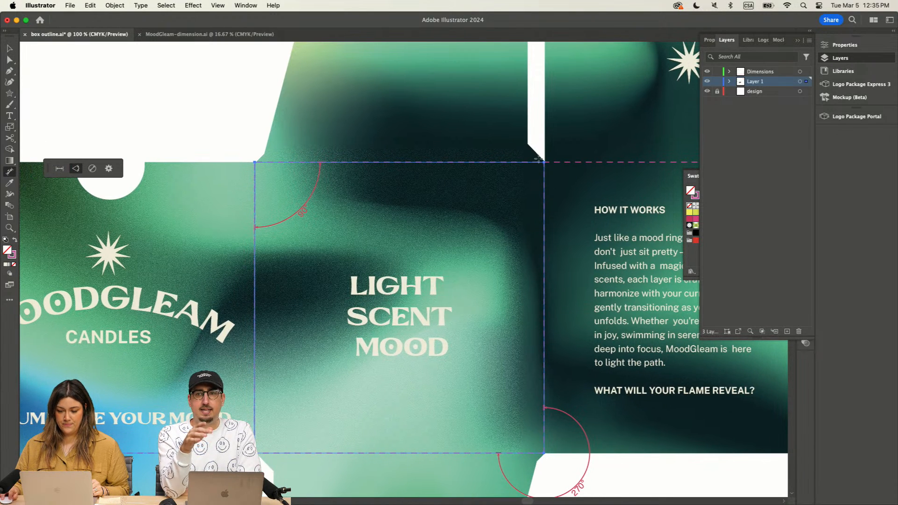
scroll(544, 156, "down", 1)
key("a")
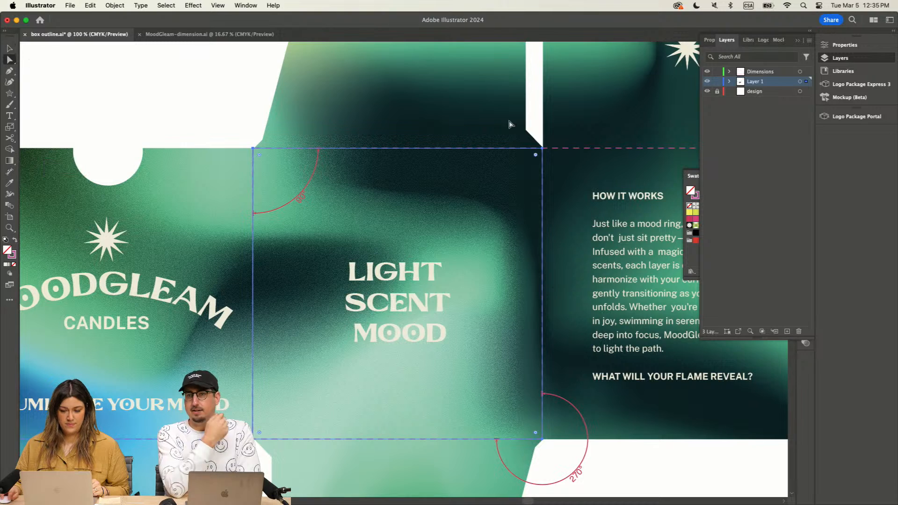
left_click(523, 109)
scroll(510, 108, "up", 5)
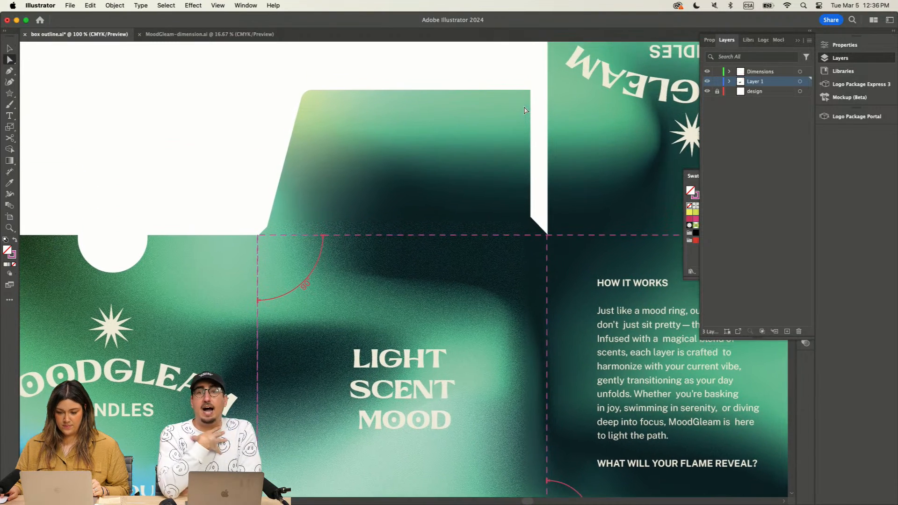
key("super+minus")
key("super+minus")
key("super+minus")
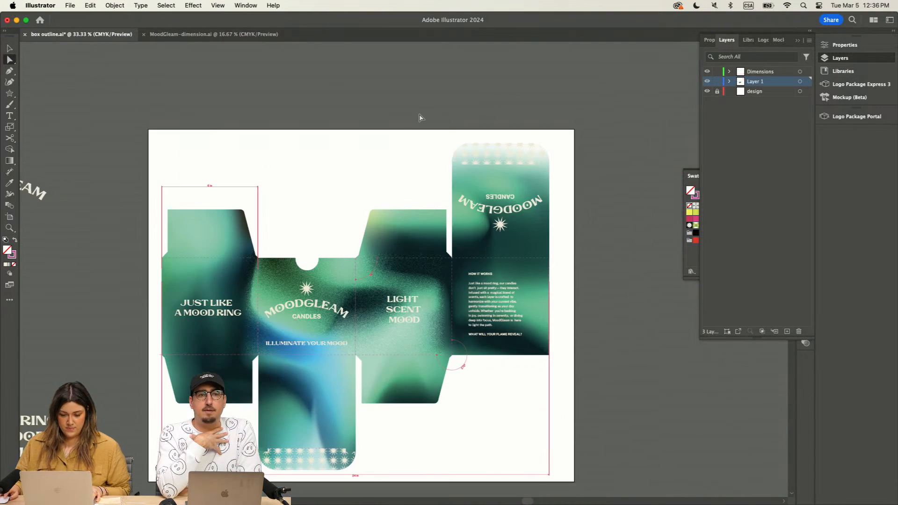
scroll(421, 116, "up", 3)
scroll(421, 116, "left", 2)
scroll(427, 117, "right", 10)
scroll(427, 116, "up", 2)
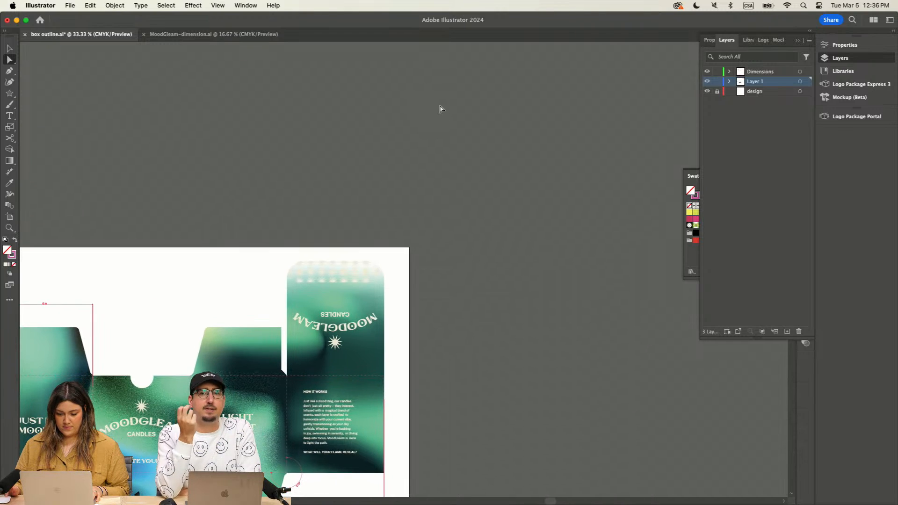
scroll(439, 109, "down", 6)
scroll(441, 109, "left", 3)
scroll(440, 108, "down", 4)
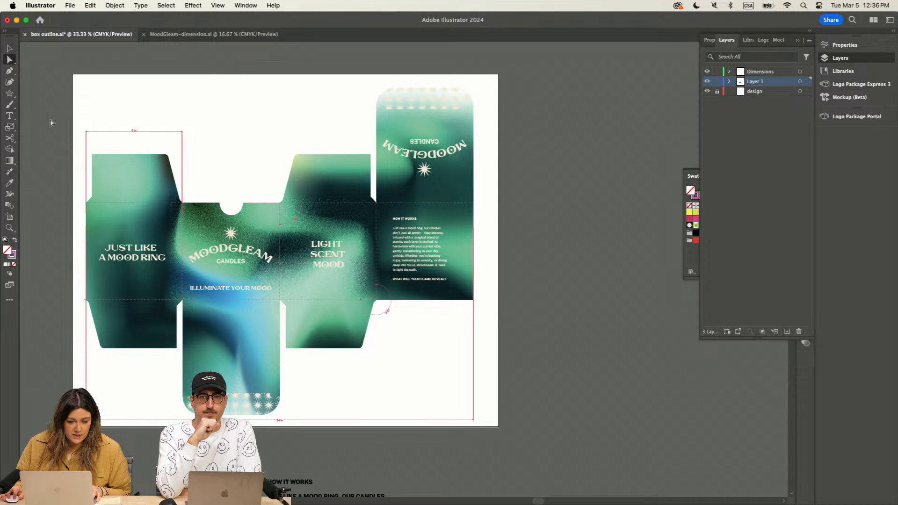
scroll(165, 184, "down", 2)
scroll(178, 184, "up", 7)
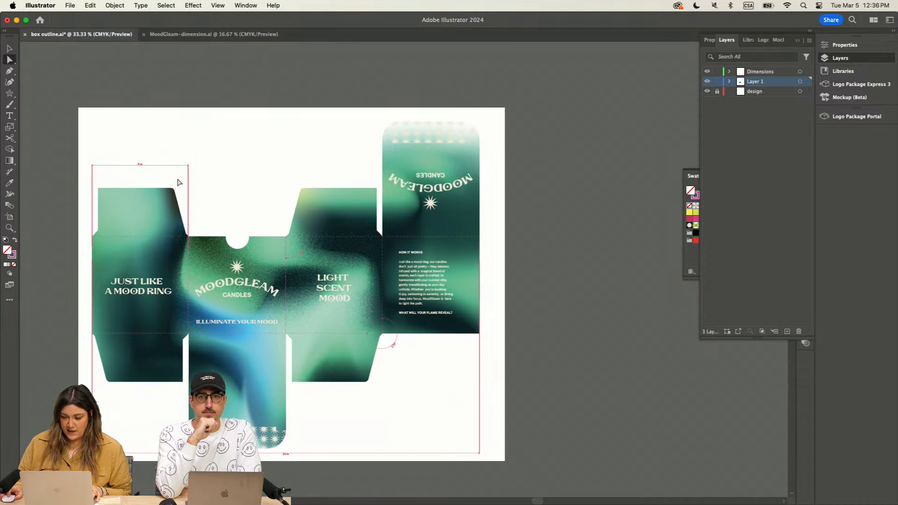
Step: Set the stroke colour of the spare box outlines and fold lines above the artboard to efdfe4
scroll(177, 184, "right", 1)
scroll(177, 184, "up", 10)
scroll(178, 184, "right", 4)
key("super+minus")
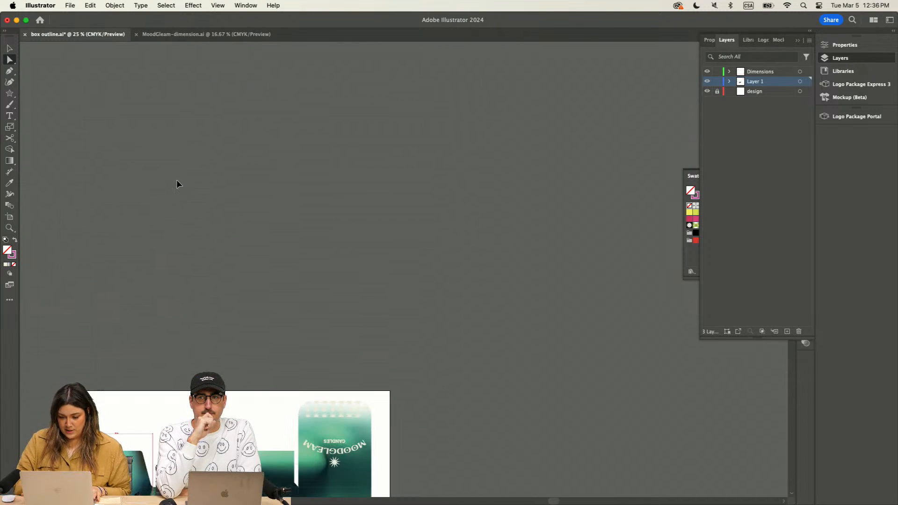
key("super+minus")
scroll(178, 184, "up", 4)
scroll(177, 184, "right", 4)
scroll(467, 163, "up", 3)
left_click(9, 49)
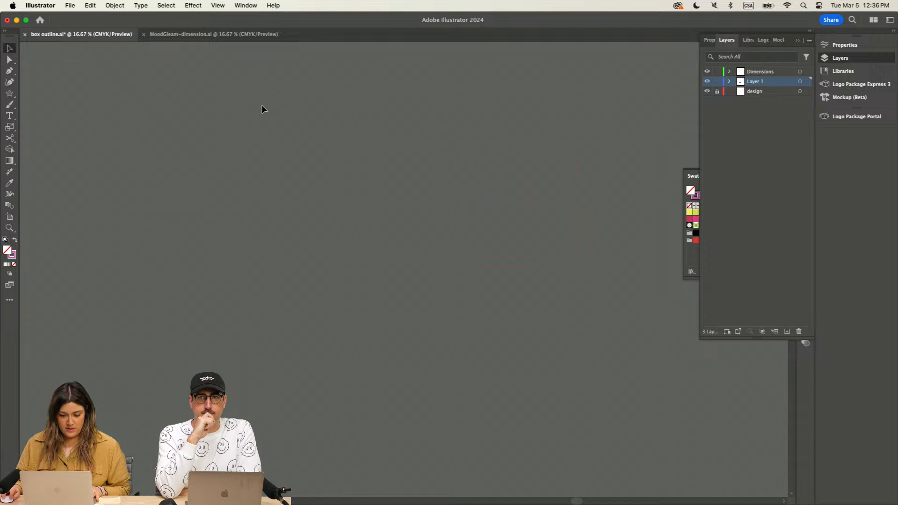
left_click_drag(261, 104, 664, 401)
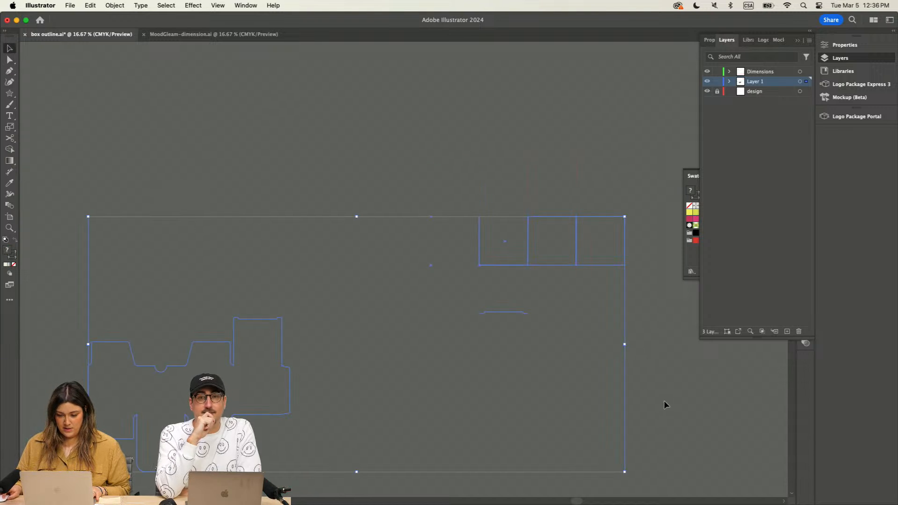
double_click(14, 254)
type("efdfe4")
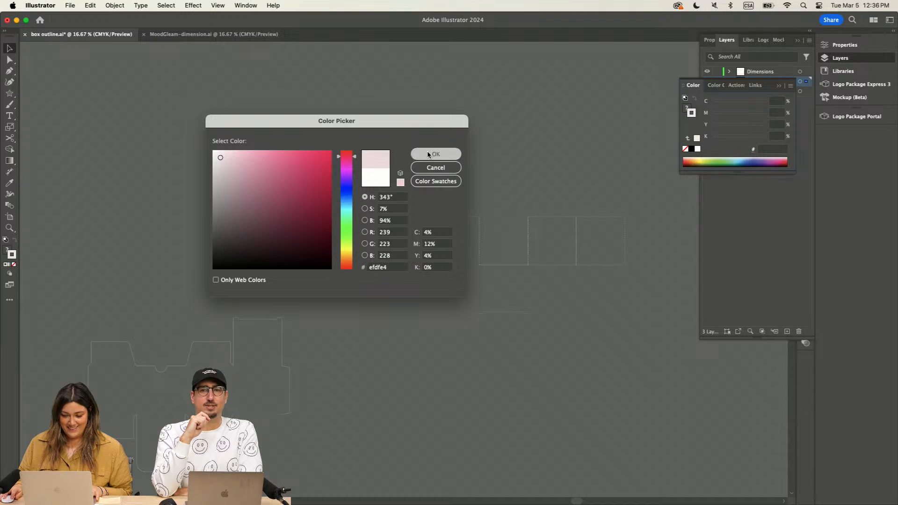
left_click(427, 150)
left_click(384, 349)
Step: Draw a straight line across the base of the spare outline's second upper flap, from corner to corner
scroll(385, 349, "down", 5)
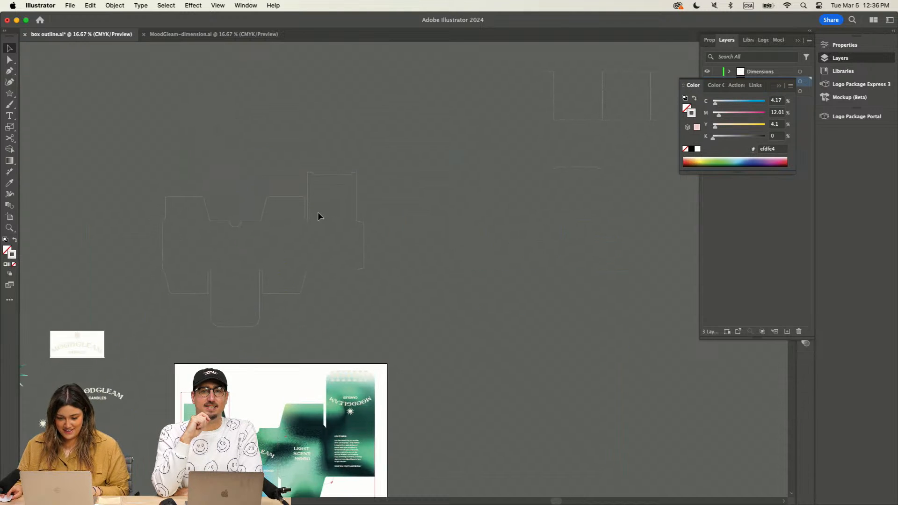
key("super+equal")
key("super+equal")
left_click_drag(329, 206, 527, 180)
left_click_drag(10, 93, 45, 138)
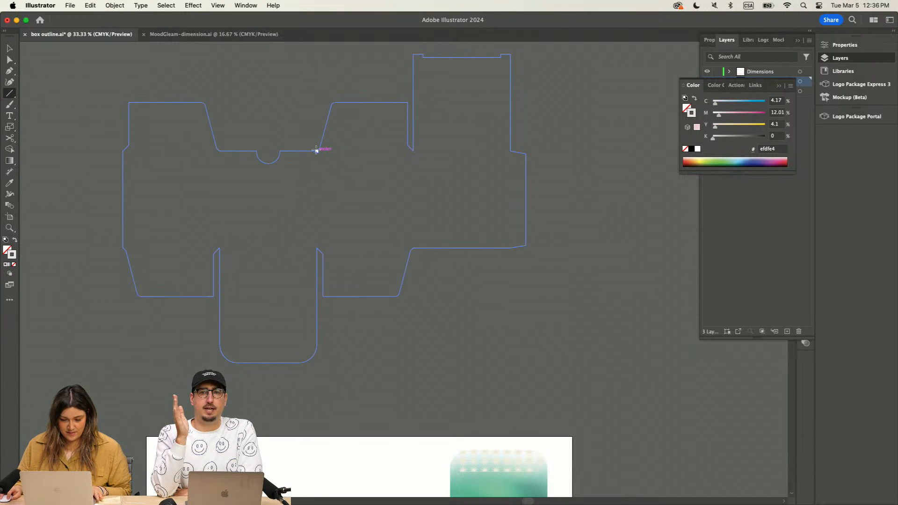
left_click_drag(316, 150, 414, 151)
Step: Stretch the new line's left end past the flap corner toward the round notch, and delete the line
key("a")
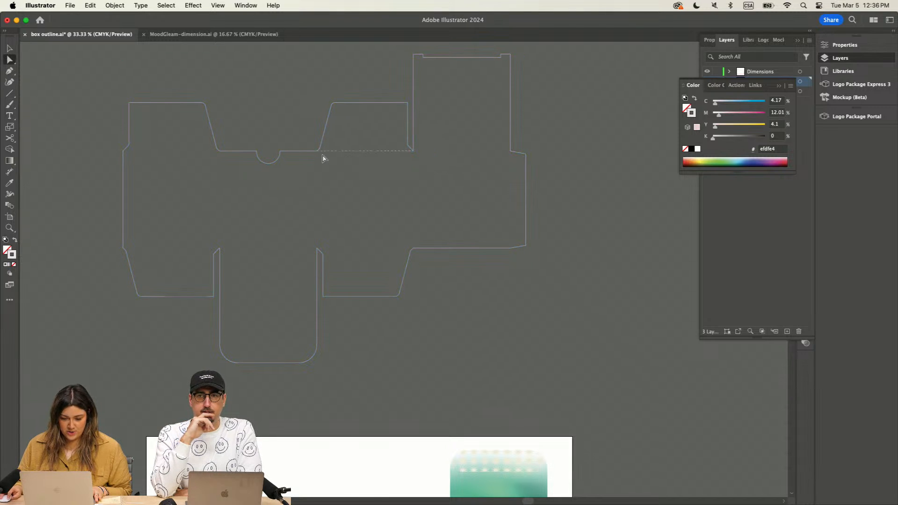
left_click(317, 152)
left_click_drag(316, 152, 302, 151)
key("super+shift+a")
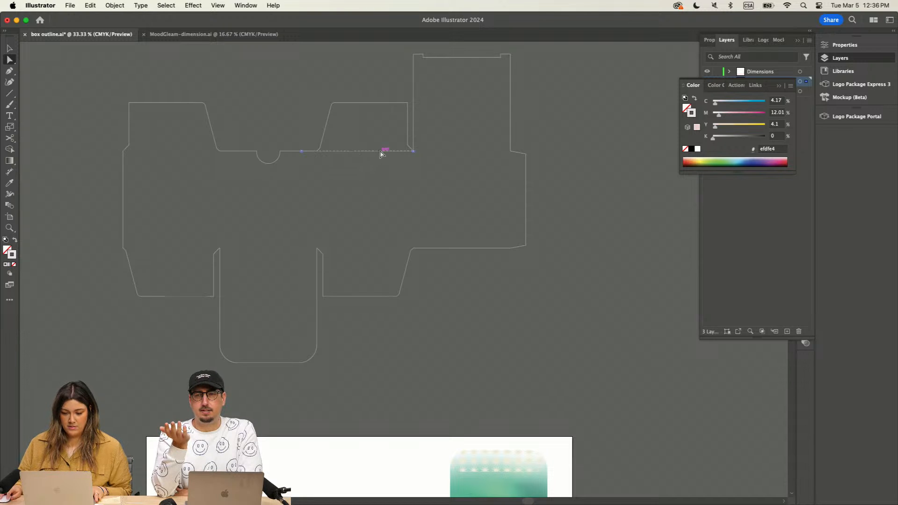
key("Delete")
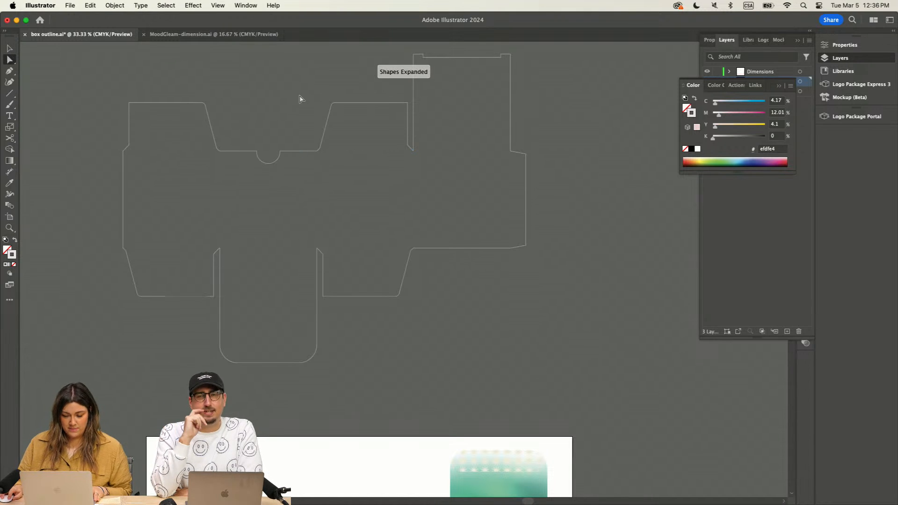
Step: Add an angular dimension around the outside of the slanted corner beside the narrow slot between the spare outline's second upper flap and tall panel
key("super+equal")
key("super+equal")
left_click_drag(357, 118, 319, 282)
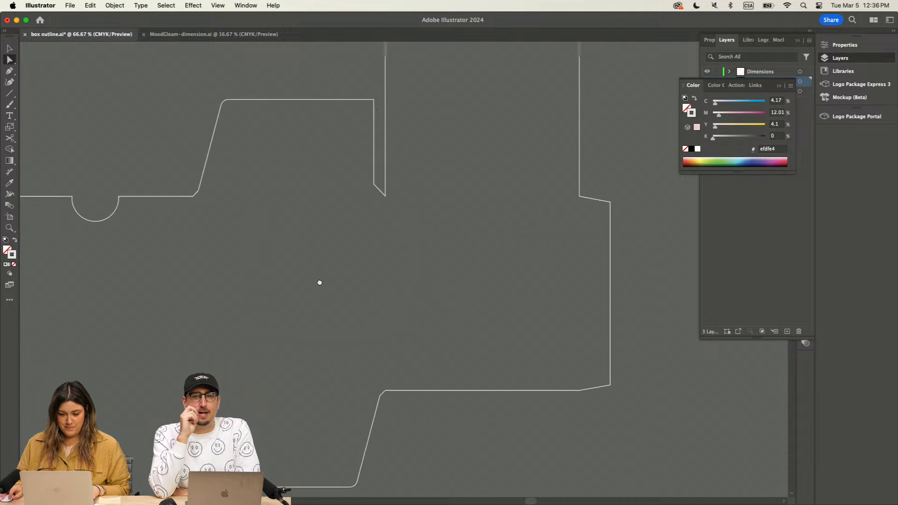
left_click(10, 172)
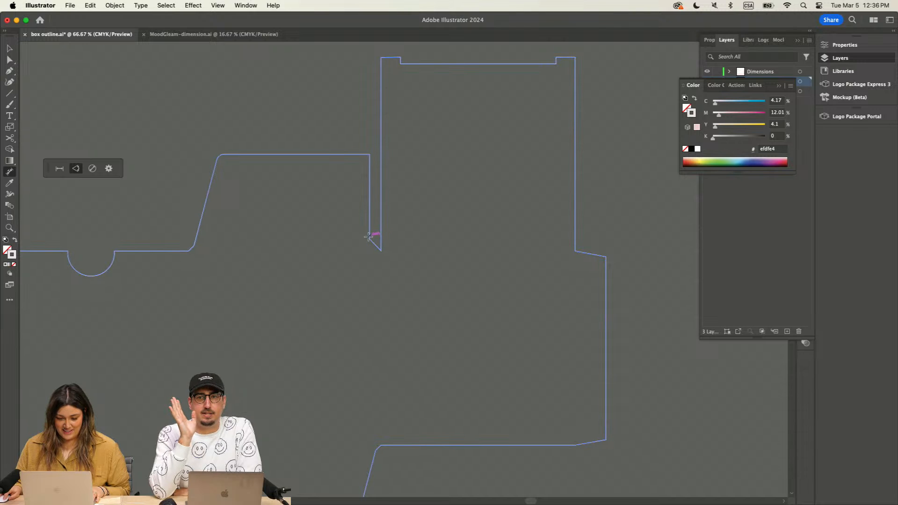
left_click_drag(370, 228, 381, 244)
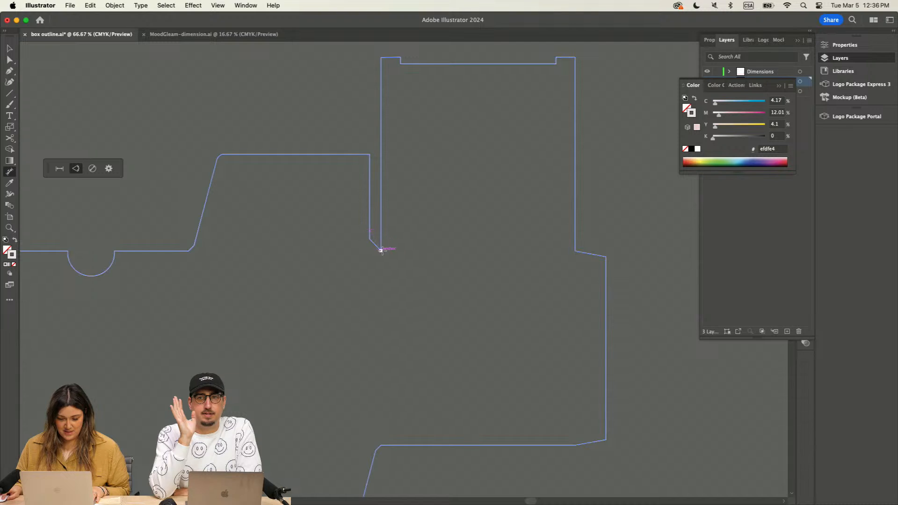
key("super+equal")
key("super+equal")
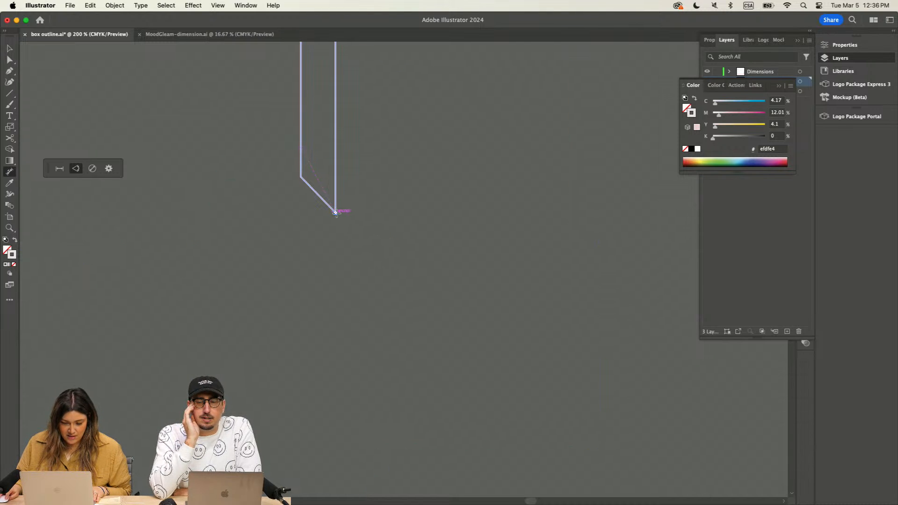
left_click(334, 213)
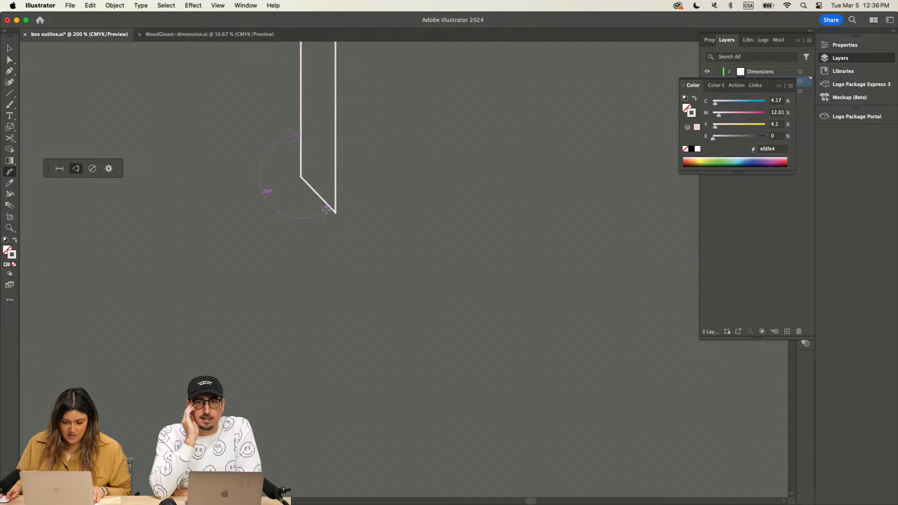
left_click(329, 209)
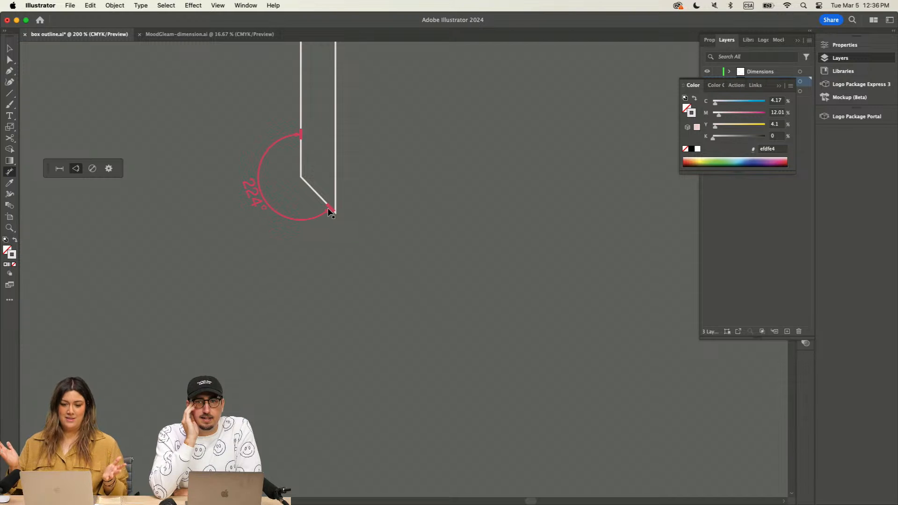
key("super+equal")
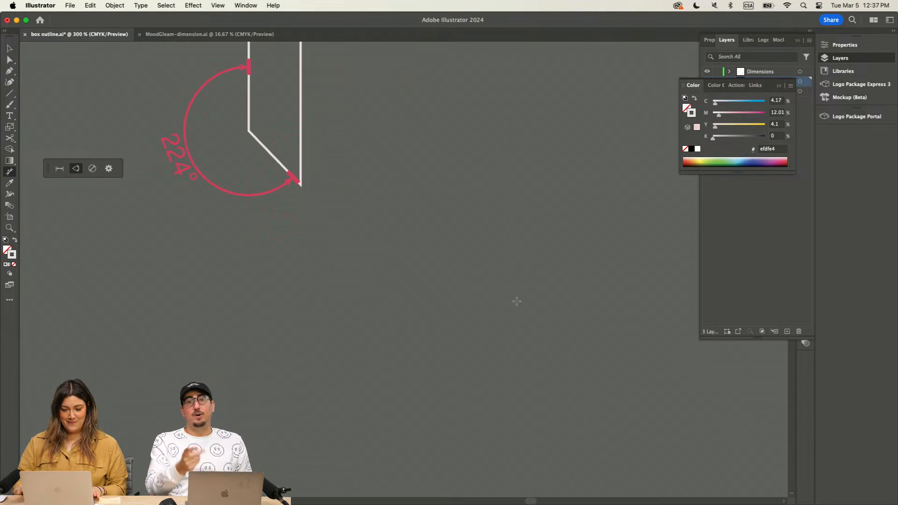
Step: Add a second, smaller angular dimension on the inner side of the same slanted slot corner
left_click_drag(429, 208, 498, 305)
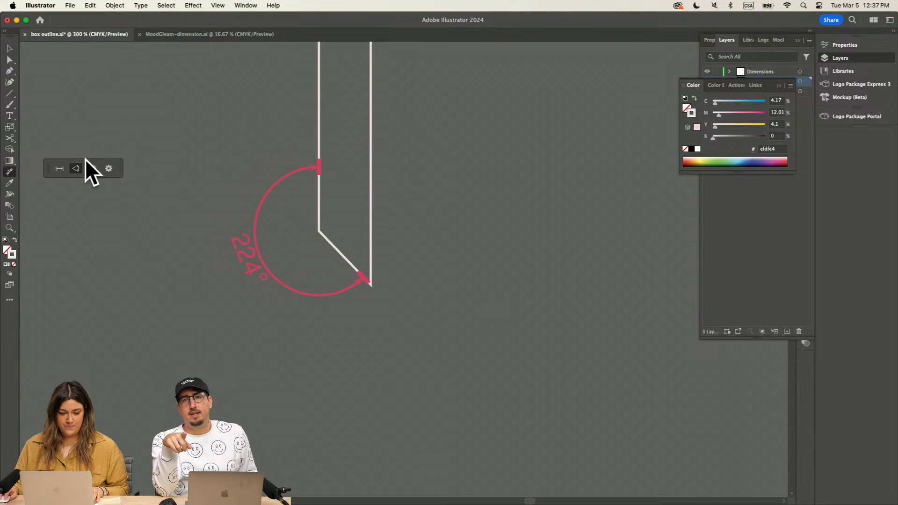
left_click(319, 132)
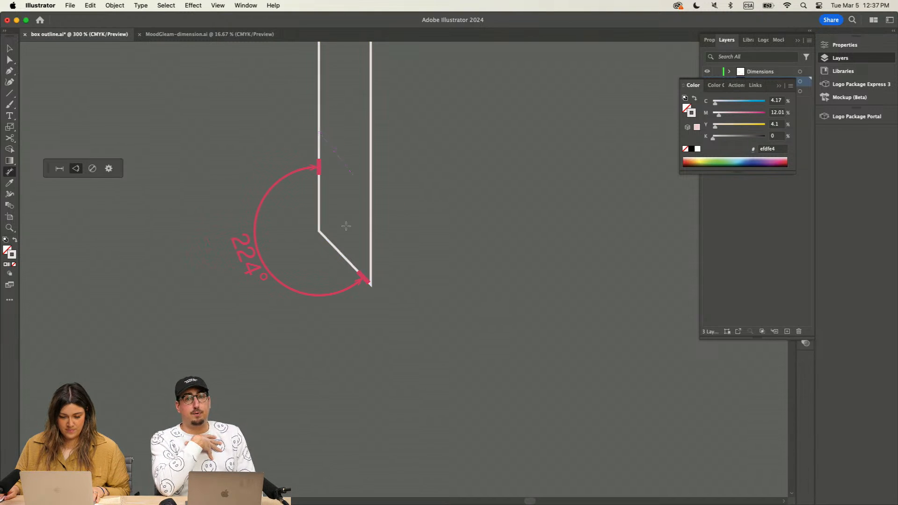
left_click(340, 252)
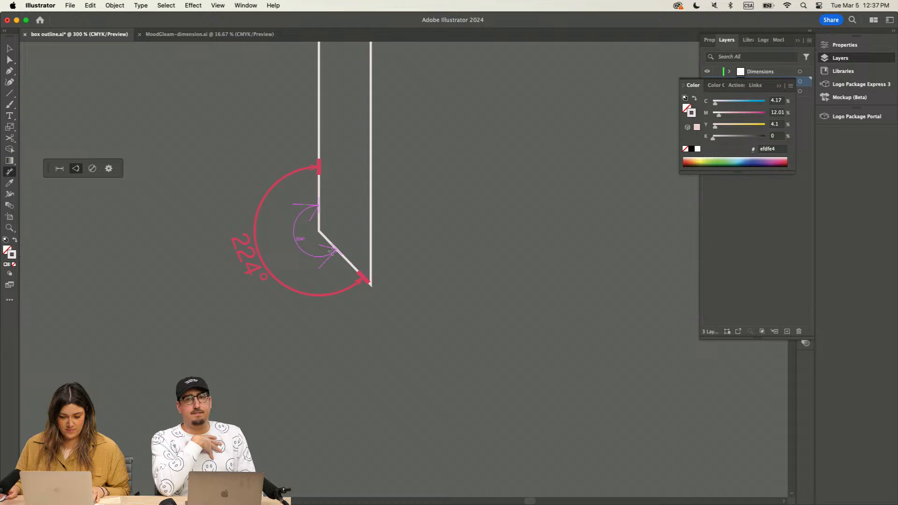
left_click(357, 244)
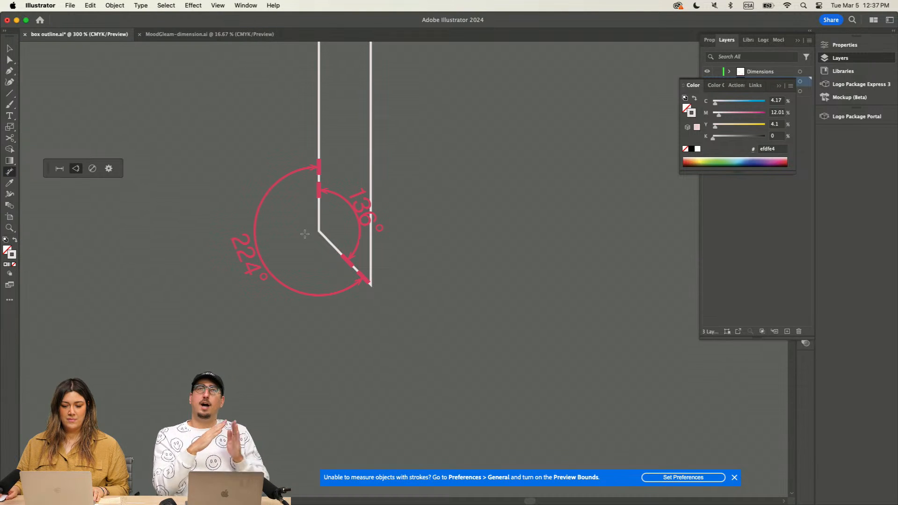
Step: Undo the inner angular dimension at the slot corner and redo it
scroll(304, 234, "down", 1)
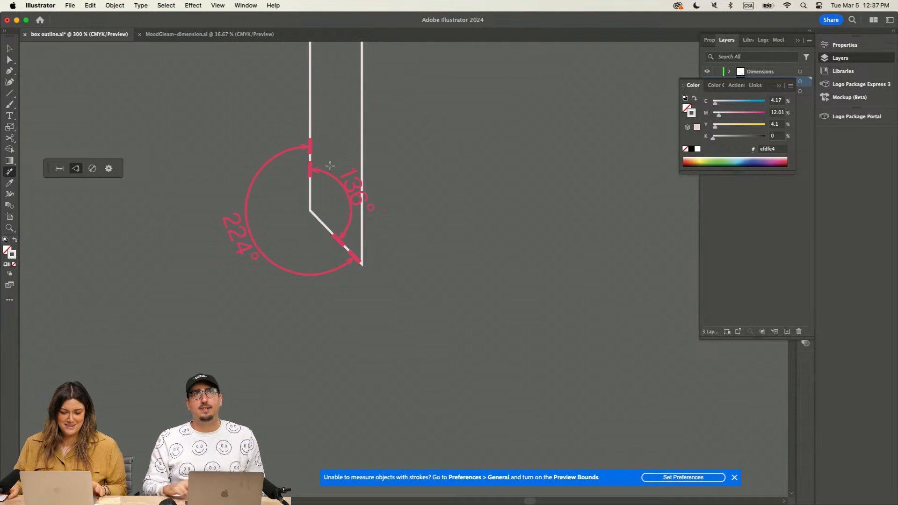
key("v")
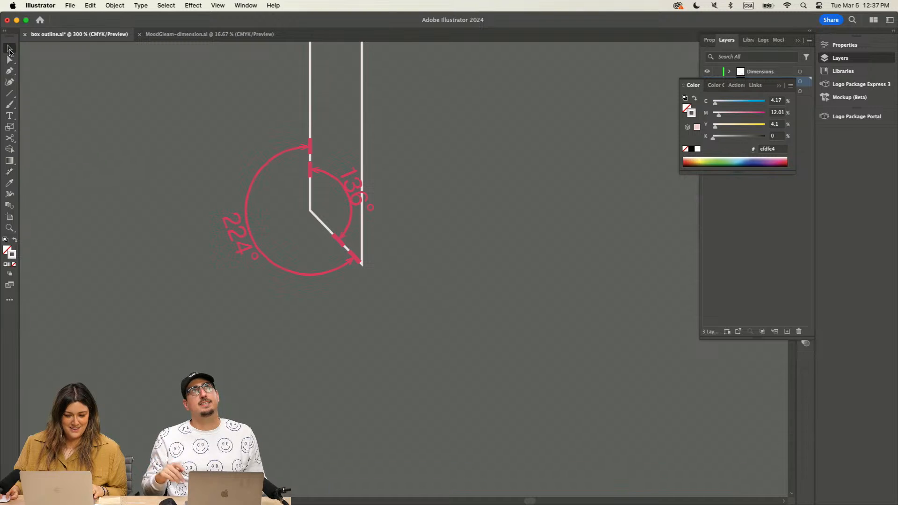
left_click(351, 200)
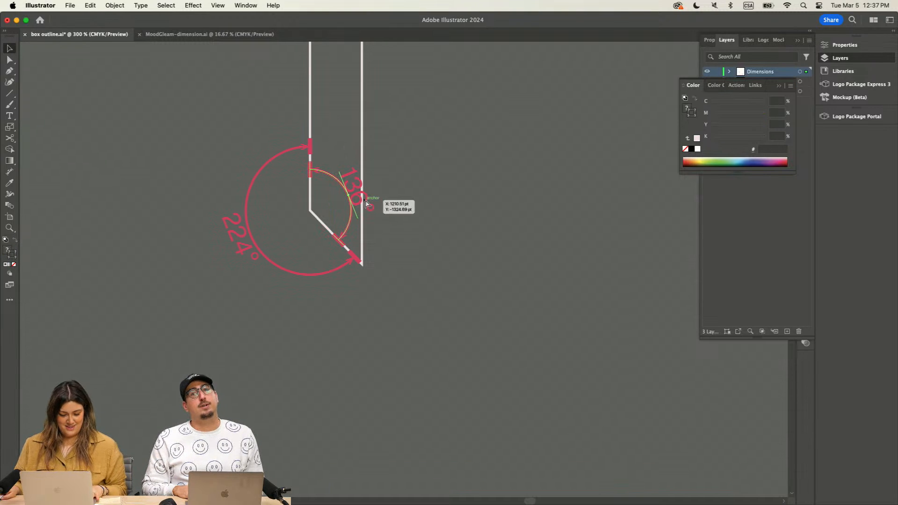
key("Delete")
left_click(90, 7)
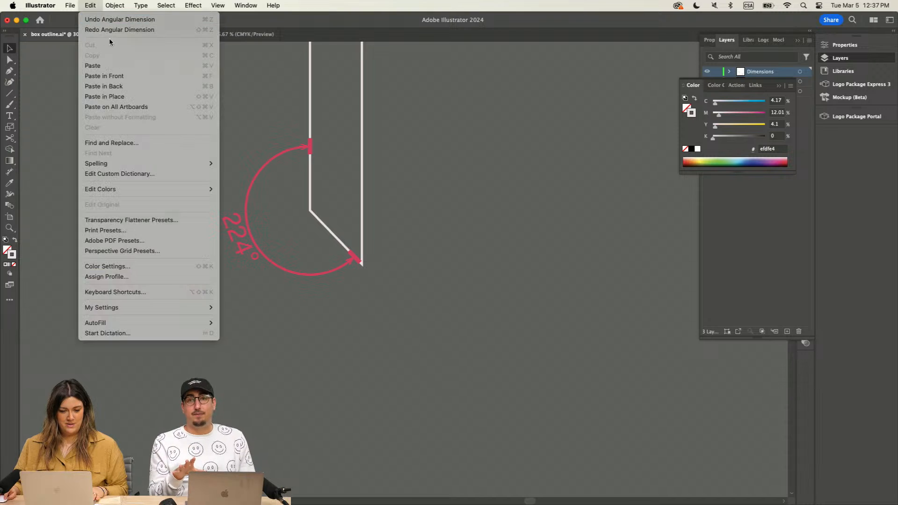
left_click(111, 27)
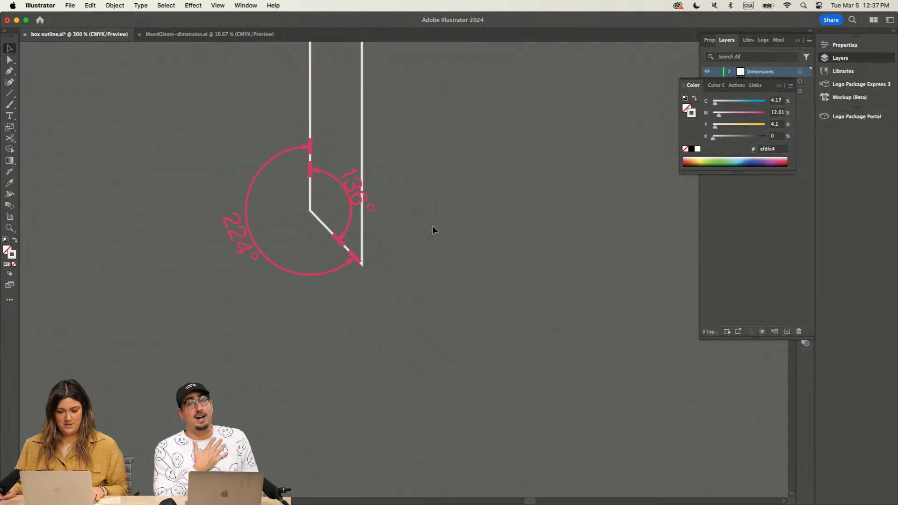
Step: Move both angular dimensions together off the slot corner into the empty area below it
key("super+1")
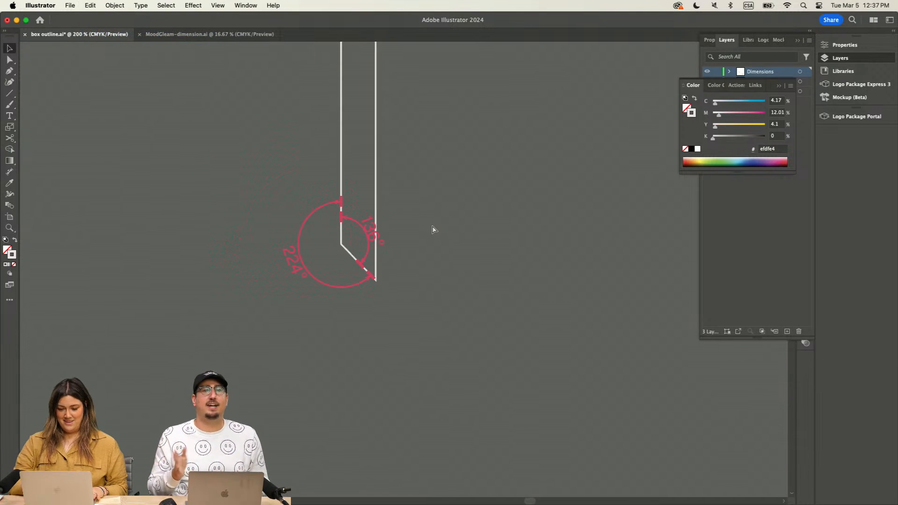
key("super+equal")
key("super+equal")
key("super+equal")
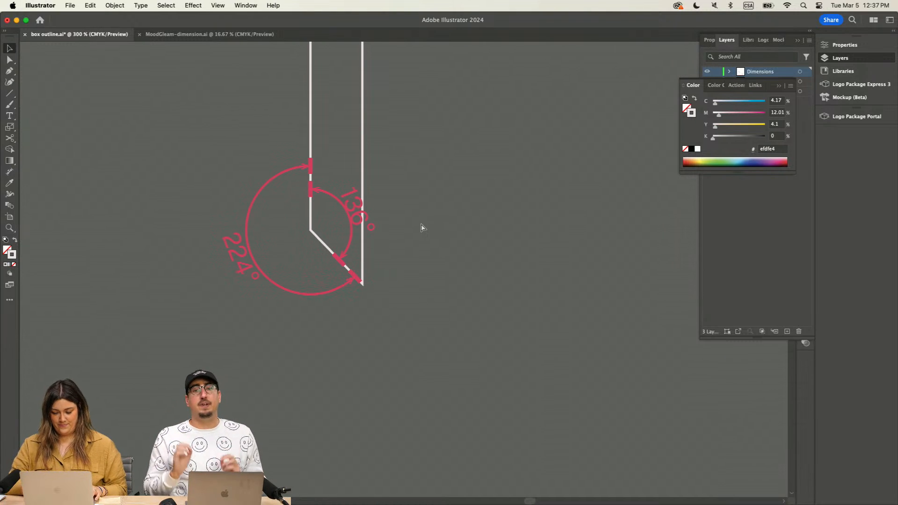
key("super+minus")
key("super+minus")
left_click_drag(374, 239, 456, 315)
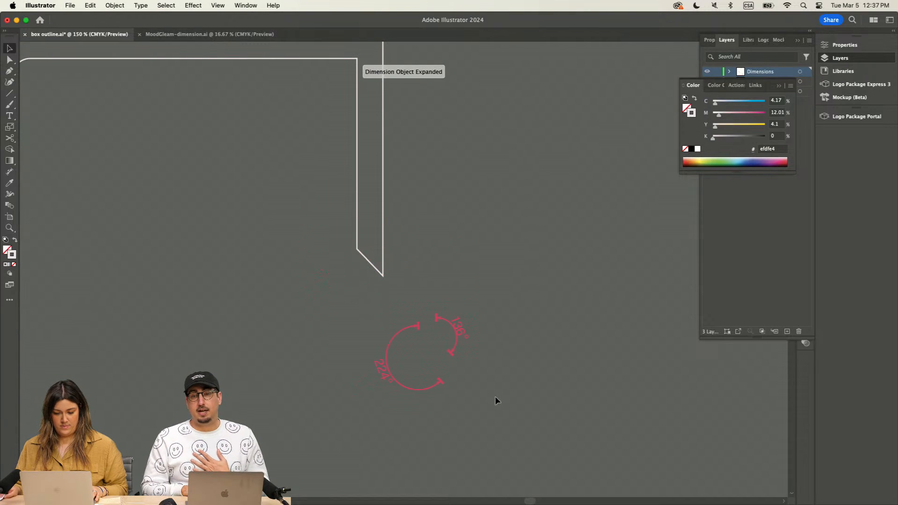
Step: Copy the two angular dimensions from the spare outline and paste them over the dieline artwork on the artboard
scroll(464, 363, "down", 5)
scroll(464, 360, "down", 20)
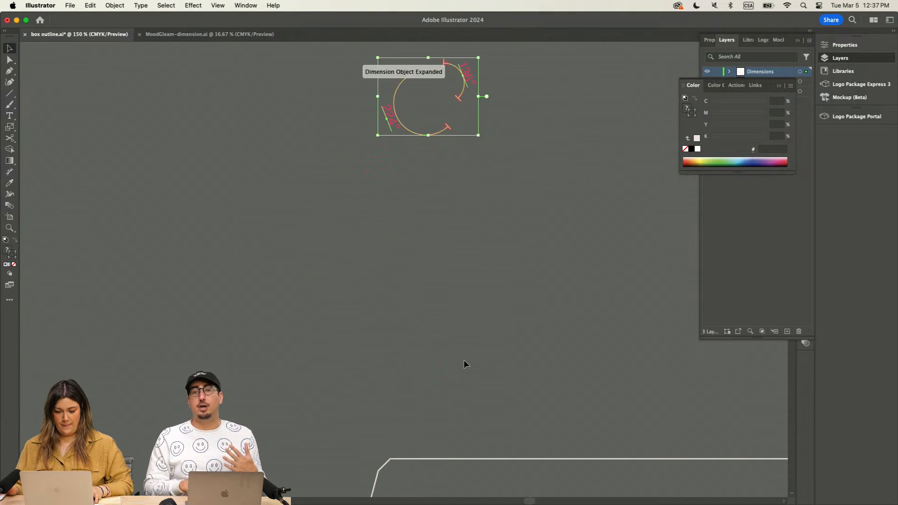
key("super+minus")
key("super+minus")
key("super+minus")
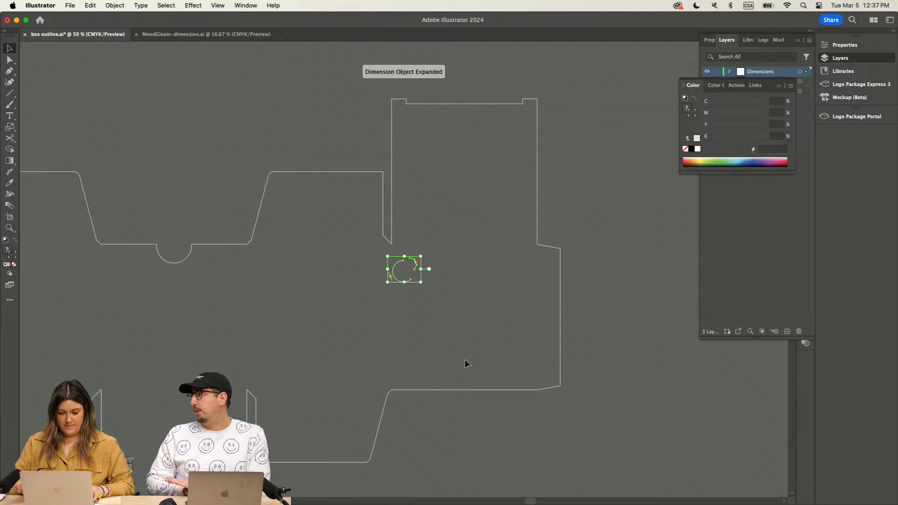
left_click_drag(465, 343, 491, 164)
left_click_drag(452, 350, 482, 135)
left_click_drag(450, 350, 442, 222)
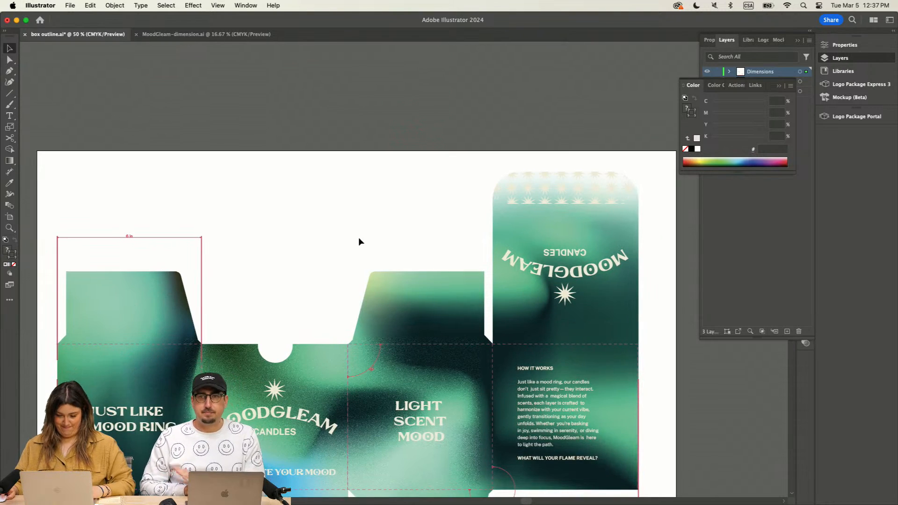
scroll(359, 237, "down", 2)
key("super+v")
left_click(430, 197)
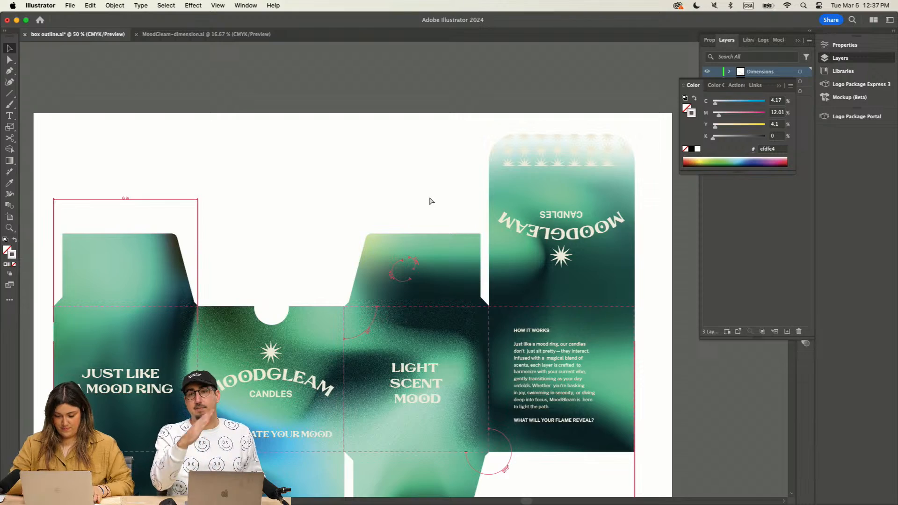
Step: Move the pasted angular dimensions onto the matching slanted slot corner of the dieline artwork, and switch the Dimensions layer's visibility off and on
key("super+equal")
key("super+equal")
key("super+equal")
left_click_drag(449, 159, 217, 121)
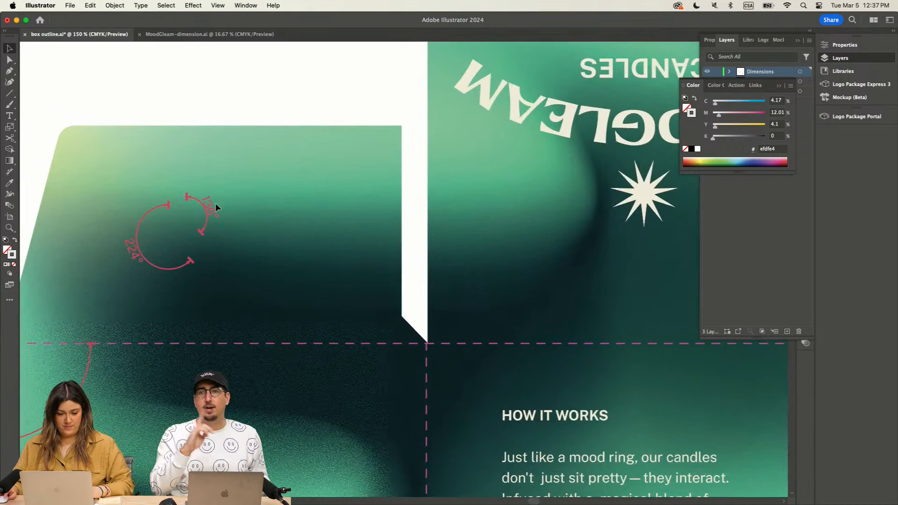
left_click_drag(205, 213, 421, 311)
left_click_drag(190, 261, 420, 347)
left_click(348, 92)
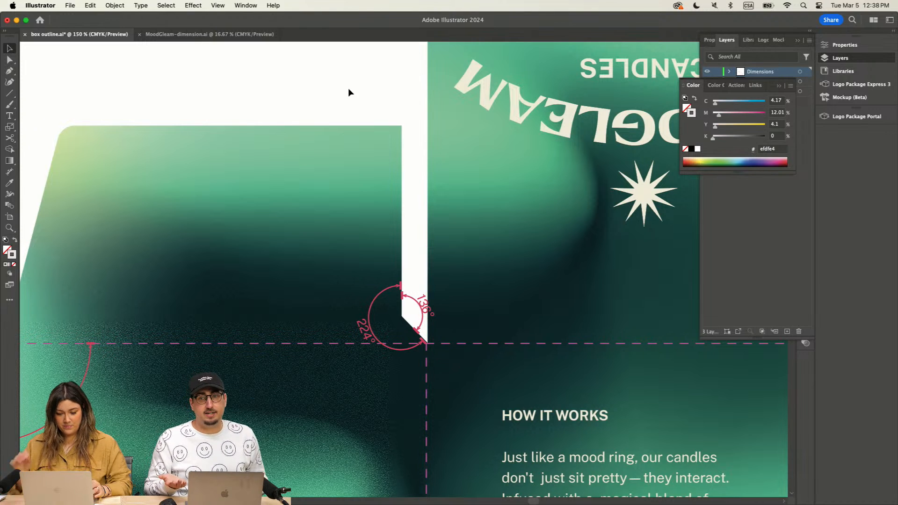
left_click(706, 72)
left_click(707, 71)
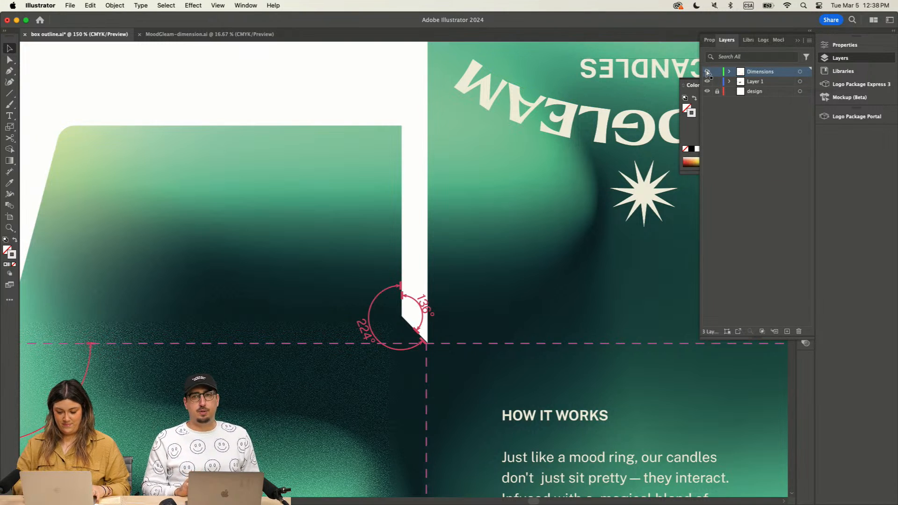
Step: Try to add a radial dimension to the round notch above the MoodGleam front panel of the artwork
key("super+minus")
key("super+minus")
key("super+minus")
left_click_drag(207, 204, 350, 115)
key("super+plus")
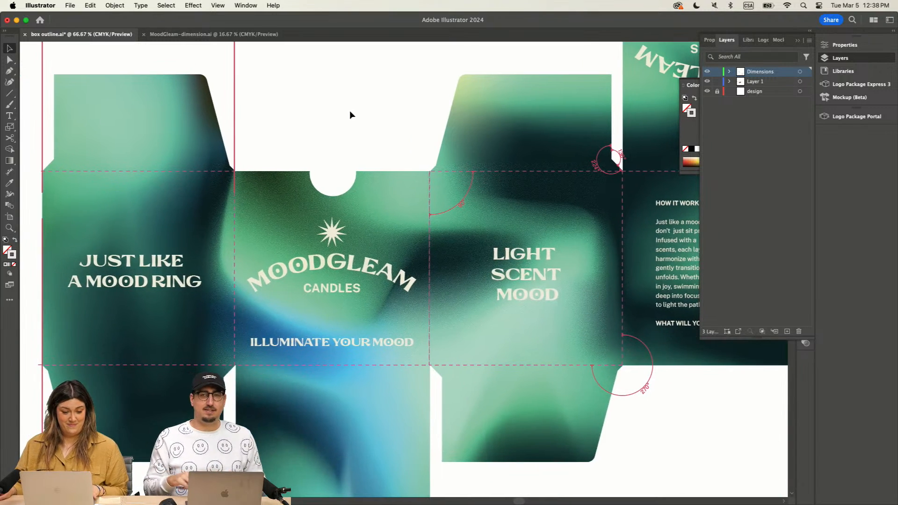
left_click(9, 172)
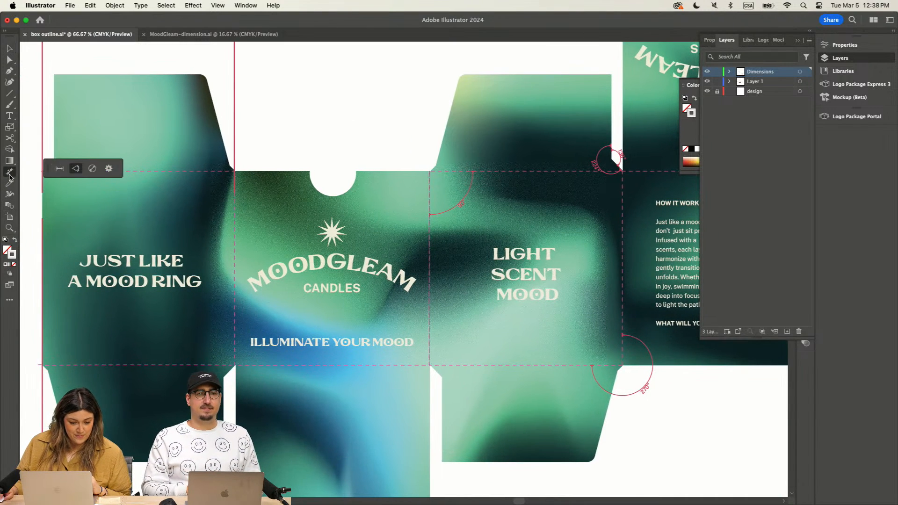
left_click(91, 170)
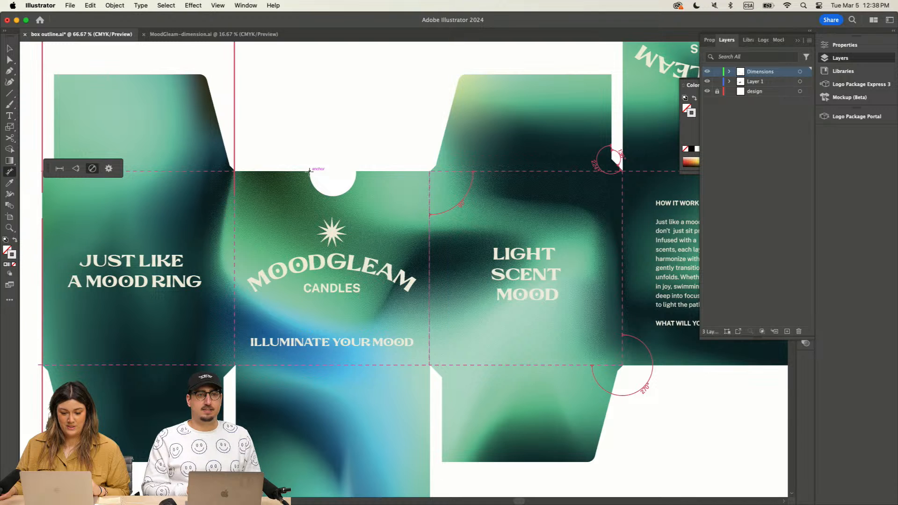
key("v")
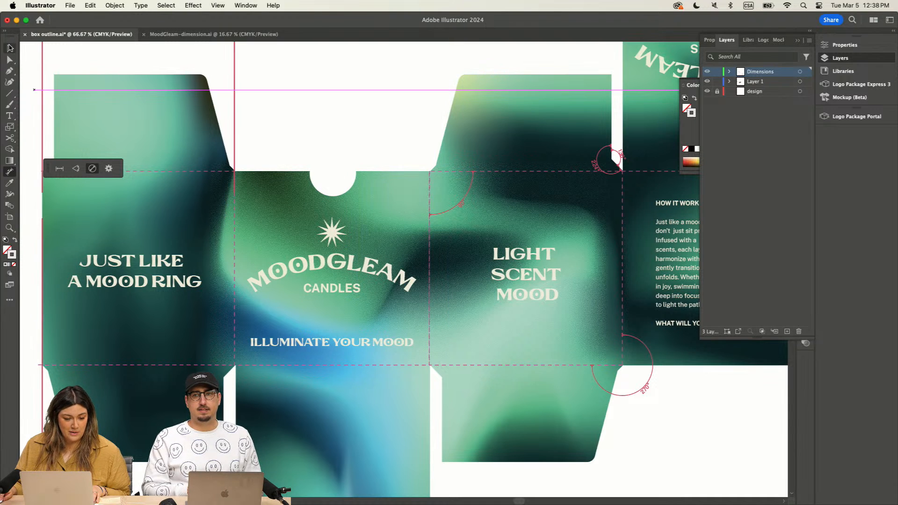
Step: Select the spare box outline and try to add a radial dimension to its round notch
key("super+equal")
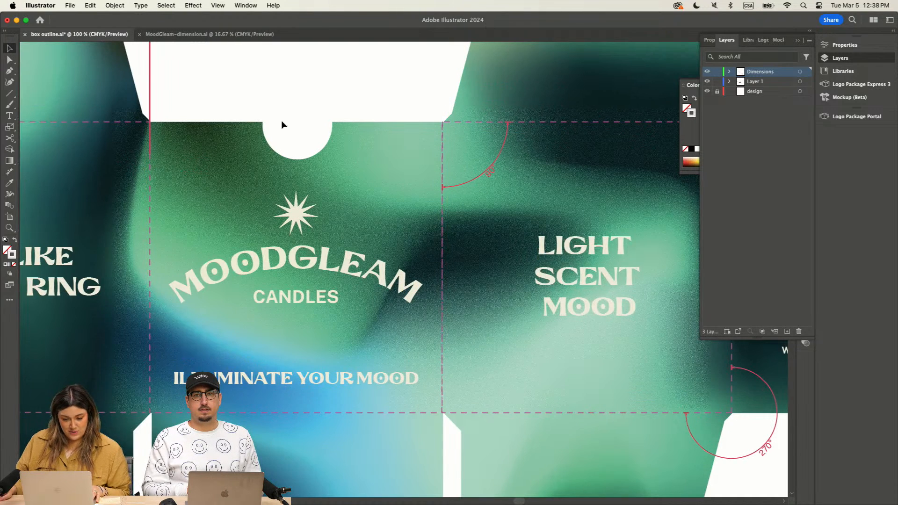
scroll(260, 139, "left", 3)
scroll(260, 139, "up", 3)
key("super+minus")
key("super+minus")
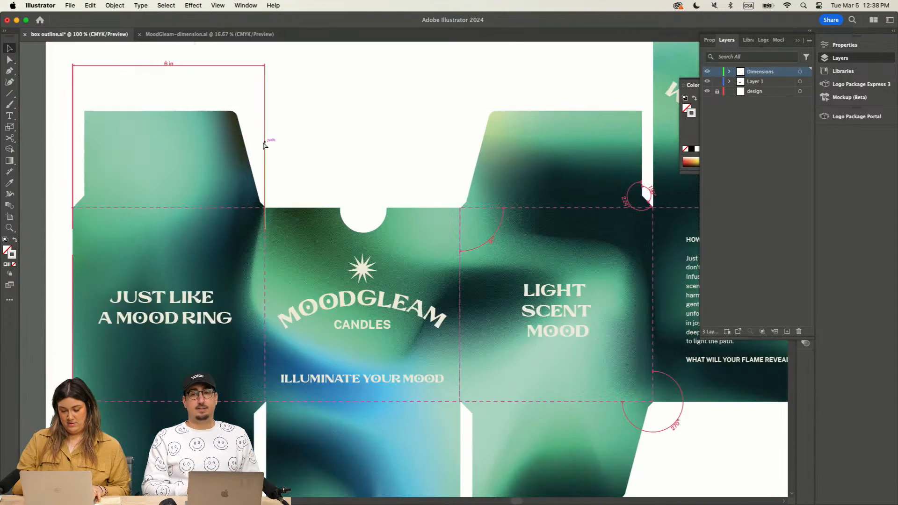
left_click_drag(323, 119, 205, 370)
left_click_drag(386, 77, 542, 365)
left_click_drag(441, 174, 454, 248)
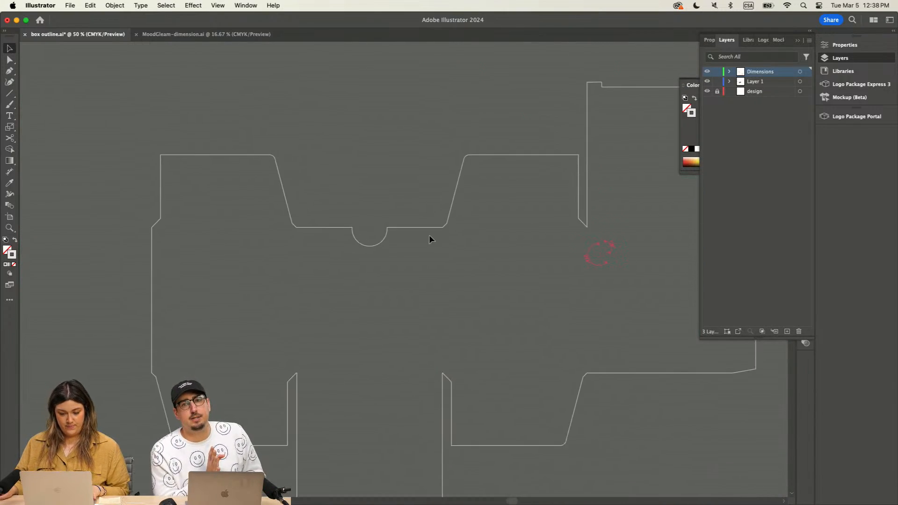
left_click(366, 246)
key("super+equal")
key("super+equal")
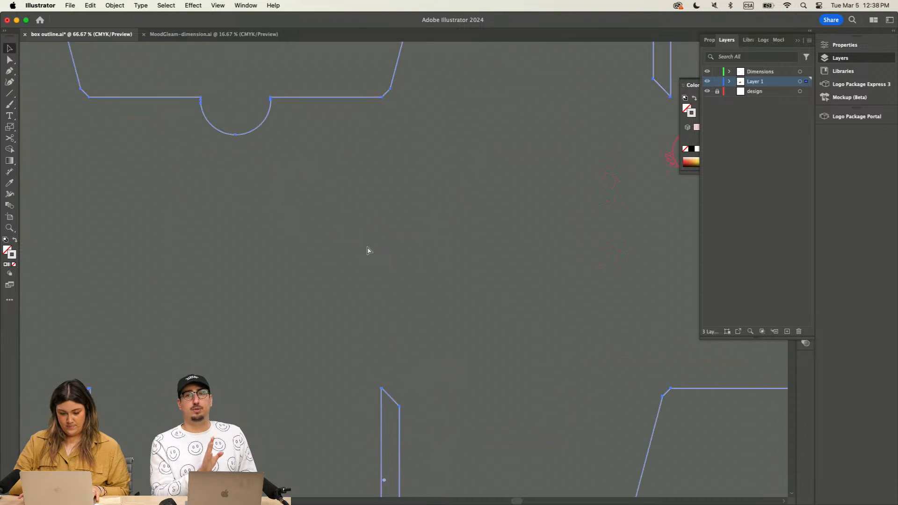
left_click_drag(337, 187, 373, 282)
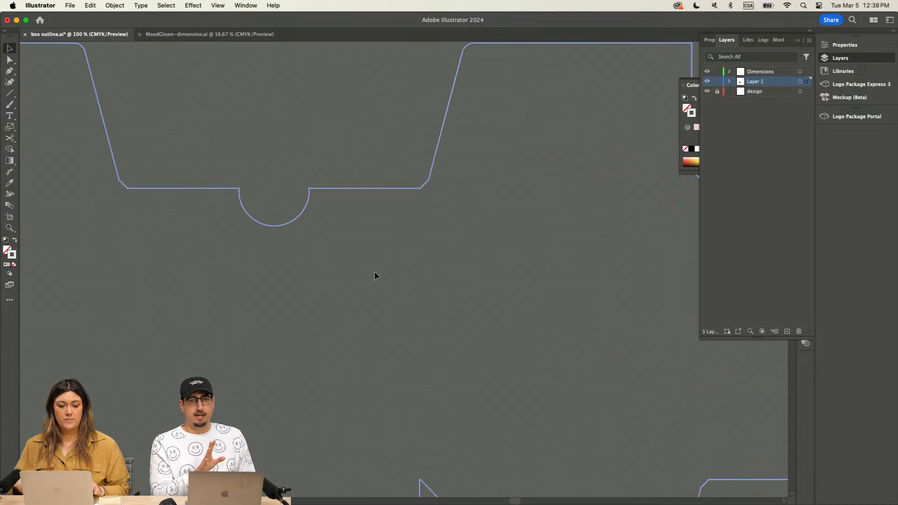
left_click(10, 172)
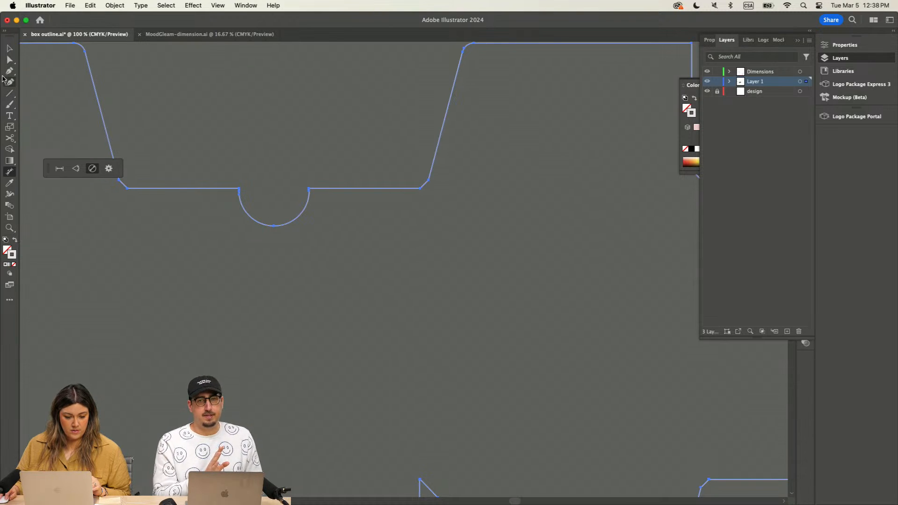
Step: Draw a test circle with a radius of about 1 in above the round notch of the spare outline
left_click_drag(9, 93, 69, 104)
scroll(275, 100, "up", 6)
left_click_drag(197, 127, 324, 254)
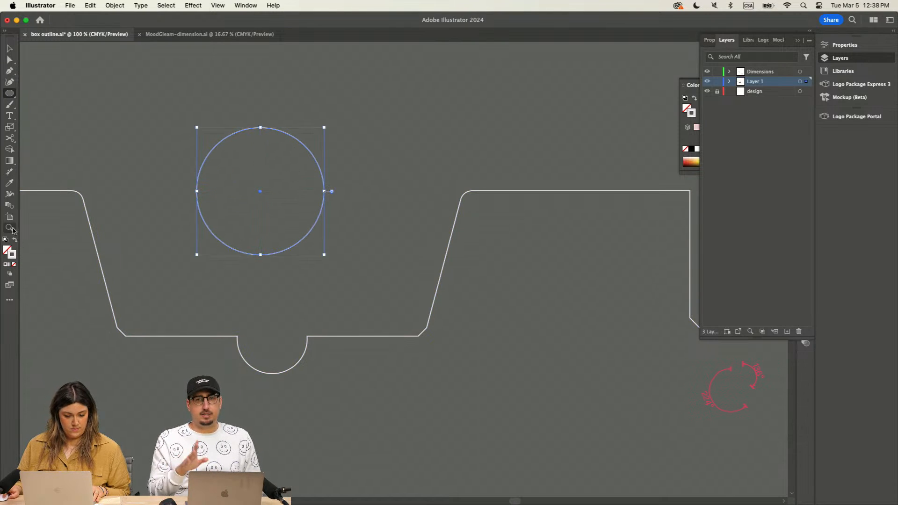
Step: Add four radial dimensions at different points around the edge of the test circle
left_click(9, 172)
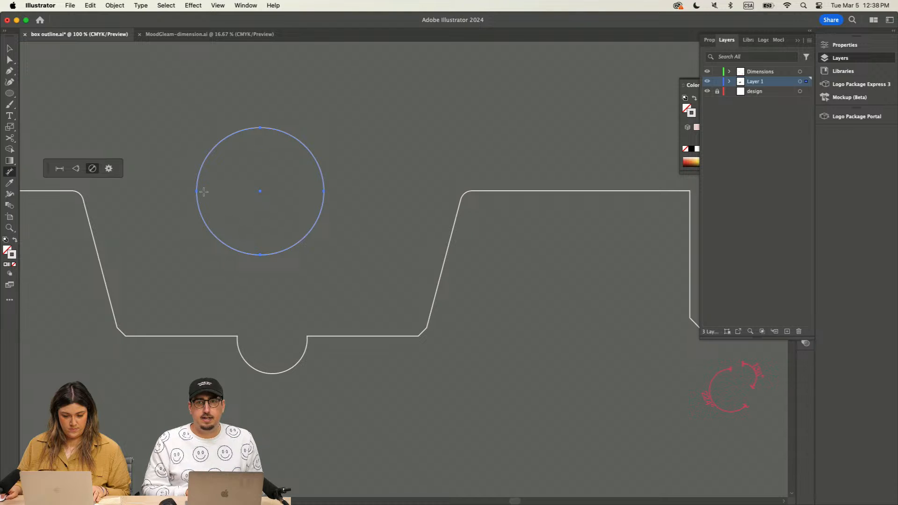
left_click(201, 216)
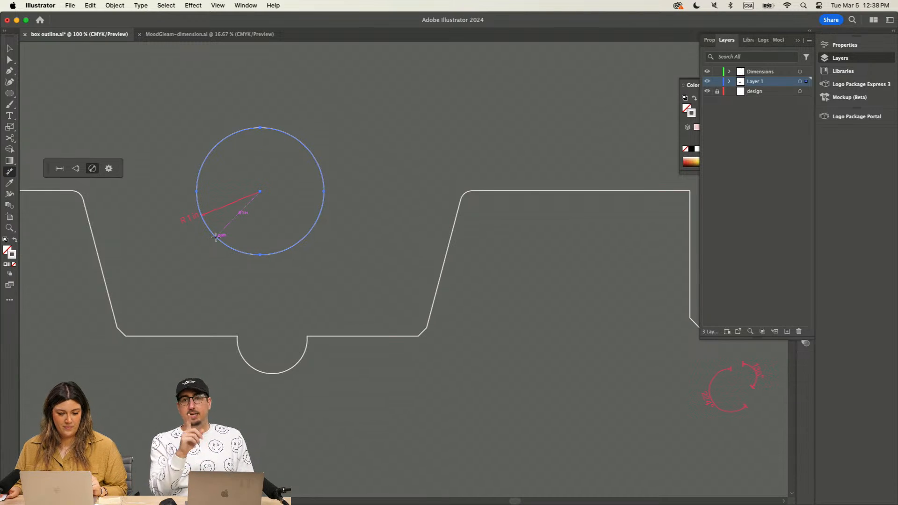
scroll(215, 237, "up", 1)
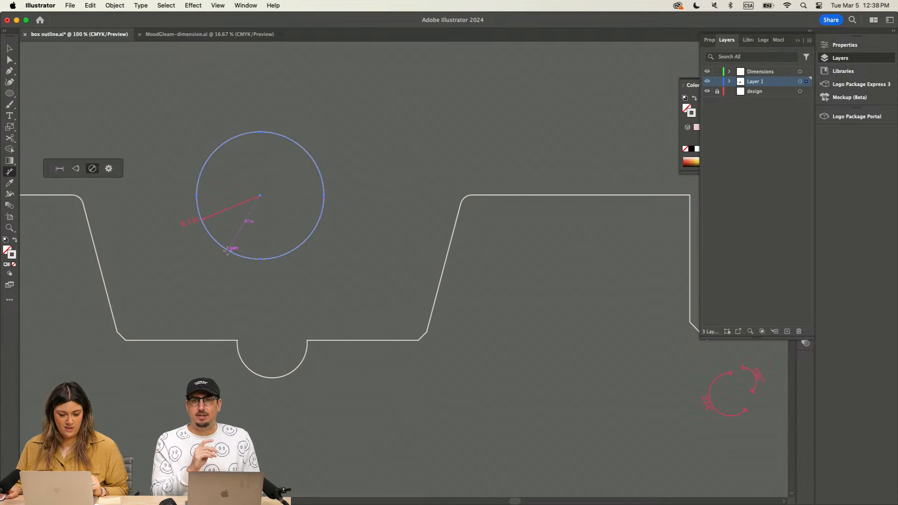
left_click(228, 250)
left_click(291, 251)
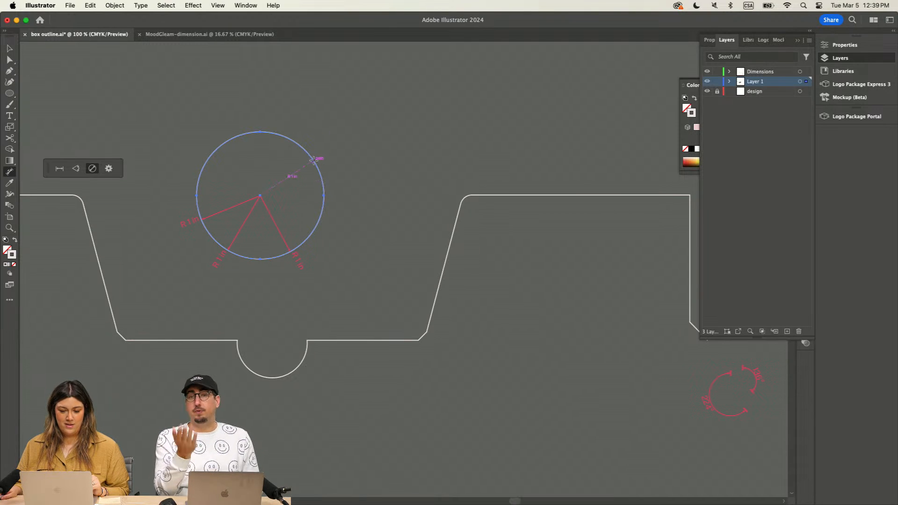
Step: Draw a wide, flat ellipse above the dimensioned circle and move it up and to the left, clear of the circle
left_click_drag(8, 97, 46, 102)
mouse_move(80, 74)
left_mouse_down()
mouse_move(306, 157)
mouse_move(323, 152)
mouse_move(295, 126)
left_mouse_up()
left_click(7, 47)
scroll(50, 88, "up", 3)
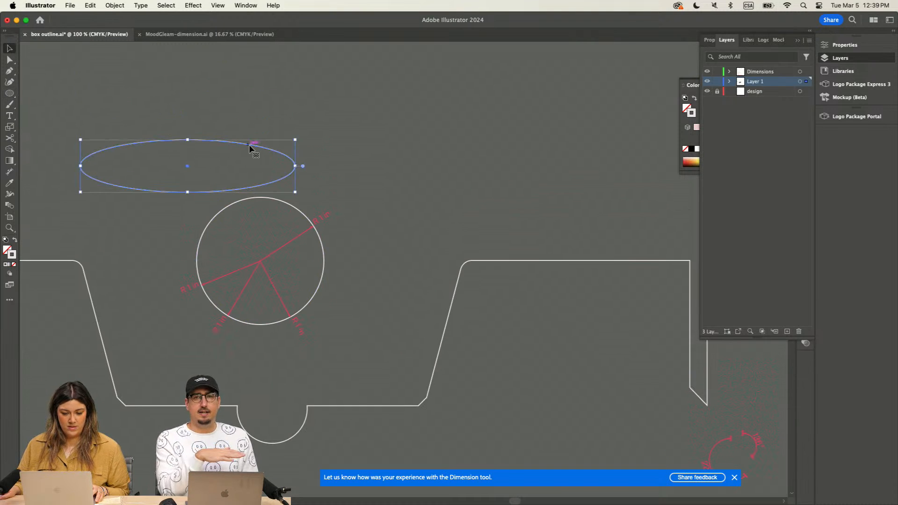
left_click_drag(249, 144, 208, 97)
left_click(103, 157)
Step: Try to add a radial dimension to the flat ellipse
left_click(9, 171)
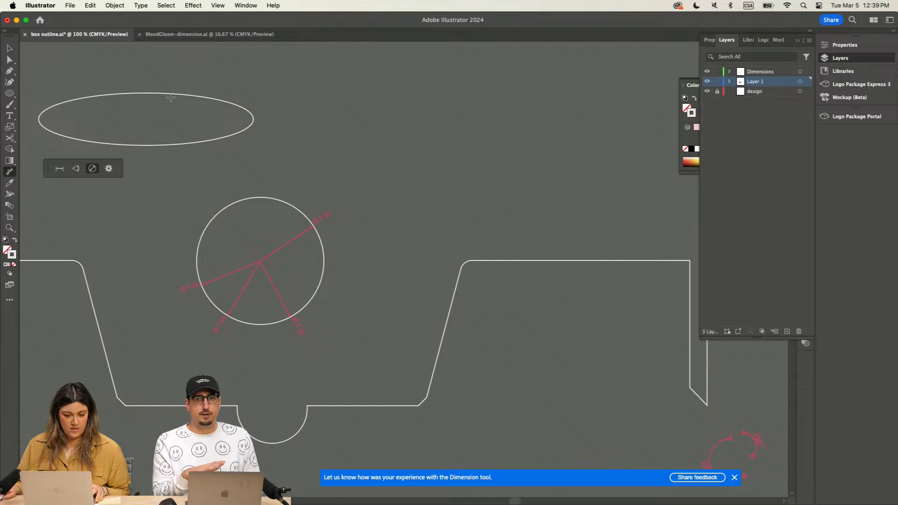
key("v")
left_click(168, 93)
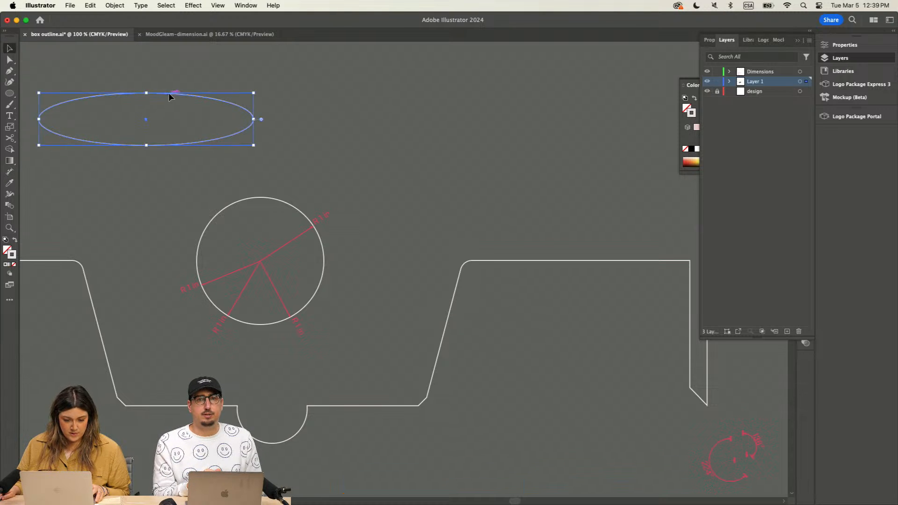
left_click(10, 172)
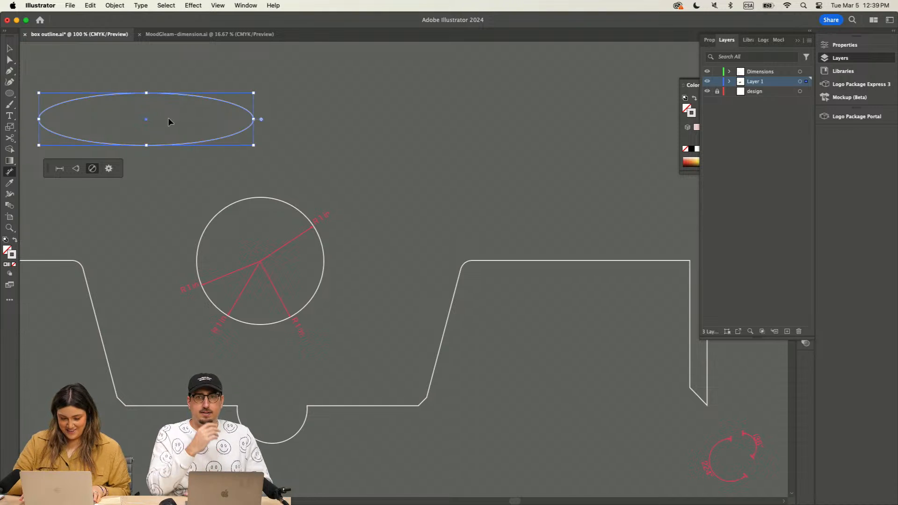
key("super+equal")
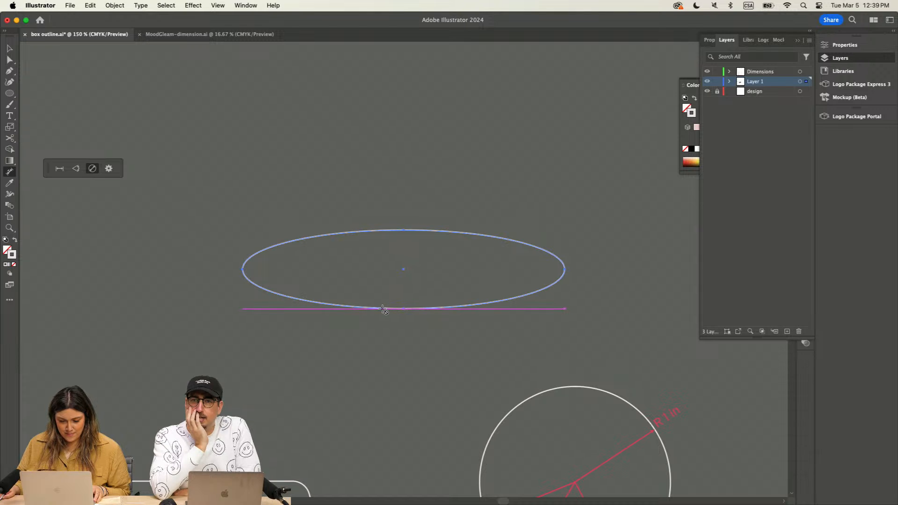
key("v")
left_click(323, 218)
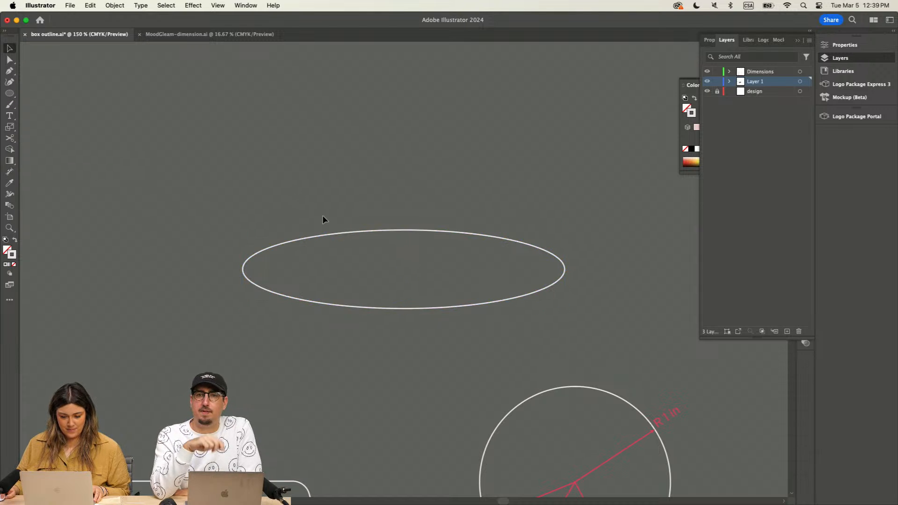
left_click(395, 232)
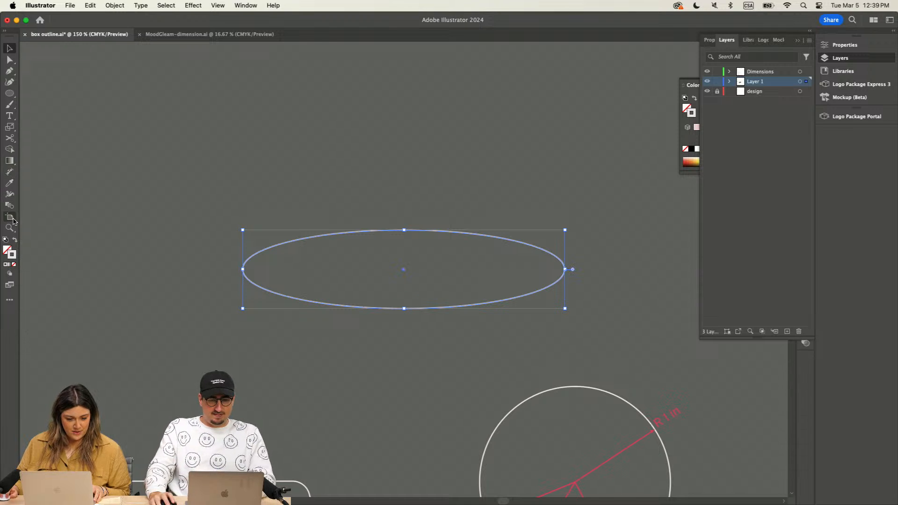
left_click(9, 172)
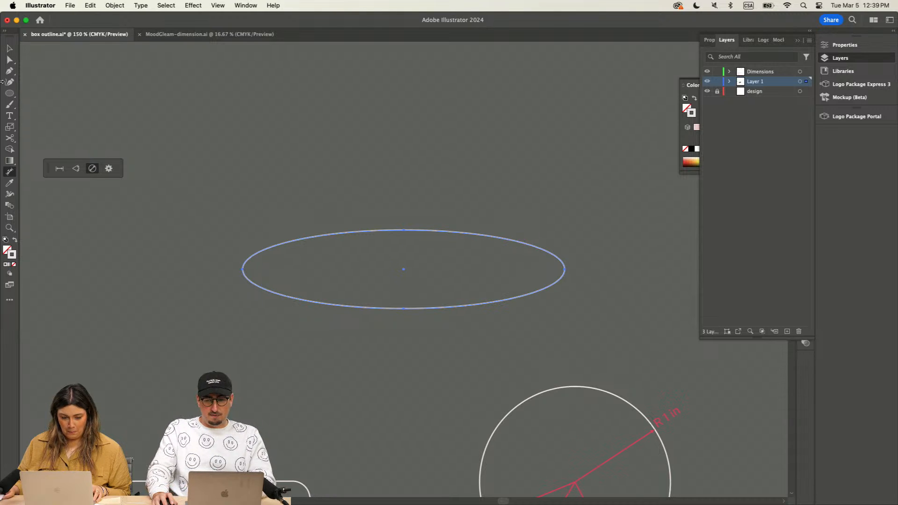
left_click(9, 48)
scroll(223, 112, "down", 5)
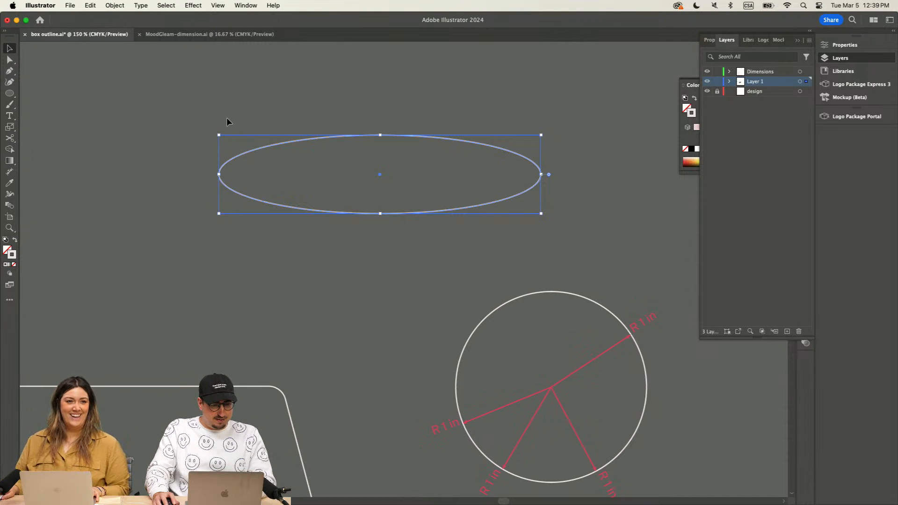
left_click(227, 118)
scroll(226, 117, "right", 1)
left_click(252, 151)
left_click(142, 81)
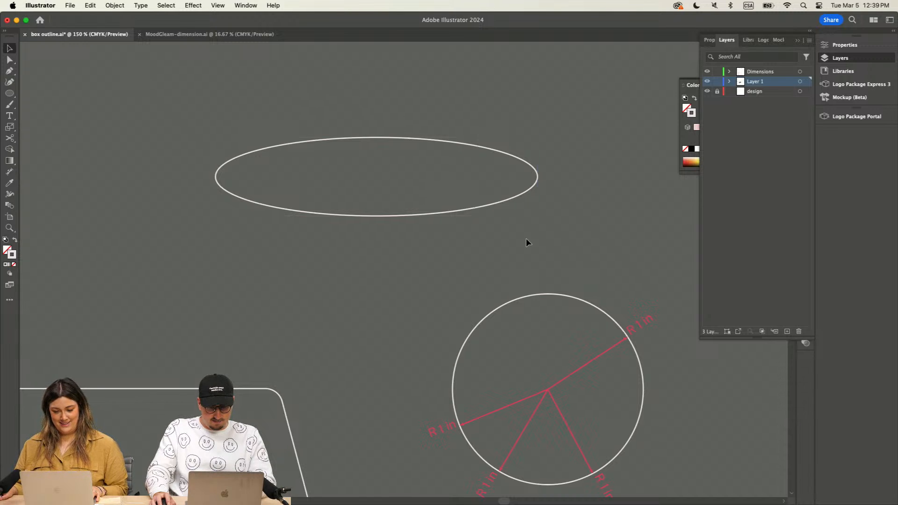
left_click(501, 202)
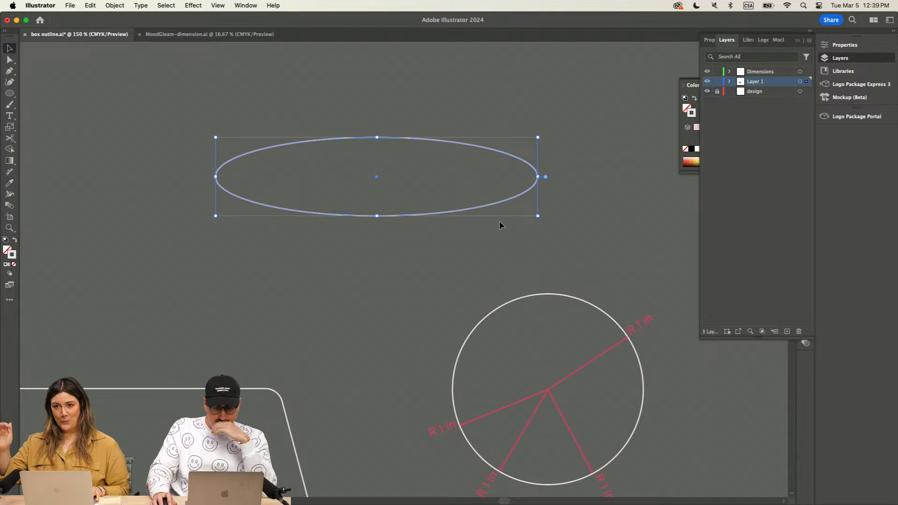
left_click(554, 128)
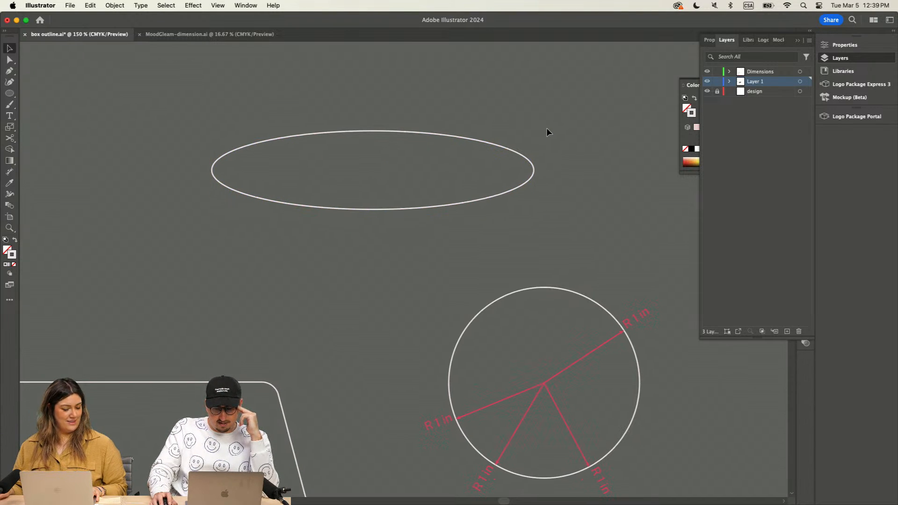
Step: Reselect the spare box outline and try again to add a radial dimension to its semicircular notch
scroll(546, 128, "down", 5)
key("super+minus")
key("super+minus")
scroll(546, 127, "down", 10)
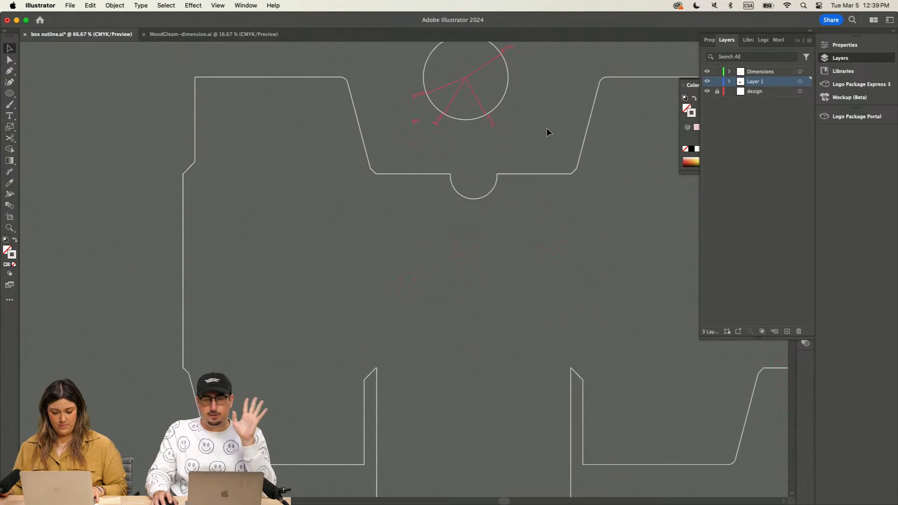
scroll(524, 138, "up", 5)
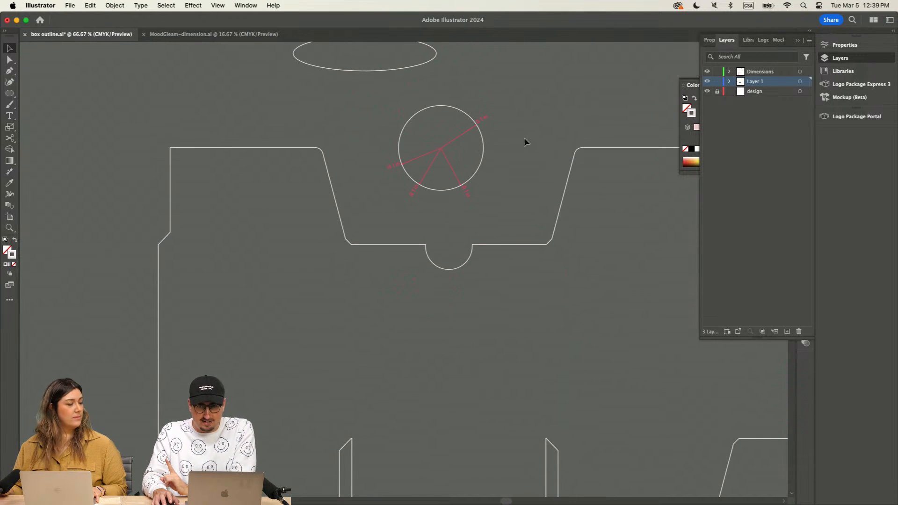
scroll(515, 183, "down", 15)
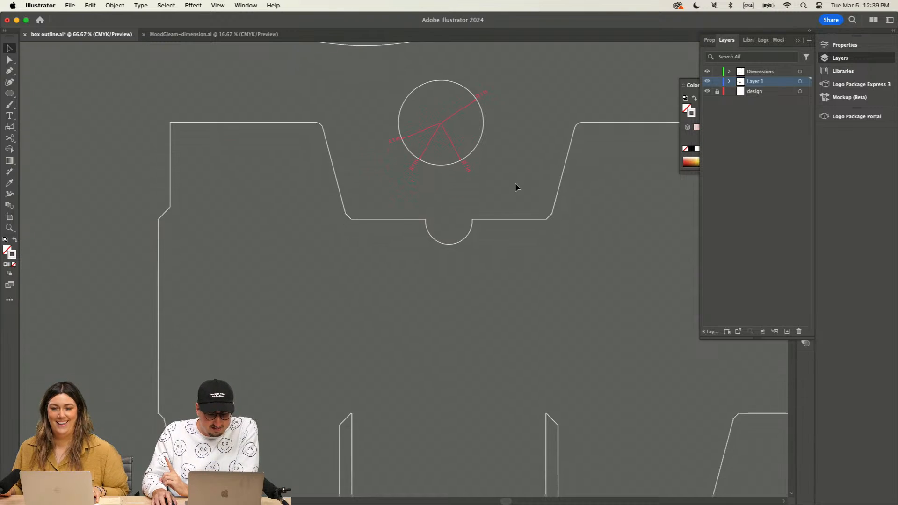
scroll(523, 173, "down", 10)
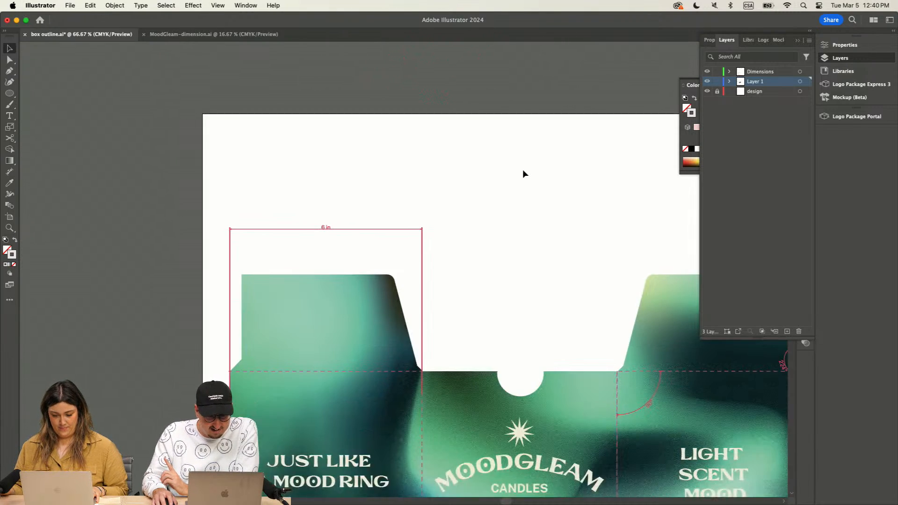
scroll(523, 173, "right", 1)
scroll(107, 103, "up", 20)
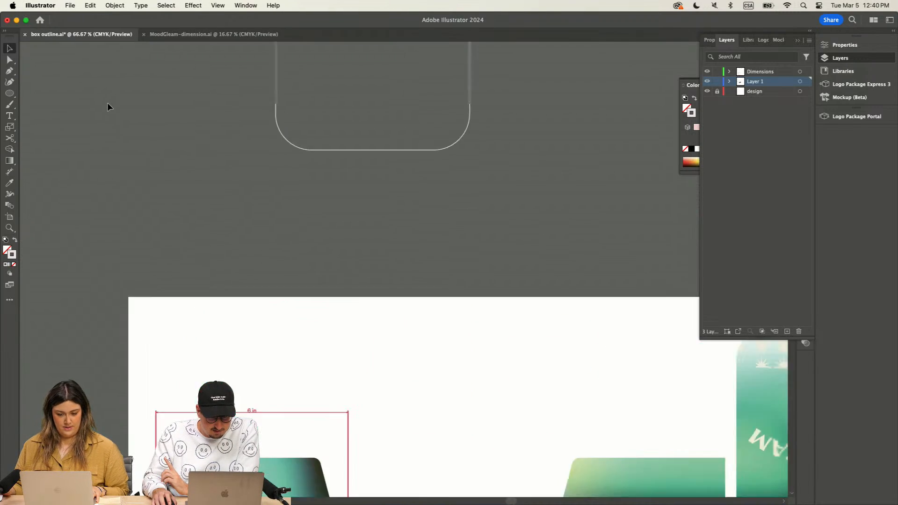
left_click(242, 162)
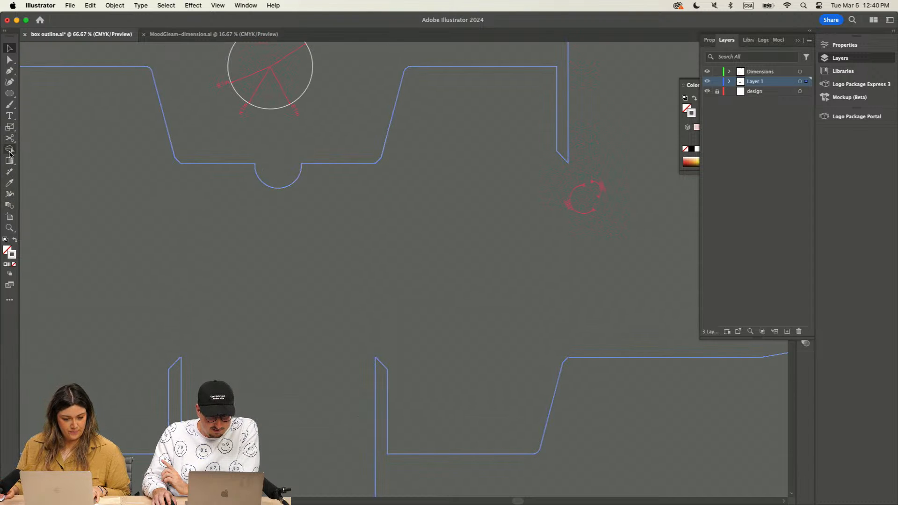
left_click(9, 171)
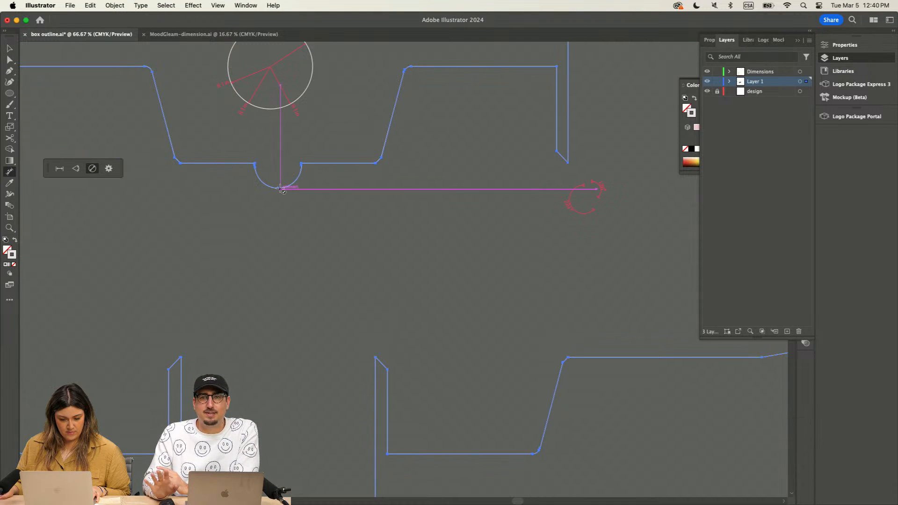
key("v")
scroll(281, 130, "up", 5)
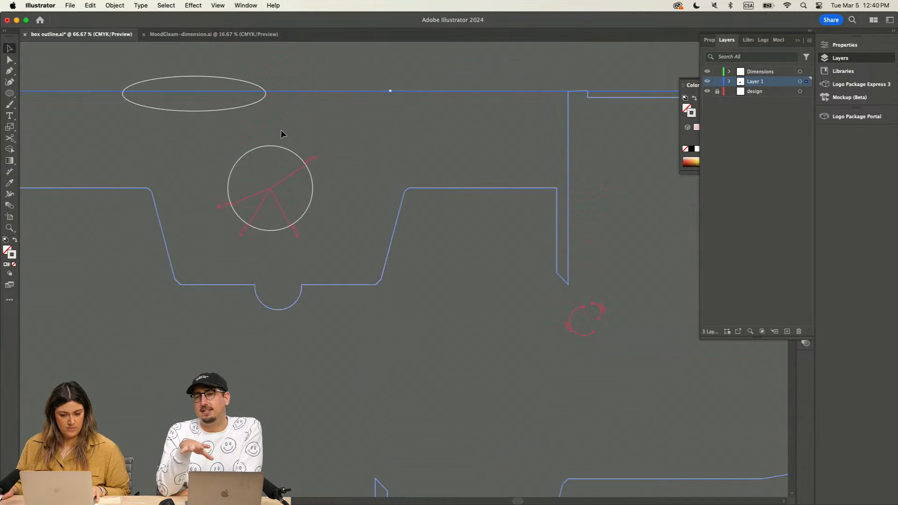
Step: Move the flat ellipse farther above the circle, make it taller, and place a copy of it just to its right
left_click(284, 122)
left_click_drag(219, 158, 220, 94)
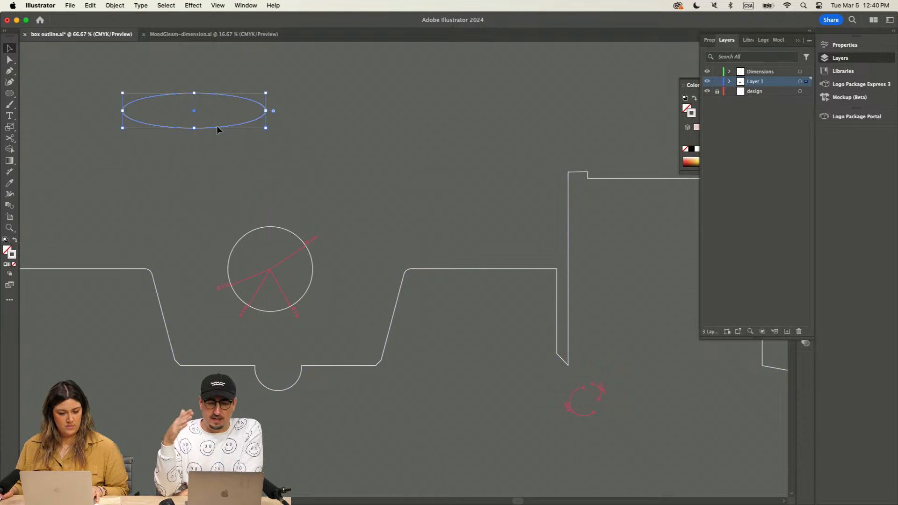
left_click_drag(194, 128, 402, 102)
left_click(296, 149)
left_click(156, 84)
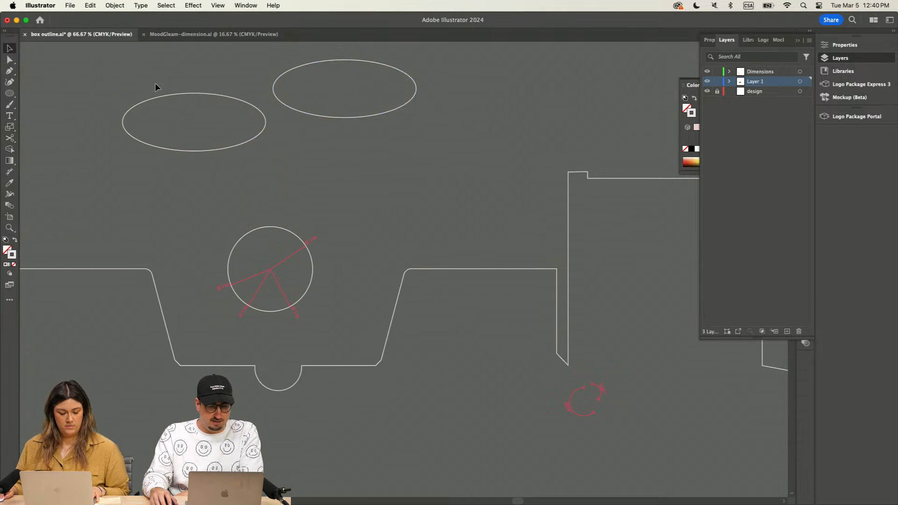
Step: Add a linear dimension between the facing edges of the two flat ellipses, placing it above and to the left of them
left_click(10, 172)
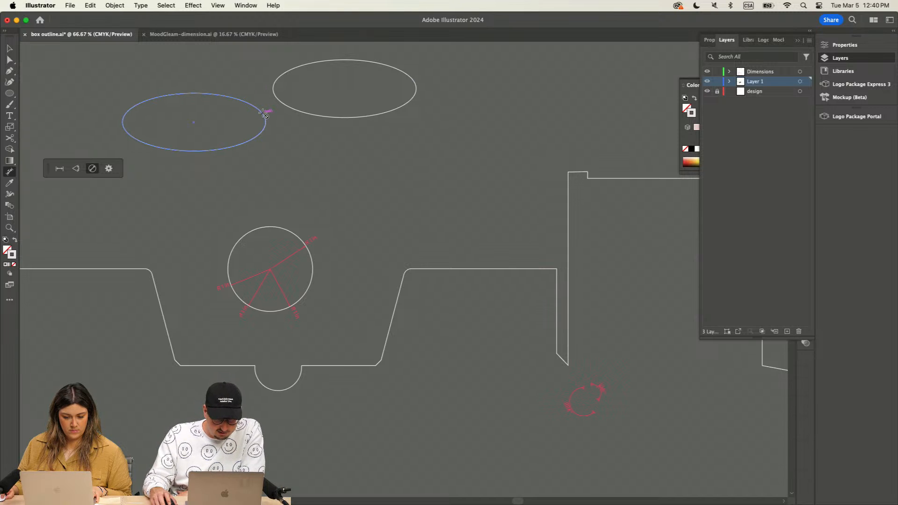
left_click(59, 169)
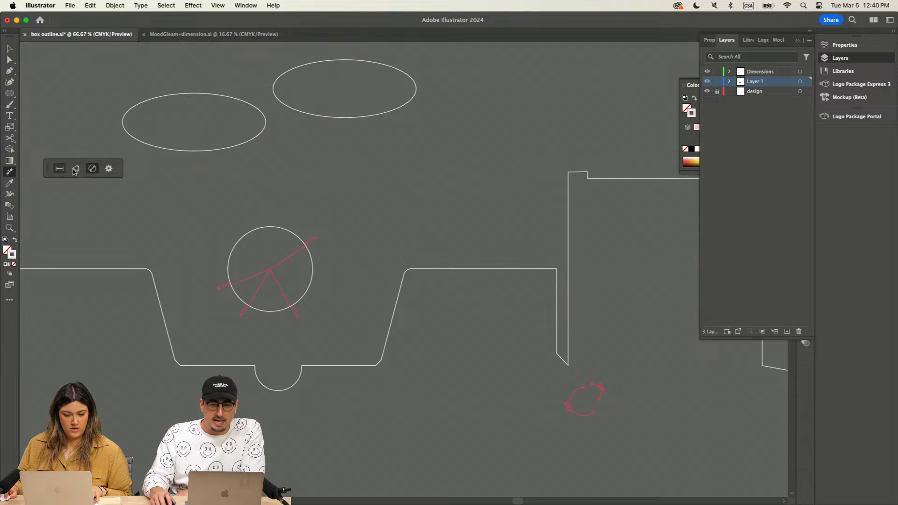
left_click(275, 87)
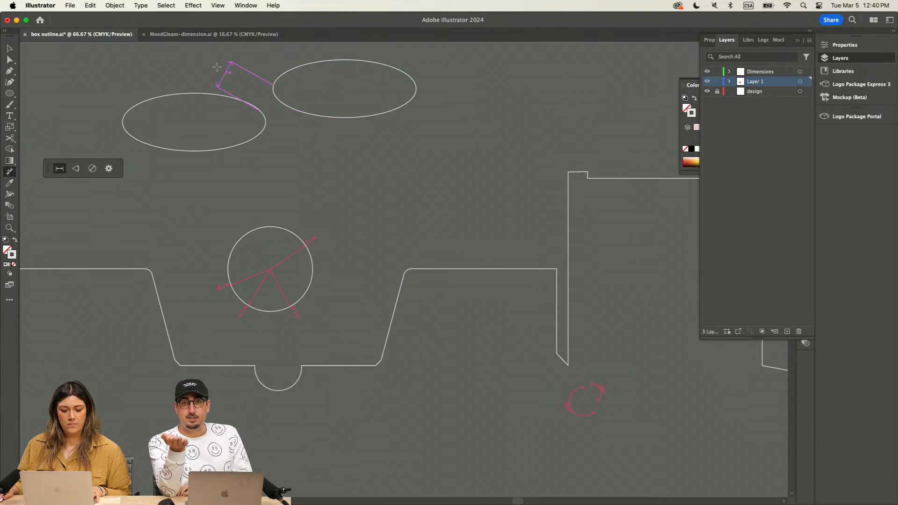
left_click(187, 54)
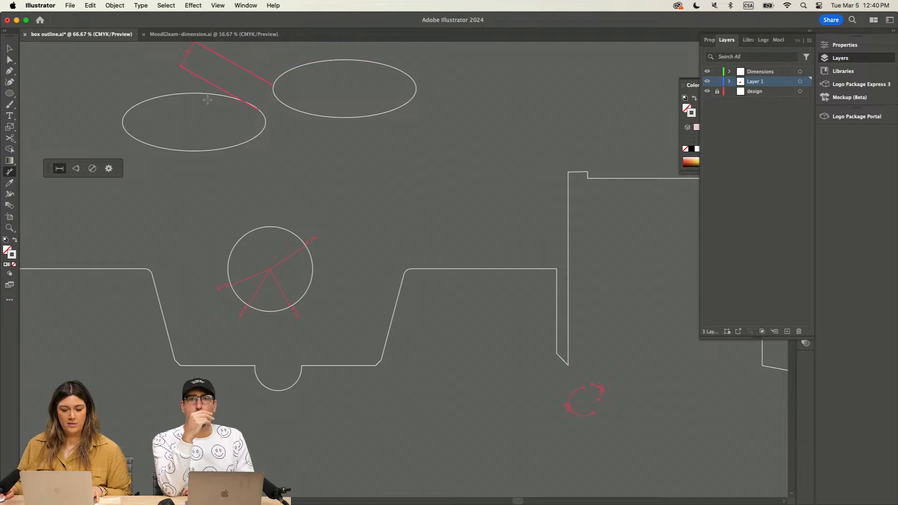
scroll(207, 100, "up", 4)
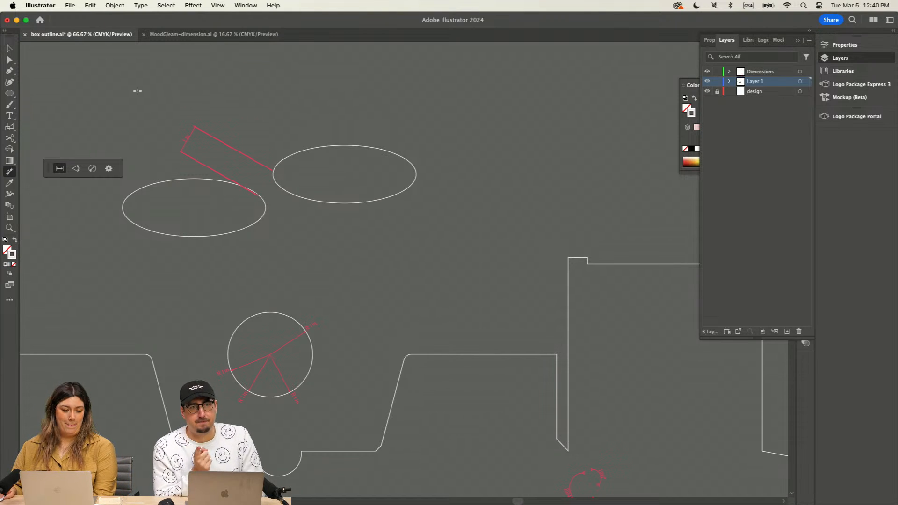
key("v")
Step: Draw a circle over the semicircular notch of the spare box outline
scroll(413, 130, "down", 5)
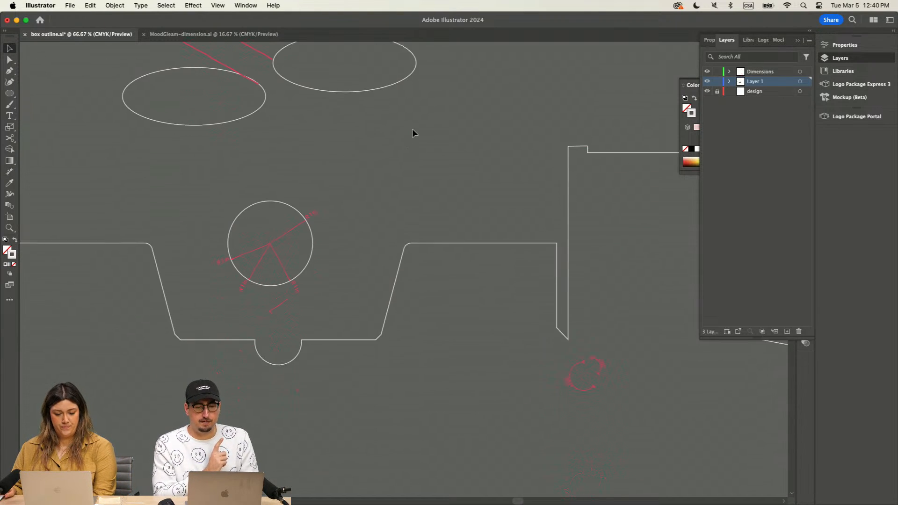
left_click(9, 93)
scroll(254, 327, "down", 2)
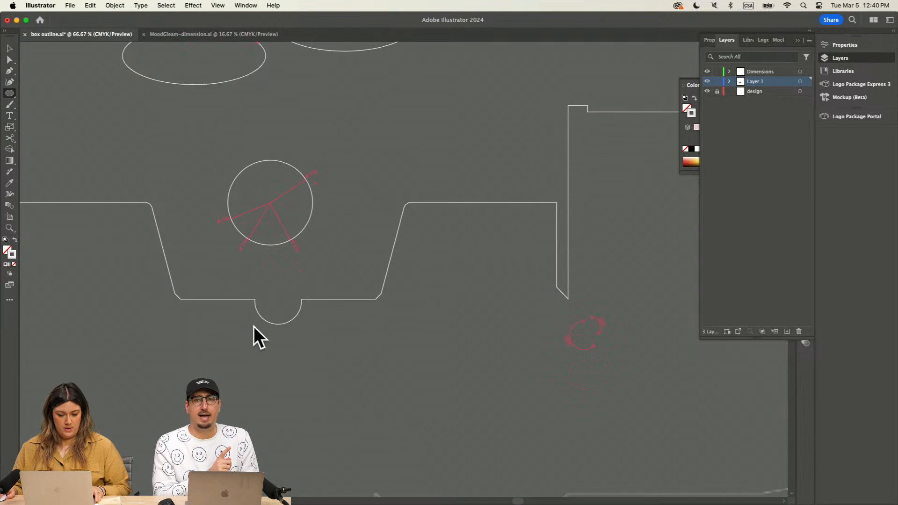
left_click_drag(256, 278, 304, 324)
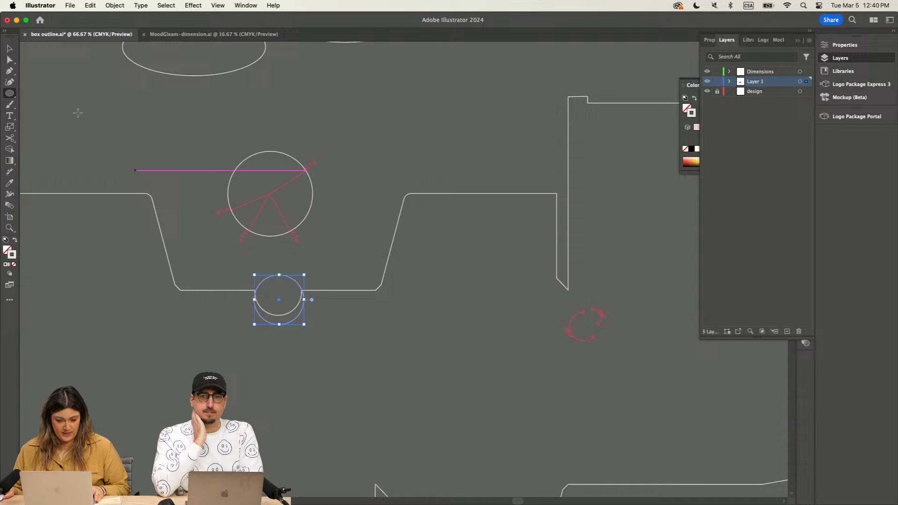
Step: Move the circle and shrink it until it lines up with the curve of the semicircular notch
left_click(11, 49)
left_click(310, 241)
left_click_drag(297, 279, 294, 271)
key("super+equal")
key("super+equal")
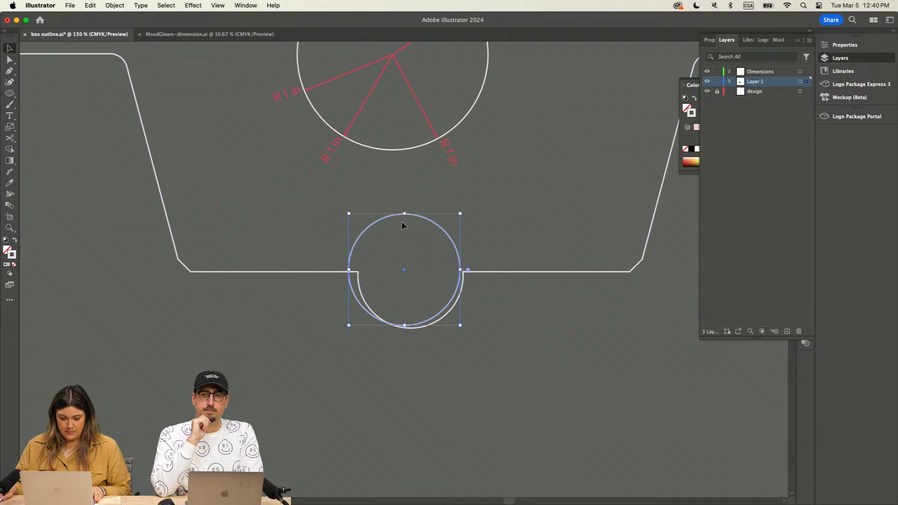
left_click_drag(349, 214, 359, 224)
left_click_drag(461, 224, 450, 242)
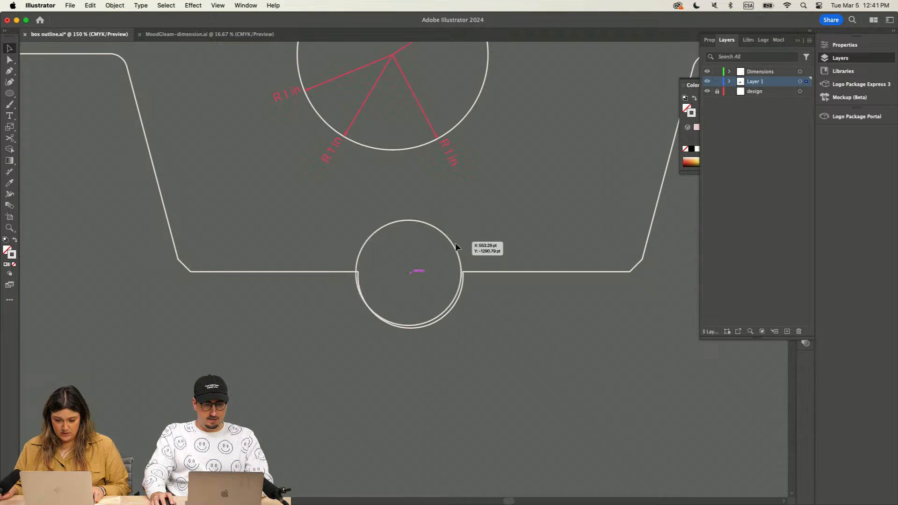
left_click(451, 243)
key("super+equal")
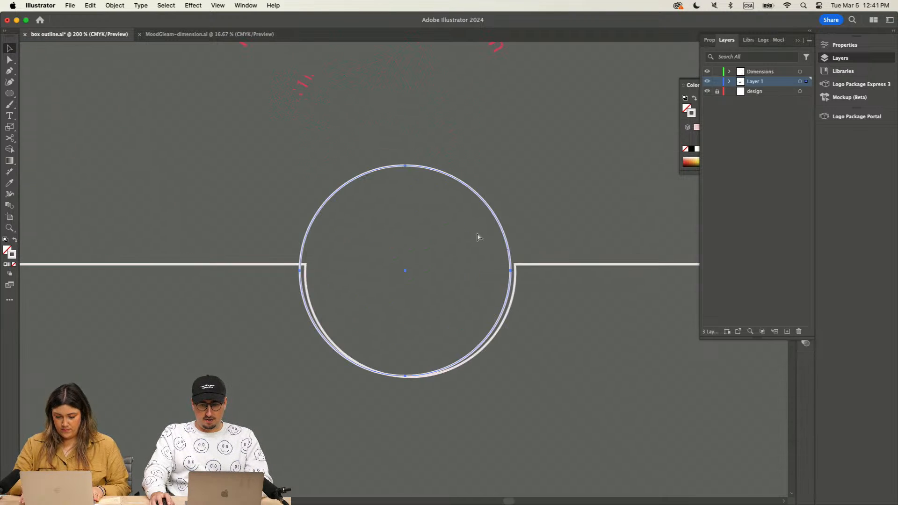
left_click_drag(493, 211, 498, 213)
left_click(562, 212)
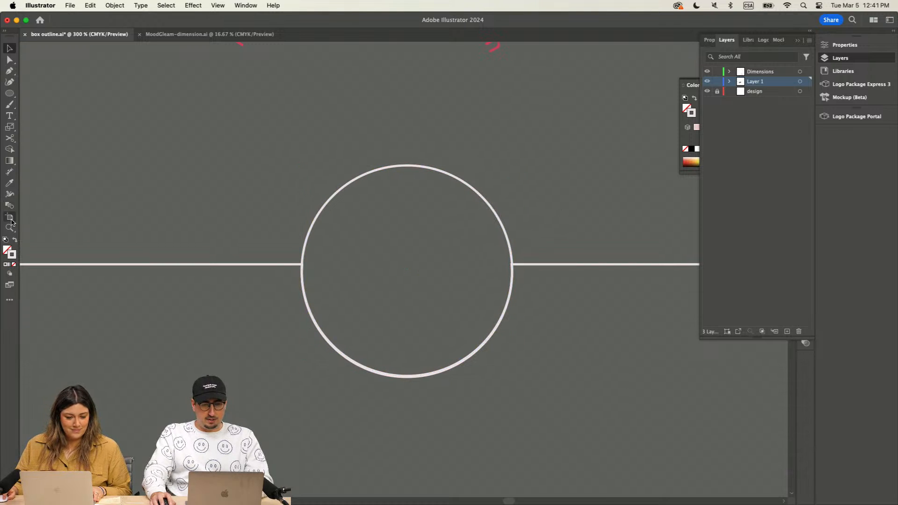
Step: Try to add a linear dimension from the centre of the selected circle to its left edge
left_click(15, 174)
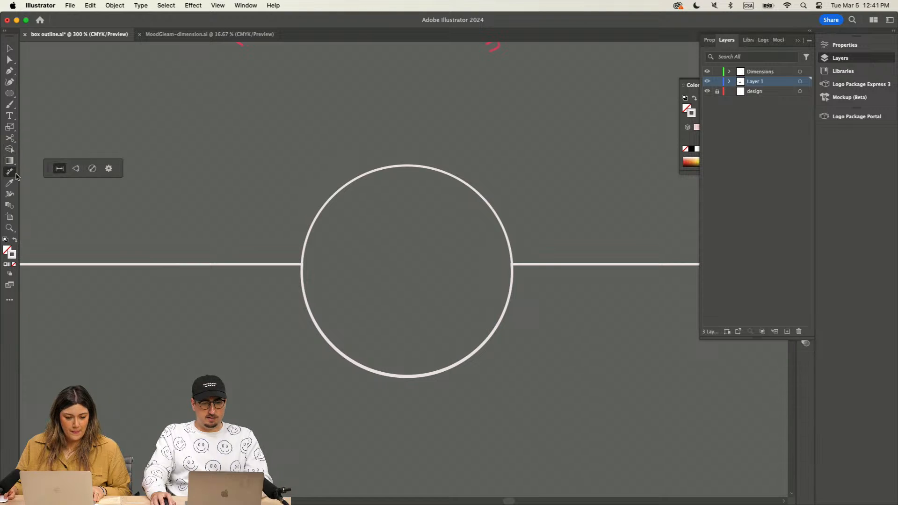
key("v")
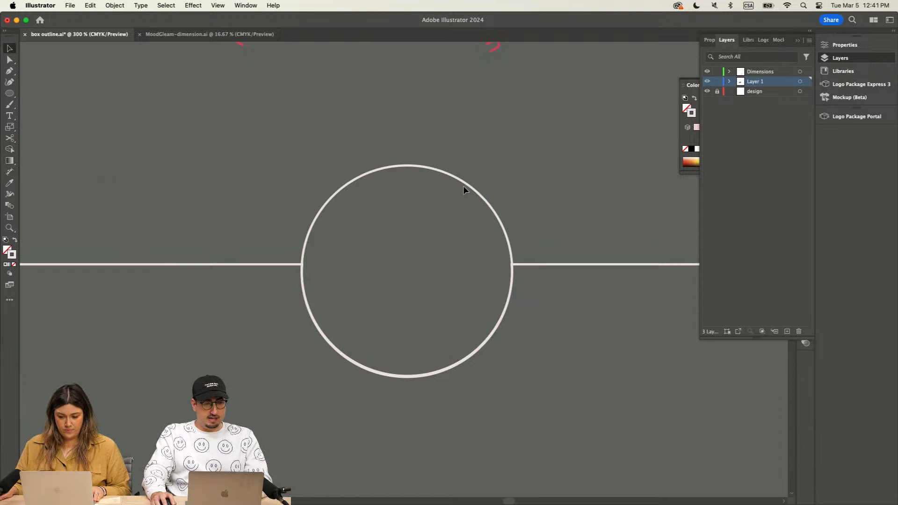
left_click(468, 186)
left_click(9, 171)
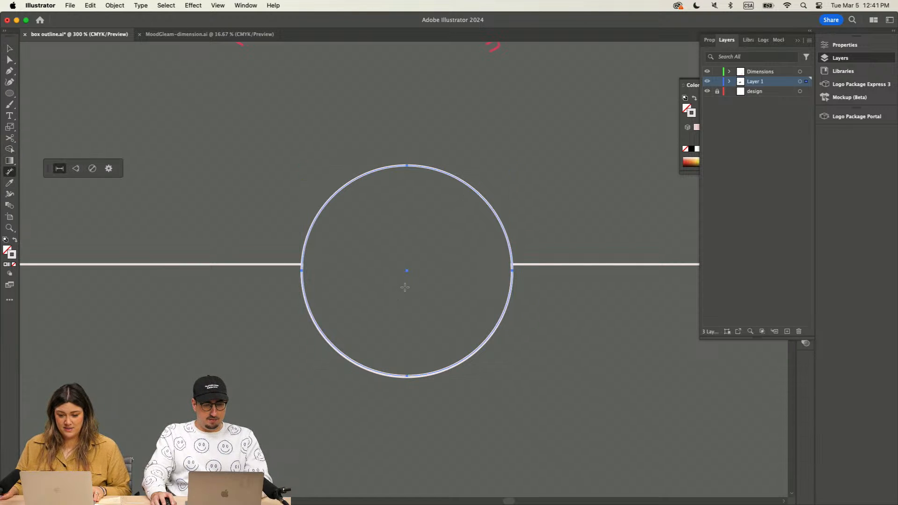
left_click_drag(407, 271, 301, 267)
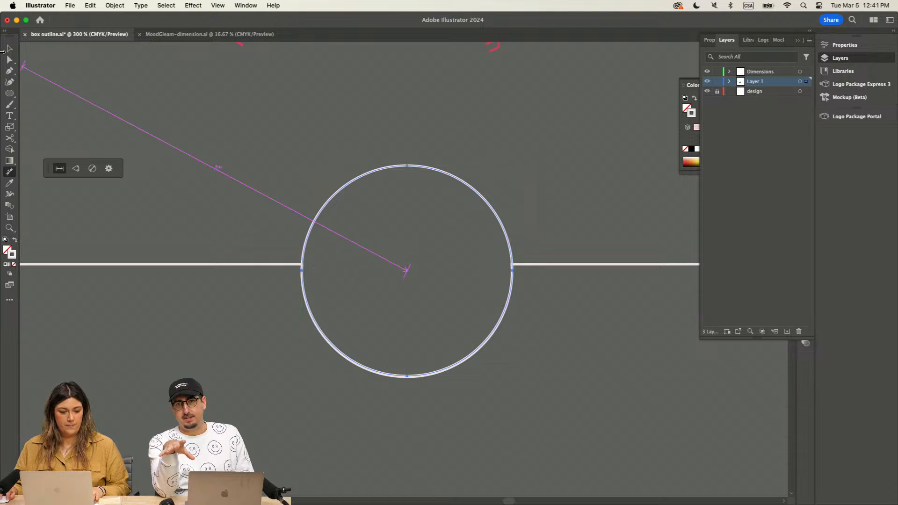
Step: Abandon the linear dimension and delete the circle covering the notch
left_click(9, 49)
left_click(165, 103)
left_click(341, 188)
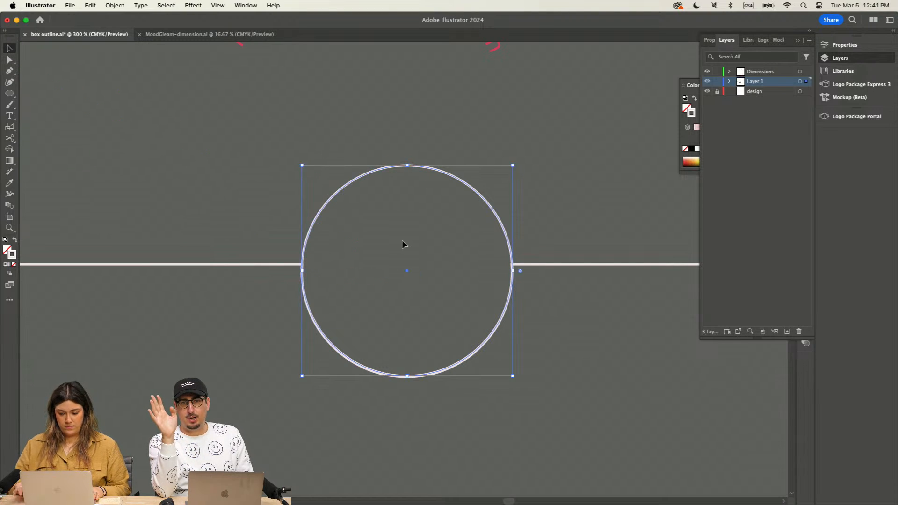
key("Delete")
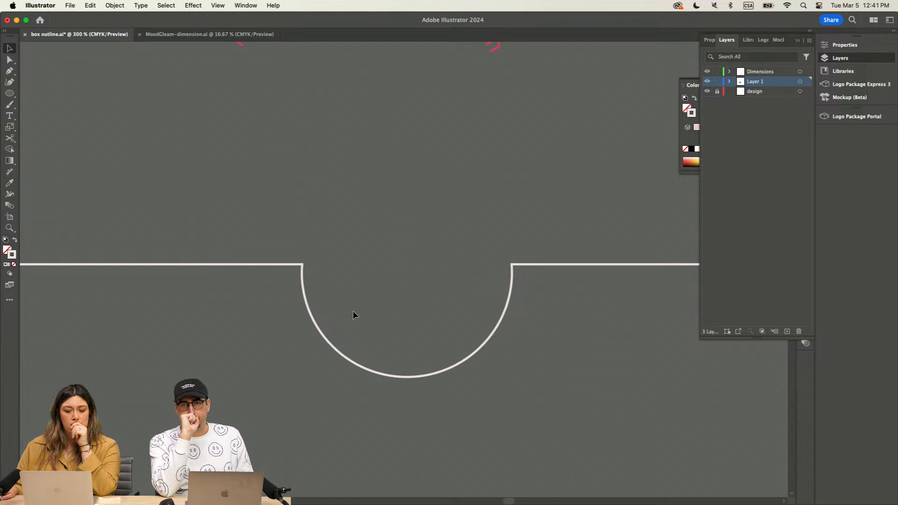
Step: Select the spare box outline and add a radial dimension to the lower-left part of its semicircular notch
left_click(317, 321)
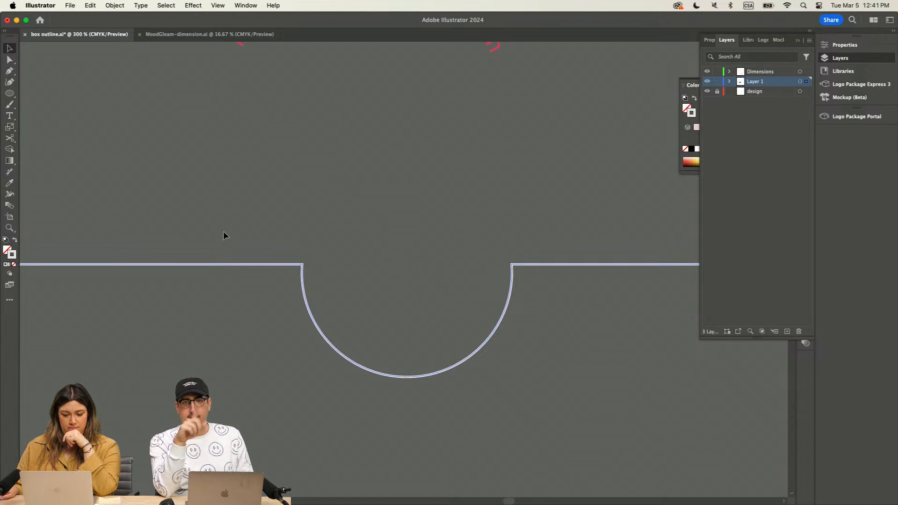
left_click(10, 173)
left_click(92, 168)
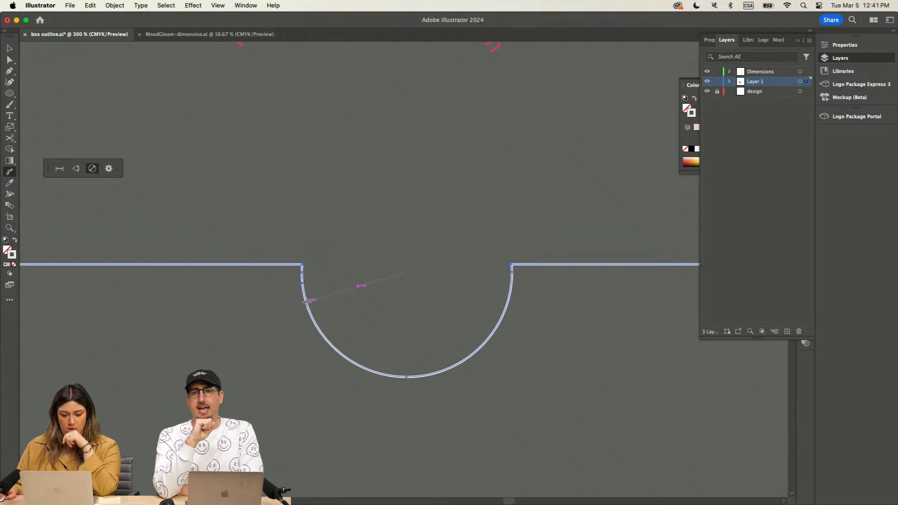
left_click(324, 340)
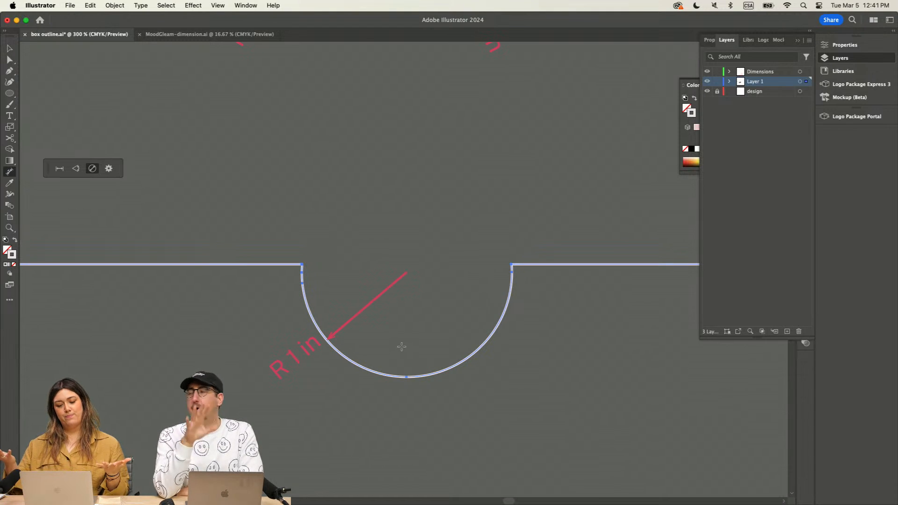
Step: Copy the notch's radial dimension from the spare outline and paste it beside the front panel's notch on the MoodGleam artwork
key("v")
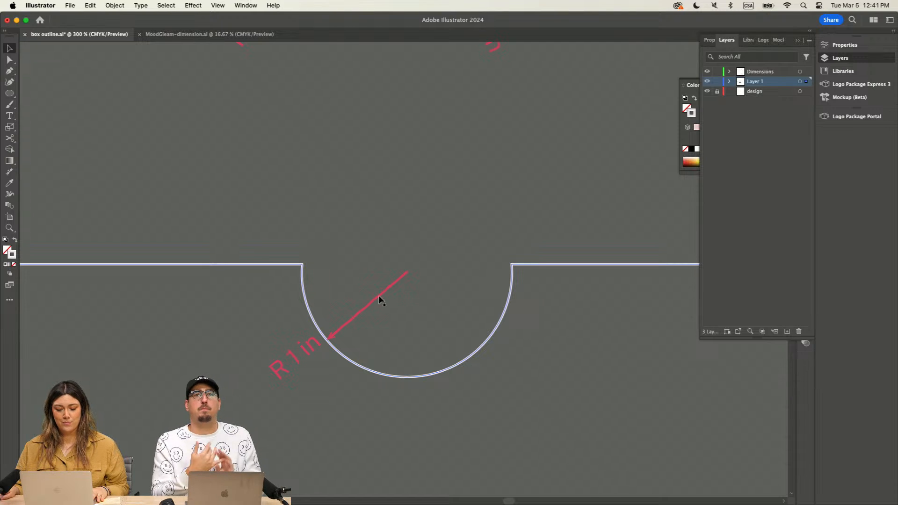
left_click(378, 295)
scroll(374, 298, "down", 2)
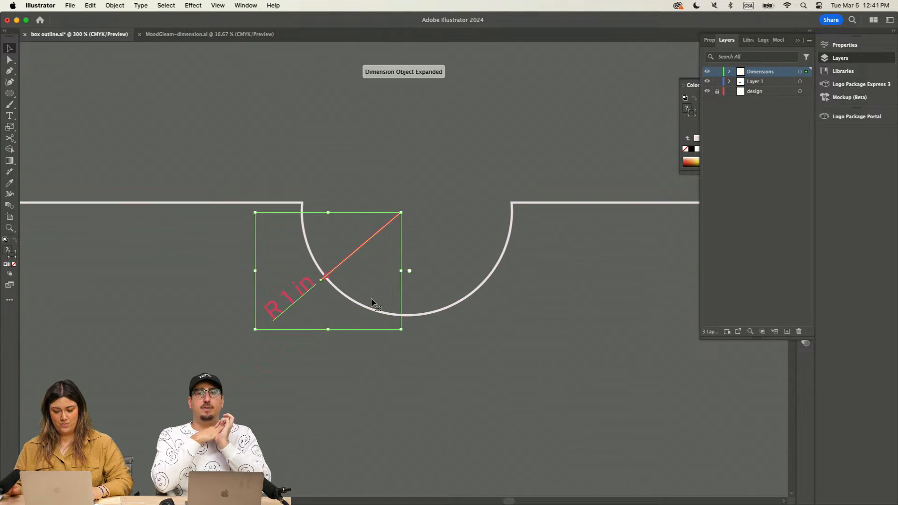
key("super+minus")
key("super+minus")
left_click_drag(399, 413, 425, 112)
key("super+minus")
key("super+minus")
left_click_drag(453, 441, 419, 115)
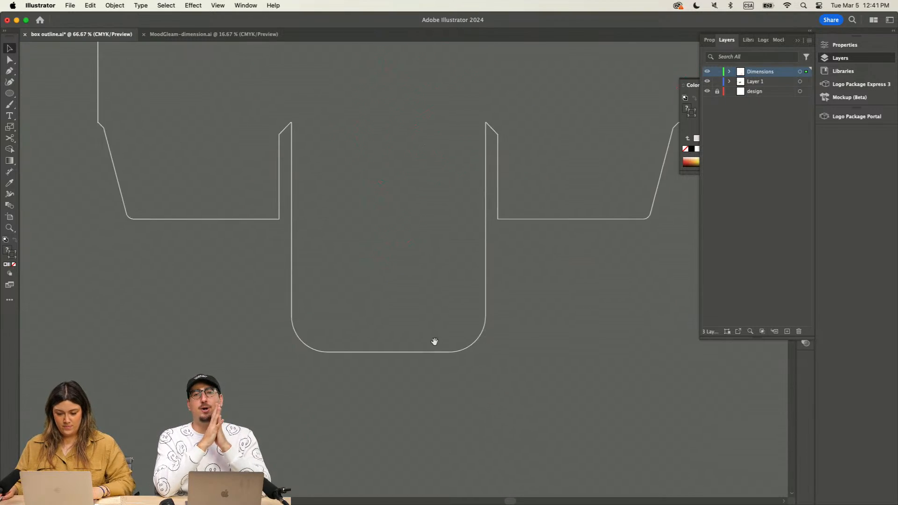
left_click_drag(435, 346, 433, 119)
mouse_move(463, 426)
left_mouse_down()
mouse_move(423, 126)
mouse_move(416, 182)
left_mouse_up()
left_click(417, 154)
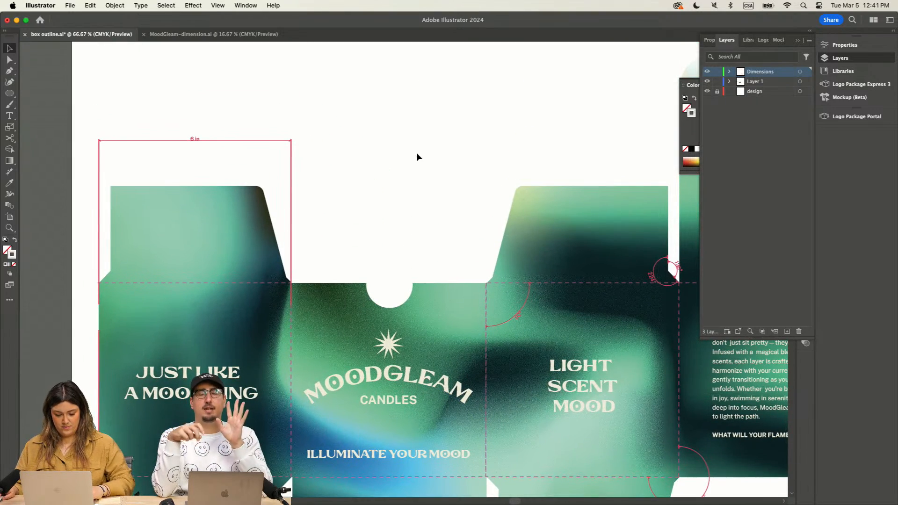
key("super+v")
key("super+plus")
key("super+plus")
key("super+plus")
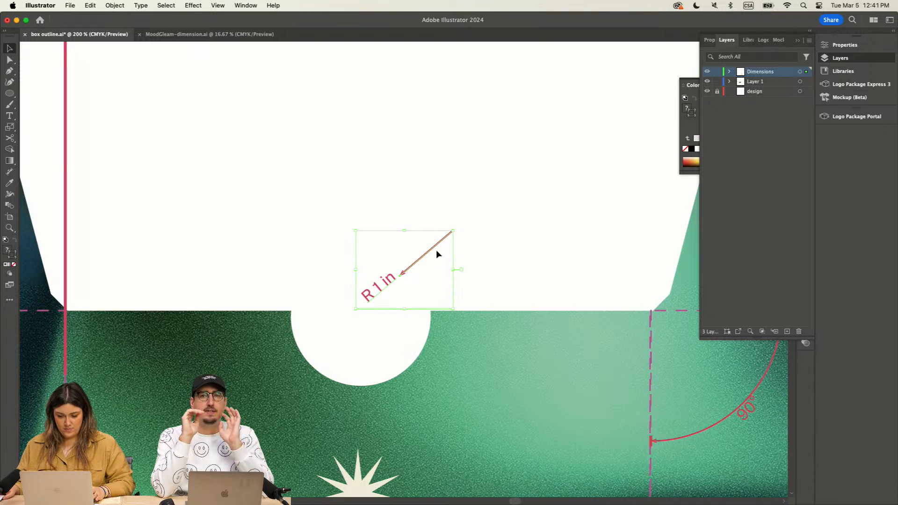
Step: Move the pasted radial dimension to start at the centre of the front panel's notch and enlarge it slightly to reach the curve
left_click_drag(438, 254, 344, 324)
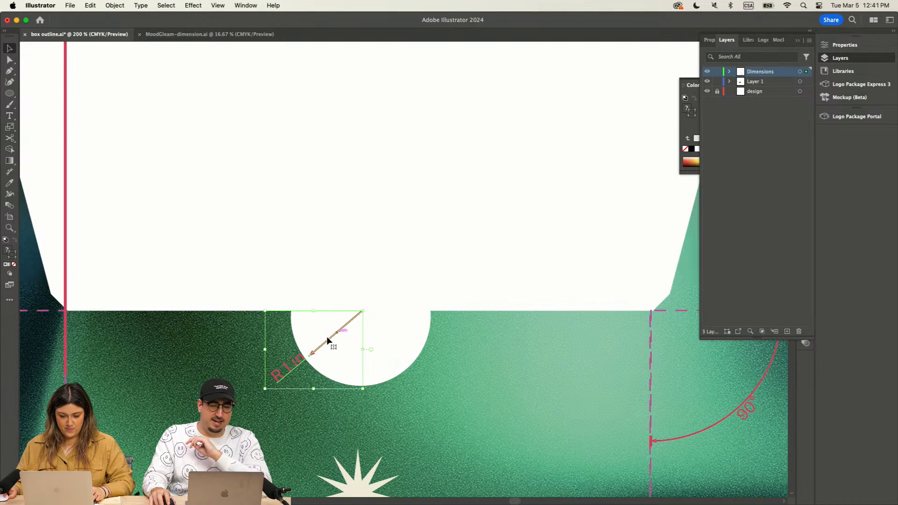
left_click_drag(265, 388, 254, 395)
left_click(425, 251)
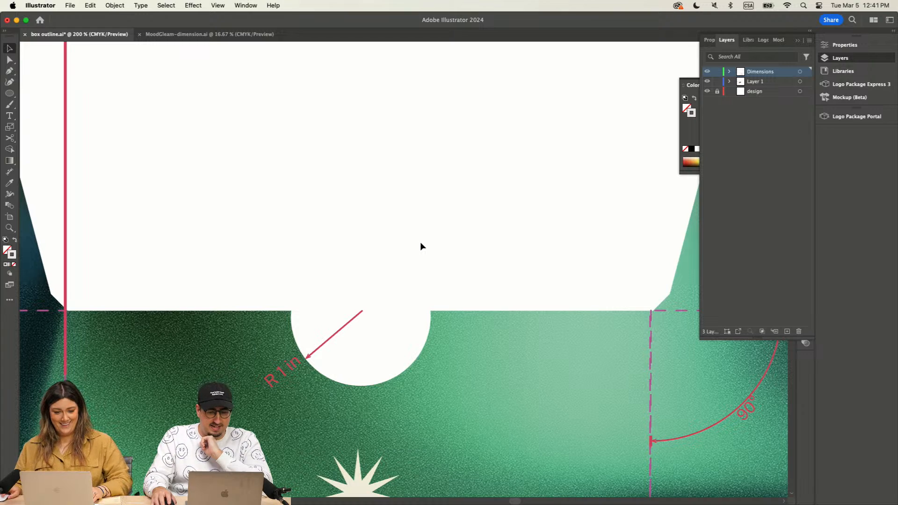
Step: Examine the placement of the linear, angular and radial dimensions across the whole candle box dieline
key("super+minus")
key("super+minus")
key("super+minus")
key("super+minus")
key("super+minus")
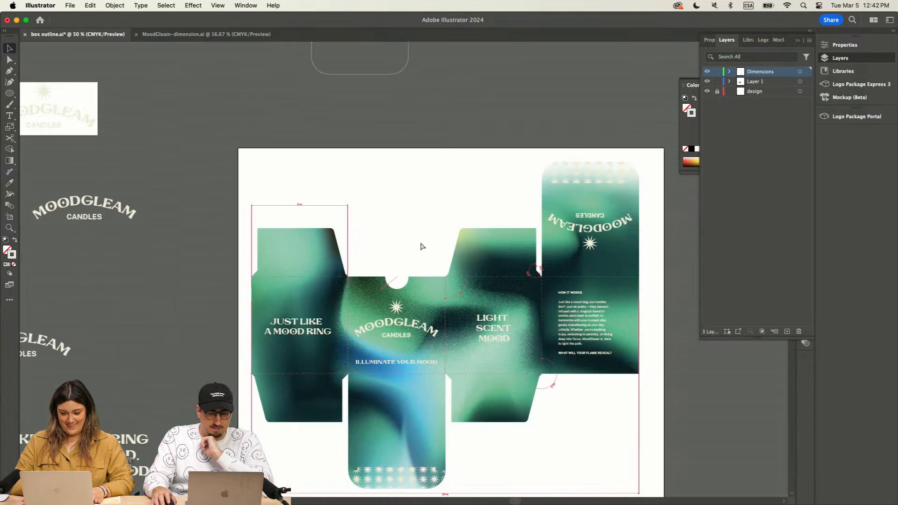
scroll(420, 242, "down", 3)
scroll(420, 242, "right", 3)
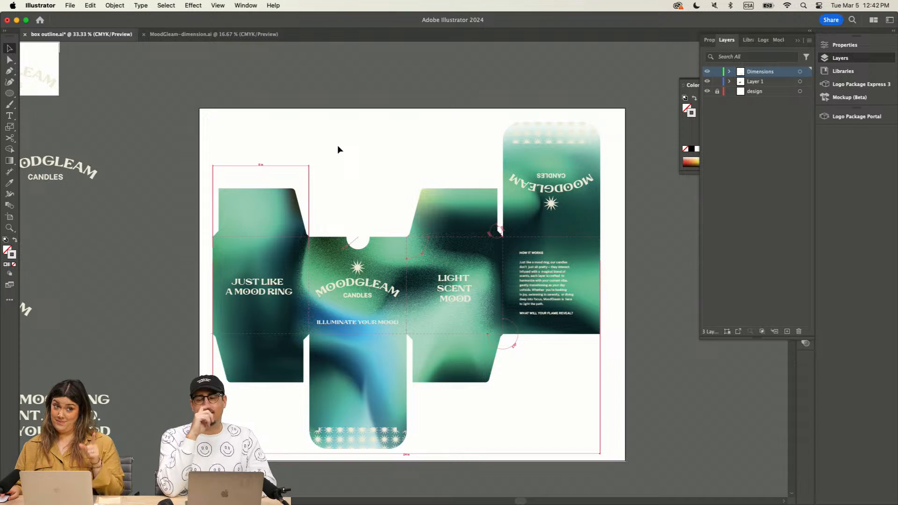
key("super+equal")
key("super+equal")
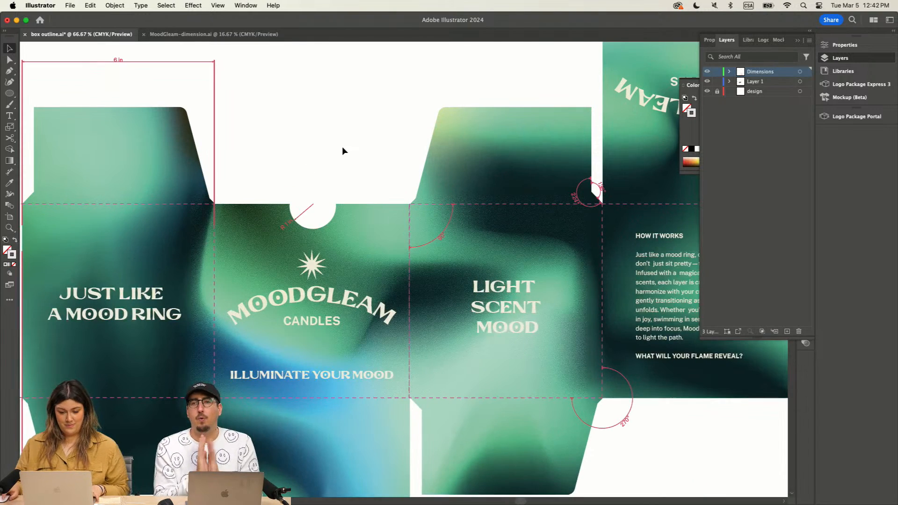
left_click_drag(347, 117, 355, 134)
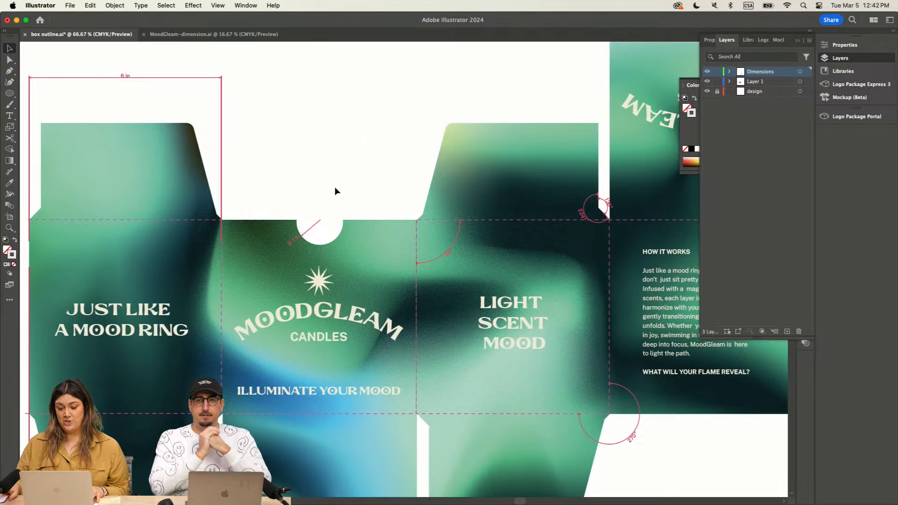
Step: Switch to Photoshop and merge the visible layers of blue-mesh-big.psd
left_click(665, 499)
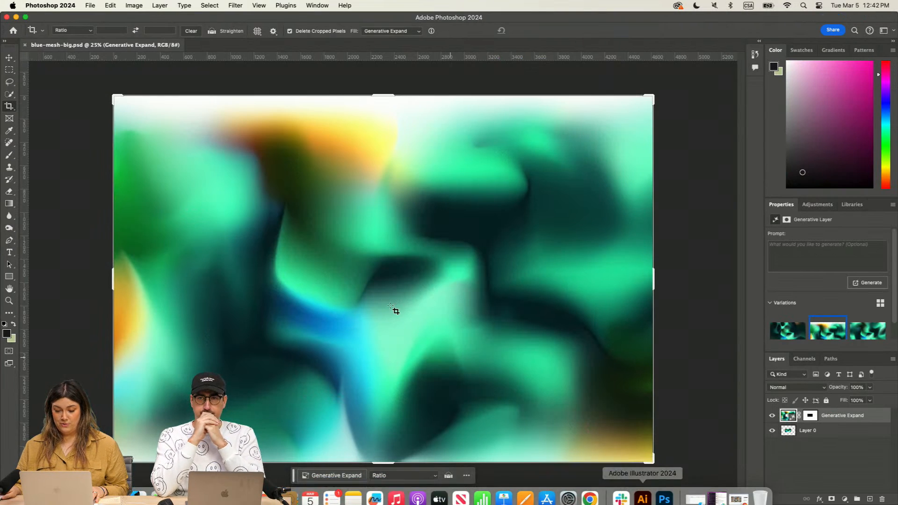
left_click(892, 358)
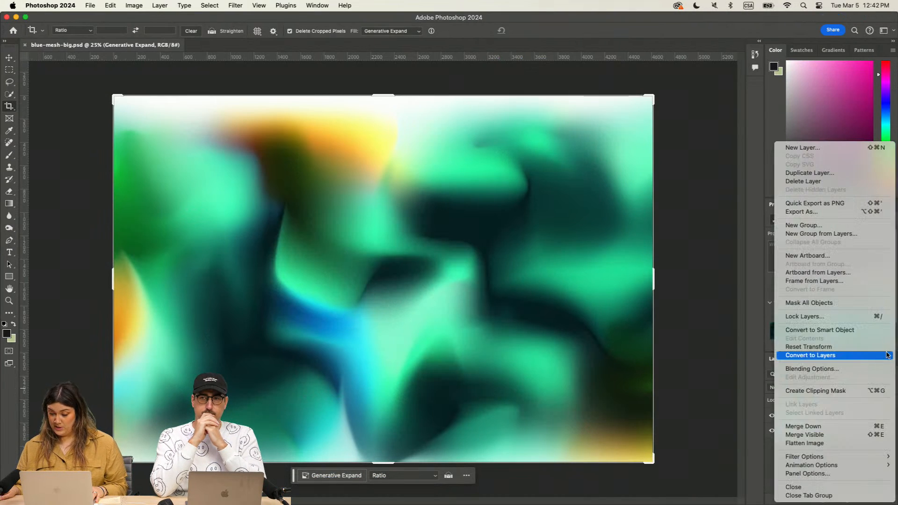
left_click(822, 436)
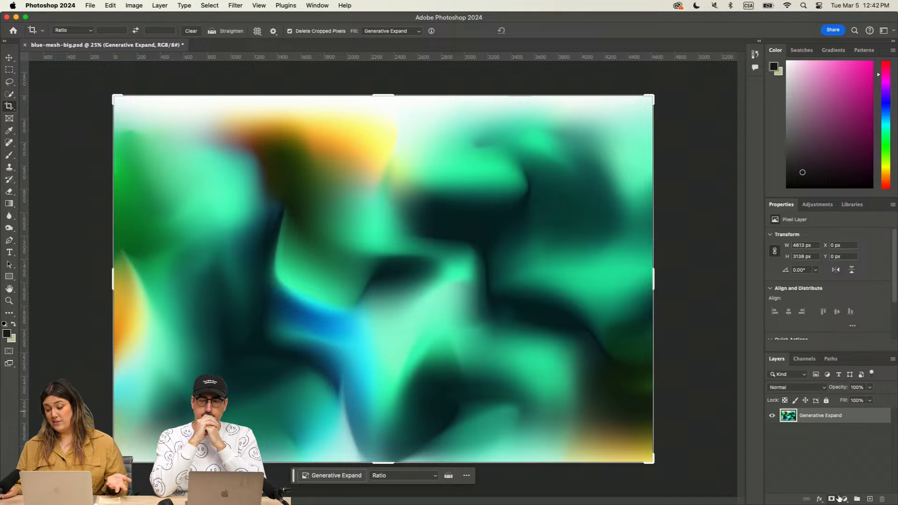
Step: Add a Hue/Saturation adjustment layer above the merged mesh image and set its hue to -174
left_click(842, 498)
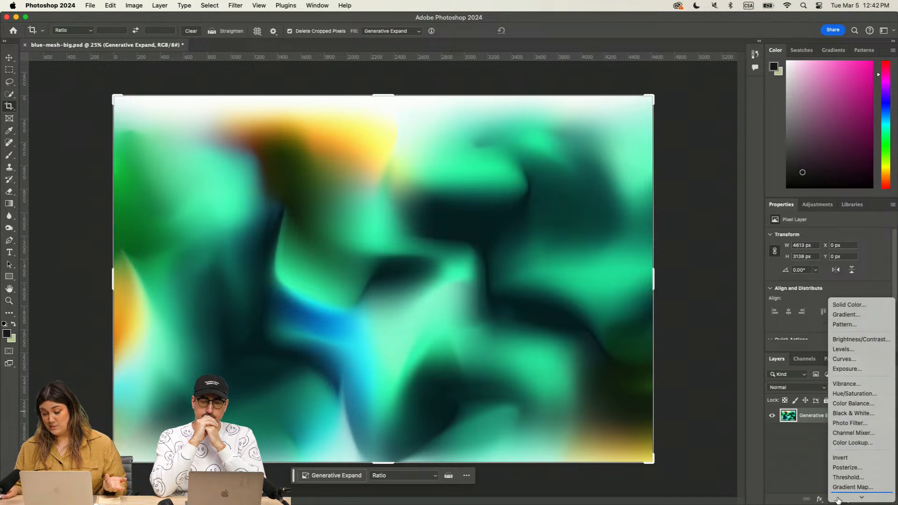
left_click(836, 394)
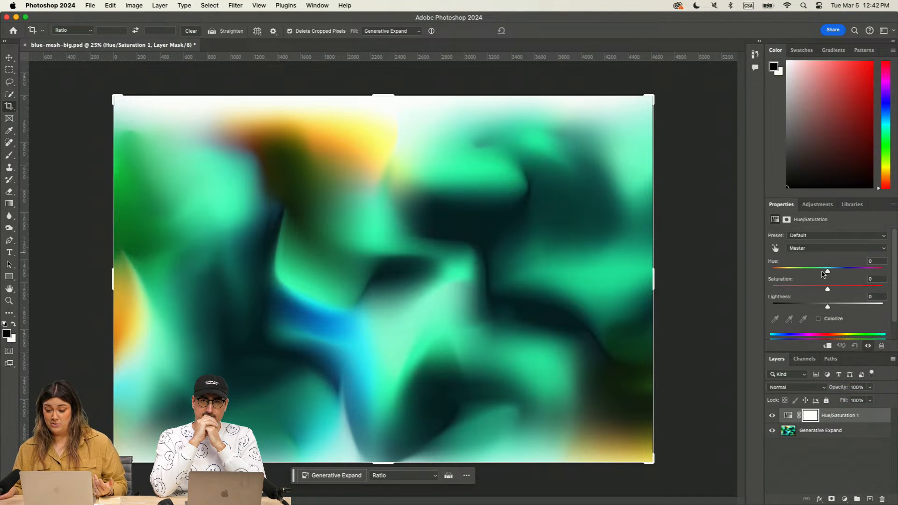
left_click_drag(828, 273, 773, 276)
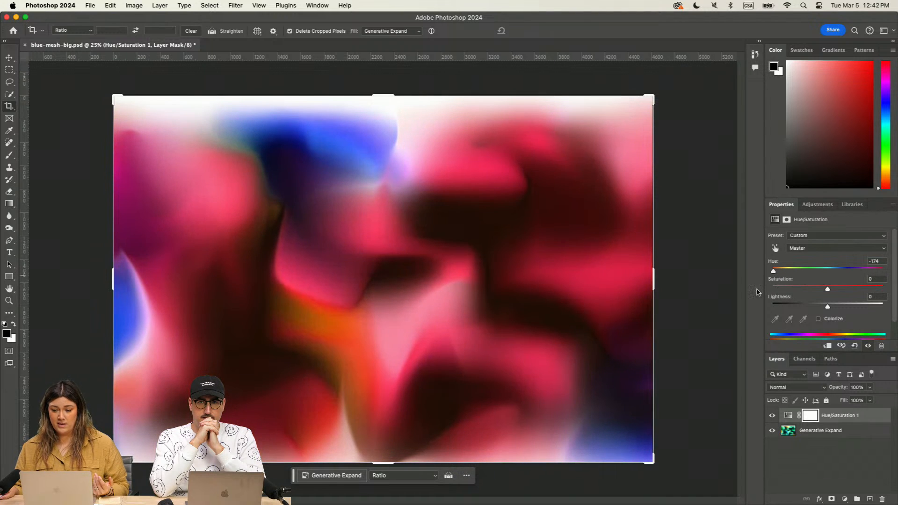
Step: Save the recoloured image as pink-mesh-big.psd in the March 5th 2024 folder with Maximize Compatibility on
left_click(89, 6)
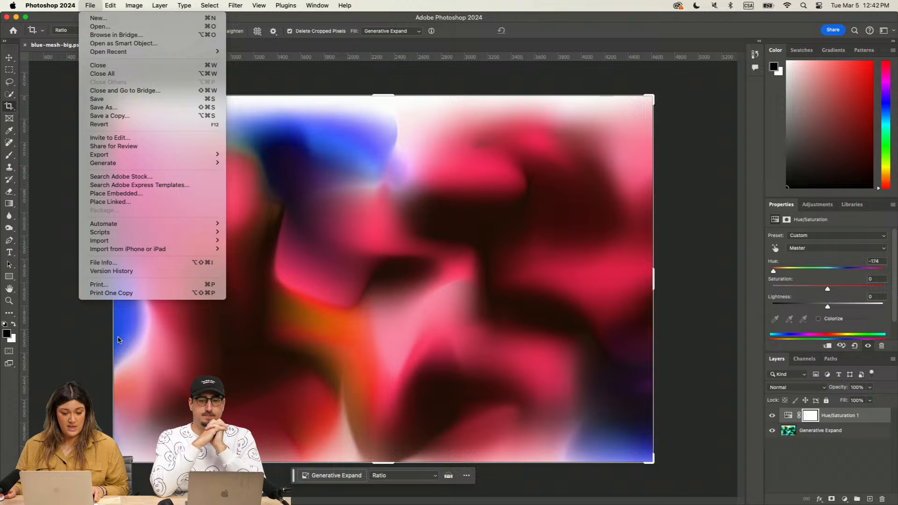
left_click(118, 109)
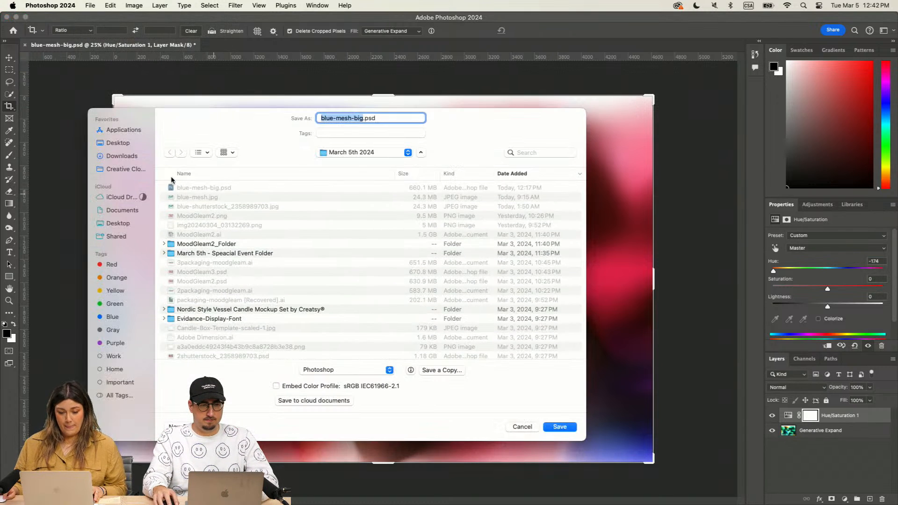
left_click(341, 117)
left_click_drag(331, 118, 317, 117)
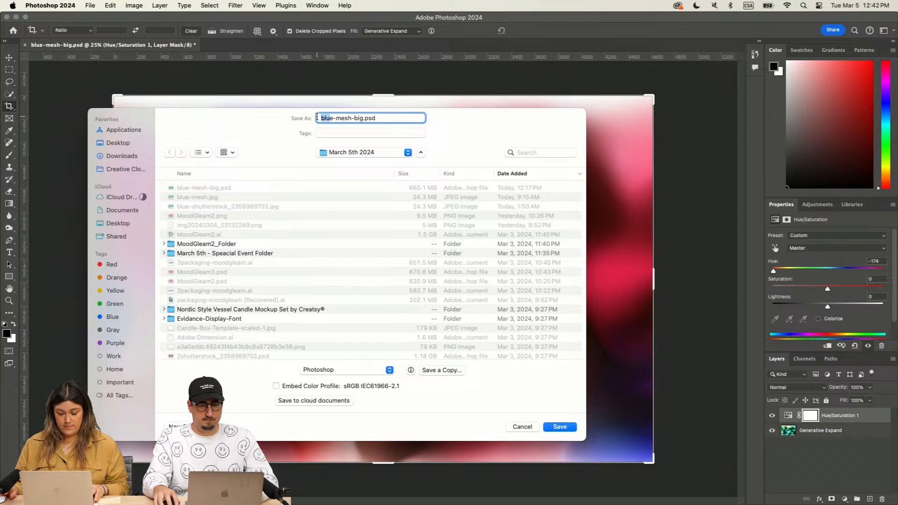
type("pink")
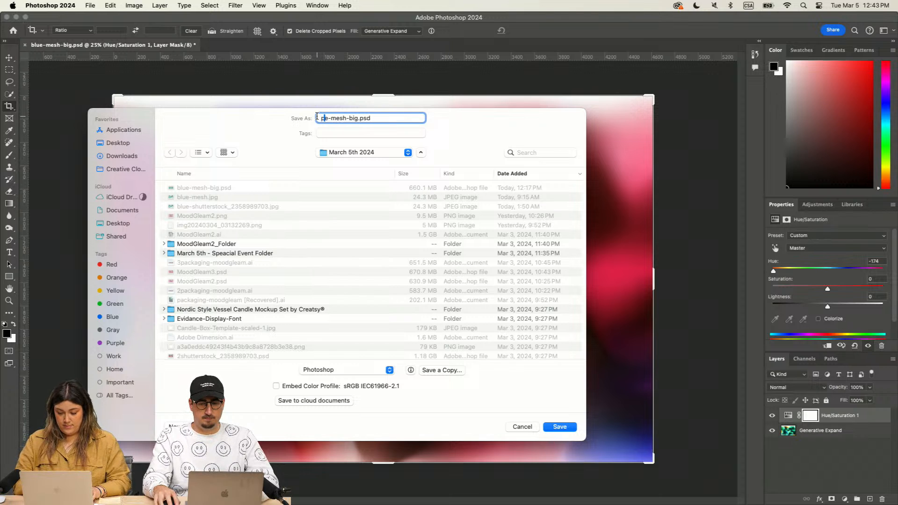
key("BackSpace")
key("Return")
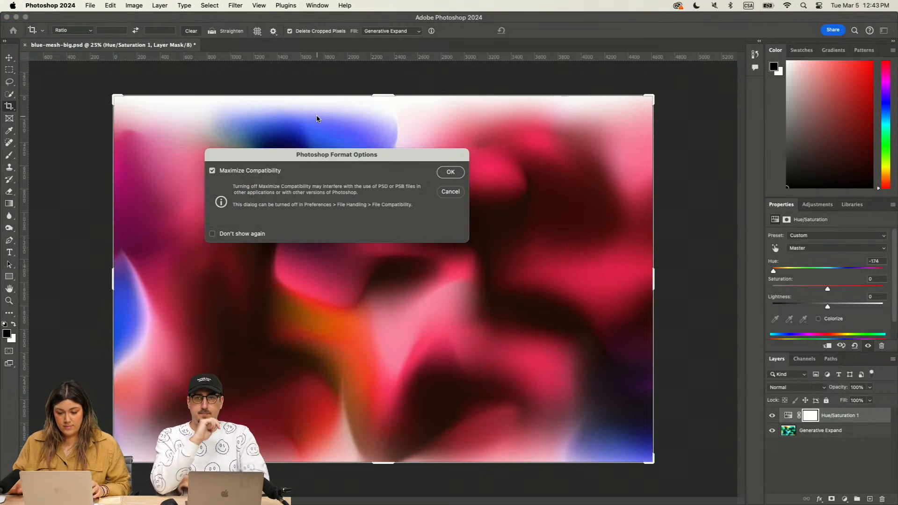
left_click(449, 172)
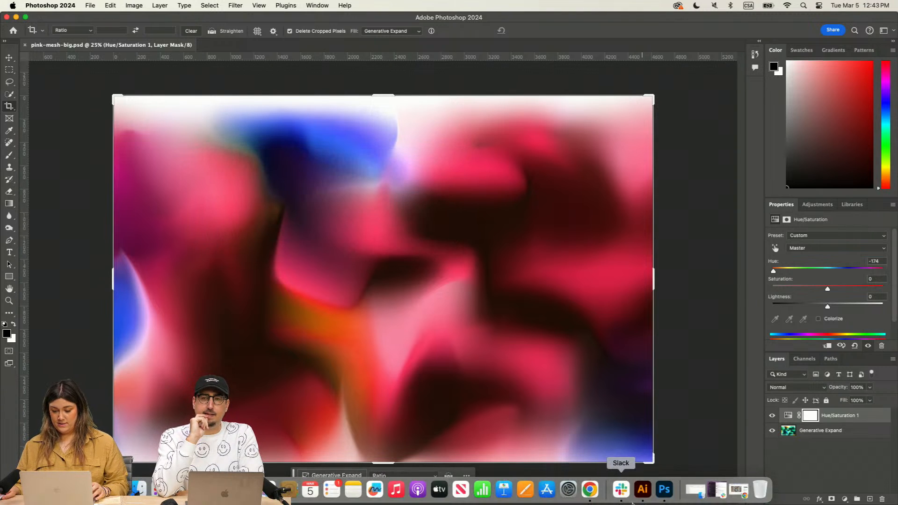
Step: Switch to Illustrator and unlock all objects in box outline.ai
left_click(643, 489)
key("super+minus")
key("super+minus")
key("super+minus")
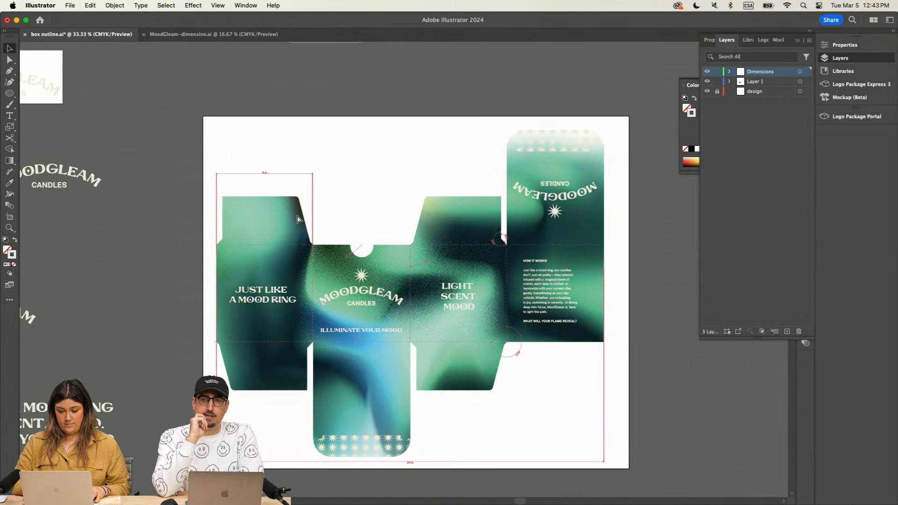
left_click(9, 216)
key("super+minus")
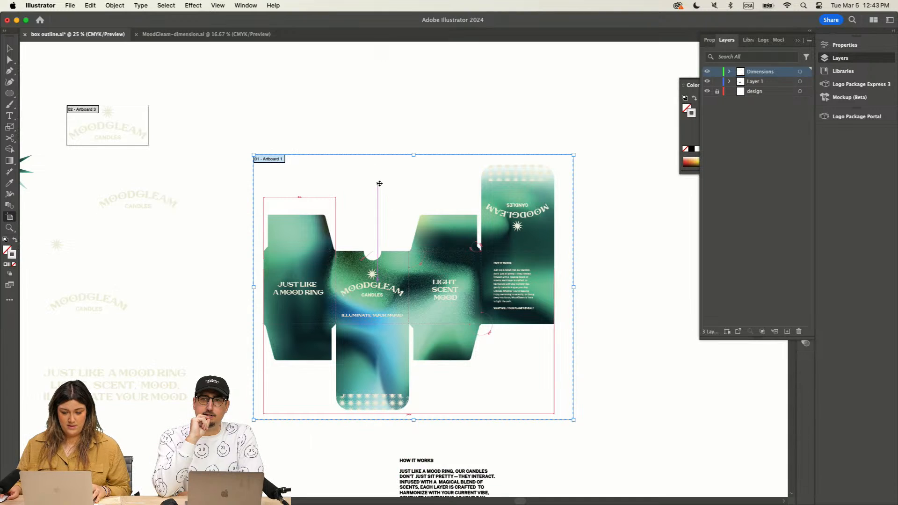
scroll(379, 187, "right", 3)
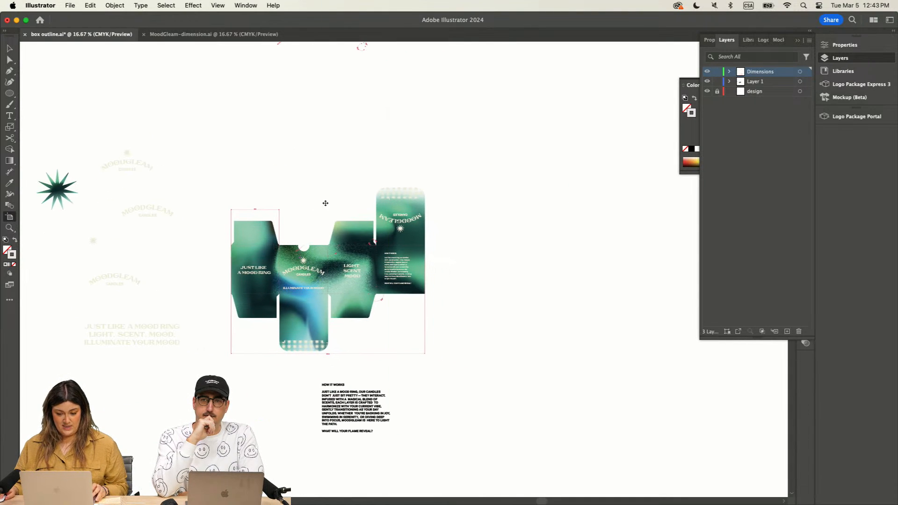
key("v")
left_click(118, 7)
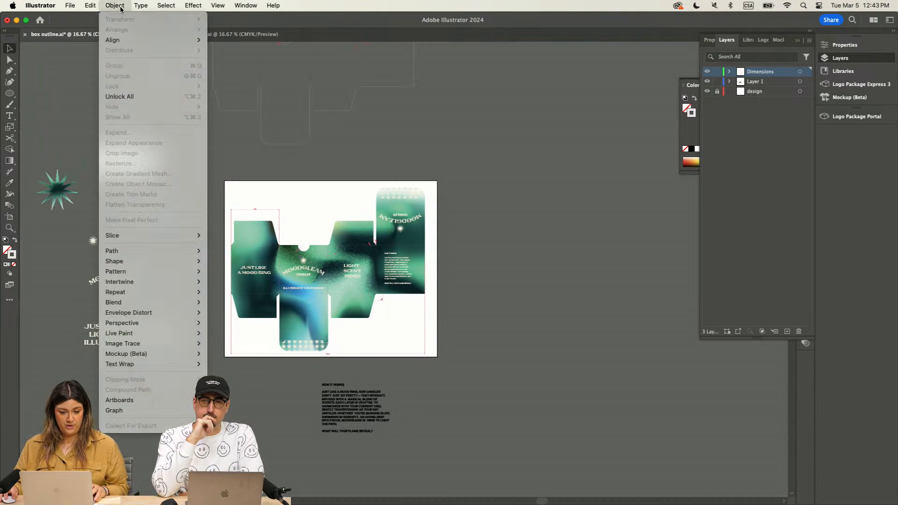
left_click(140, 96)
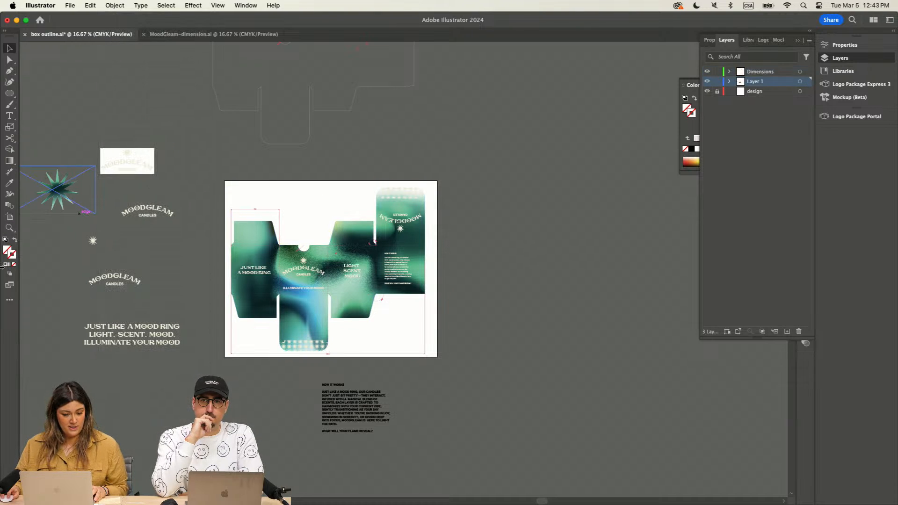
Step: Duplicate the green box artboard with its artwork and place the copy directly beside the original
left_click(8, 216)
left_click_drag(313, 206, 546, 208)
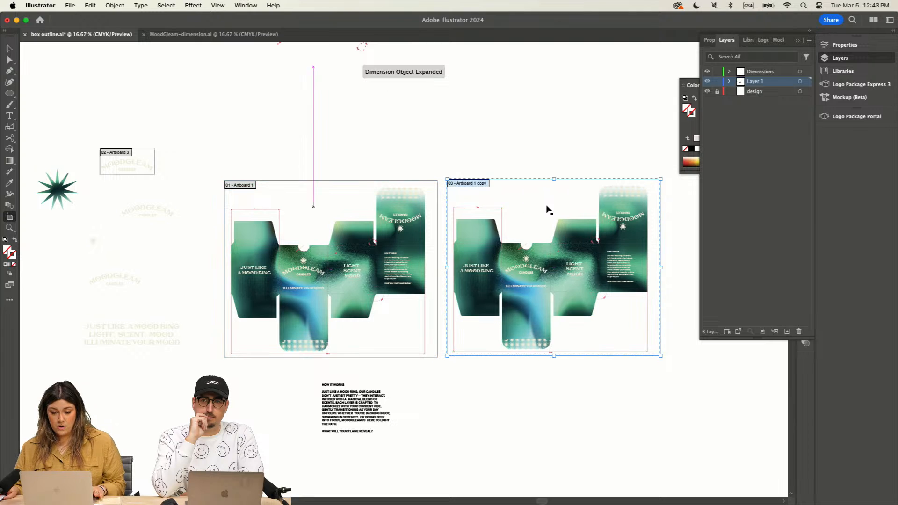
left_click(9, 49)
Step: Relink the duplicated box's blue-mesh-big.psd background image to pink-mesh-big.psd
scroll(565, 148, "right", 3)
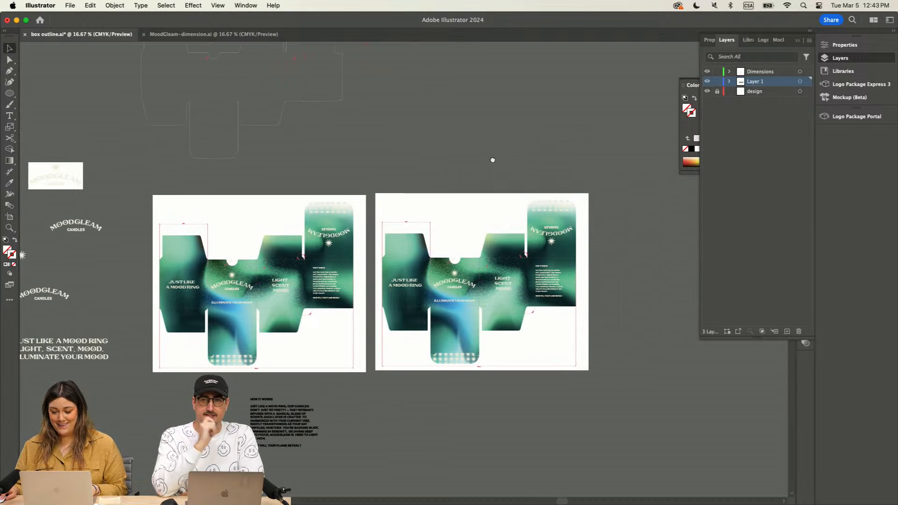
key("a")
left_click(501, 317)
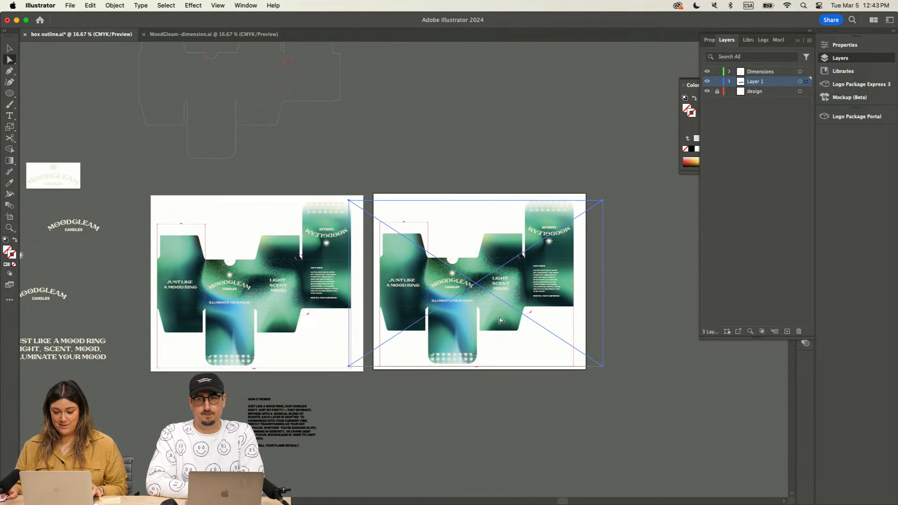
left_click(797, 40)
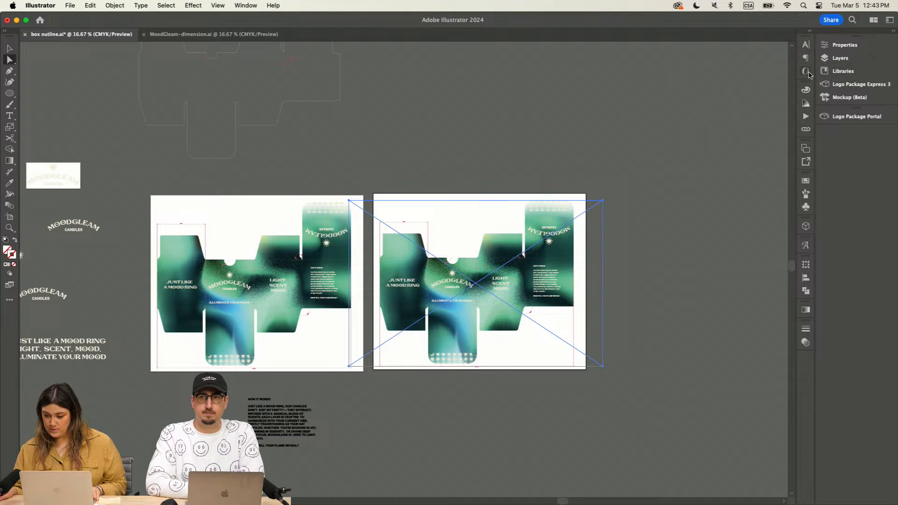
left_click(809, 128)
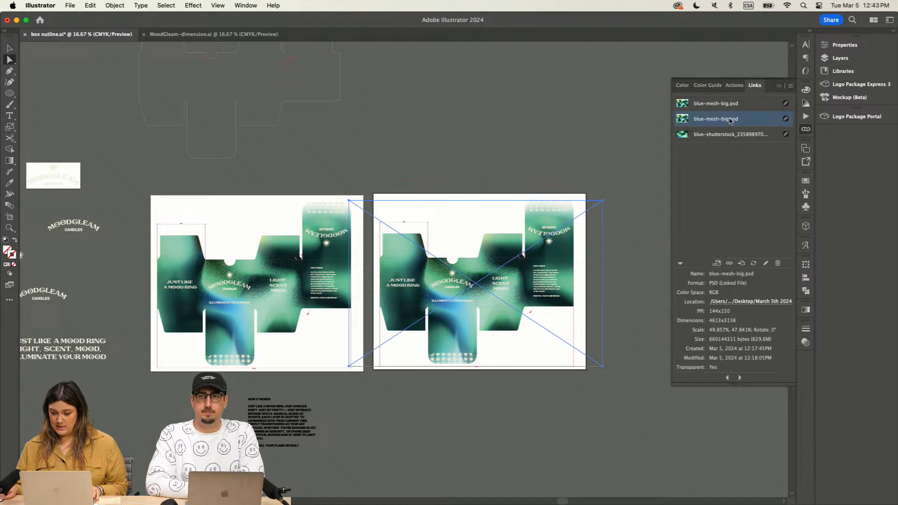
left_click(729, 264)
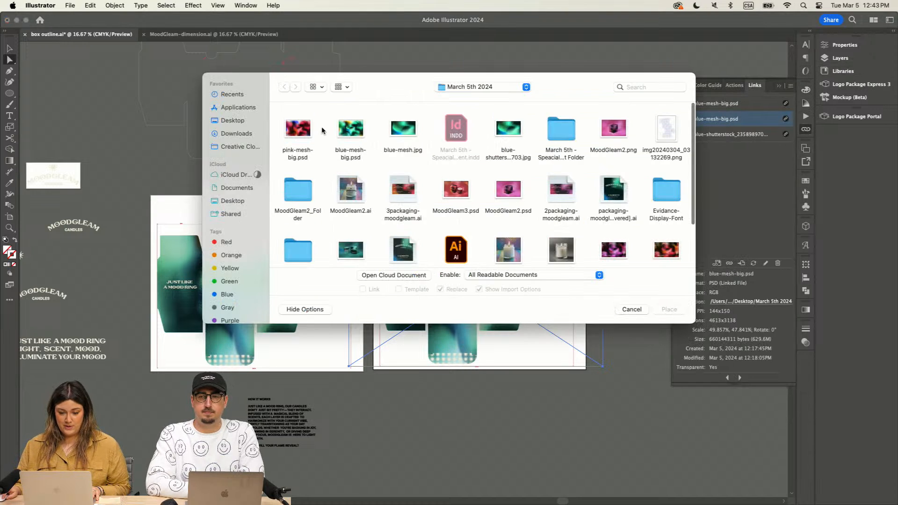
left_click(298, 133)
left_click(673, 311)
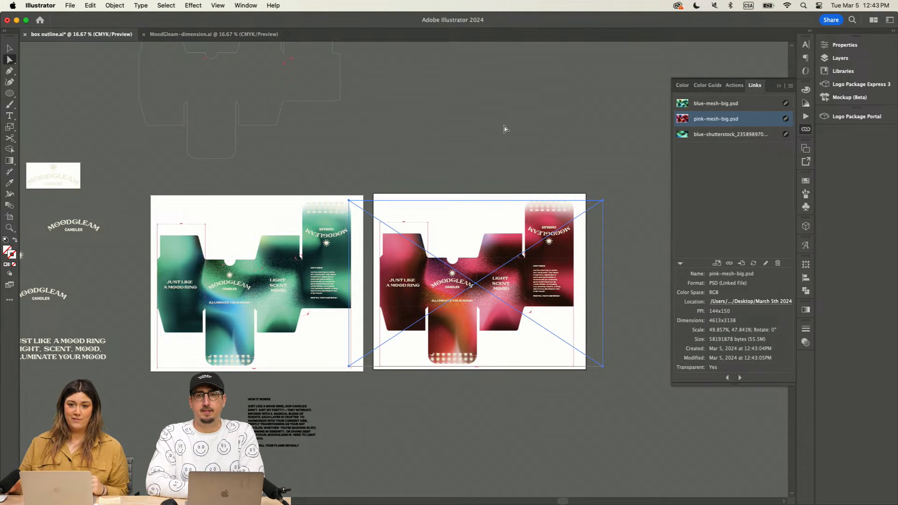
left_click(546, 145)
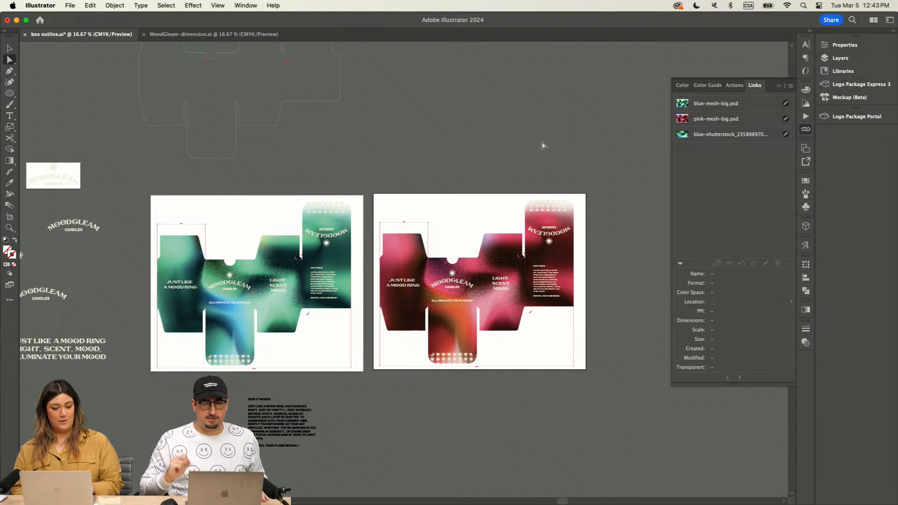
Step: Duplicate the pink box artboard with its artwork and place the copy directly above it
left_click(9, 216)
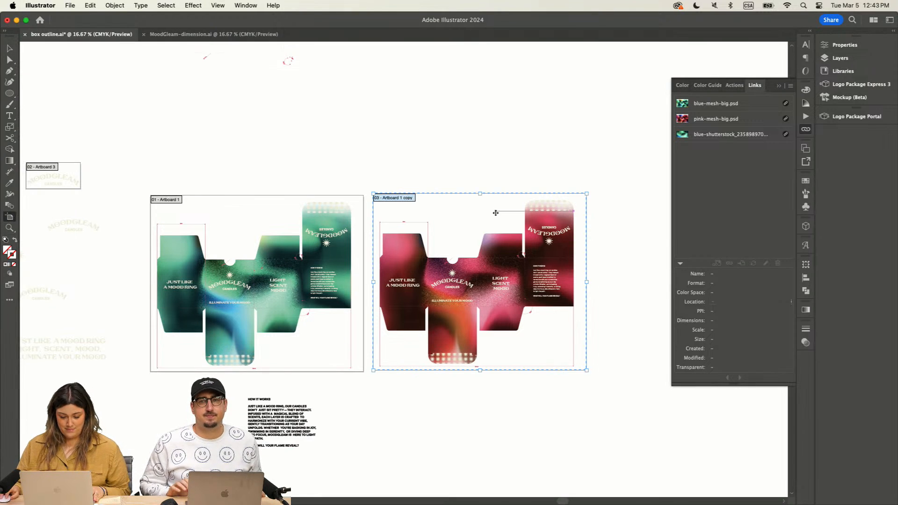
scroll(496, 213, "up", 4)
left_click_drag(465, 311, 464, 112)
key("super+z")
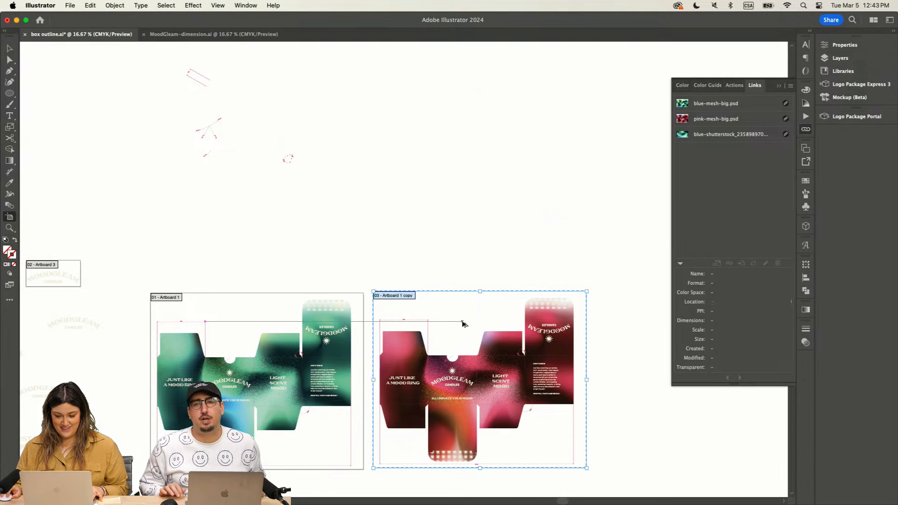
left_click_drag(462, 322, 461, 129)
left_click(8, 47)
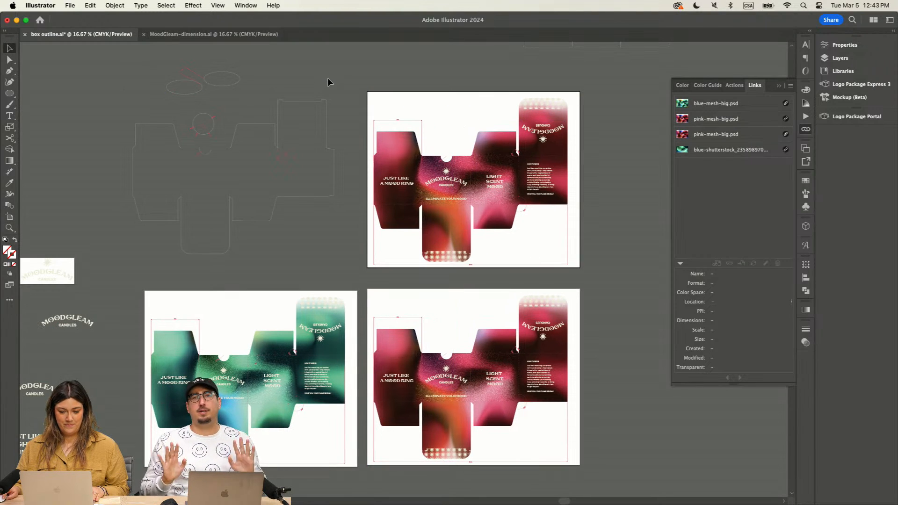
Step: Select the linked pink mesh image inside the upper box artwork and open the Image Trace settings
scroll(331, 77, "up", 2)
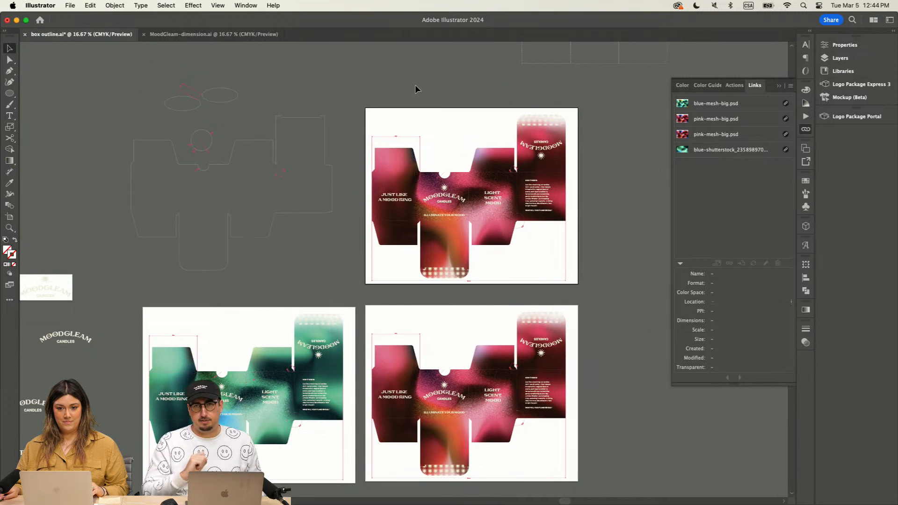
left_click(475, 178)
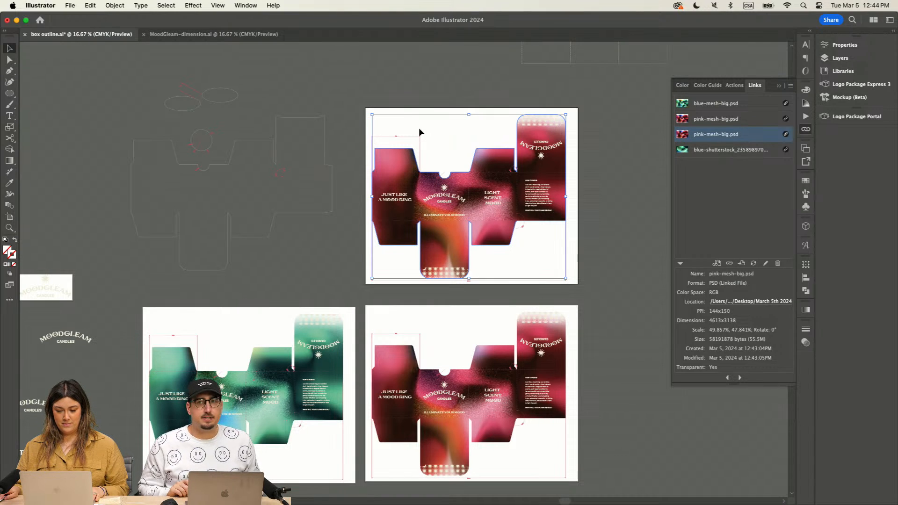
key("a")
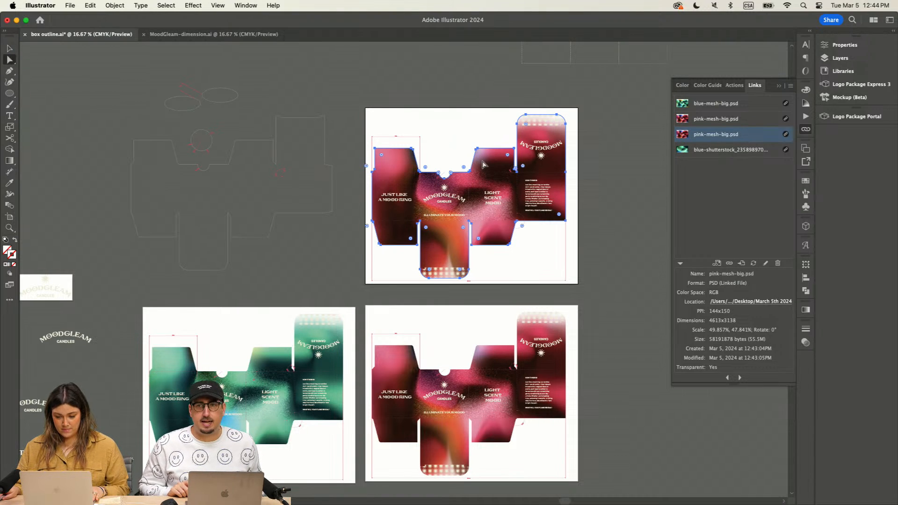
left_click(483, 165)
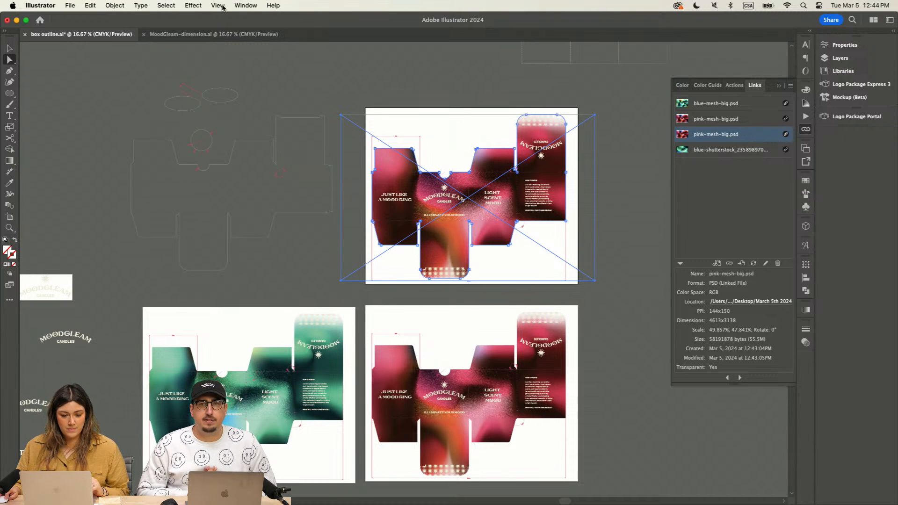
left_click(249, 5)
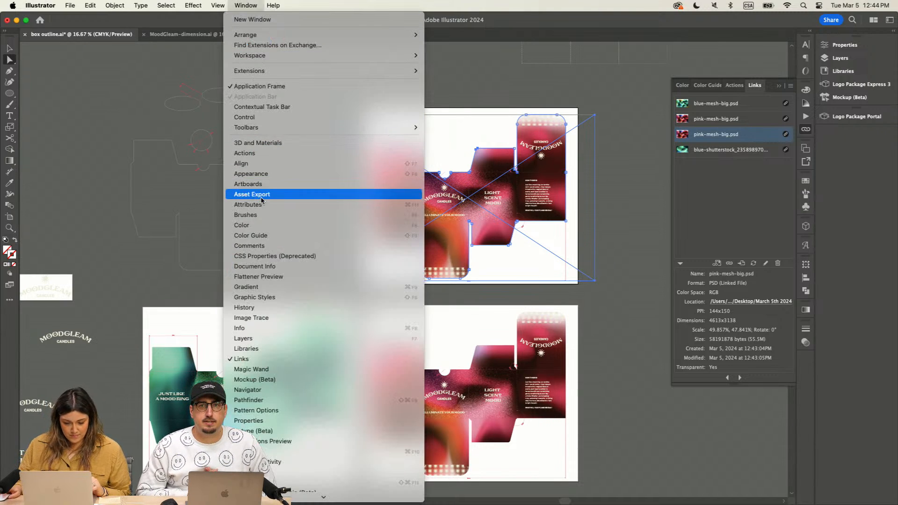
left_click(252, 318)
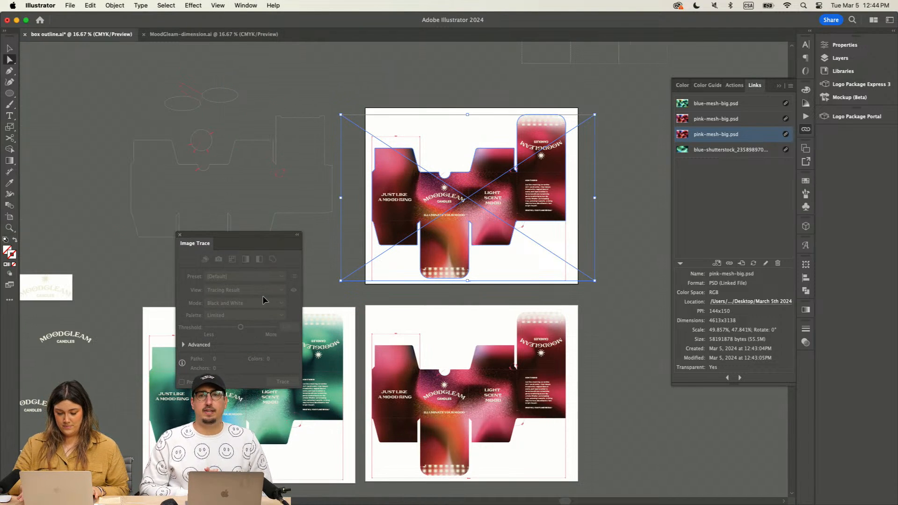
Step: Collapse the list of linked images and move the Image Trace settings clear of the upper pink box artwork
key("super+equal")
mouse_move(244, 239)
left_mouse_down()
mouse_move(236, 201)
mouse_move(255, 164)
left_mouse_up()
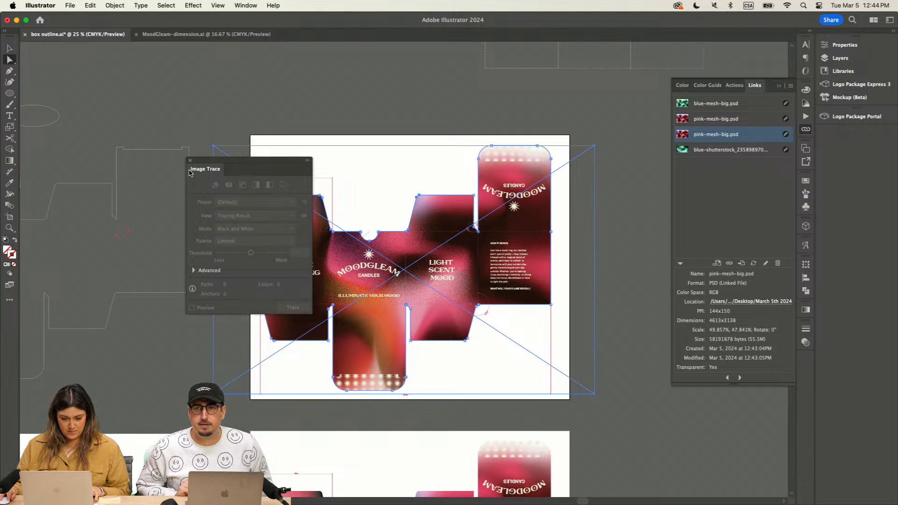
left_click(791, 86)
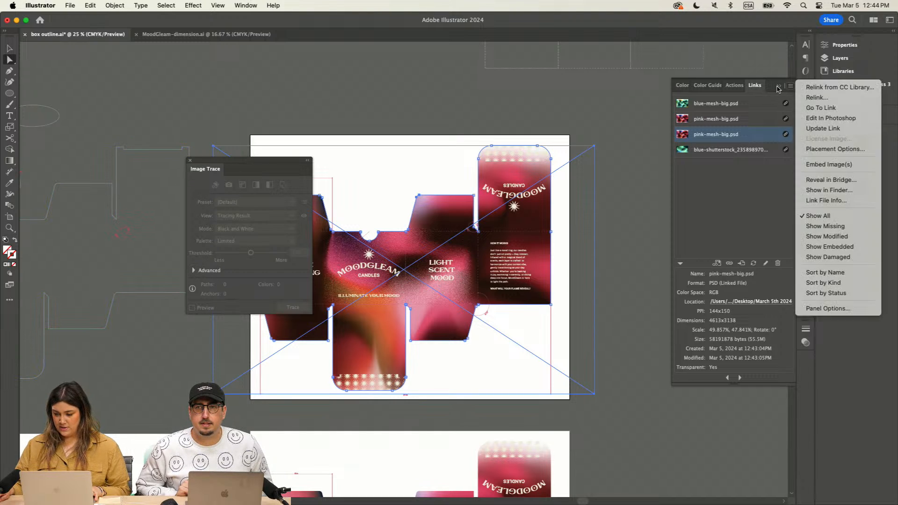
left_click(777, 88)
left_click(777, 88)
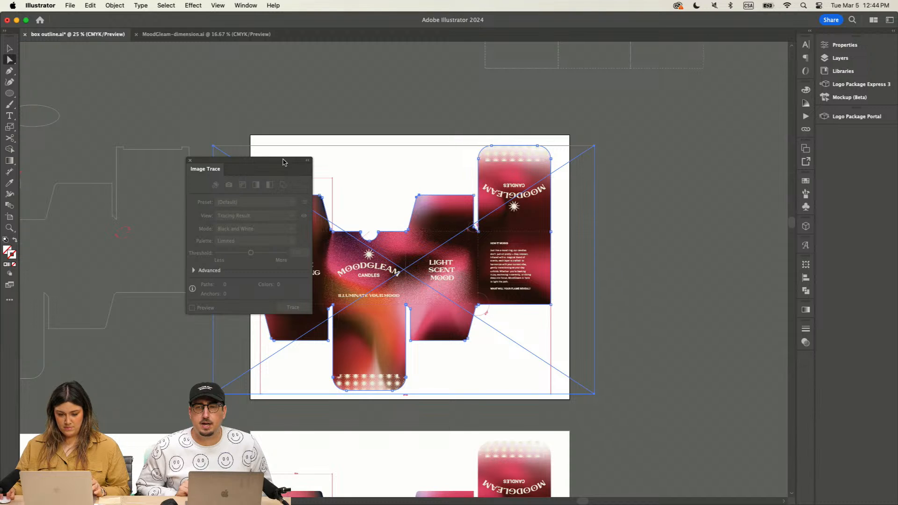
left_click_drag(283, 160, 314, 94)
left_click_drag(455, 107, 730, 144)
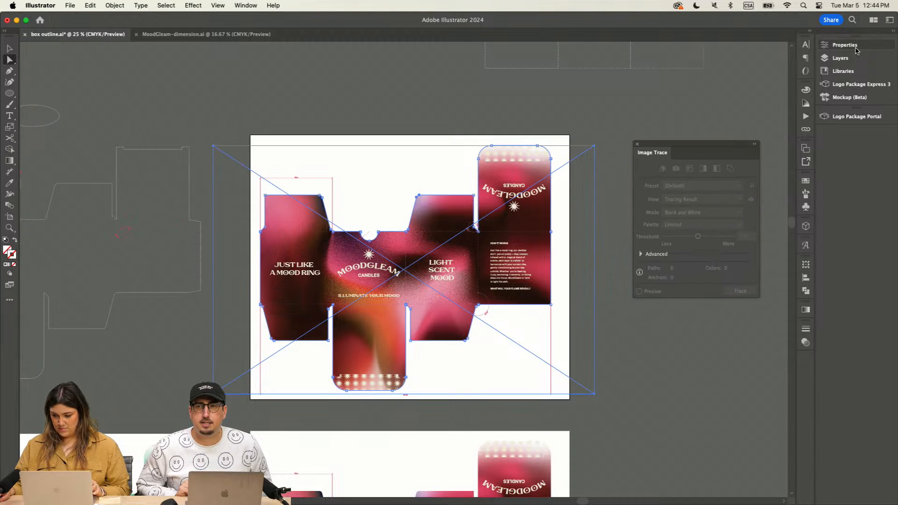
Step: Trace the linked pink mesh image of the upper box with the High Fidelity Photo preset, accepting the large-image tracing
left_click(525, 179)
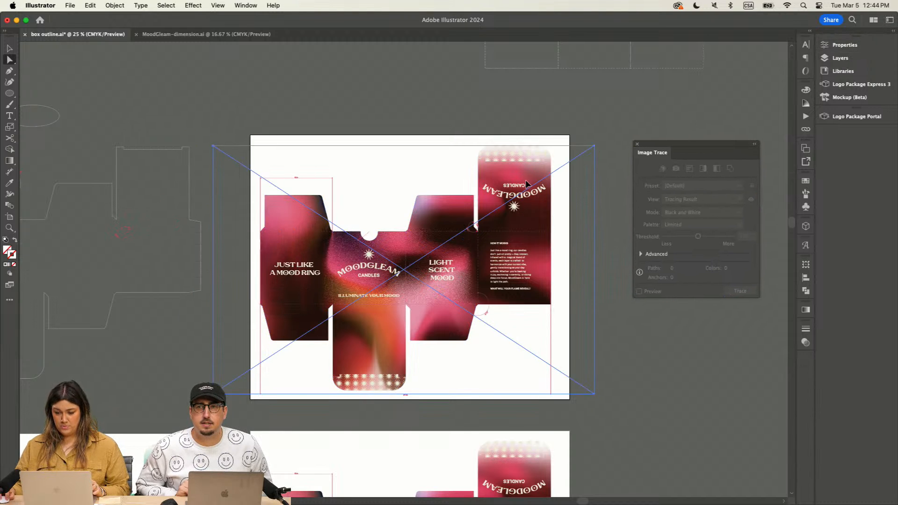
key("super+minus")
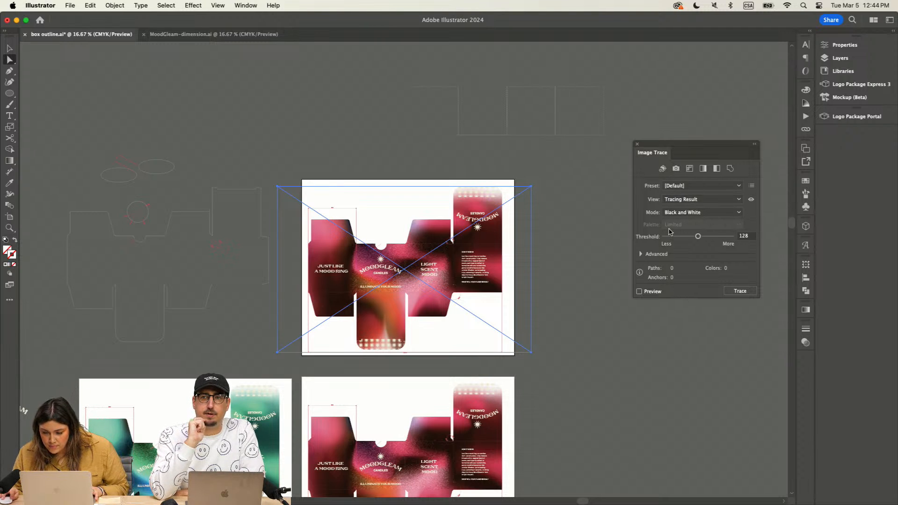
left_click(701, 186)
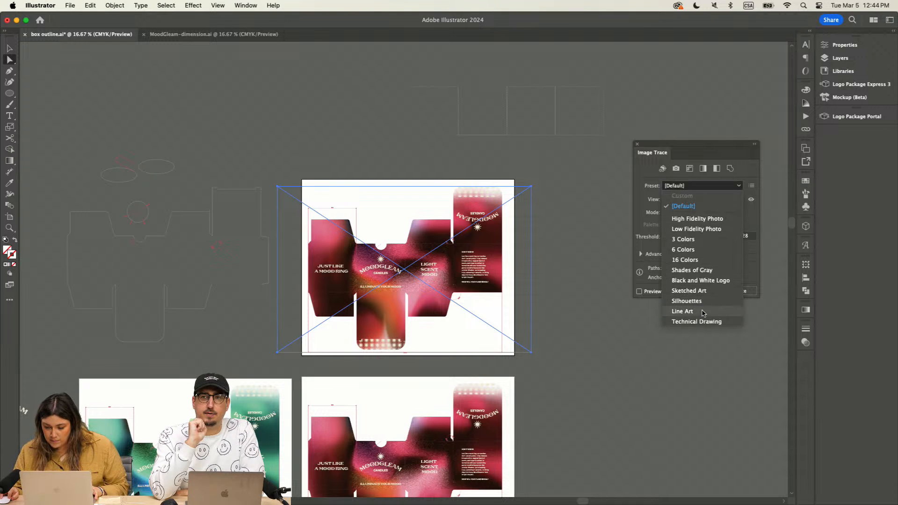
left_click(697, 219)
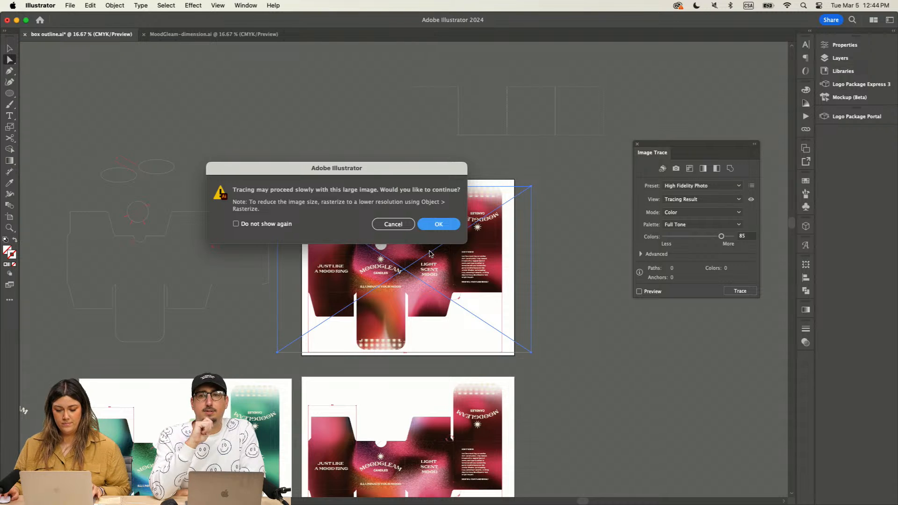
left_click(419, 229)
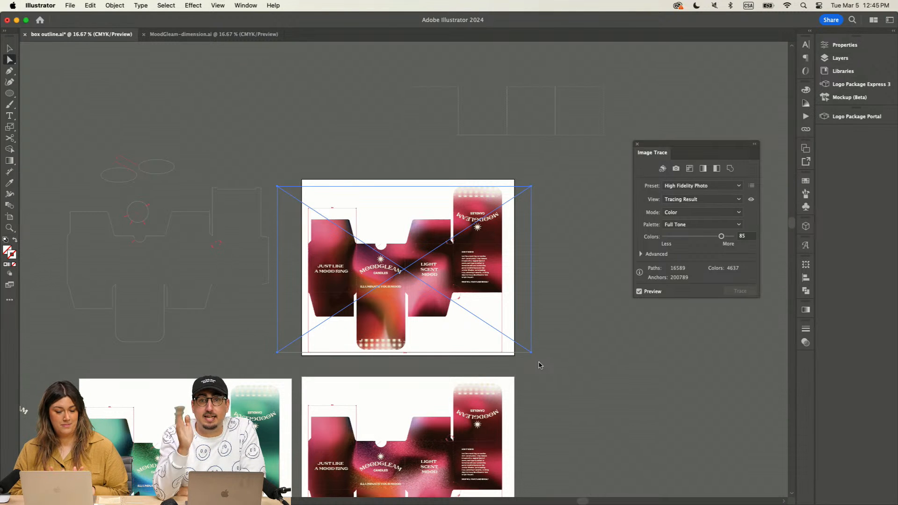
Step: Examine the quality of the traced mesh background up close around the MOODGLEAM and LIGHT SCENT MOOD panels, including in full-screen view
key("super+equal")
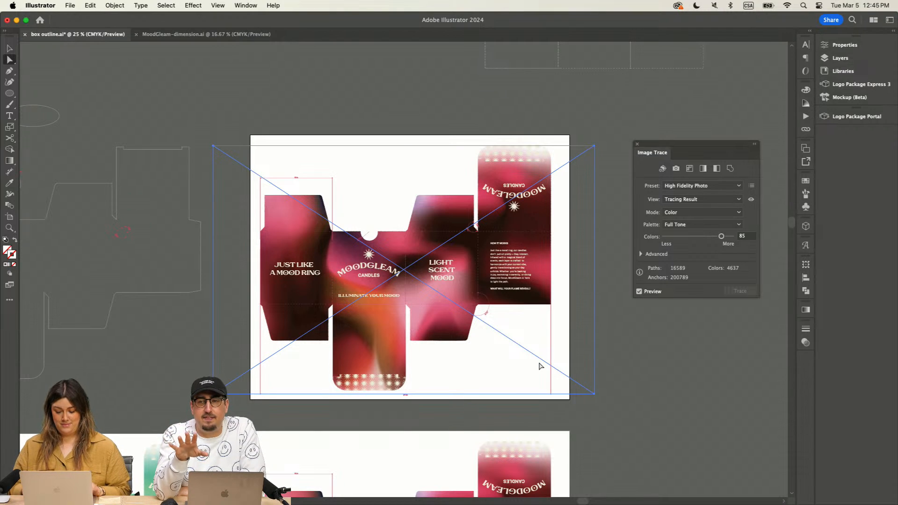
key("super+equal")
key("super+equal")
key("super+equal")
key("super+equal")
key("super+equal")
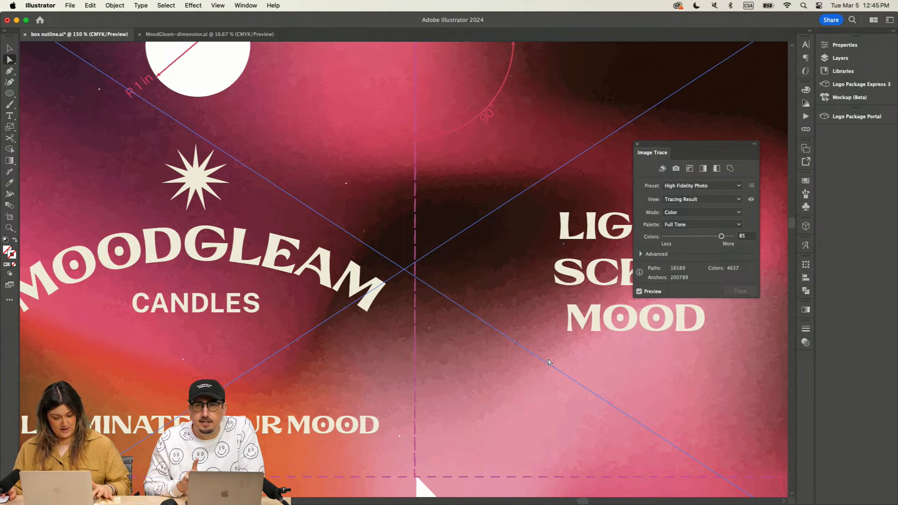
key("Tab")
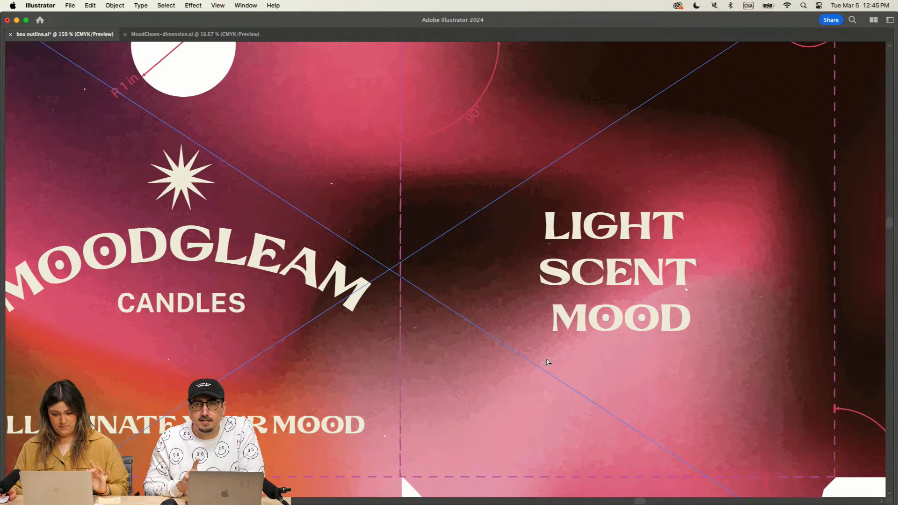
key("Tab")
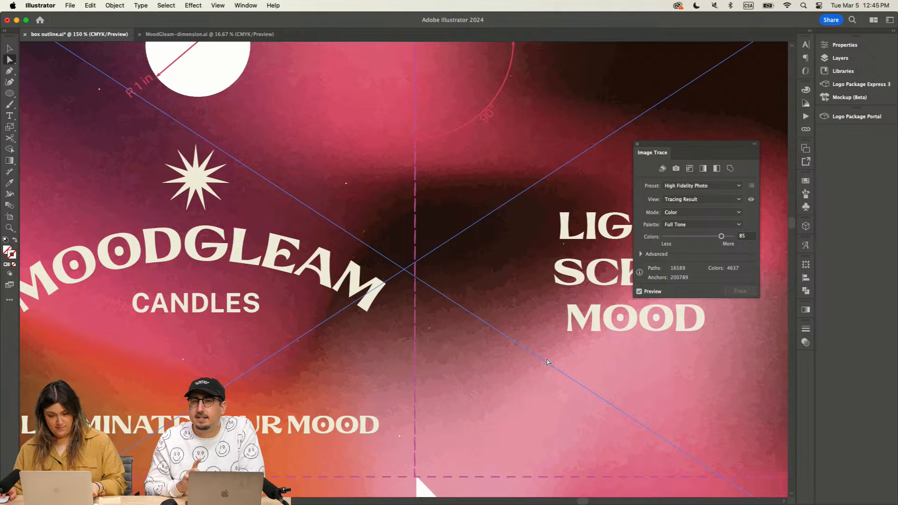
key("f")
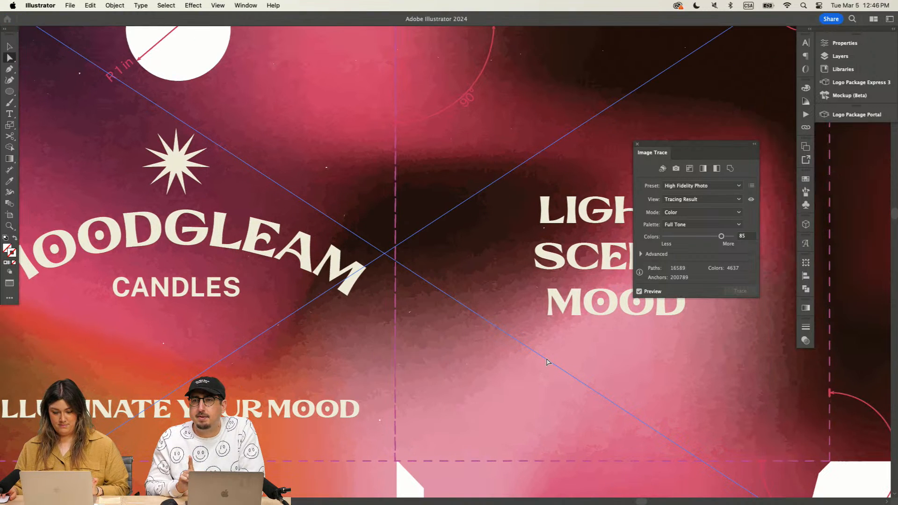
key("f")
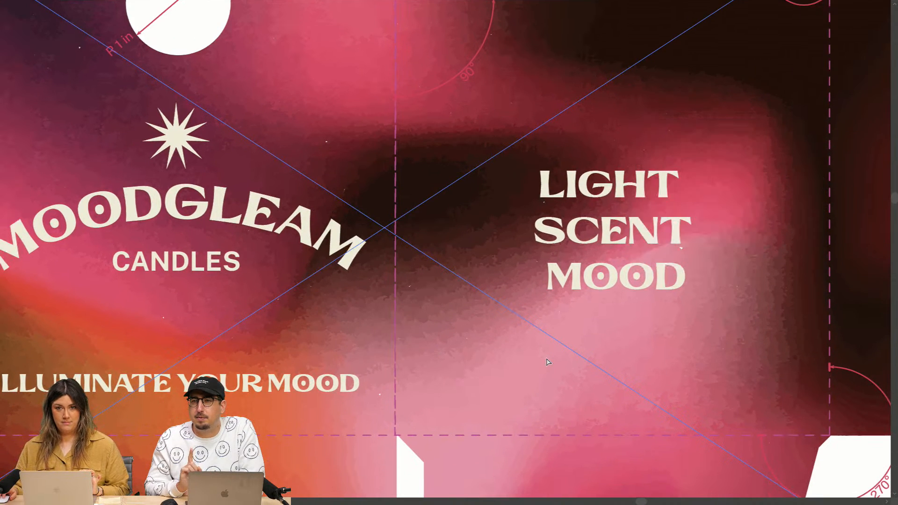
key("f")
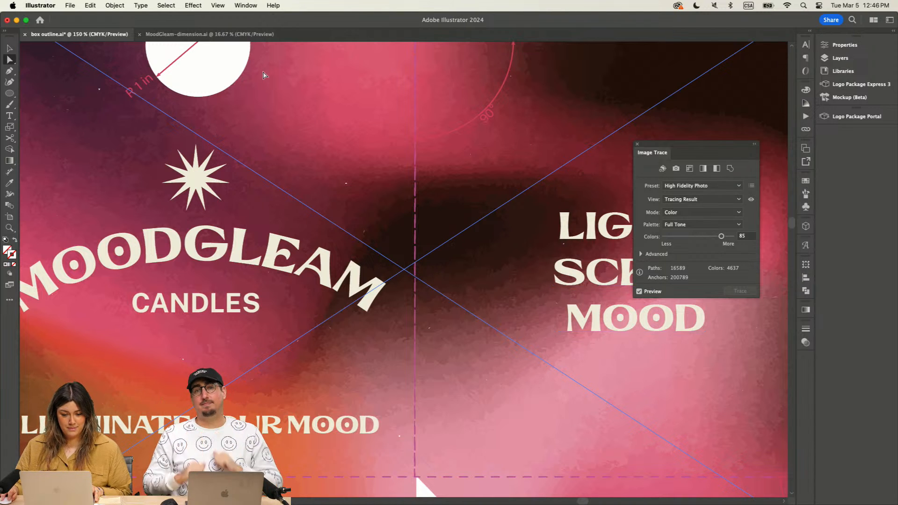
Step: Expand the traced image's object and fill into editable paths and open Generative Recolor for them
left_click(117, 5)
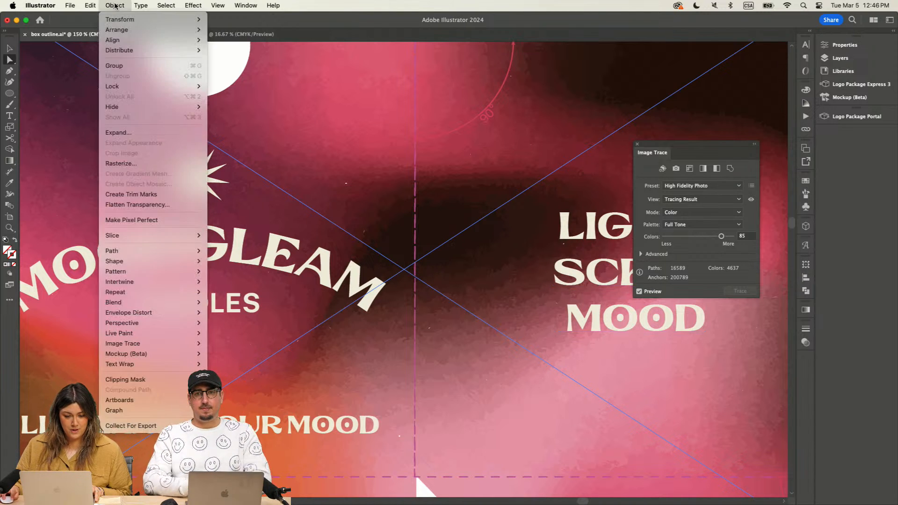
left_click(112, 130)
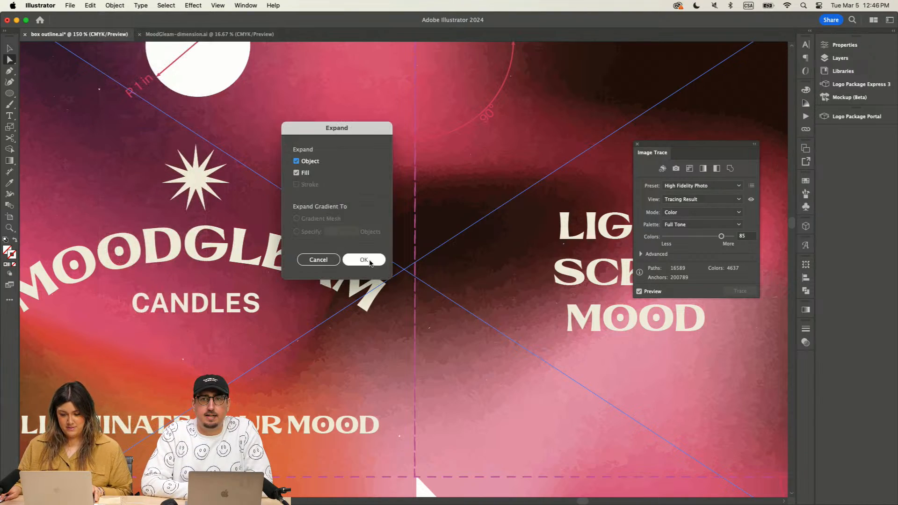
left_click(364, 260)
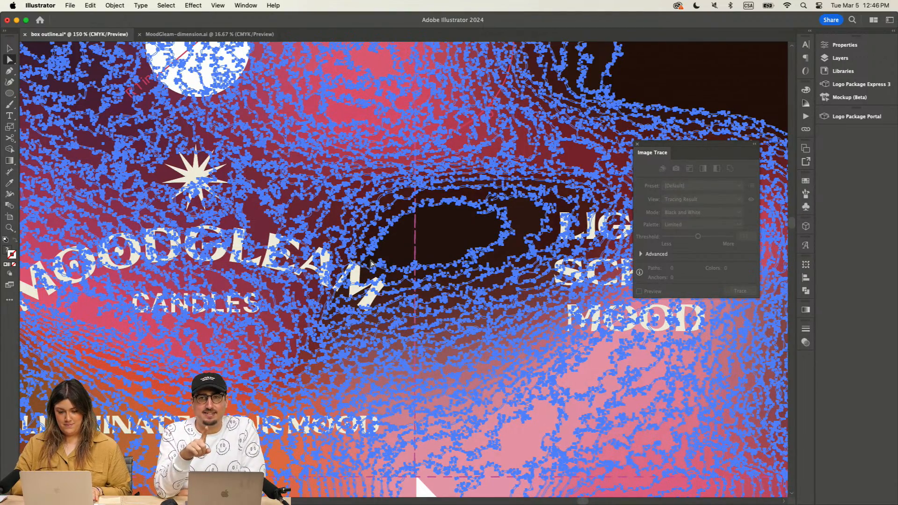
left_click(90, 5)
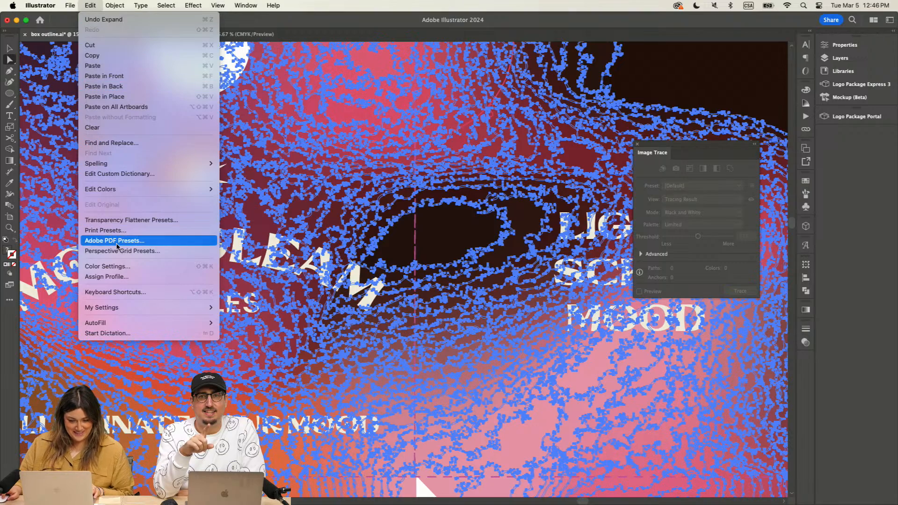
mouse_move(116, 191)
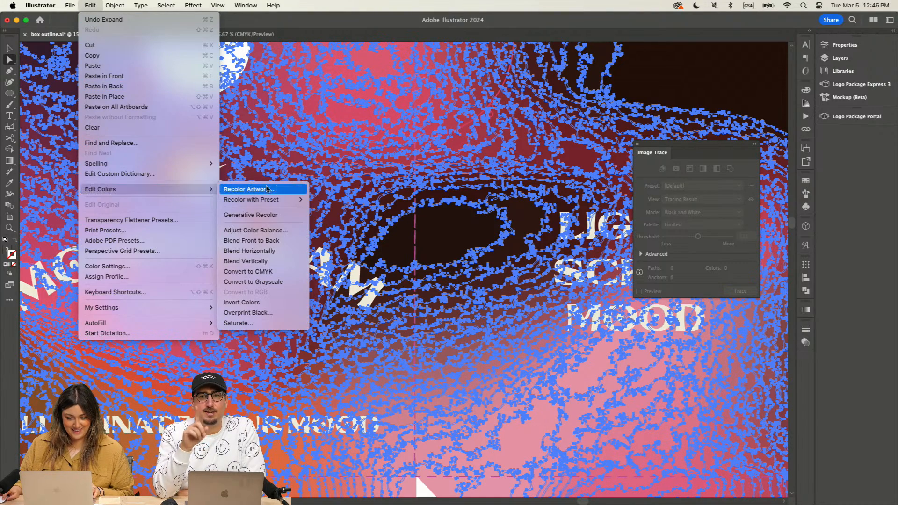
left_click(267, 217)
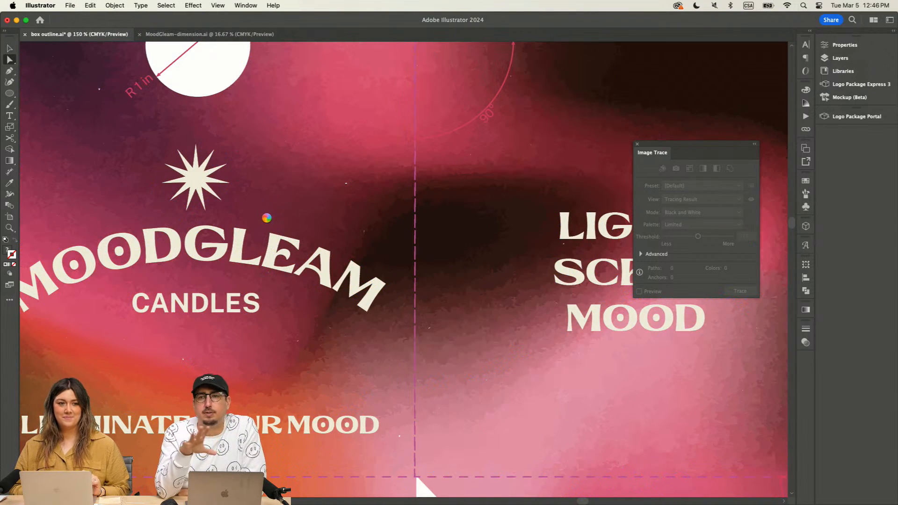
key("v")
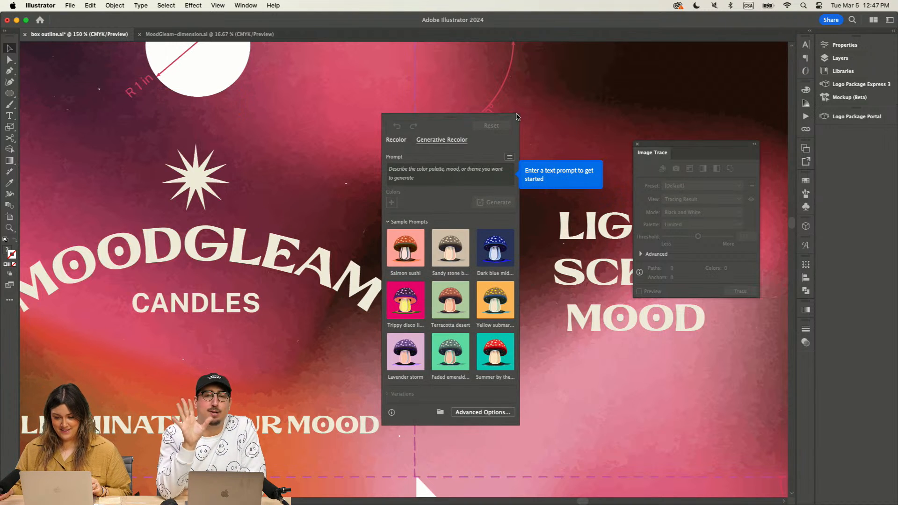
Step: Generate recolour variations from the prompt "burinng blue candle at night with nice sunset" and agree to the generative AI user guidelines
left_click(418, 174)
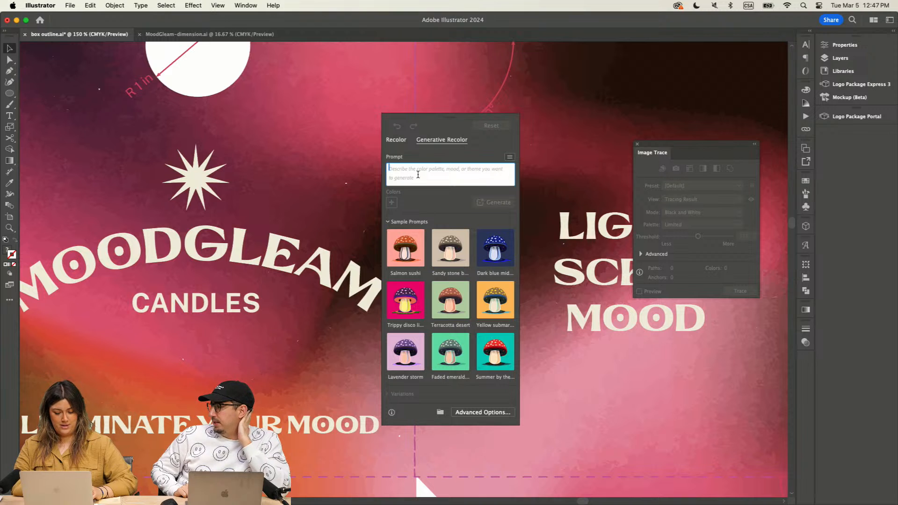
type("burin")
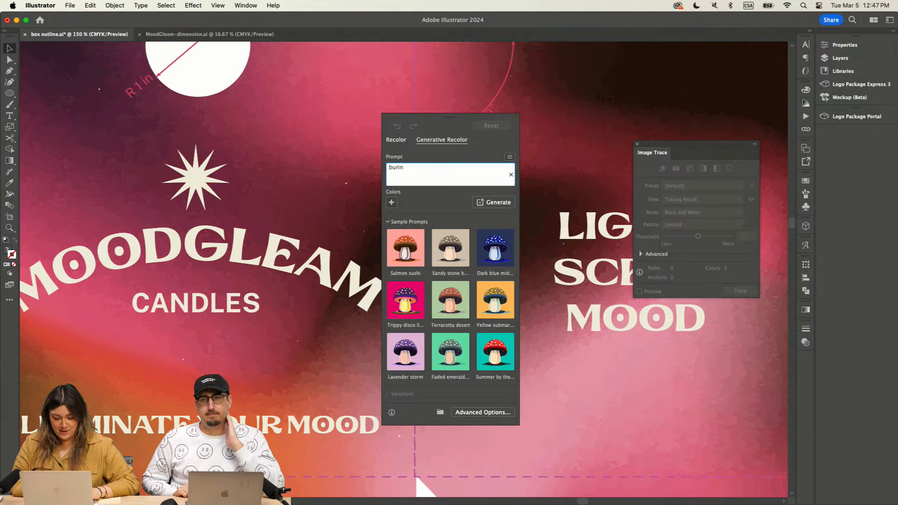
type("ng blue")
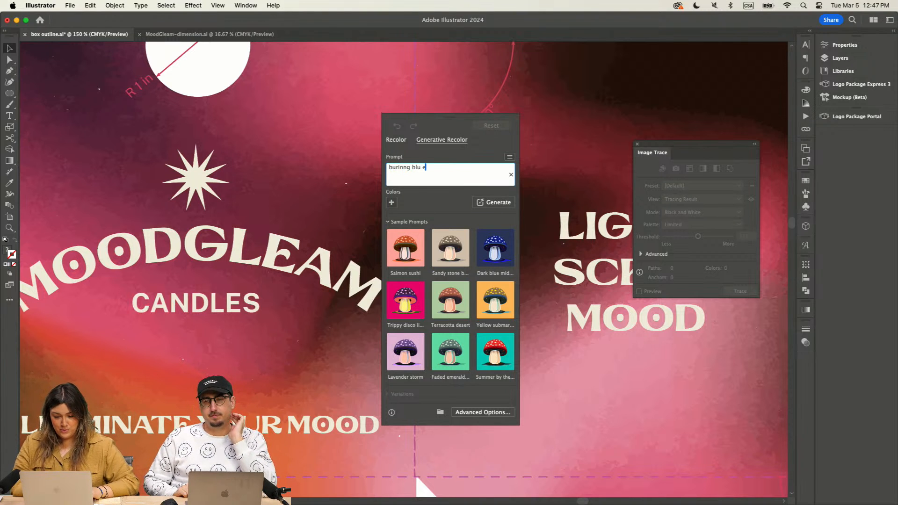
key("BackSpace")
type("e candl")
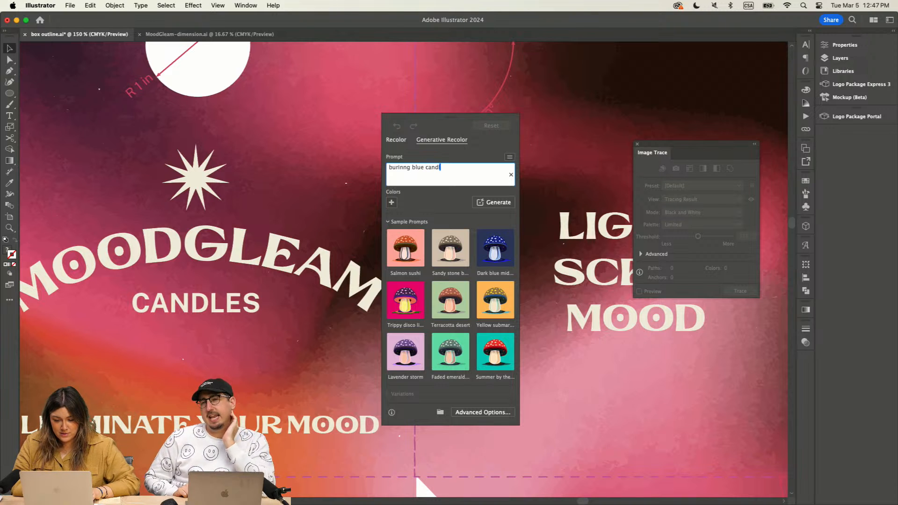
type("e at night ")
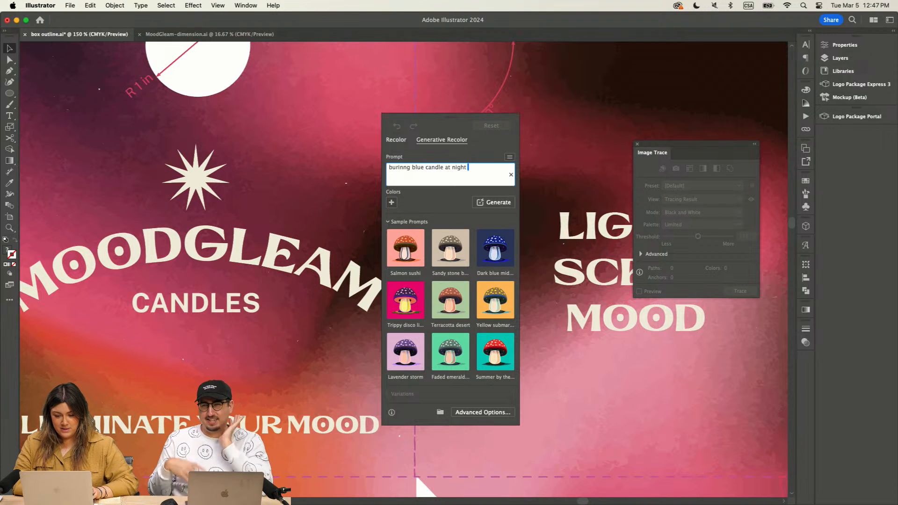
type("with nice su")
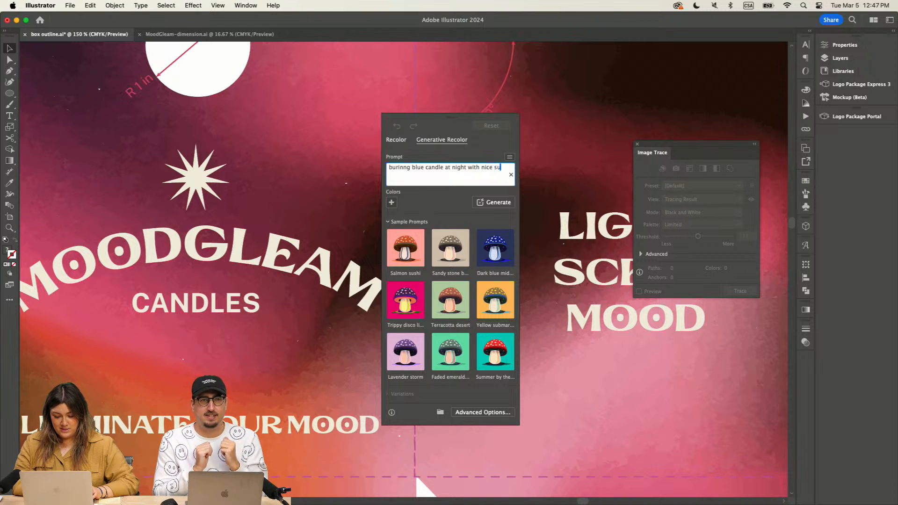
type("nset")
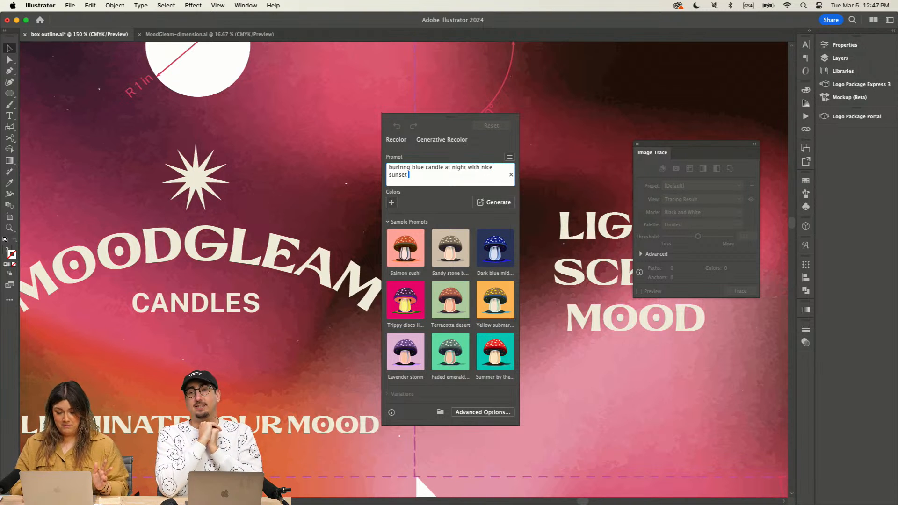
left_click(492, 202)
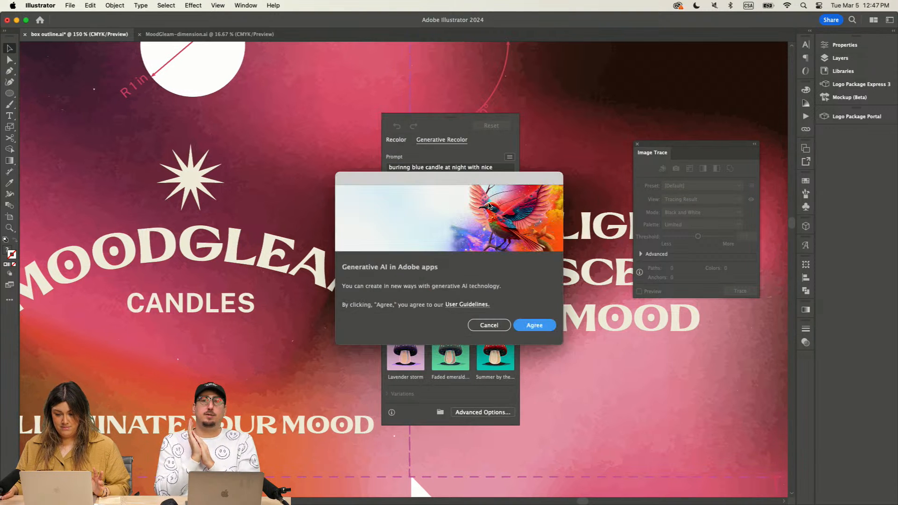
left_click(534, 326)
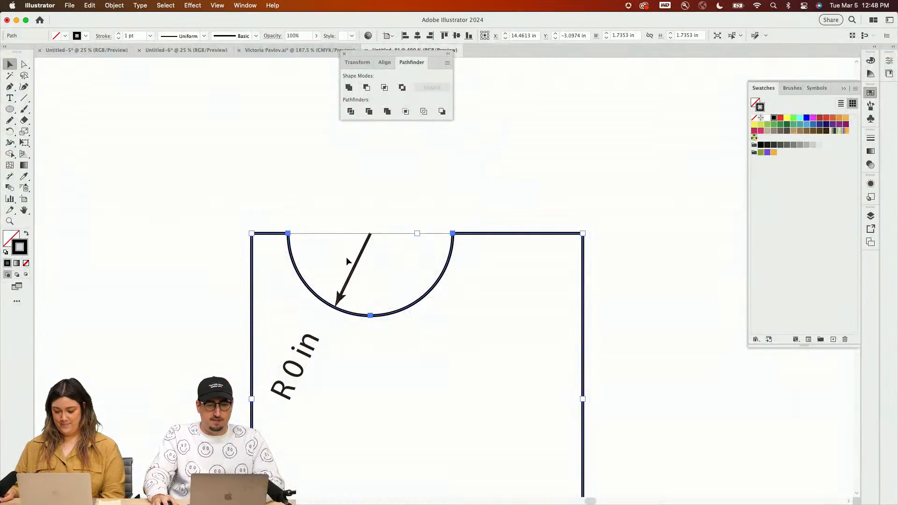
Step: In the Untitled-8 document, delete the semicircular notch's radius dimension and move the Pathfinder panel clear of the square shape
key("super+shift+a")
left_click(355, 265)
key("Delete")
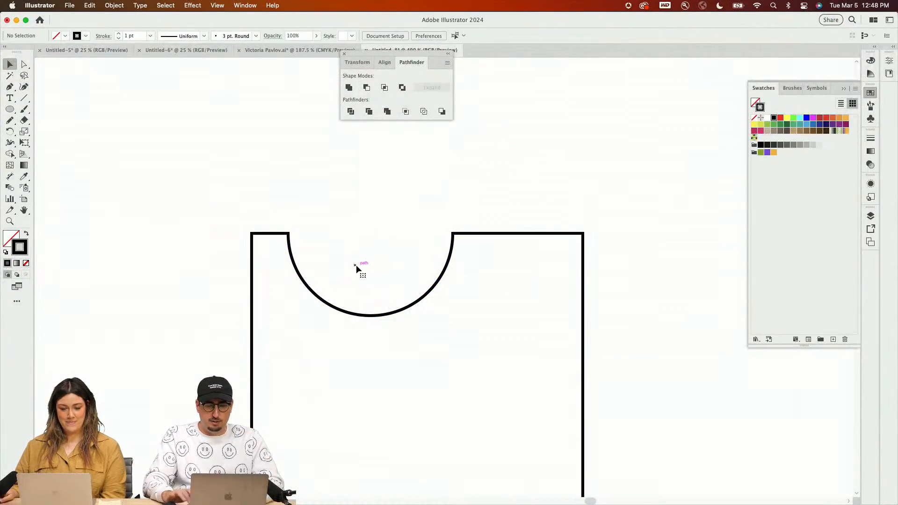
key("space")
left_click_drag(384, 322, 443, 155)
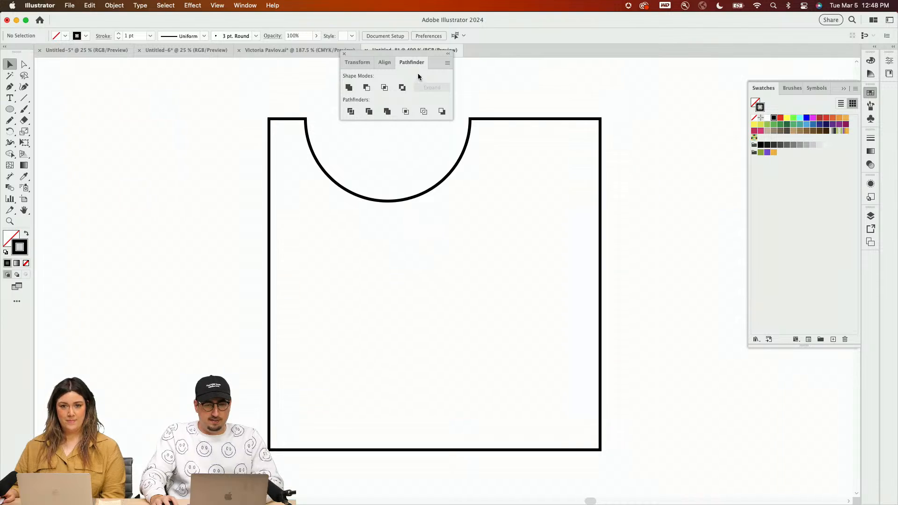
left_click_drag(426, 58, 795, 88)
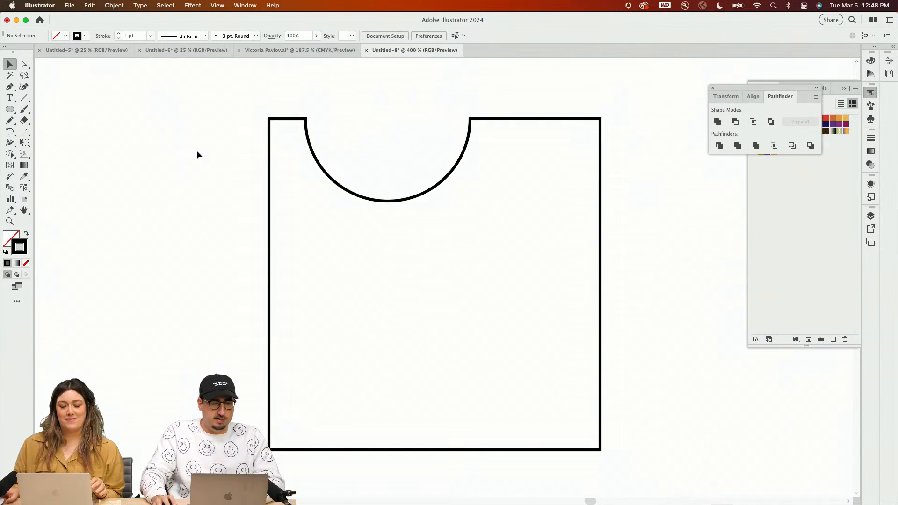
Step: Select the notched square and add a radial dimension to the lower-left part of its semicircular notch with the Dimension tool
left_click(14, 177)
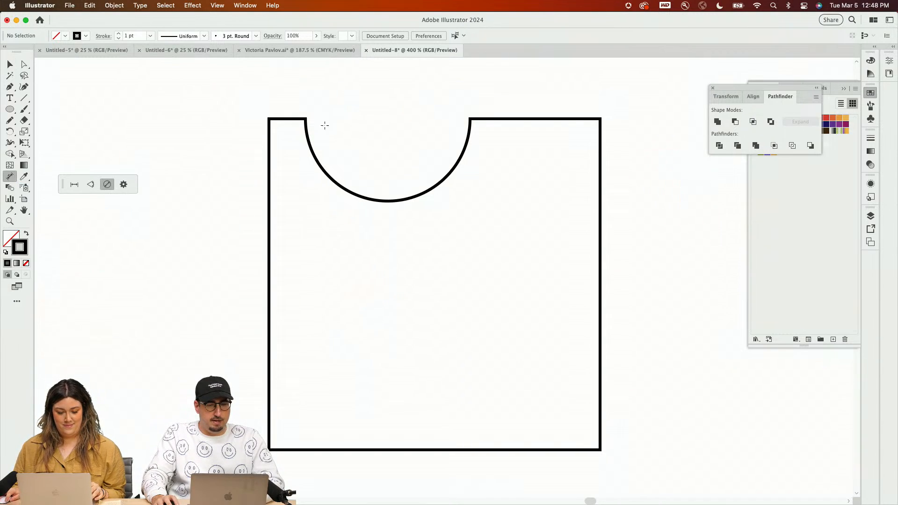
key("v")
left_click(309, 141)
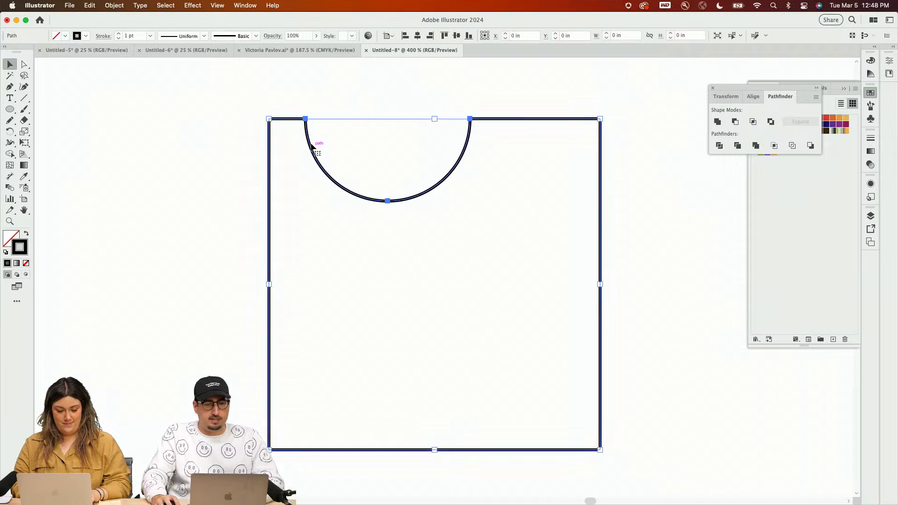
left_click(15, 179)
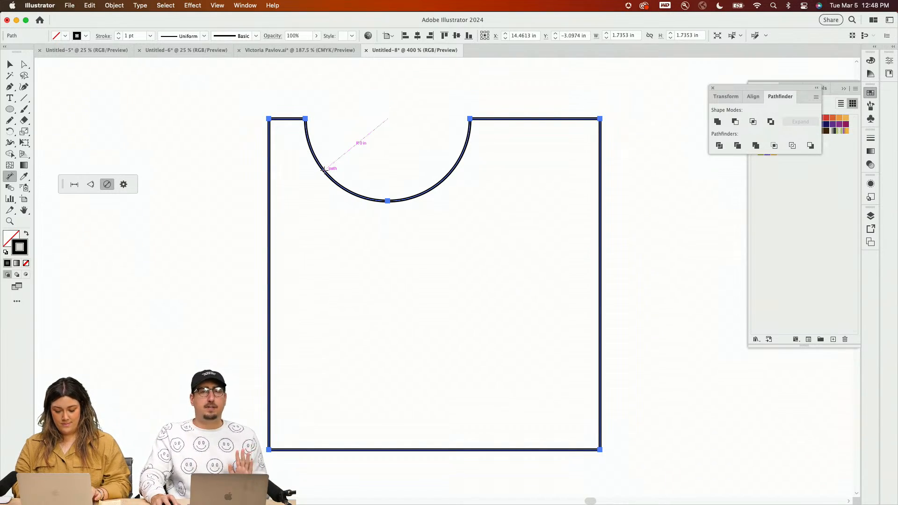
left_click(324, 171)
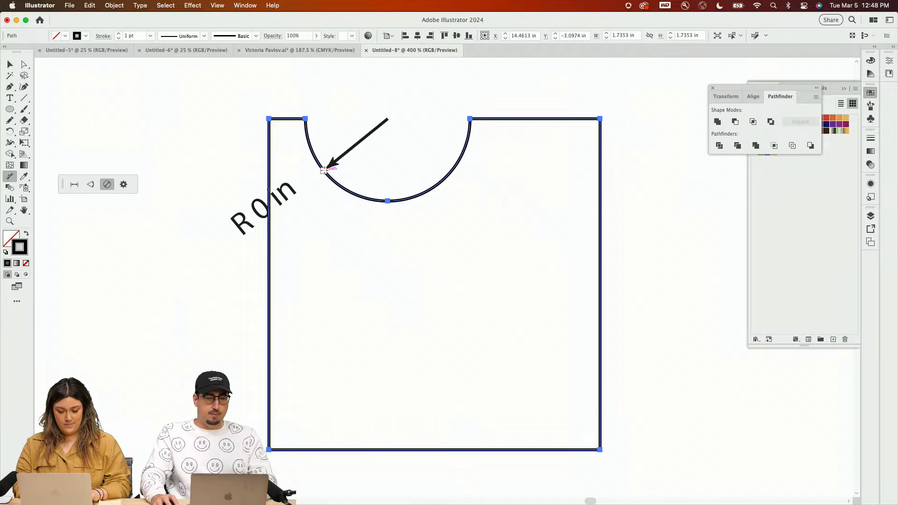
Step: Undo the radial dimension on the notch's lower-left curve and add one to its lower-right curve instead
key("super+z")
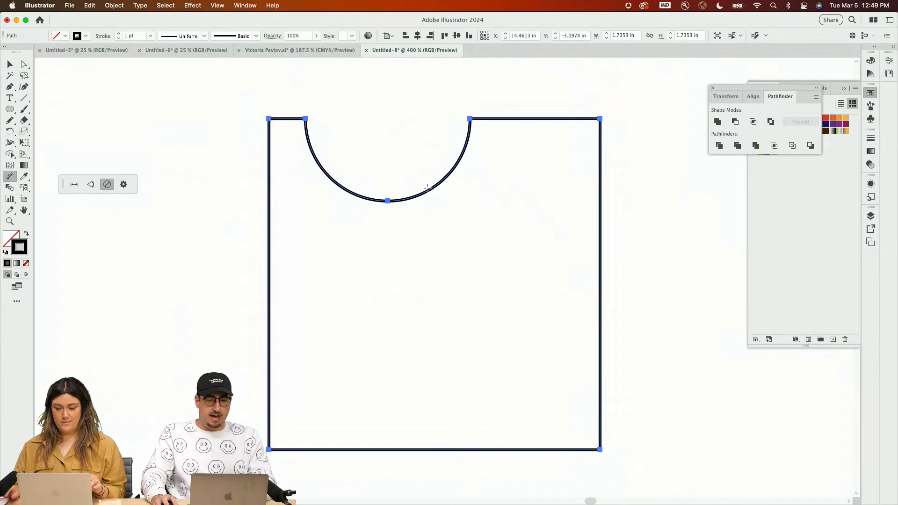
left_click(428, 189)
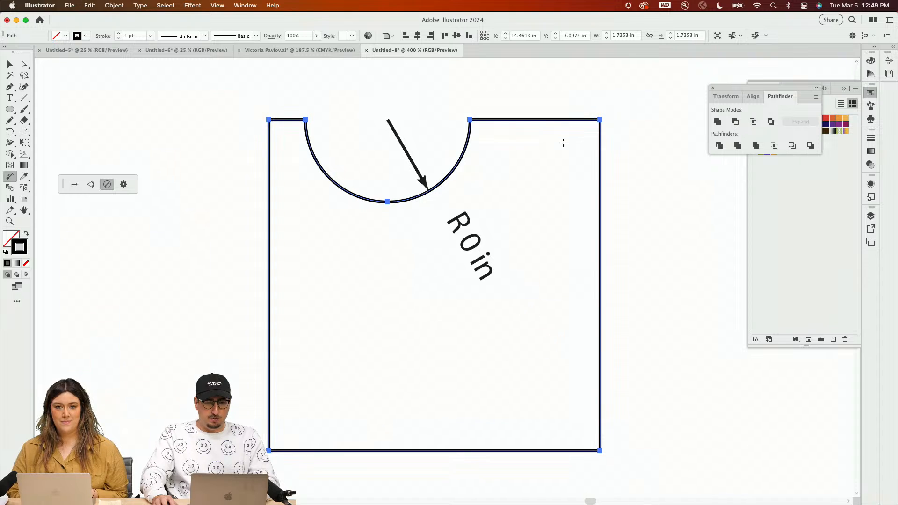
scroll(557, 146, "up", 1)
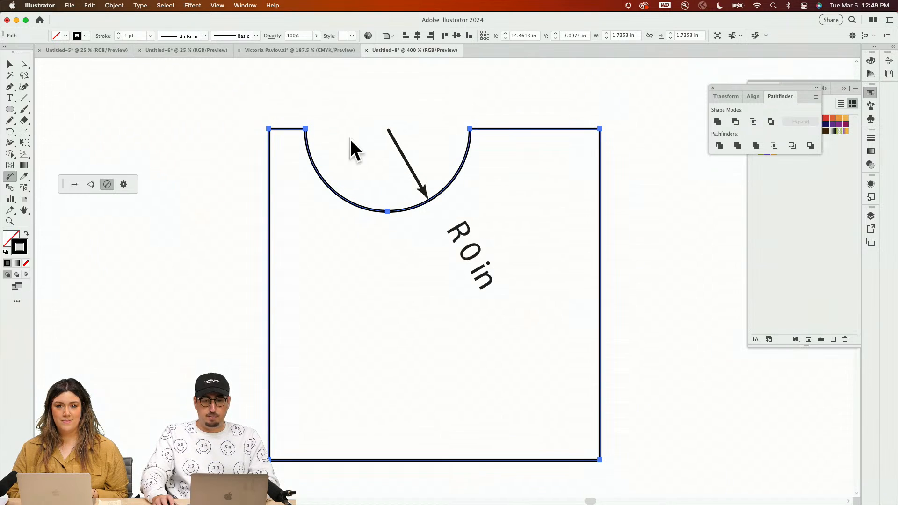
Step: Add a linear dimension above the top edge segment between the notch's right end and the square's upper-right corner
left_click(73, 185)
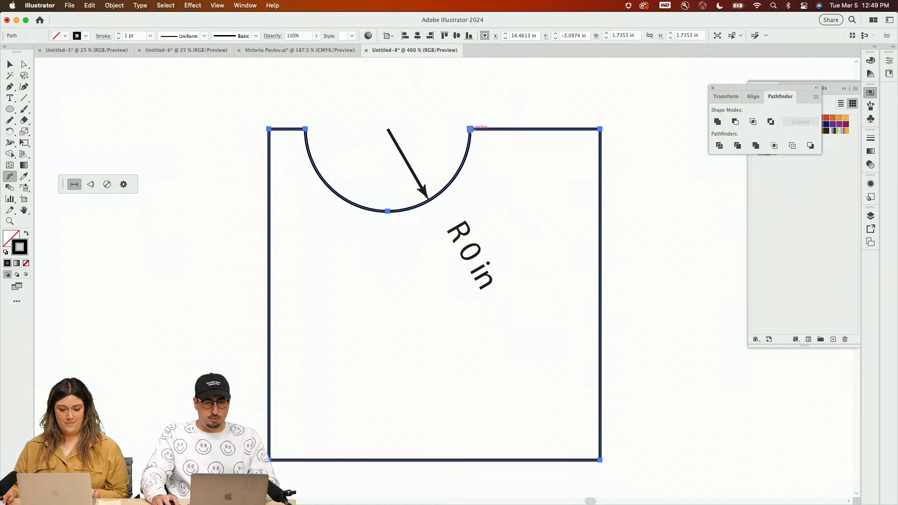
left_click_drag(470, 129, 600, 129)
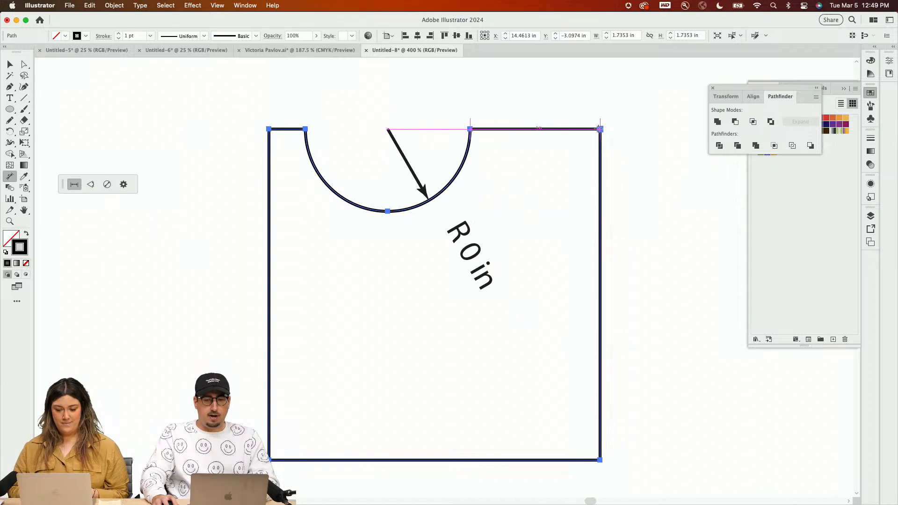
left_click(600, 128)
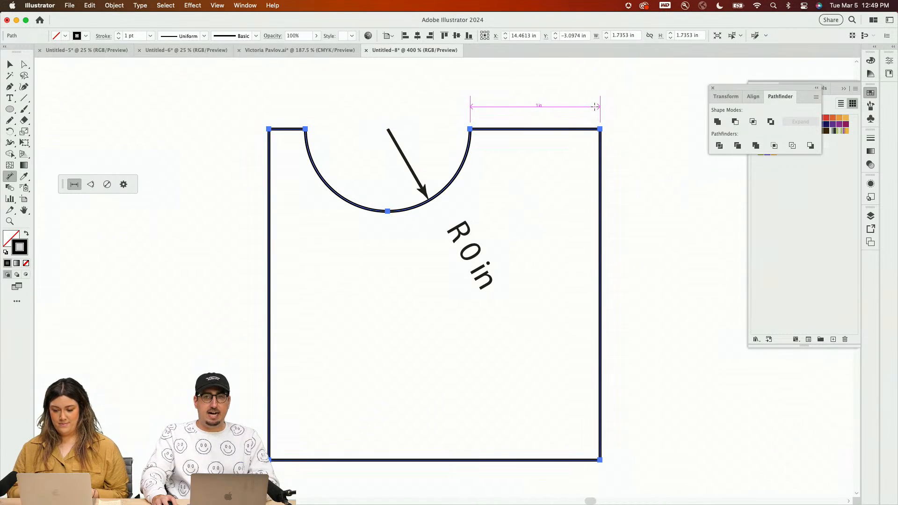
left_click(594, 107)
left_click_drag(558, 118, 553, 135)
key("v")
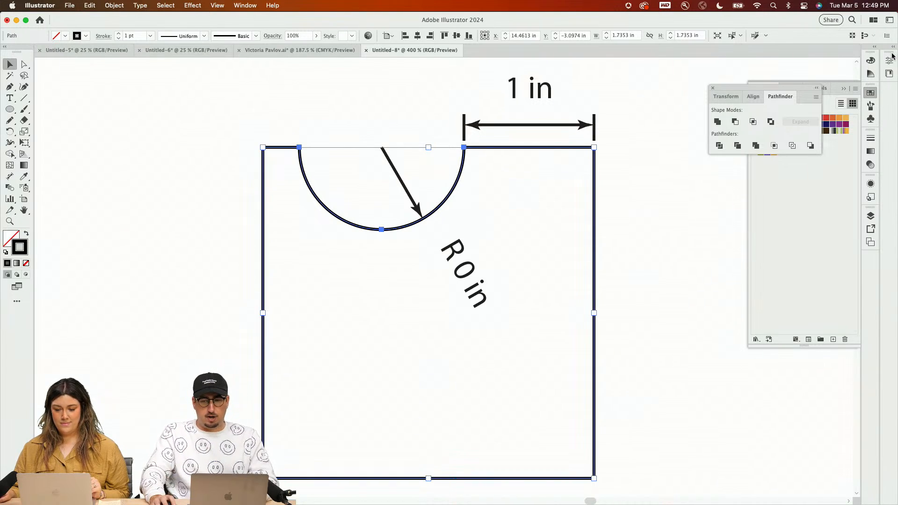
Step: Hide the Dimensions layer, show it again, and clear the selection
left_click(871, 216)
left_click(756, 242)
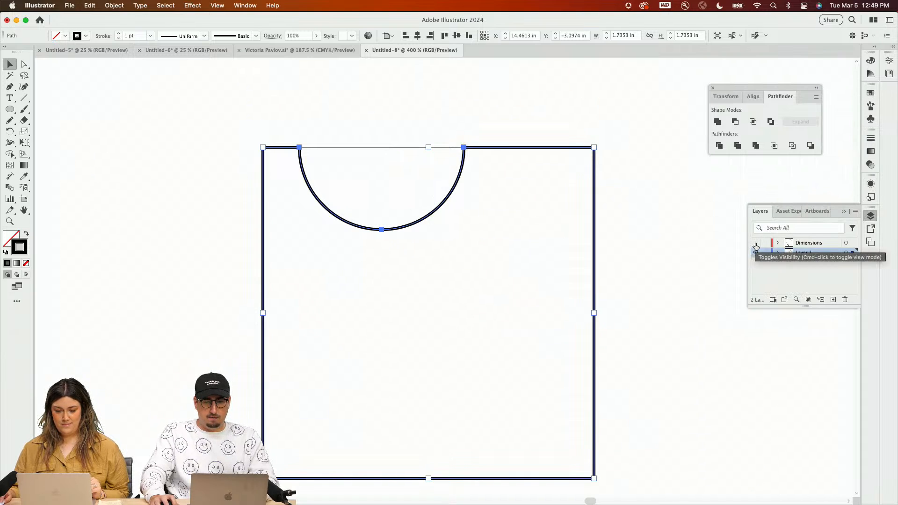
left_click(756, 243)
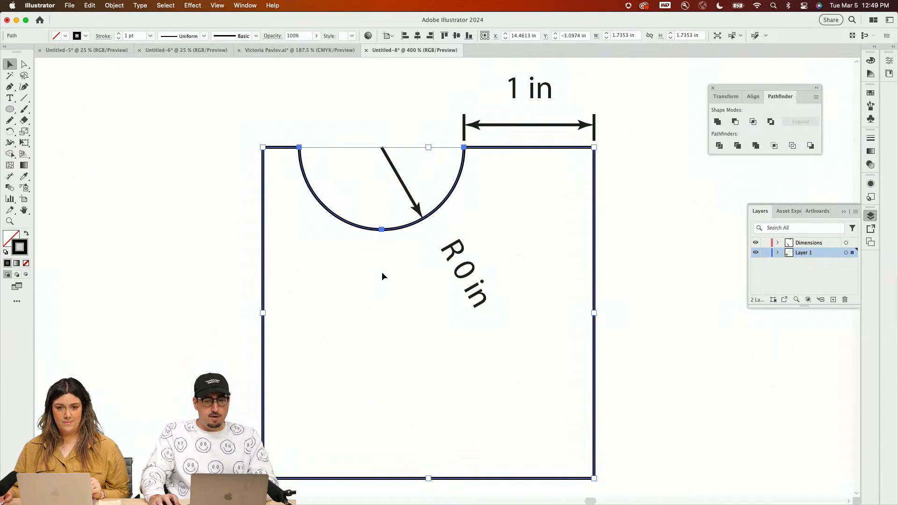
left_click(382, 276)
Step: Select the notched square and place an angular dimension inside its lower-left corner with the Dimension tool
scroll(402, 224, "down", 5)
scroll(402, 224, "left", 2)
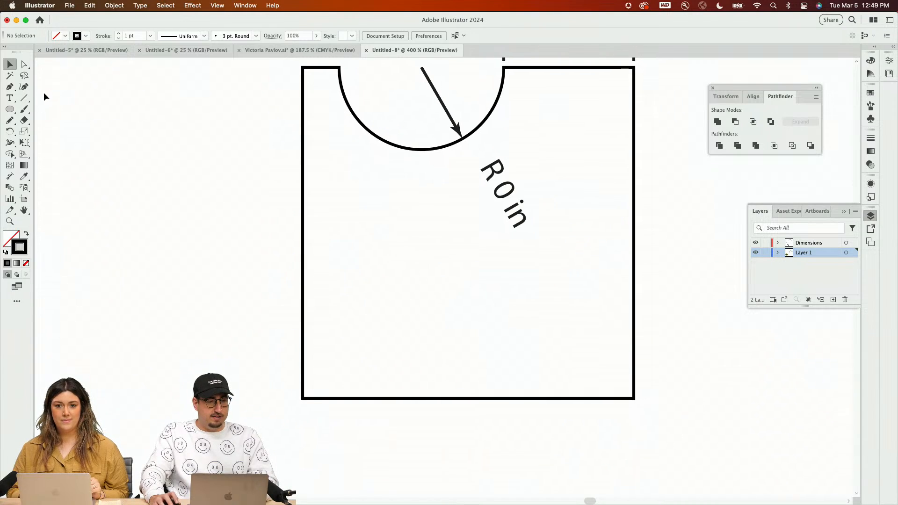
left_click(303, 150)
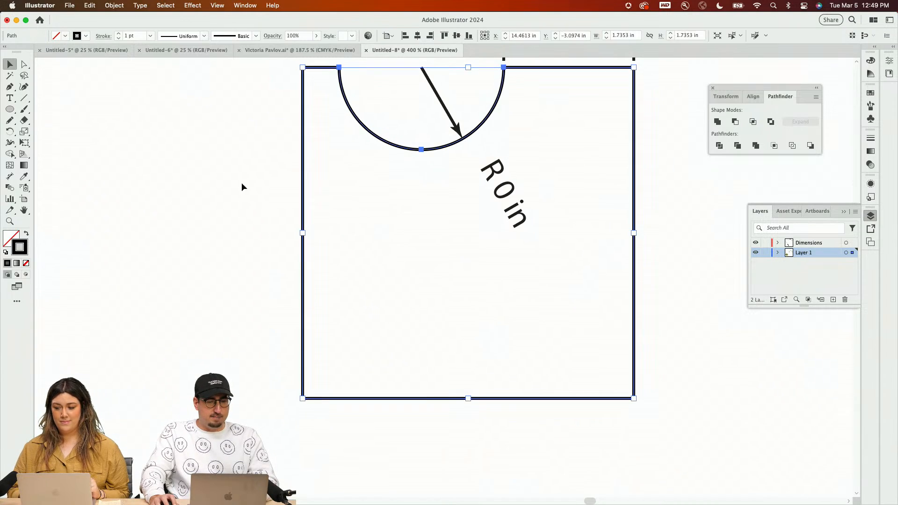
left_click(9, 176)
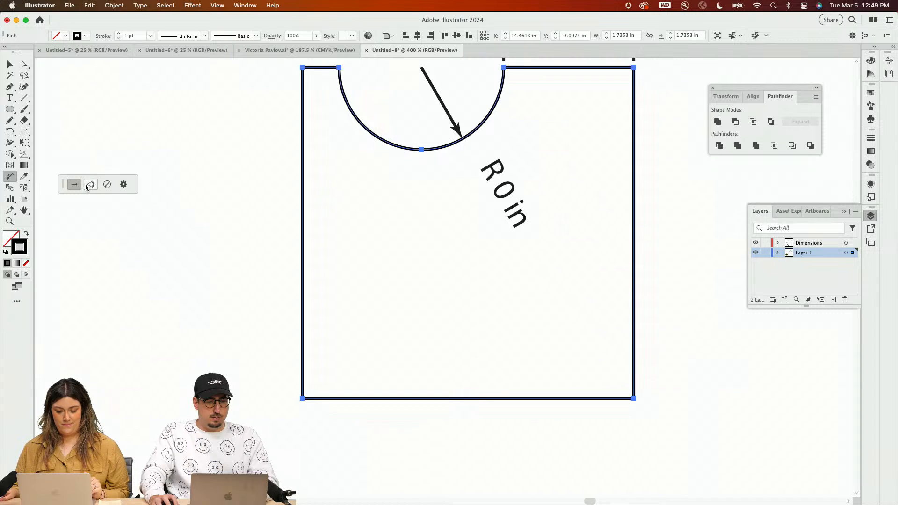
left_click(89, 185)
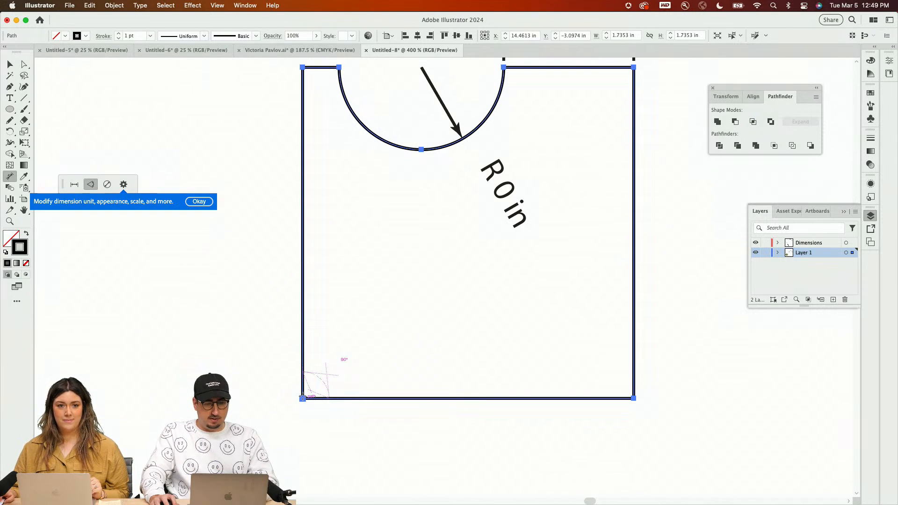
left_click_drag(302, 398, 339, 358)
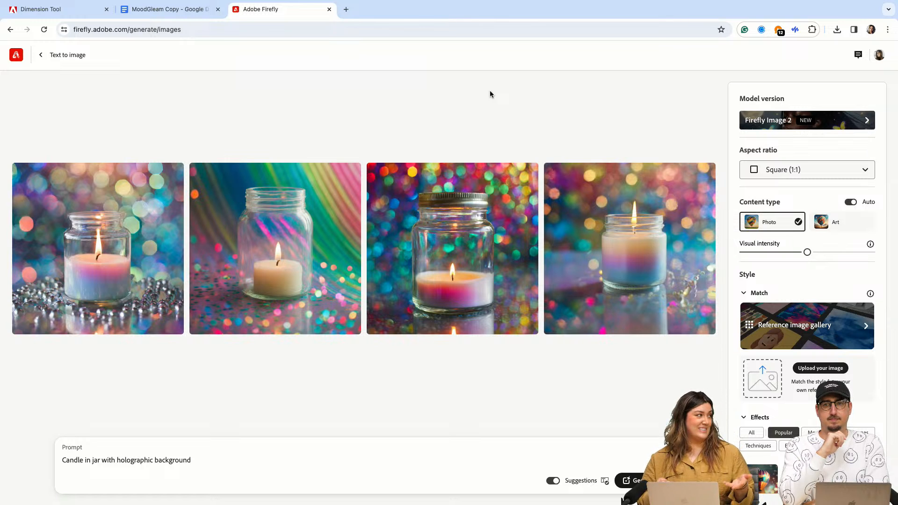
mouse_move(112, 267)
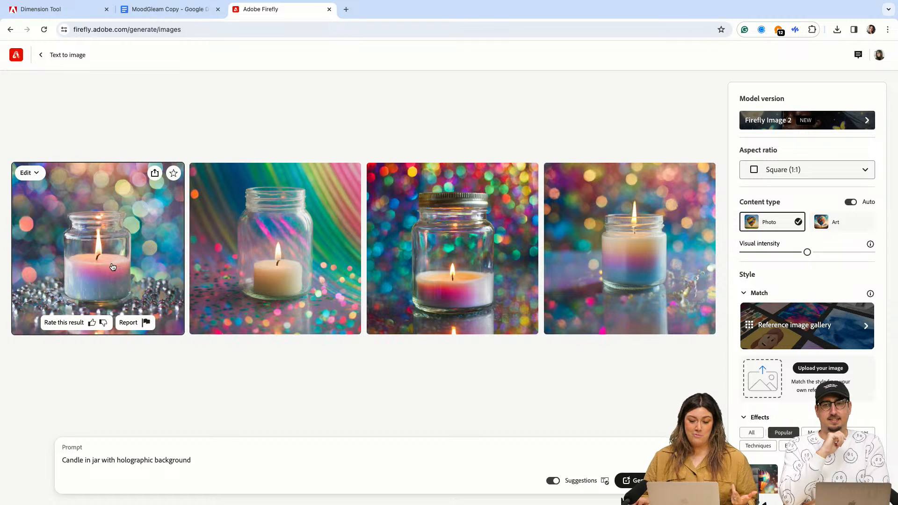
mouse_move(50, 4)
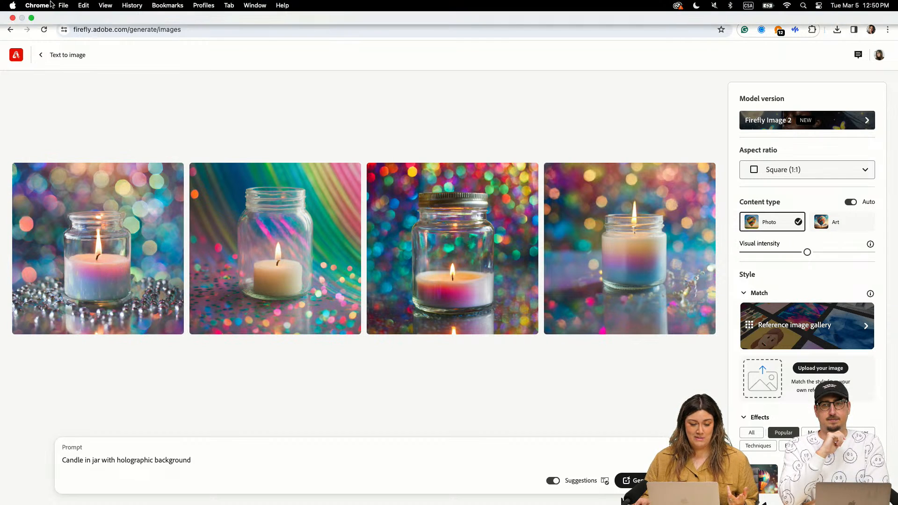
mouse_move(629, 501)
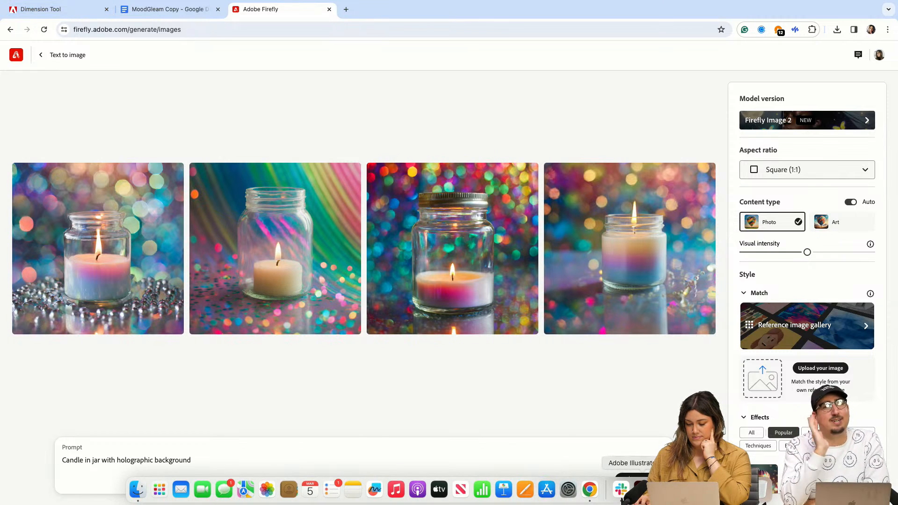
left_click(640, 489)
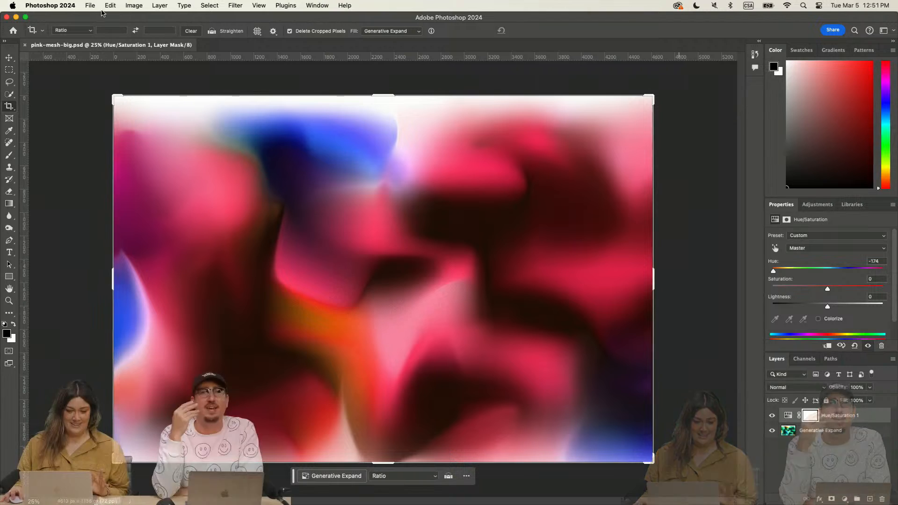
left_click(90, 5)
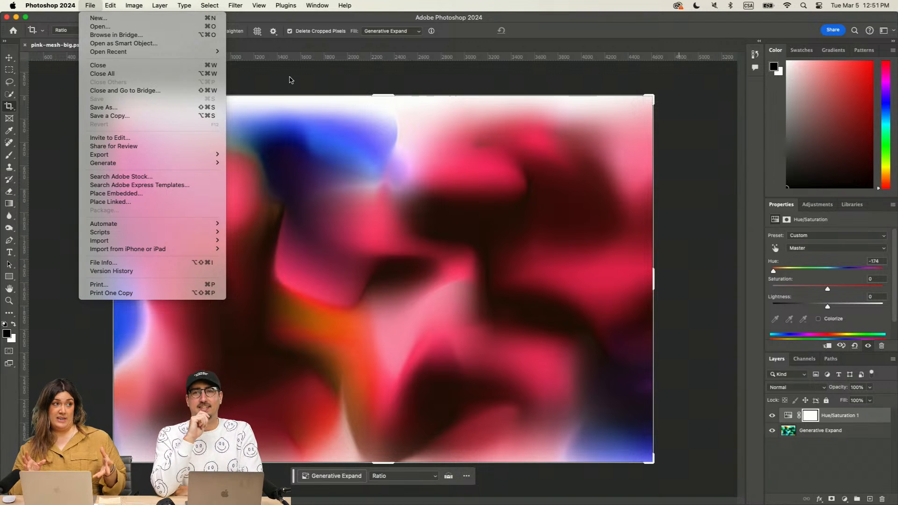
mouse_move(110, 6)
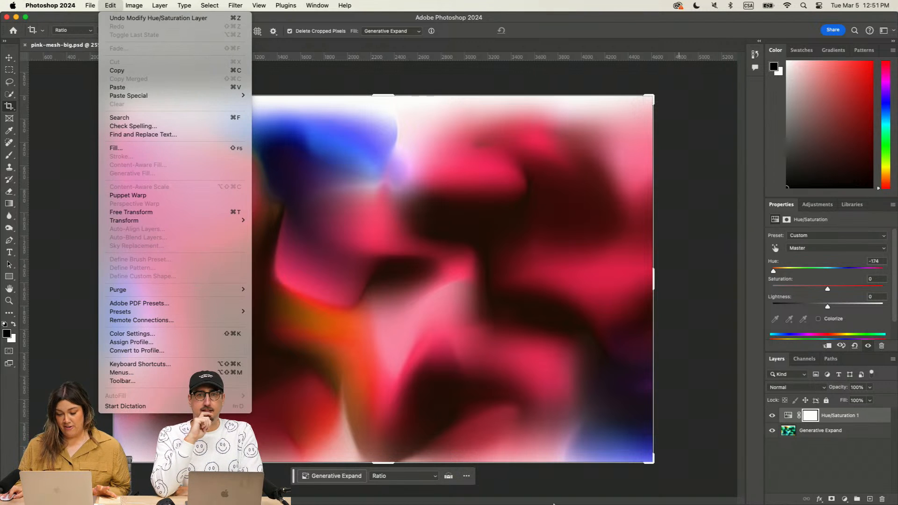
left_click(667, 478)
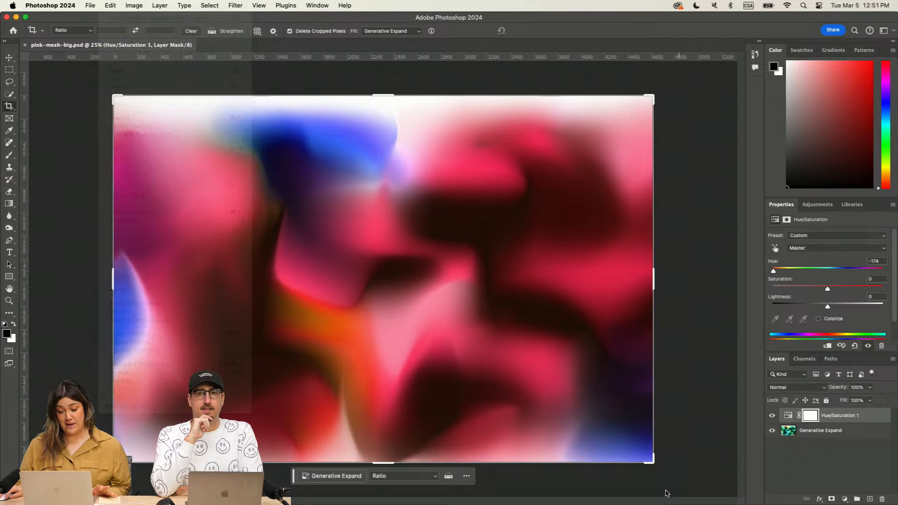
mouse_move(668, 504)
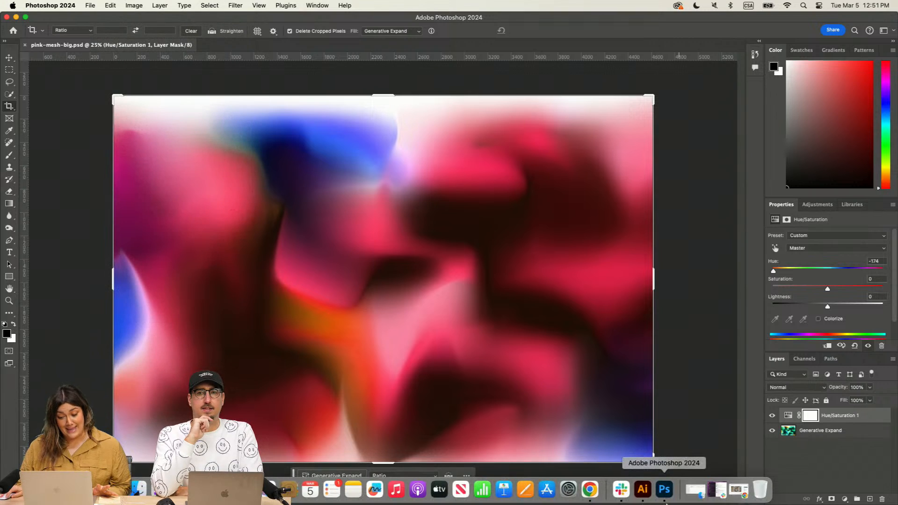
Step: Switch to the Dimension Tool presentation in Chrome and review the MoodGleam box layouts in all colours through to the dimensioned dieline
left_click(590, 489)
left_click(57, 10)
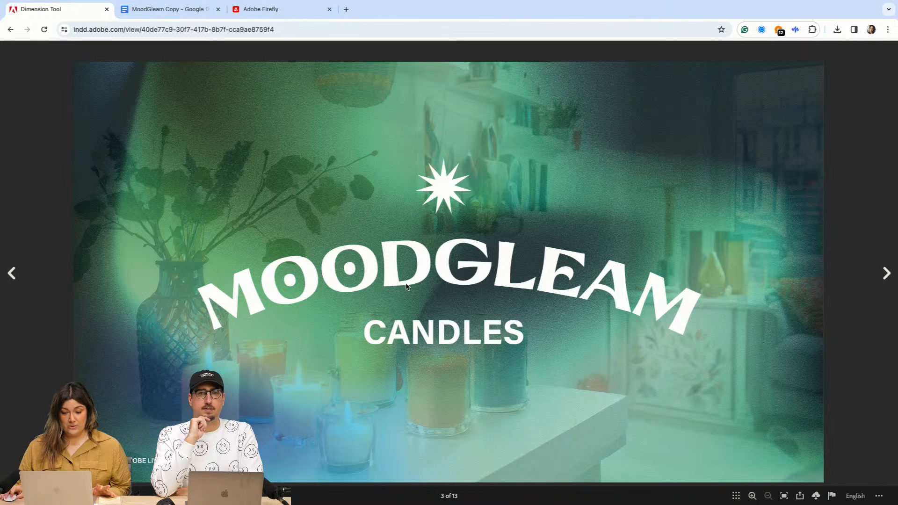
left_click(885, 273)
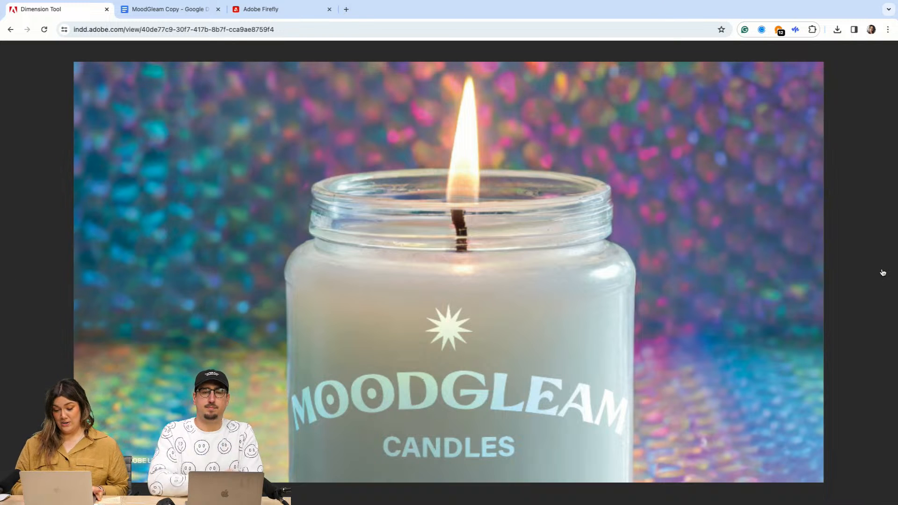
left_click(883, 273)
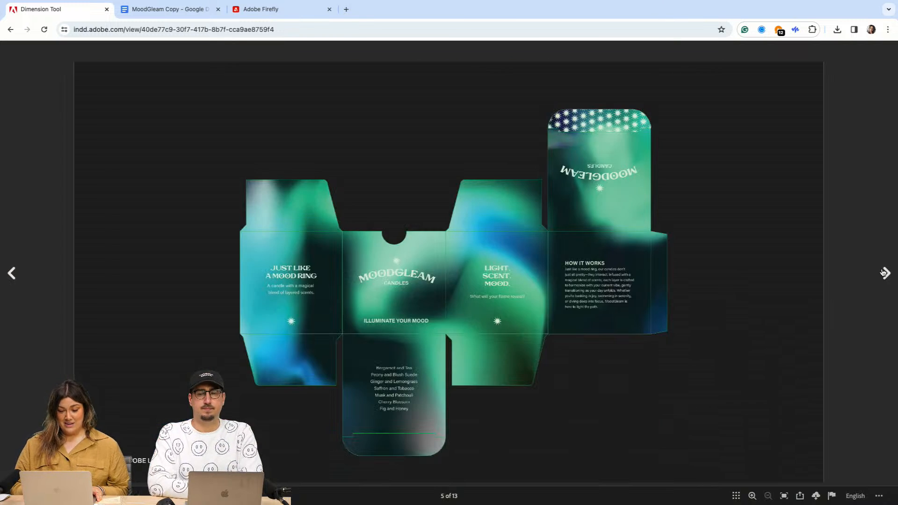
left_click(883, 273)
left_click(883, 273)
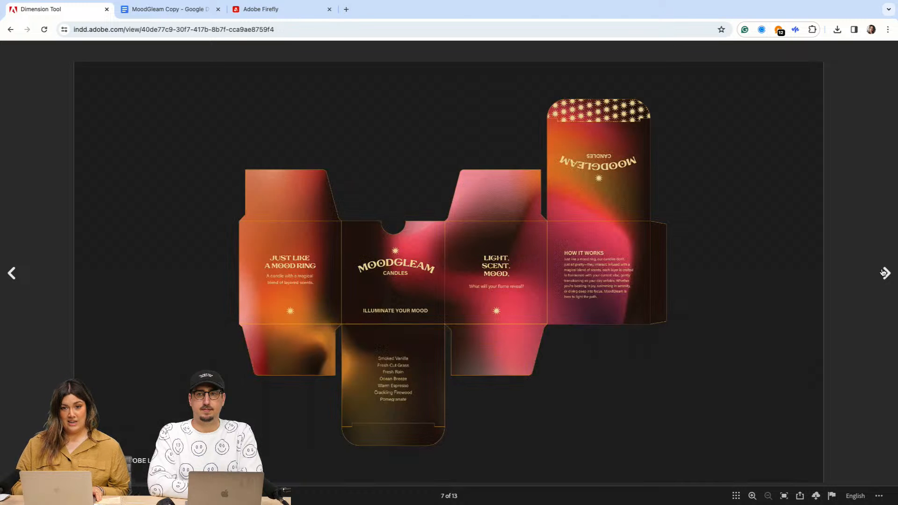
key("Left")
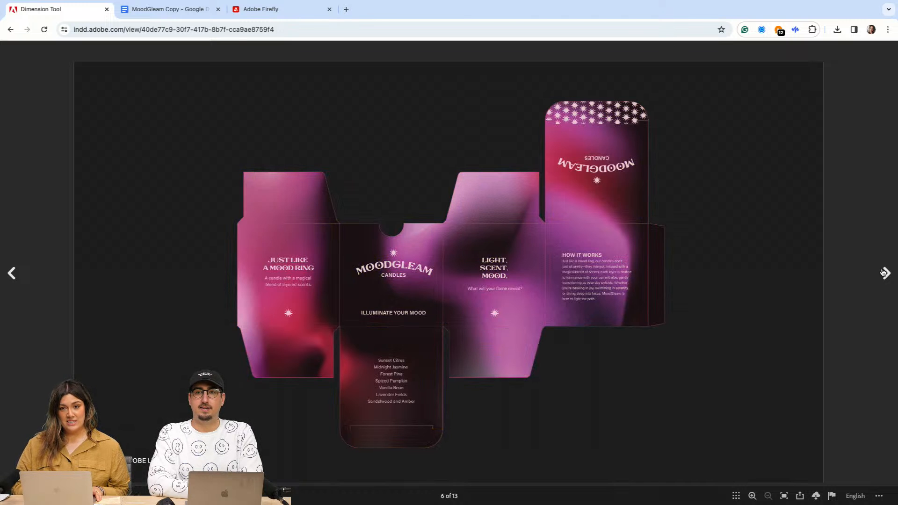
left_click(883, 272)
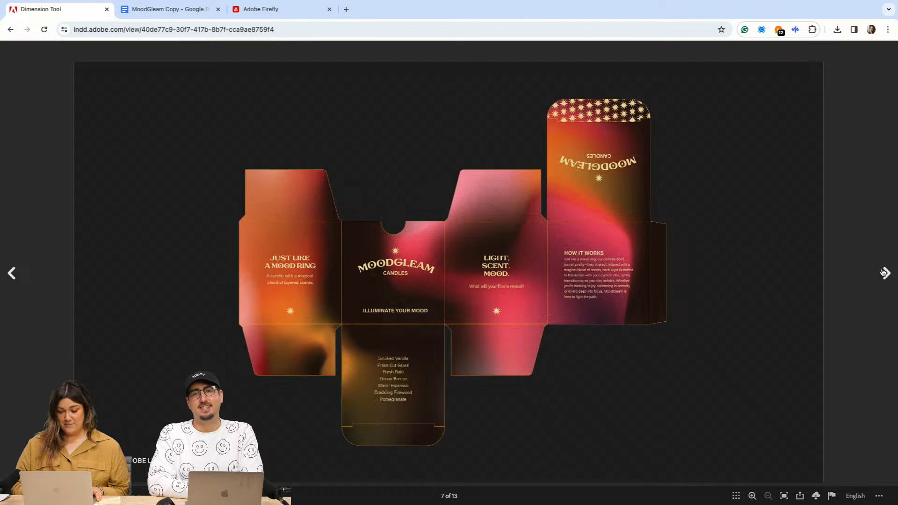
left_click(883, 273)
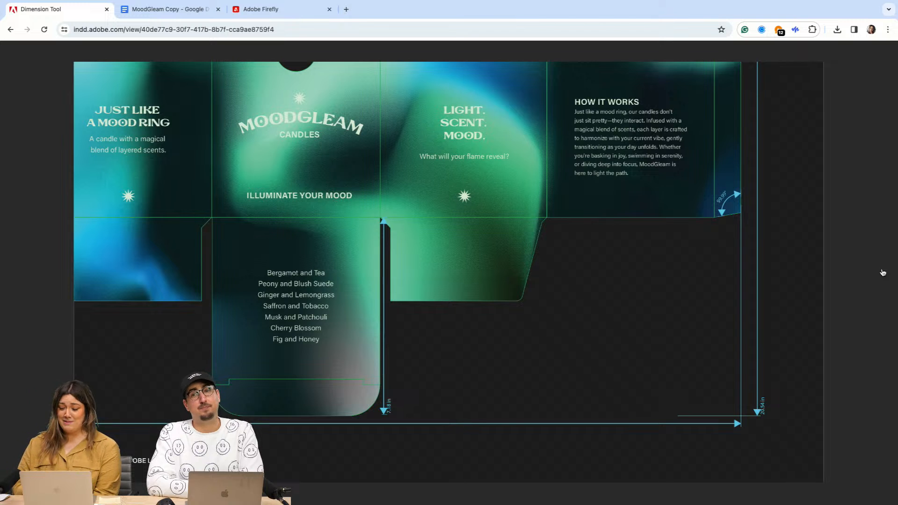
Step: Look through the green, purple and red candle and box mockups, going back to the dimensioned dieline
left_click(882, 273)
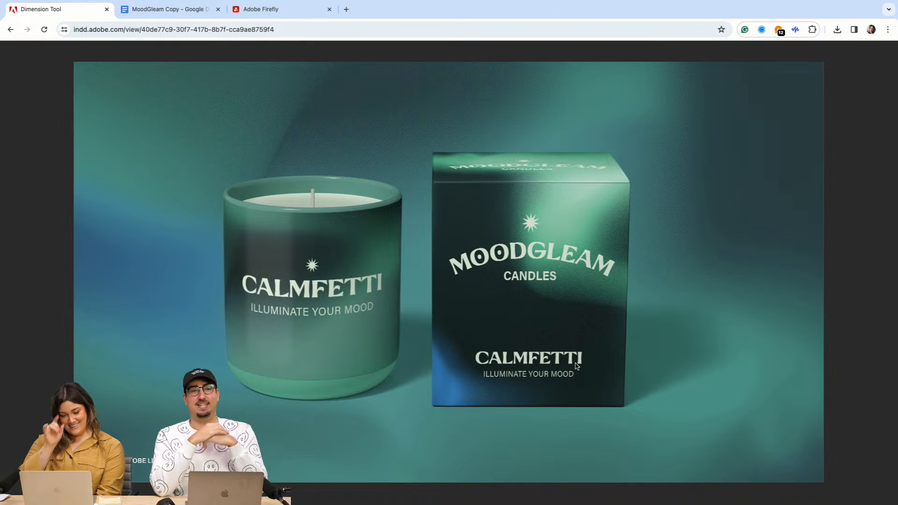
key("Right")
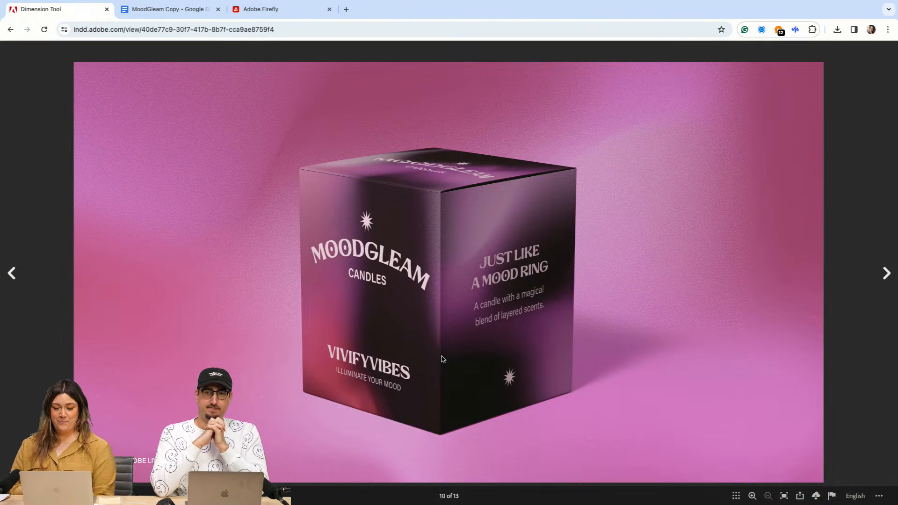
key("Right")
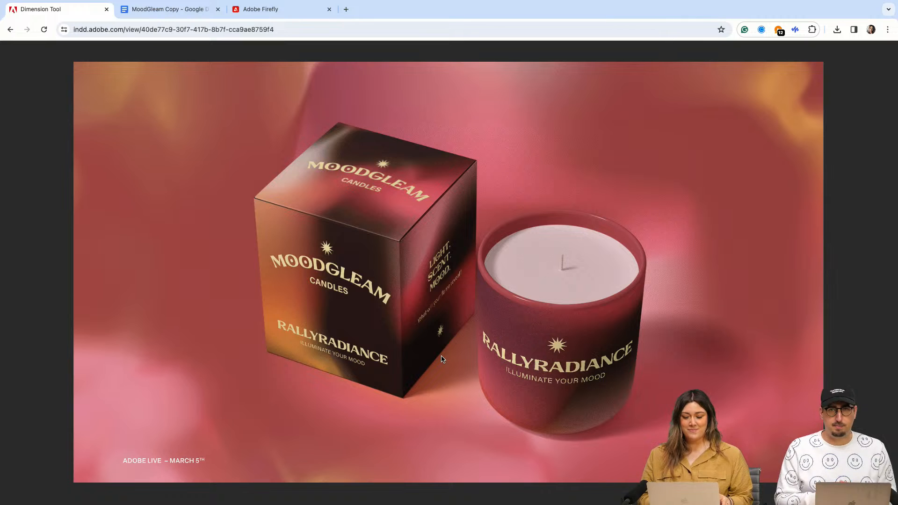
key("Left")
key("Left")
key("Left")
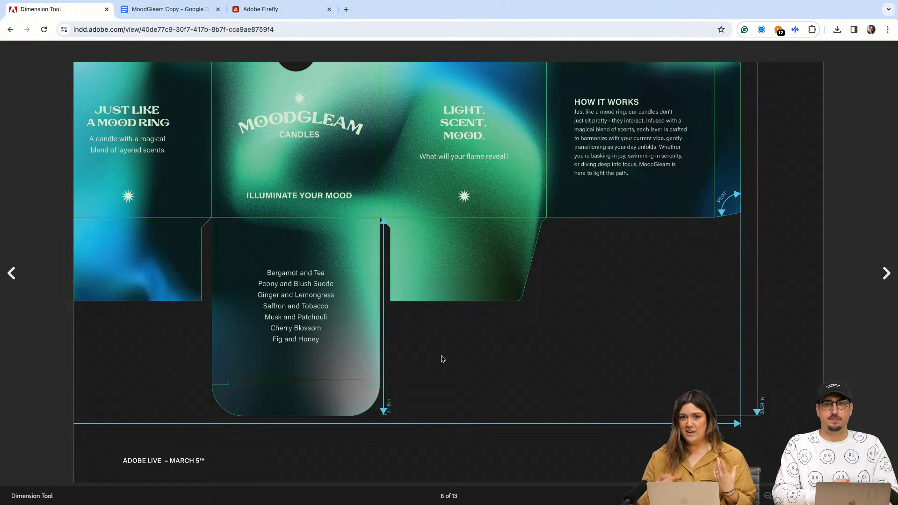
Step: Move forward from the dimensioned dieline through the box mockups to the closing "Follow me!" slide
key("Right")
key("Right")
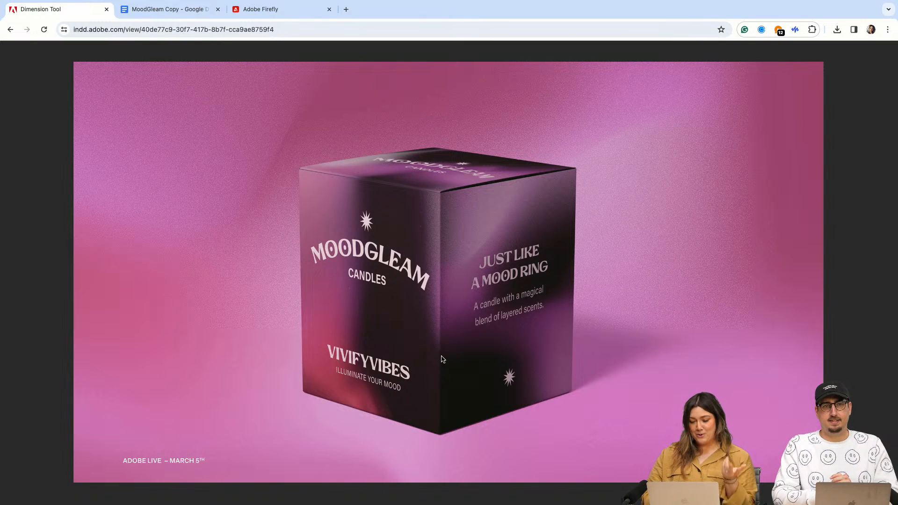
key("Right")
key("Right")
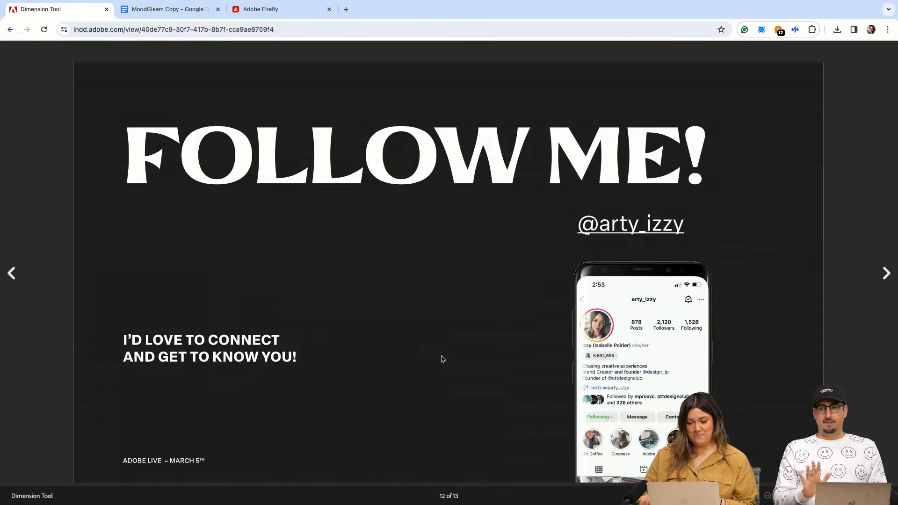
key("Left")
key("Right")
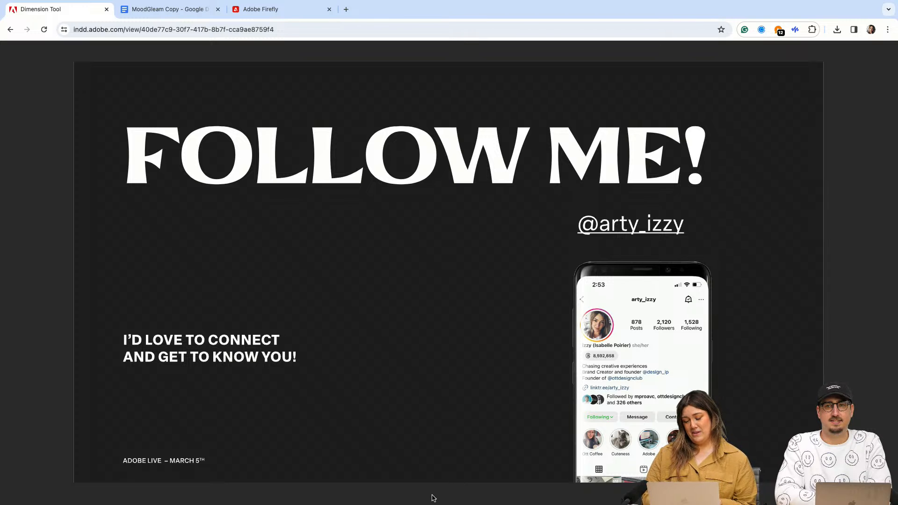
mouse_move(431, 503)
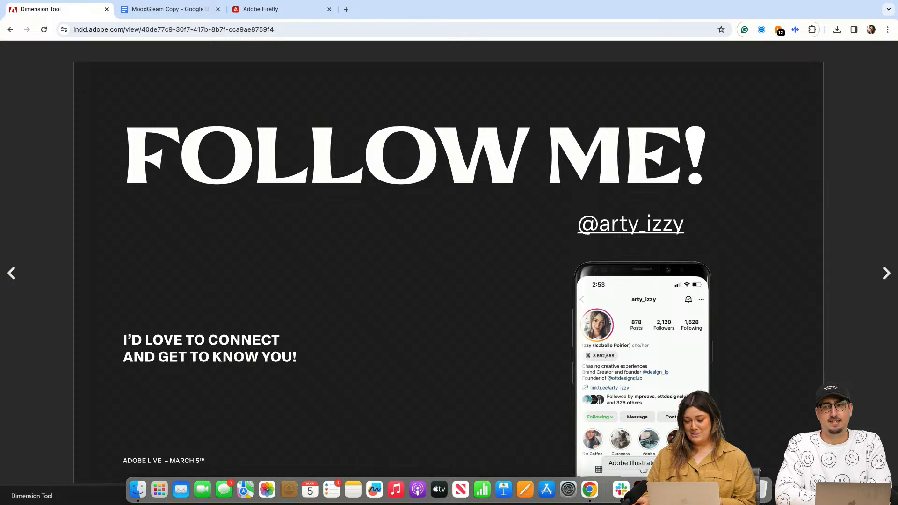